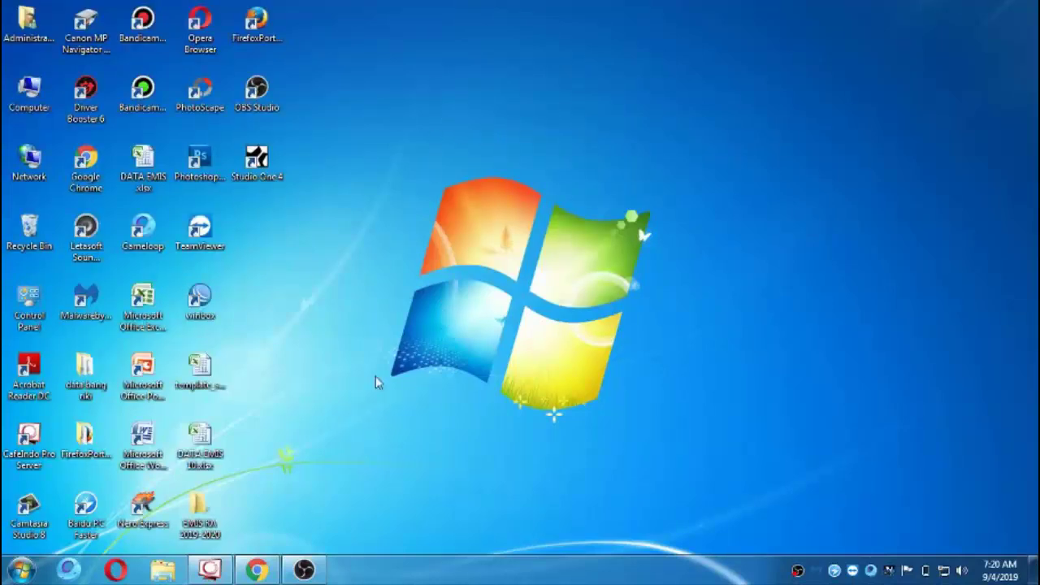
Switch to the Facebook group page, then rate the ended live broadcast five stars and close it.
click(262, 572)
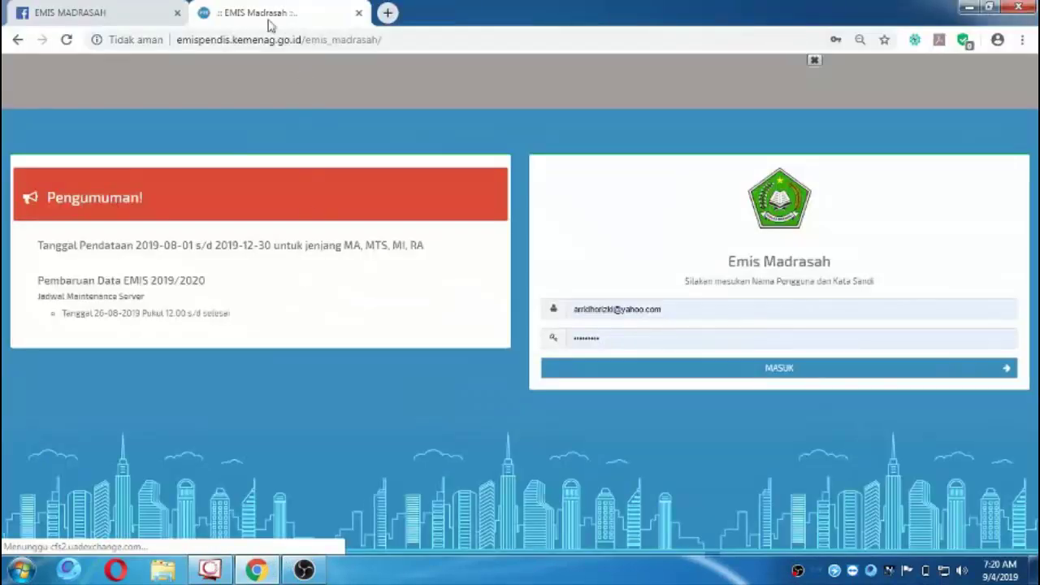
click(150, 16)
click(425, 294)
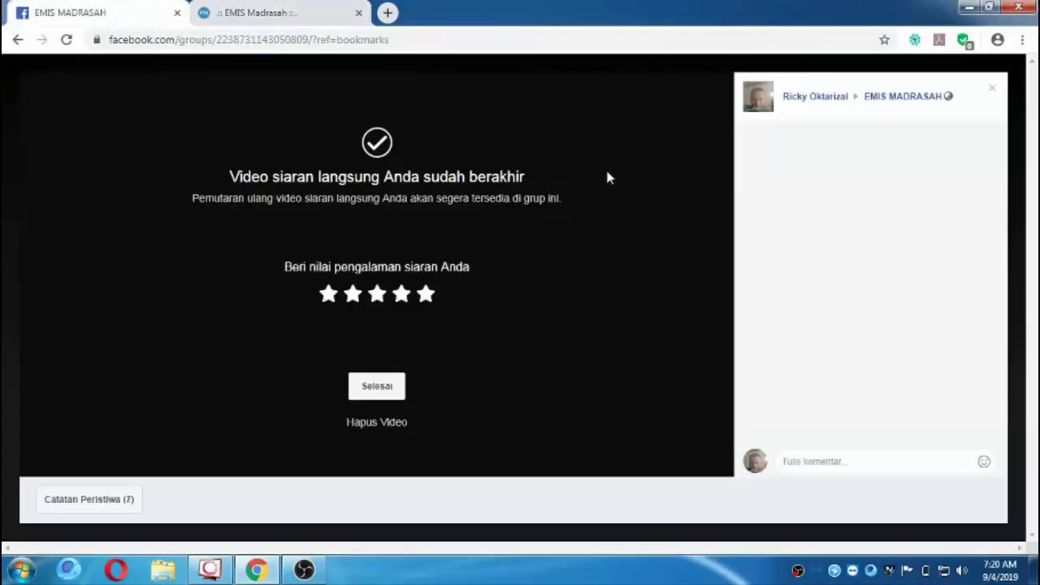
click(991, 91)
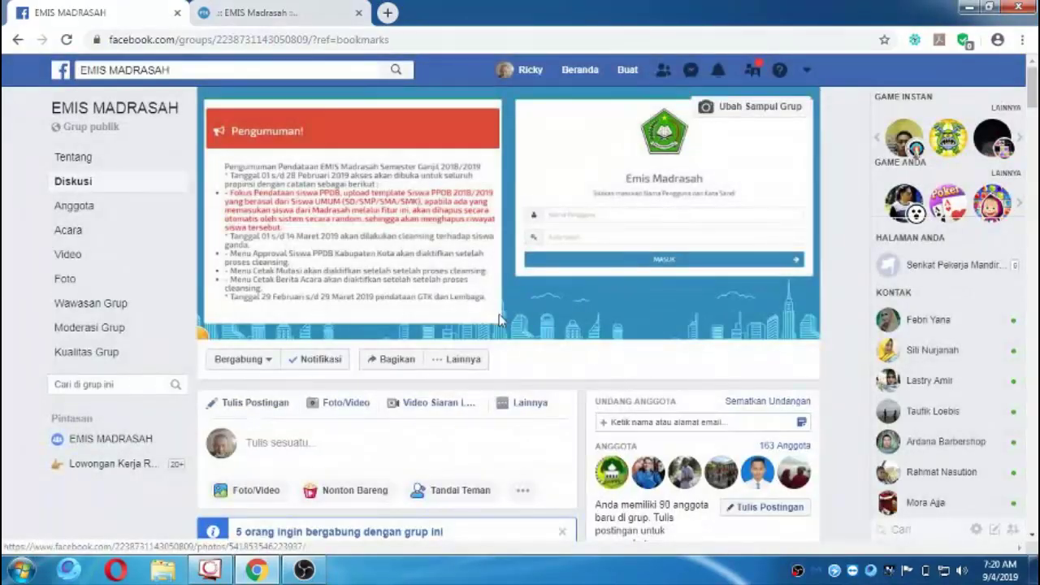
Open Member Requests, then approve all five pending requests with Setujui Semua and Konfirmasi.
scroll(498, 313, down, 2)
click(529, 250)
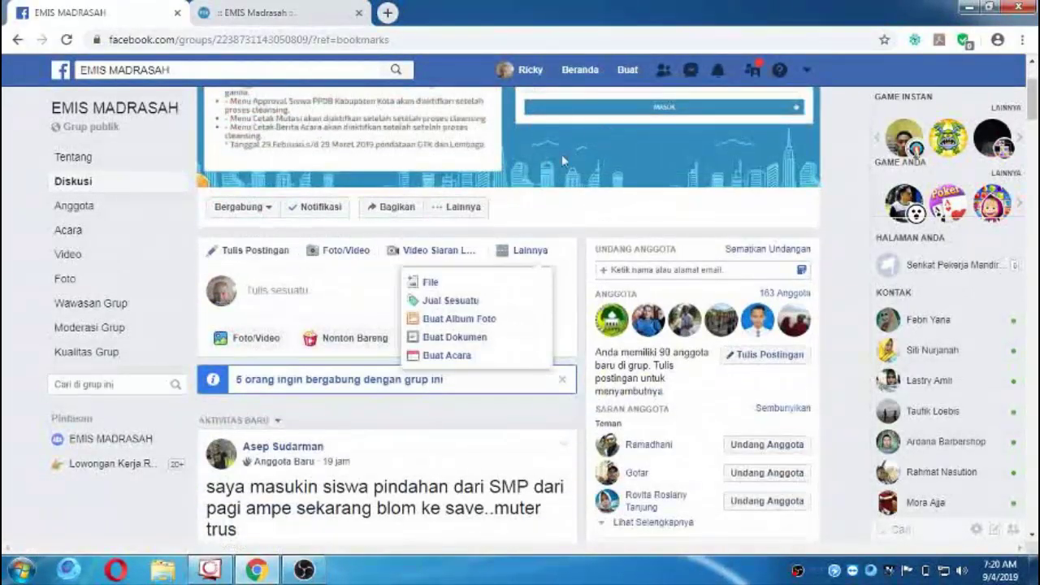
click(408, 380)
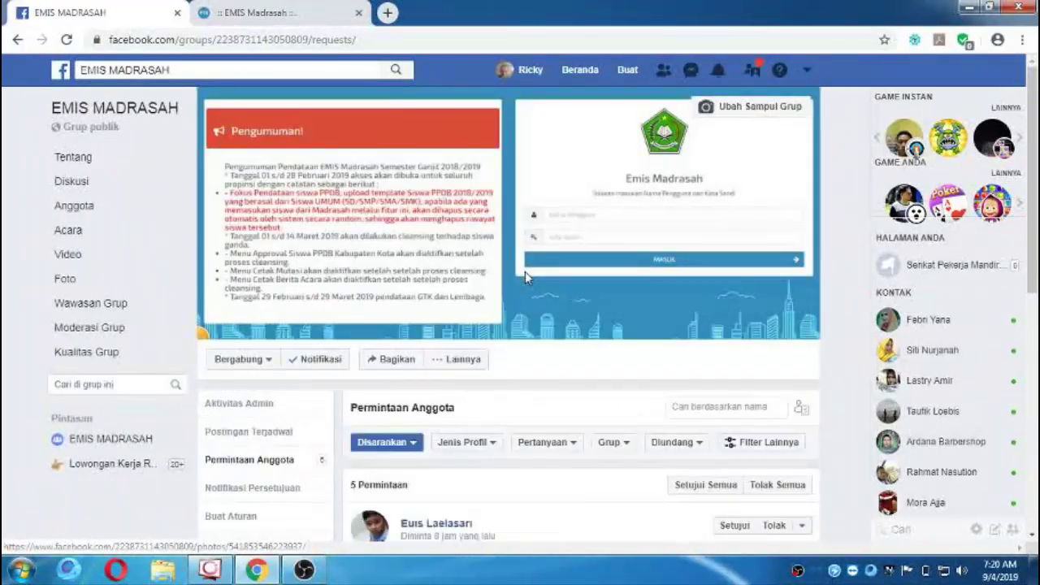
scroll(536, 273, down, 3)
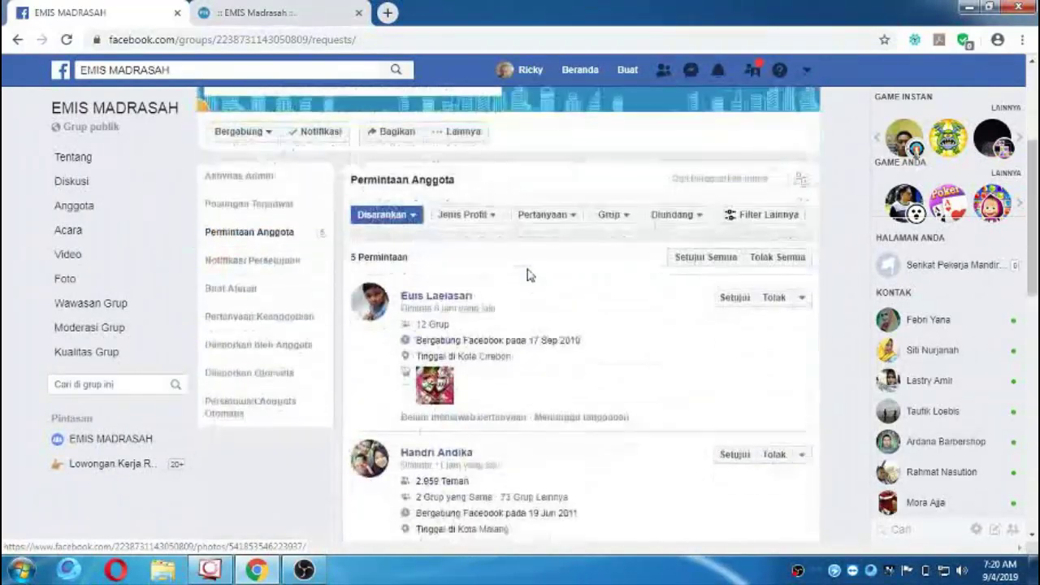
click(705, 256)
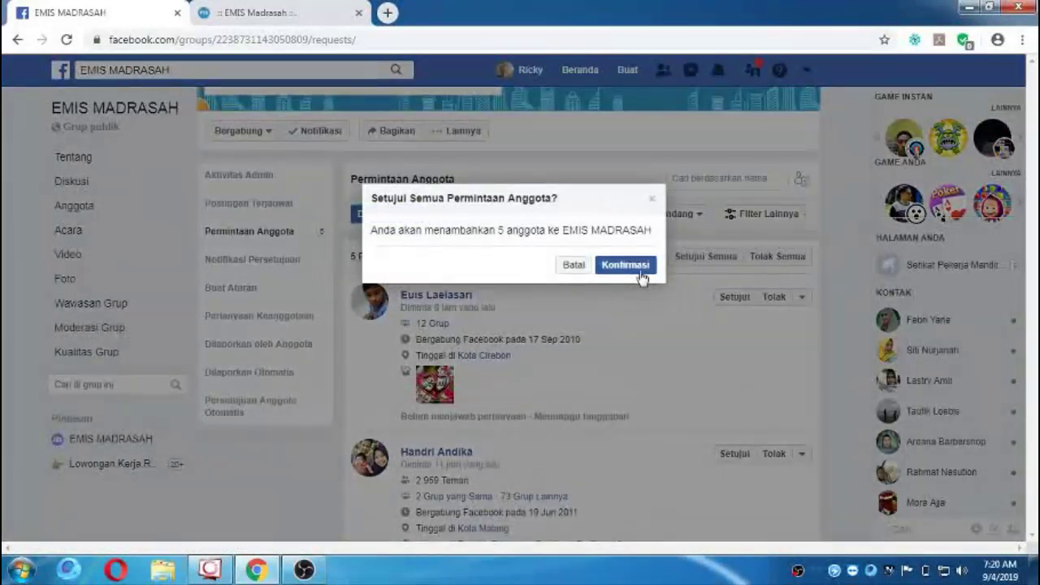
click(639, 268)
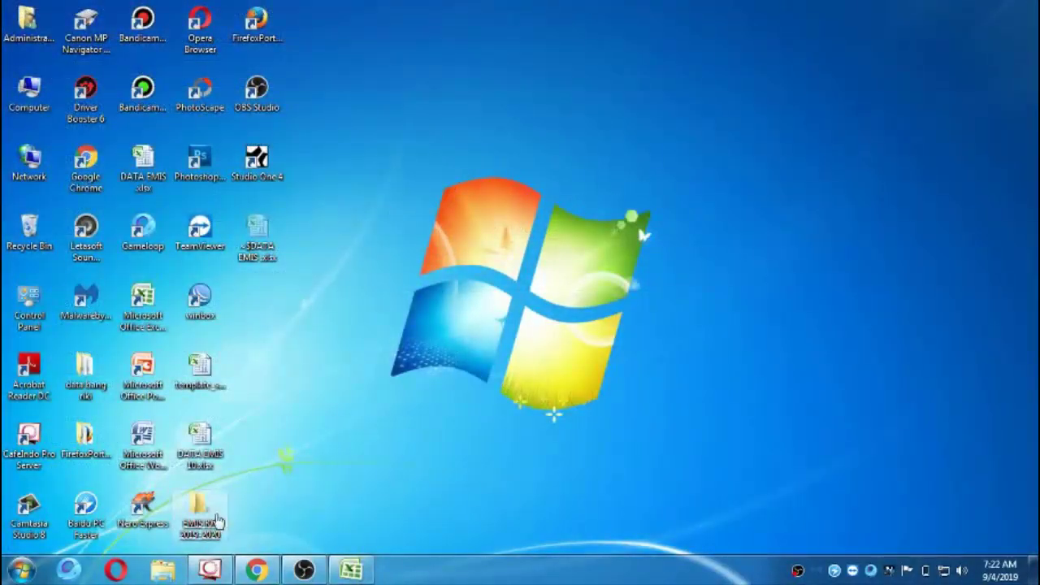
Open PAK KOYUM.xlsb from the EMIS RA 2019-2020 folder and move through the sheets to 1-30.
double_click(198, 505)
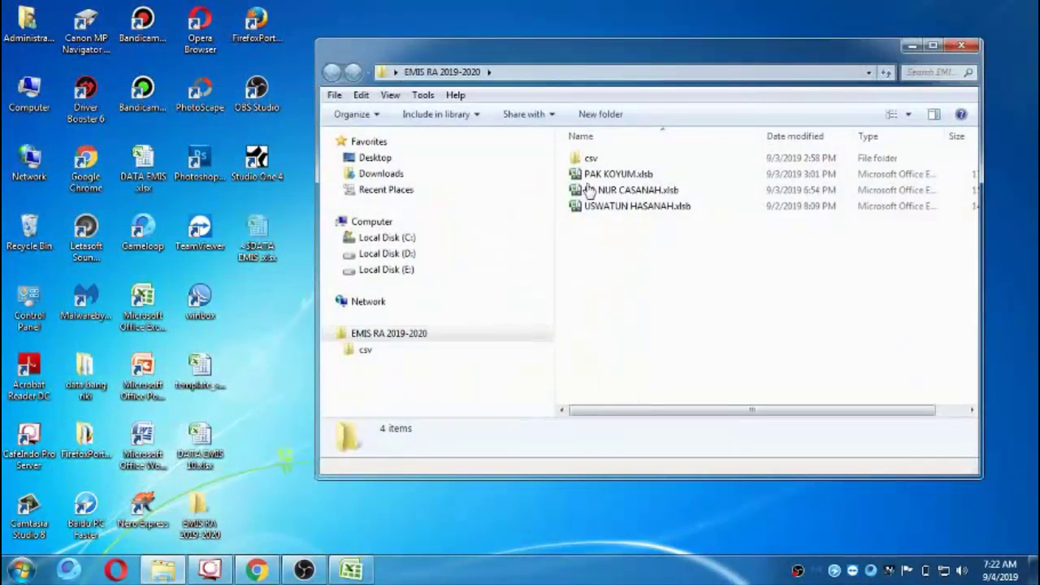
click(646, 175)
double_click(646, 174)
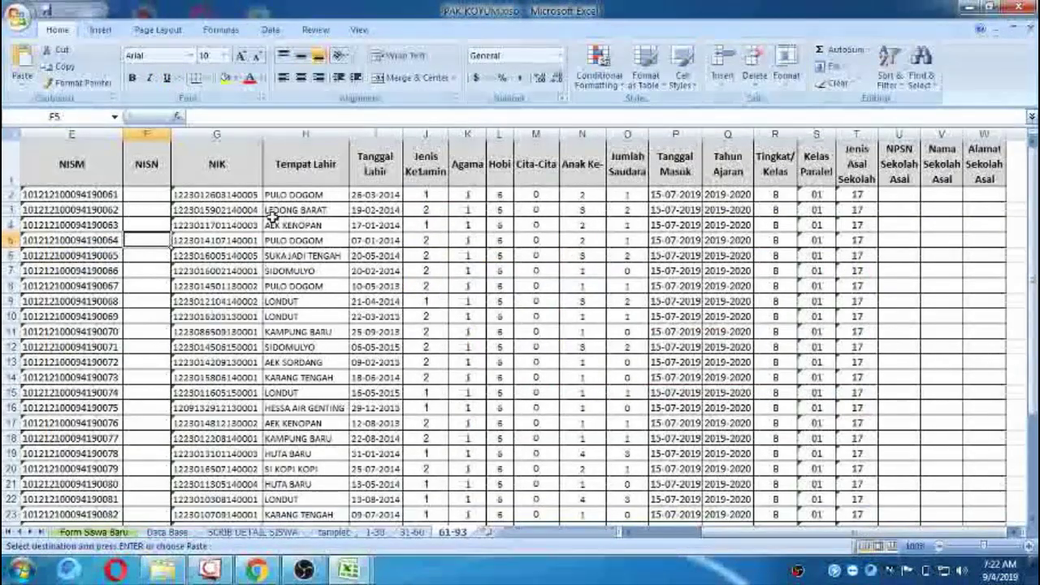
click(411, 532)
click(374, 532)
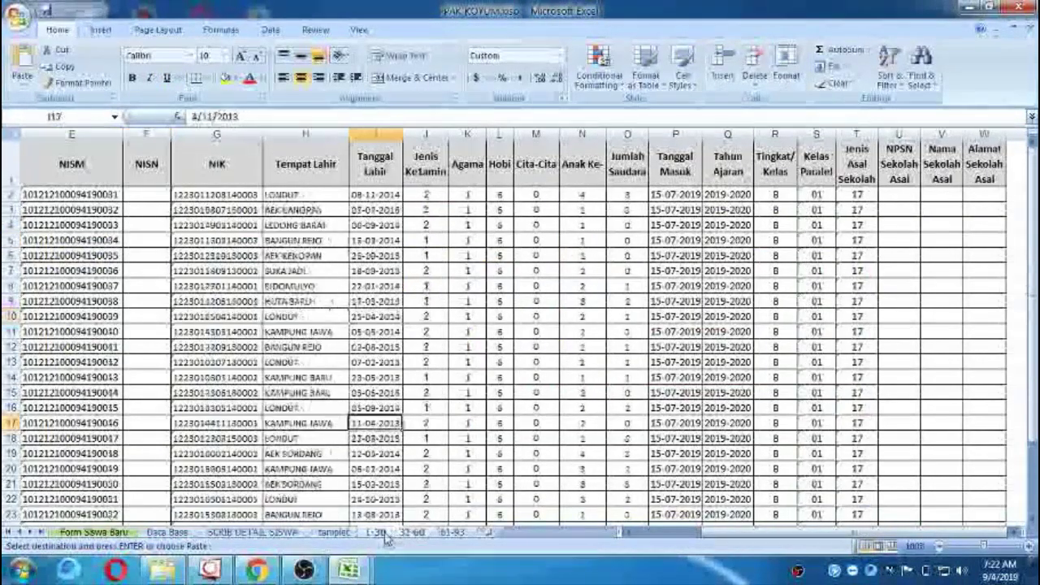
click(411, 532)
click(452, 532)
click(412, 532)
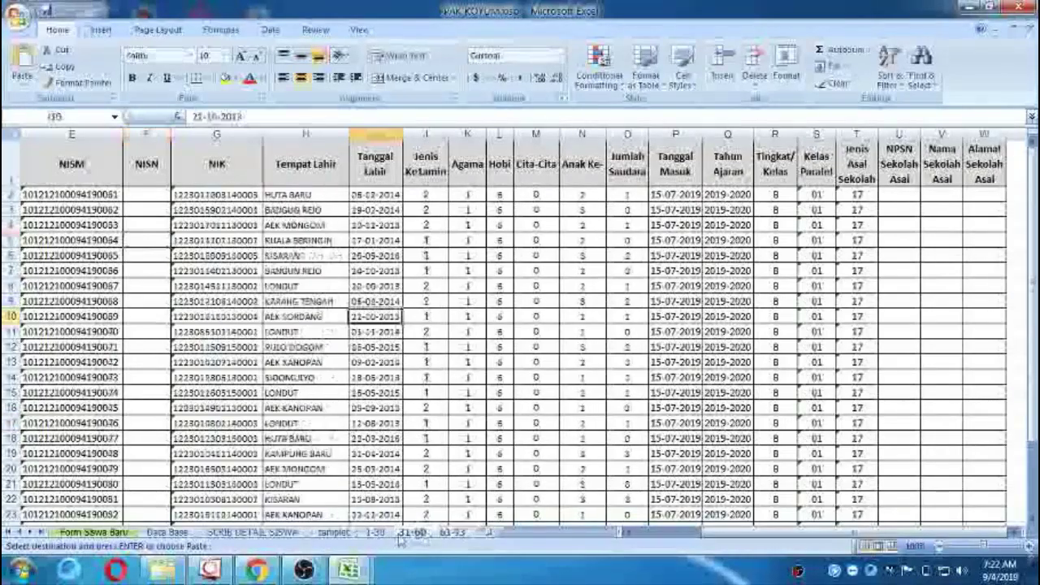
click(374, 532)
Look over the 1-30 sheet's header row, then return to cell A1.
click(406, 422)
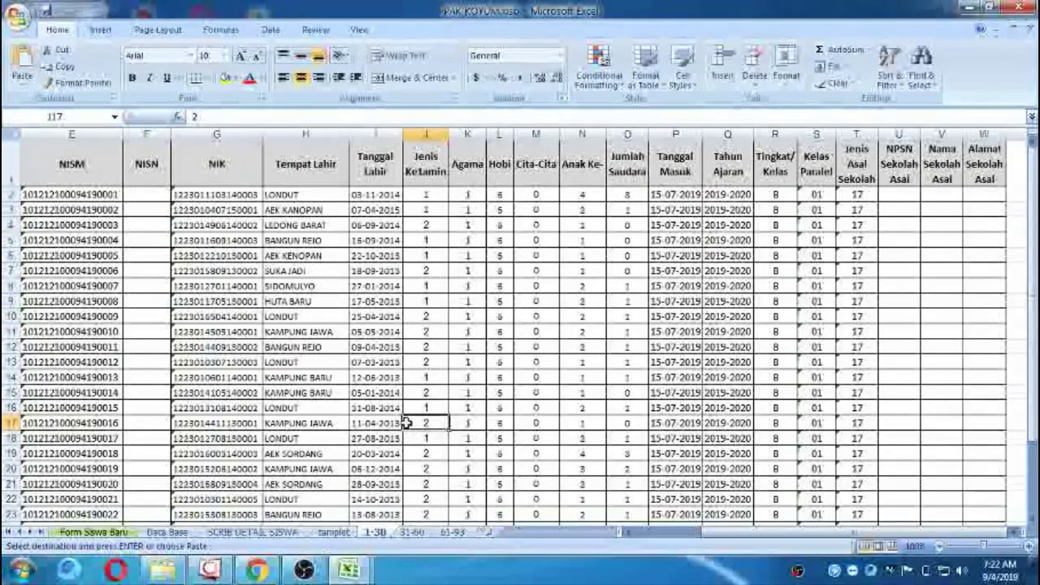
key(Left)
key(Left)
key(Left)
key(Left)
key(Left)
key(Left)
key(Left)
key(Left)
key(Left)
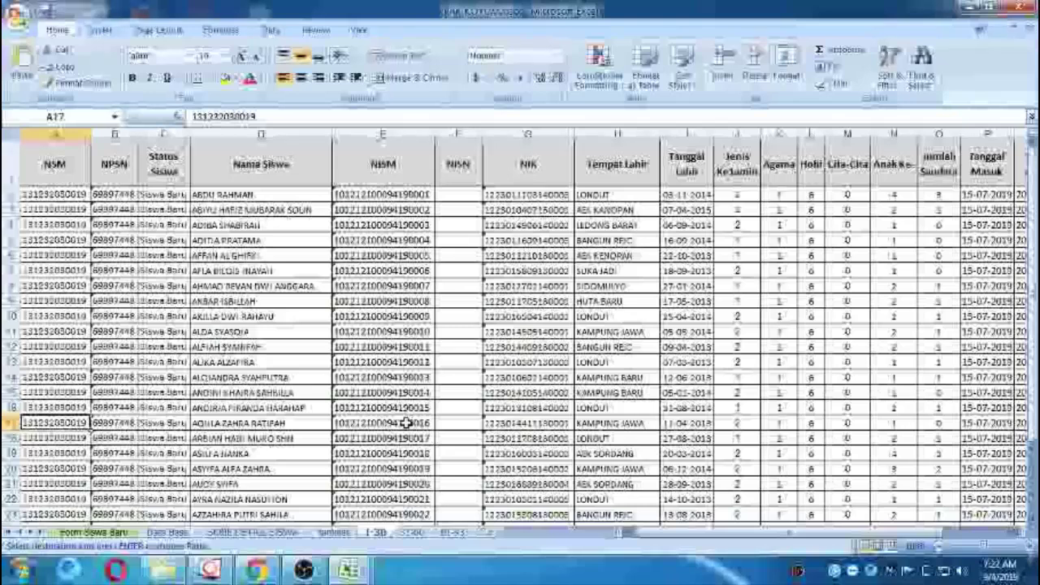
key(ctrl+Home)
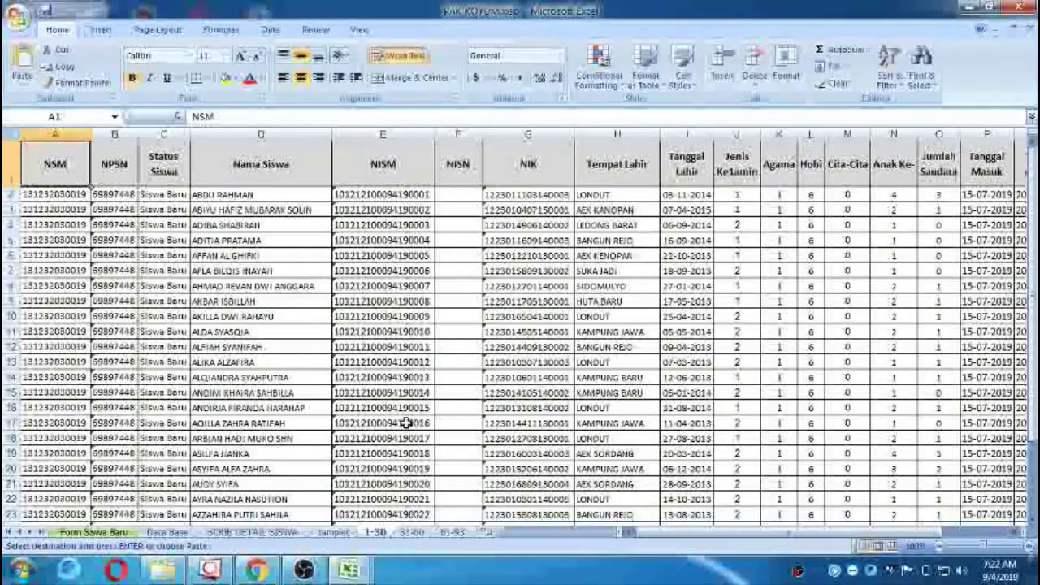
key(Down)
key(Up)
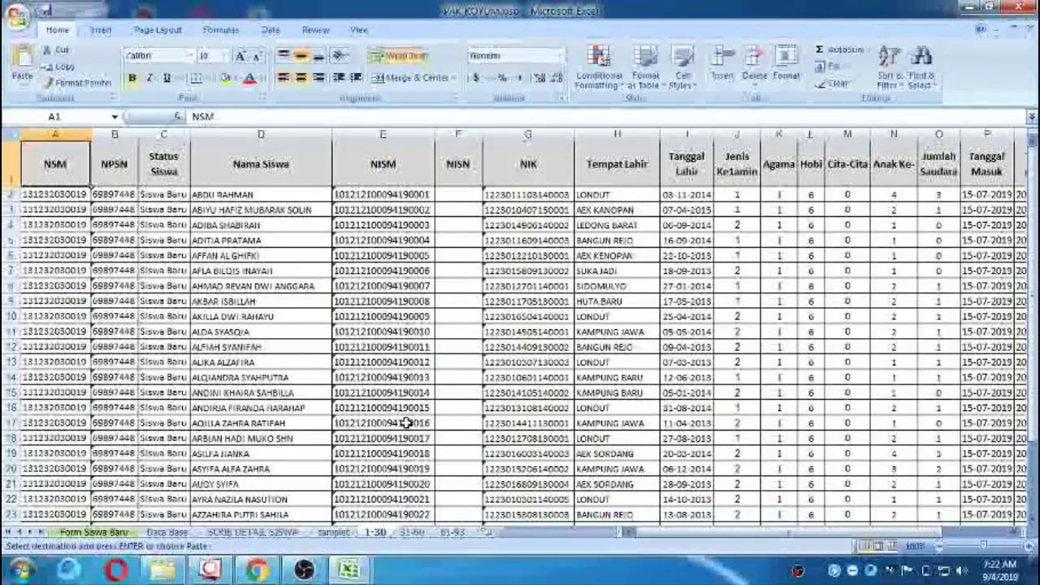
key(Right)
key(Right)
key(Right)
key(Right)
key(Right)
key(Right)
key(Right)
key(Right)
key(Right)
key(Right)
key(Right)
key(Right)
key(Right)
key(Right)
key(Right)
key(Right)
key(Right)
key(Right)
key(Right)
key(Right)
key(Right)
key(Right)
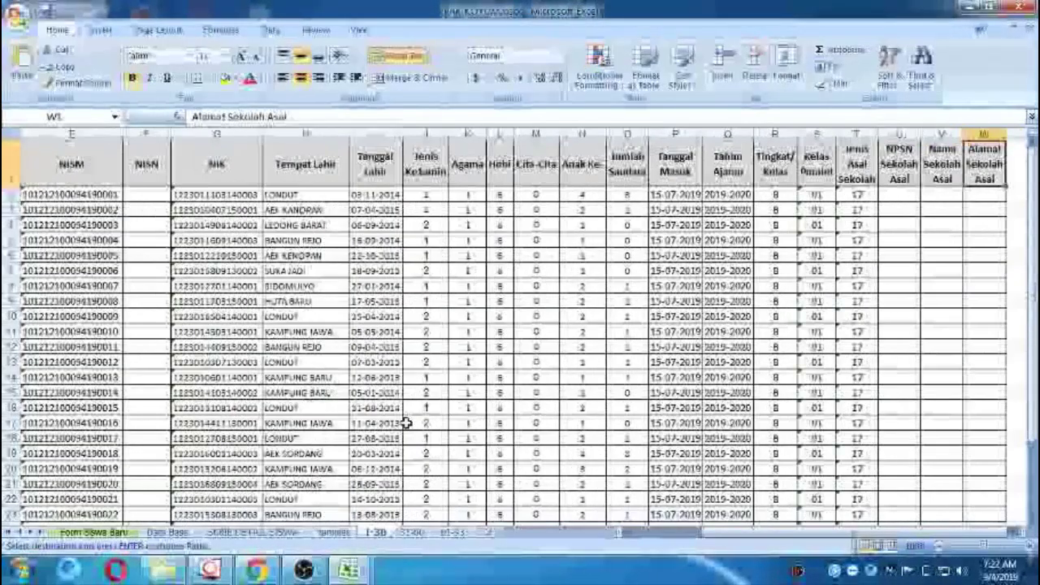
key(Left)
key(Left)
key(Left)
key(Left)
key(Left)
key(Left)
key(Left)
key(Left)
key(Left)
key(Left)
key(Left)
key(Left)
key(Left)
key(Left)
key(Left)
key(Left)
key(Left)
key(Left)
key(ctrl+Home)
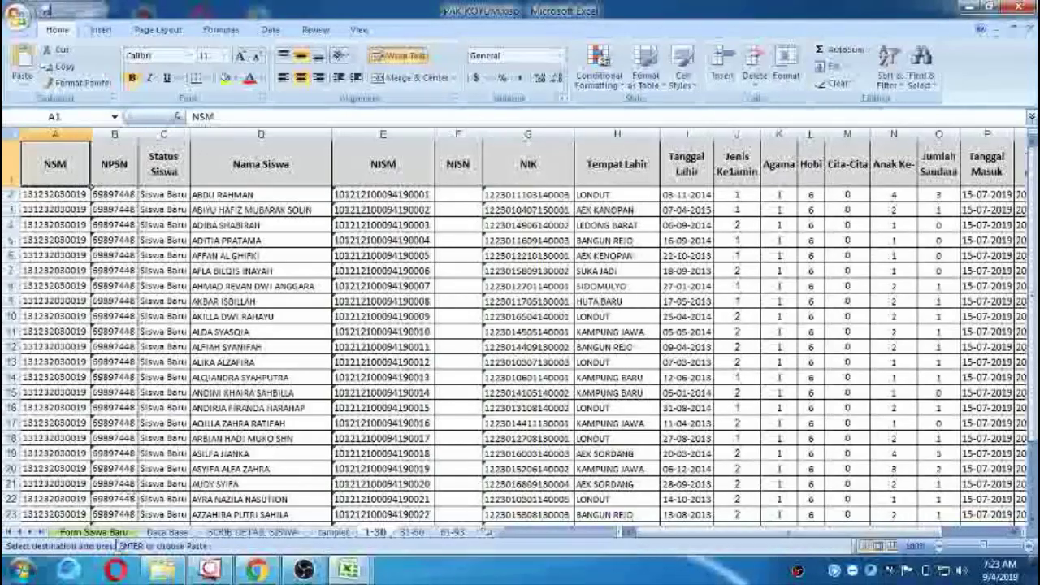
Switch to the Form Siswa Baru sheet, then bring the EMIS Madrasah browser window forward.
click(118, 533)
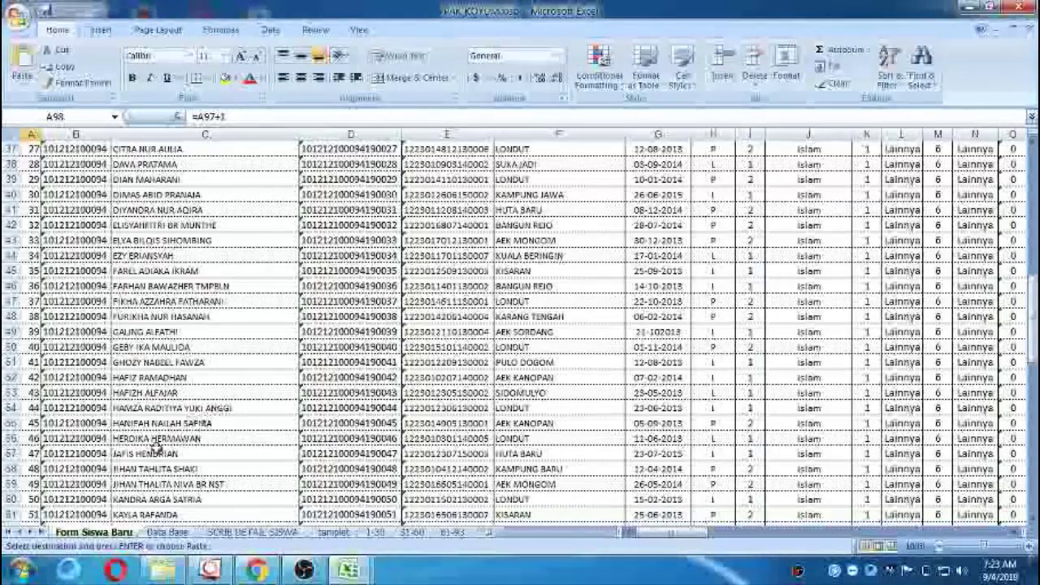
click(269, 572)
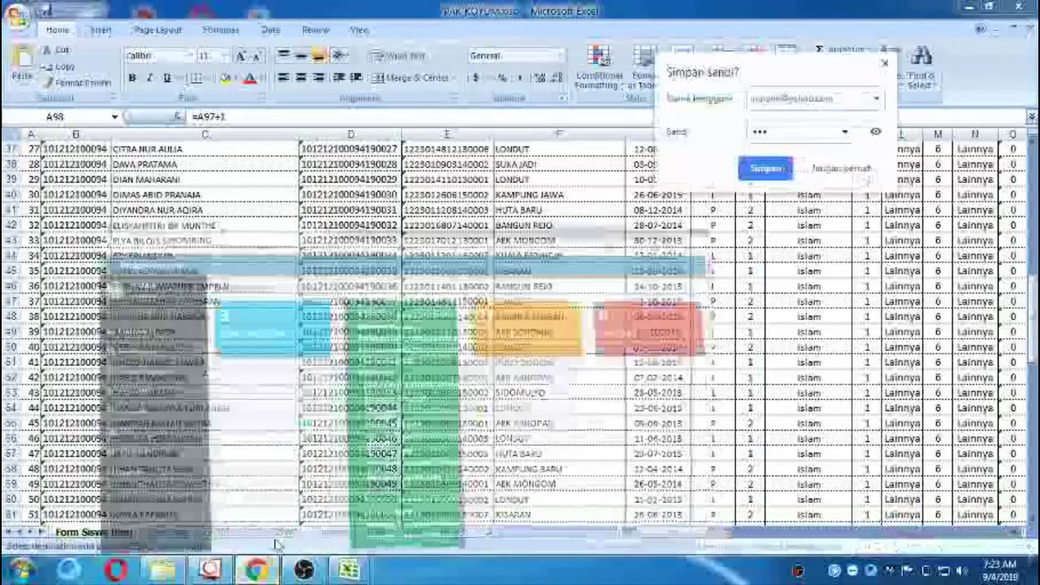
Dismiss the Simpan sandi prompt and open Kesiswaan > Siswa Aktif, showing 93 student records.
click(883, 63)
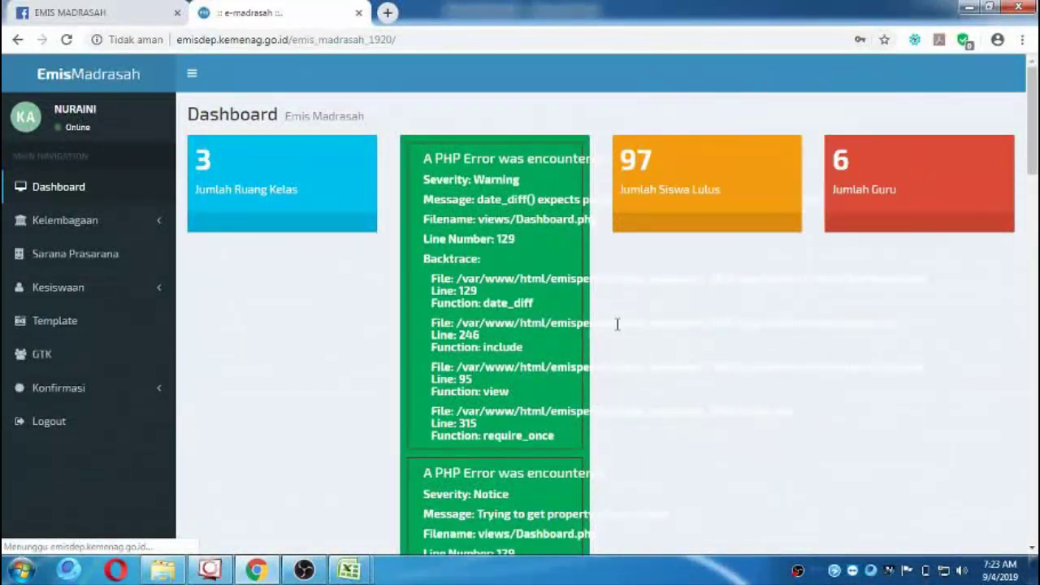
scroll(591, 336, down, 5)
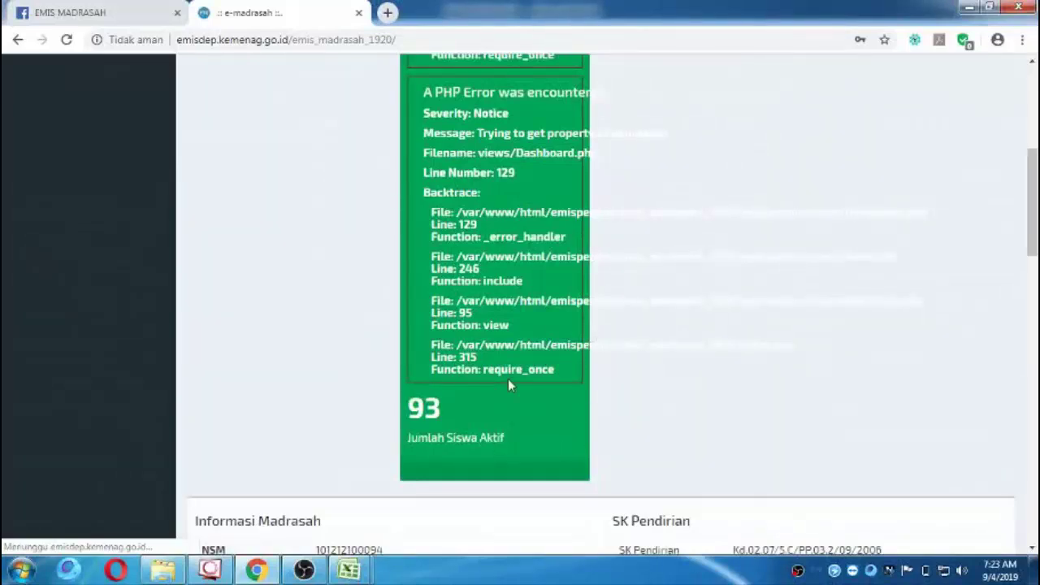
scroll(508, 379, up, 5)
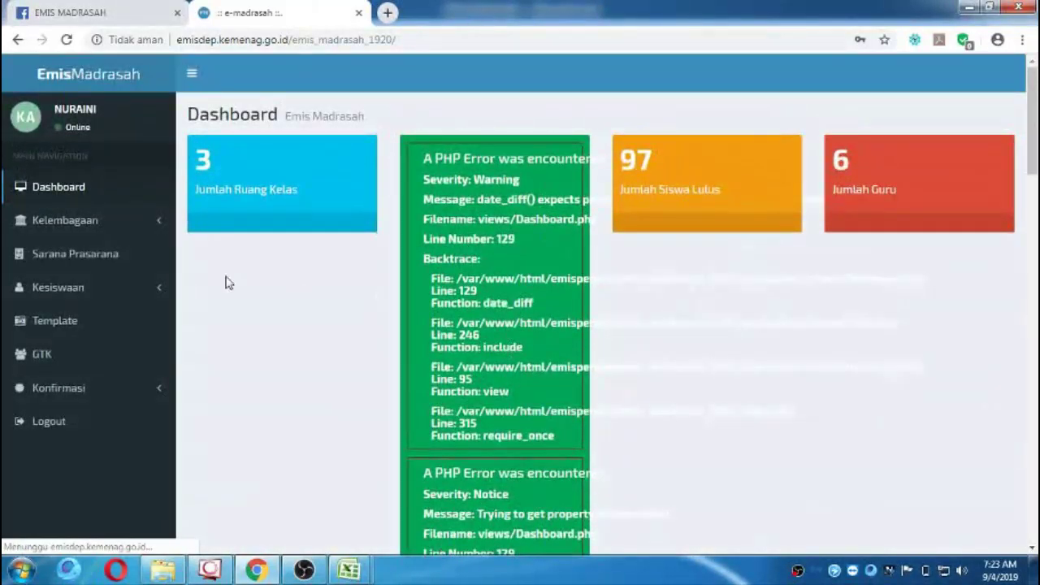
click(80, 303)
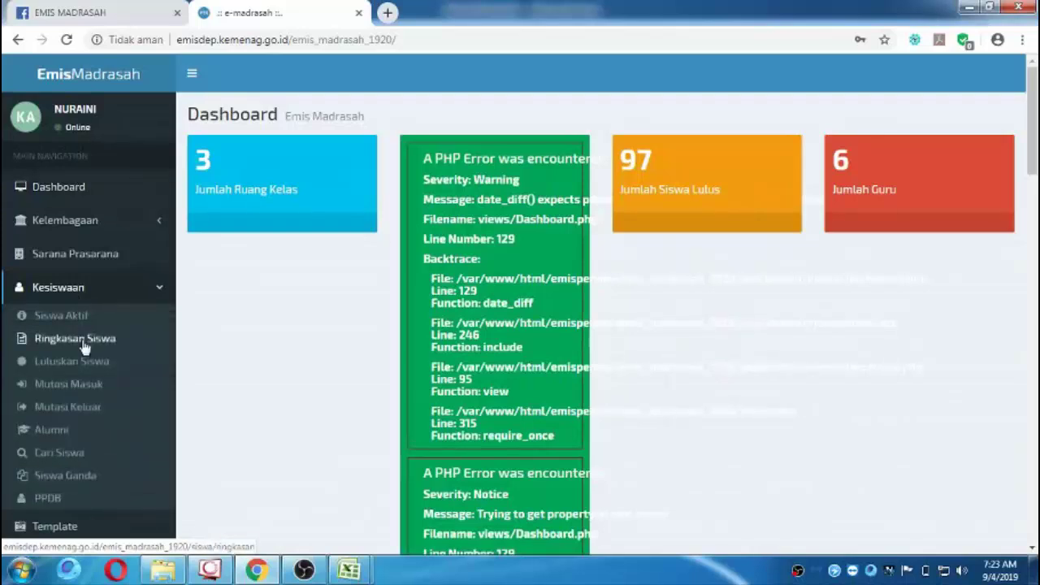
click(86, 324)
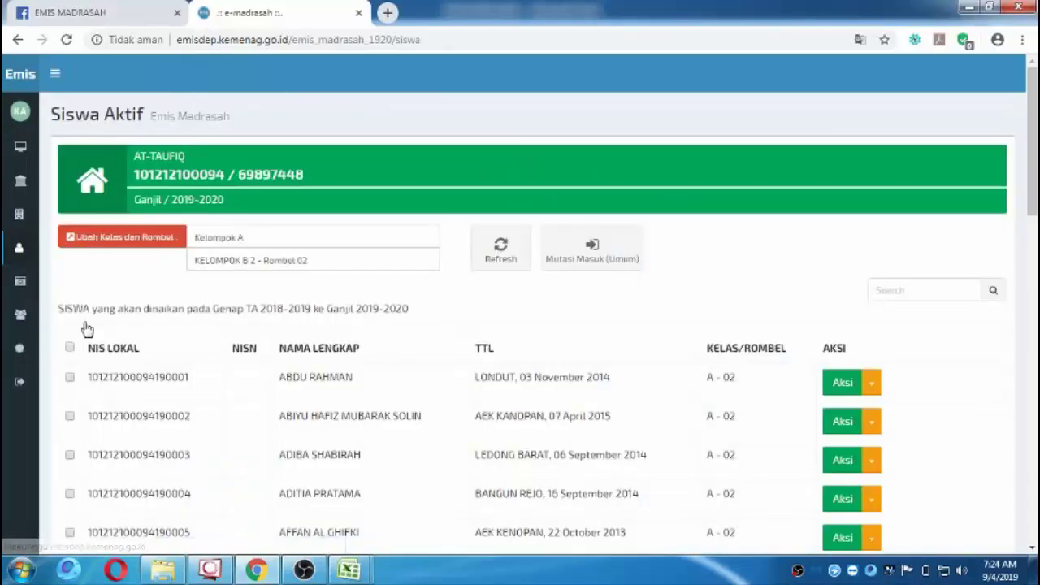
scroll(349, 329, down, 12)
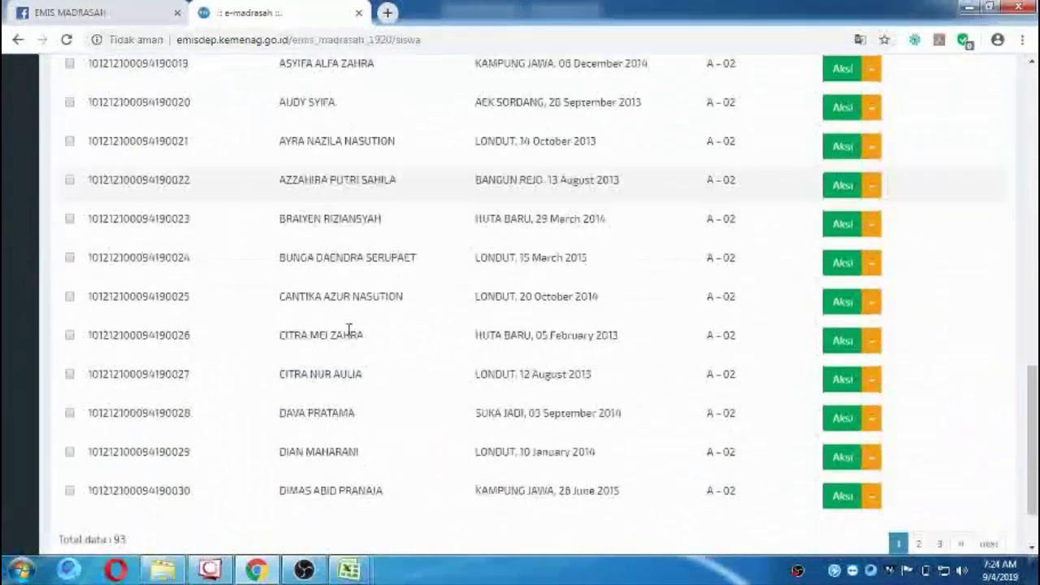
scroll(349, 329, down, 1)
scroll(350, 309, up, 13)
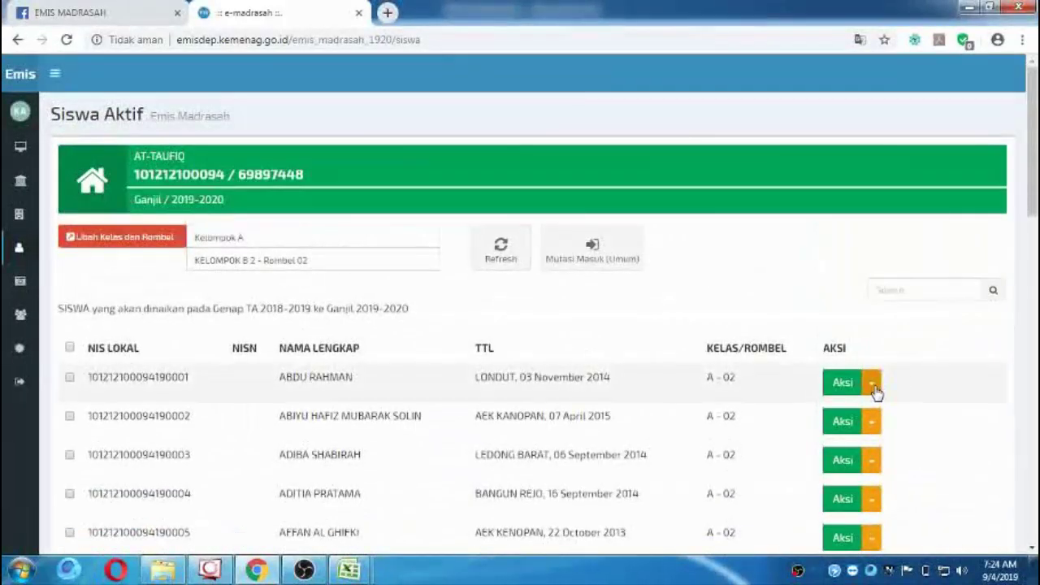
Open the first student's details page and go to its Tempat Tinggal section.
click(872, 383)
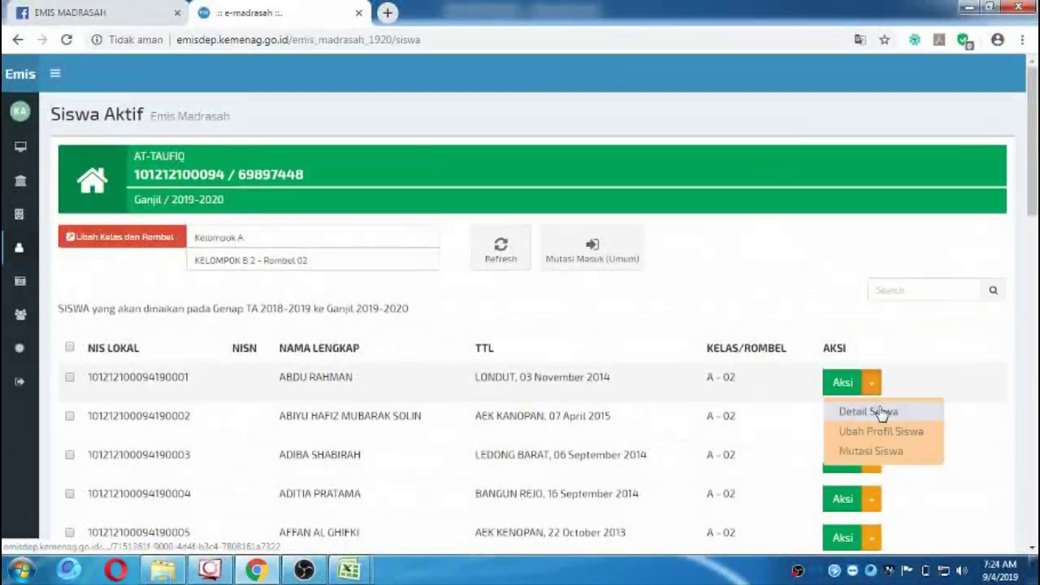
click(880, 410)
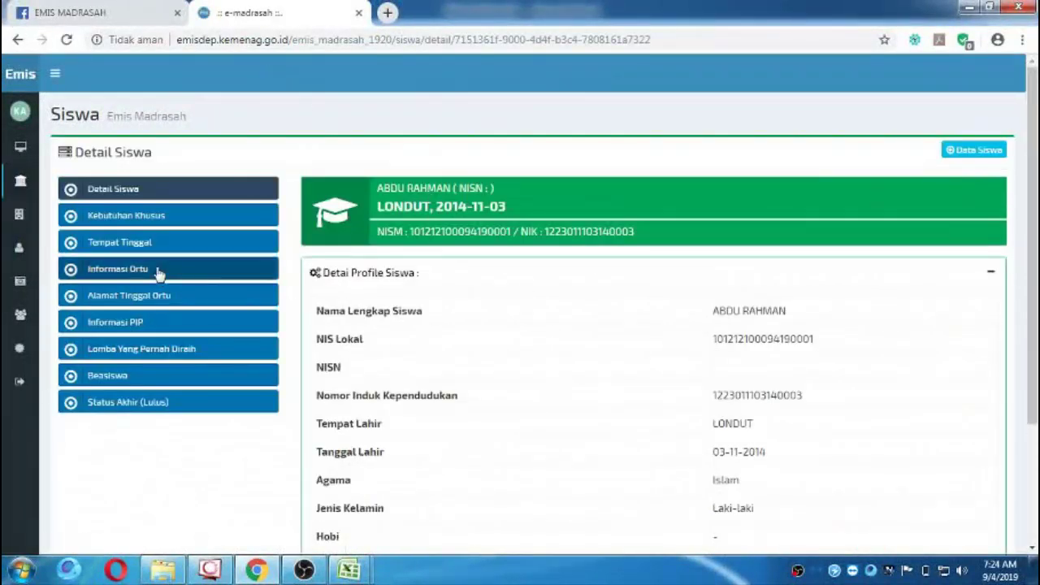
click(135, 221)
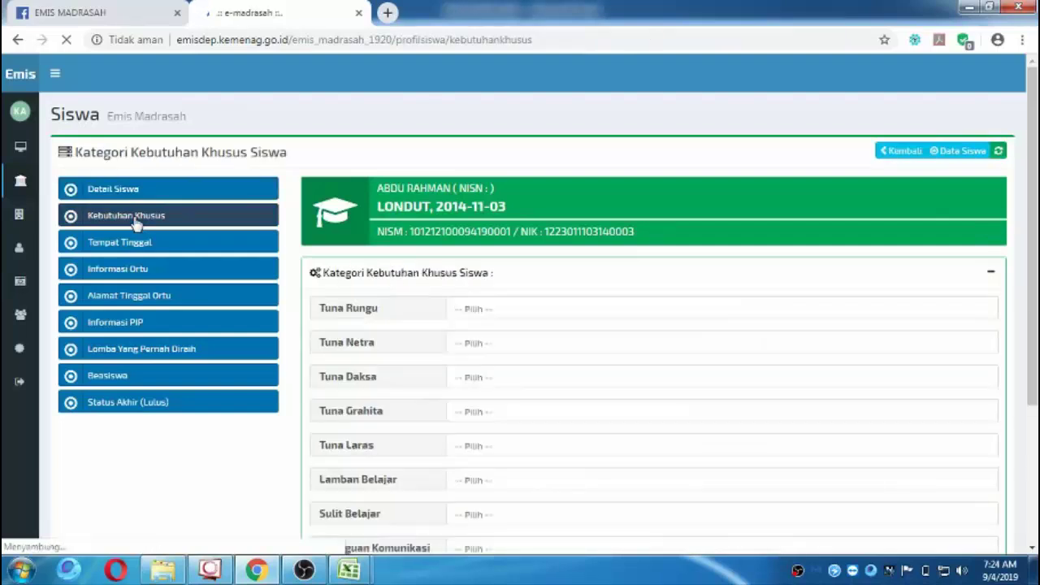
scroll(536, 325, down, 1)
scroll(406, 325, down, 1)
scroll(203, 292, up, 3)
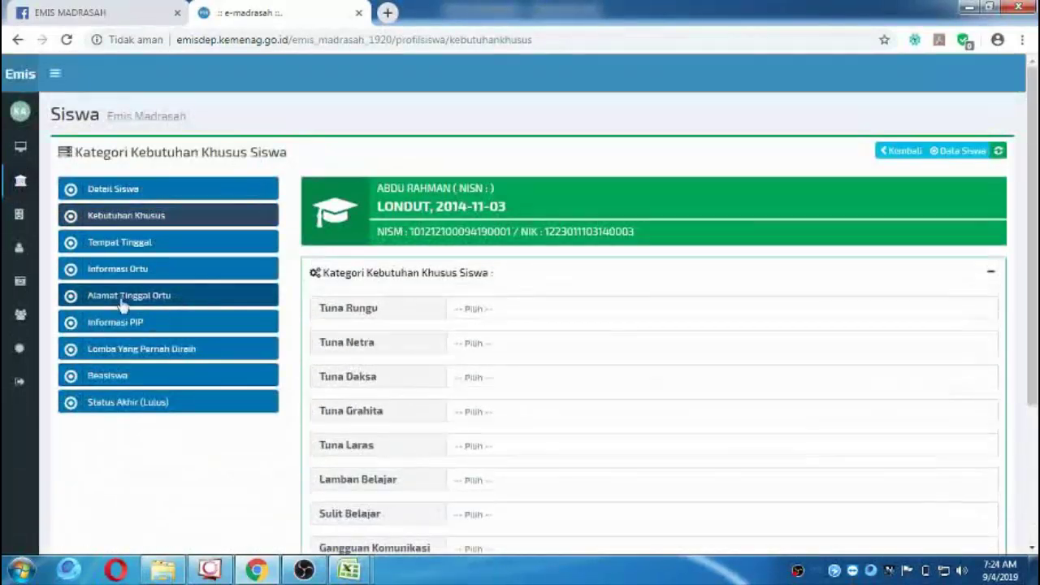
click(135, 253)
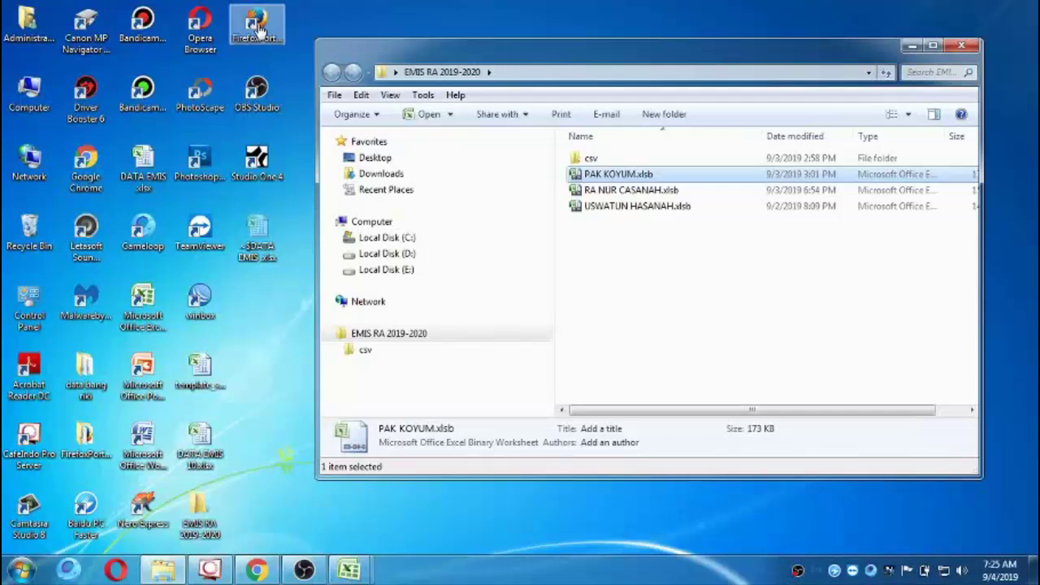
Launch Firefox Portable and read through No Absen.iim in the iMacros Editor, closing it unchanged.
double_click(259, 29)
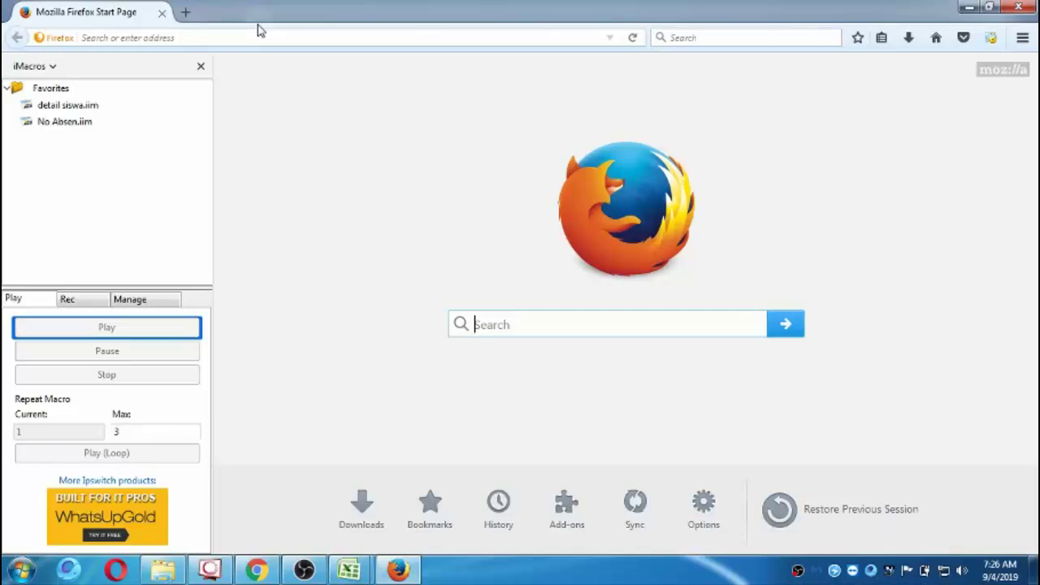
right_click(69, 126)
click(120, 158)
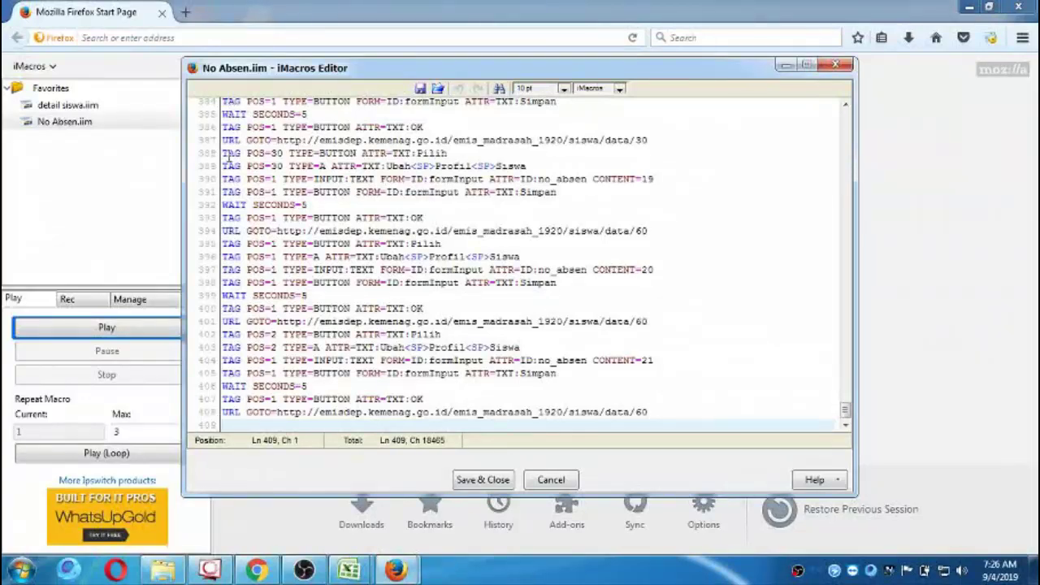
scroll(608, 310, up, 20)
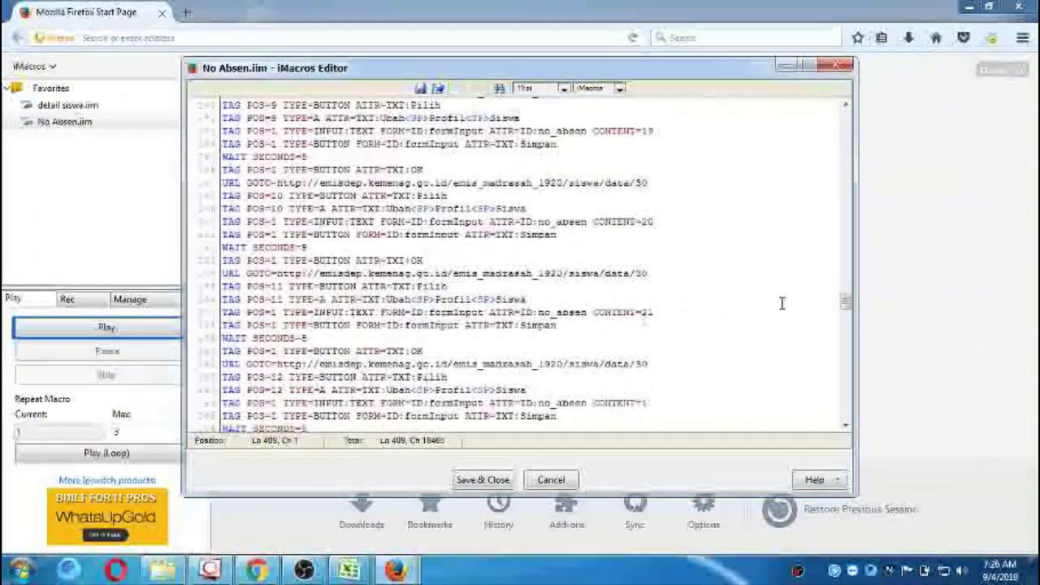
drag(846, 306, 828, 102)
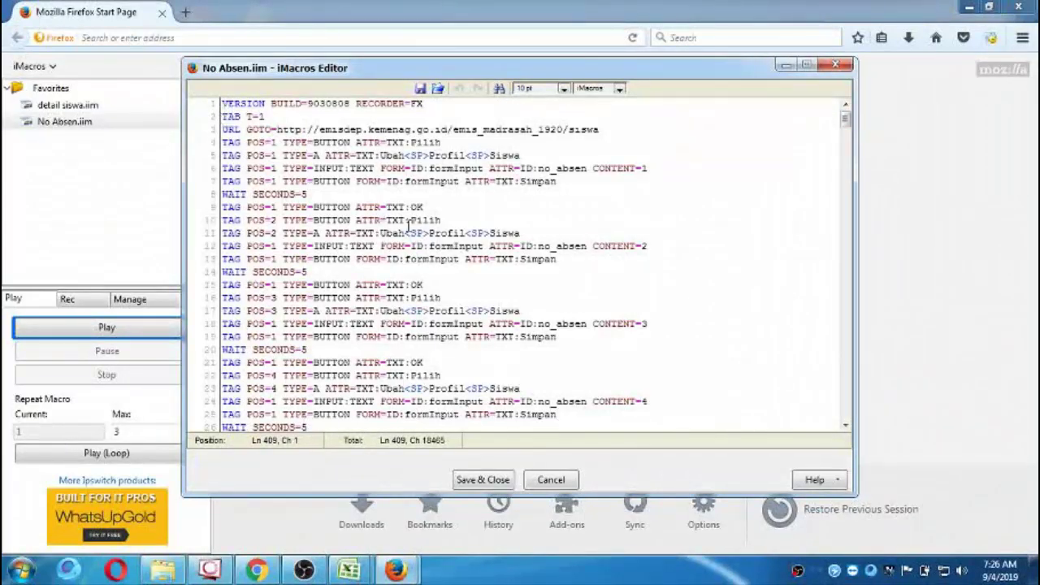
drag(845, 120, 842, 480)
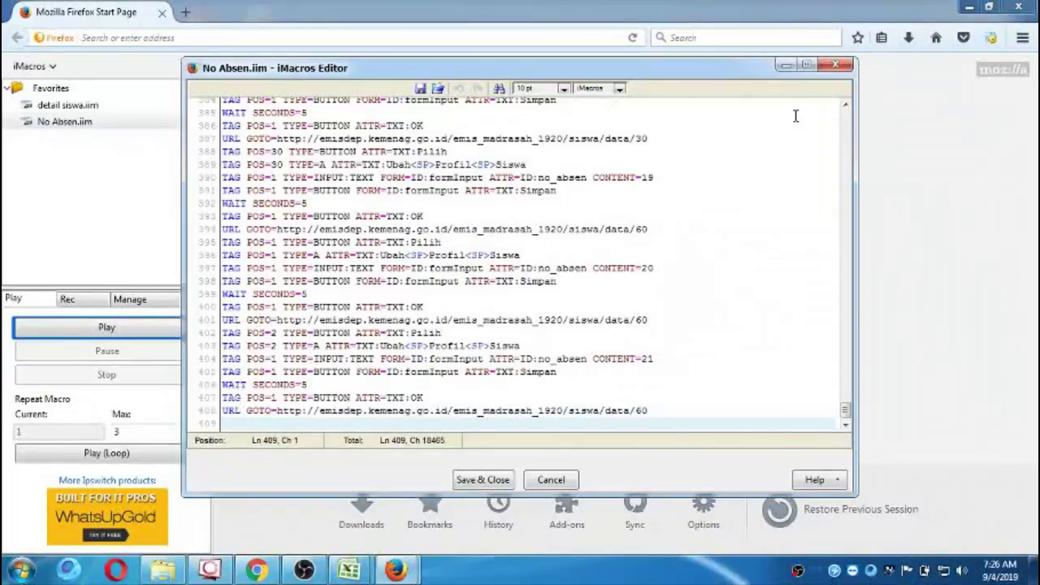
click(826, 68)
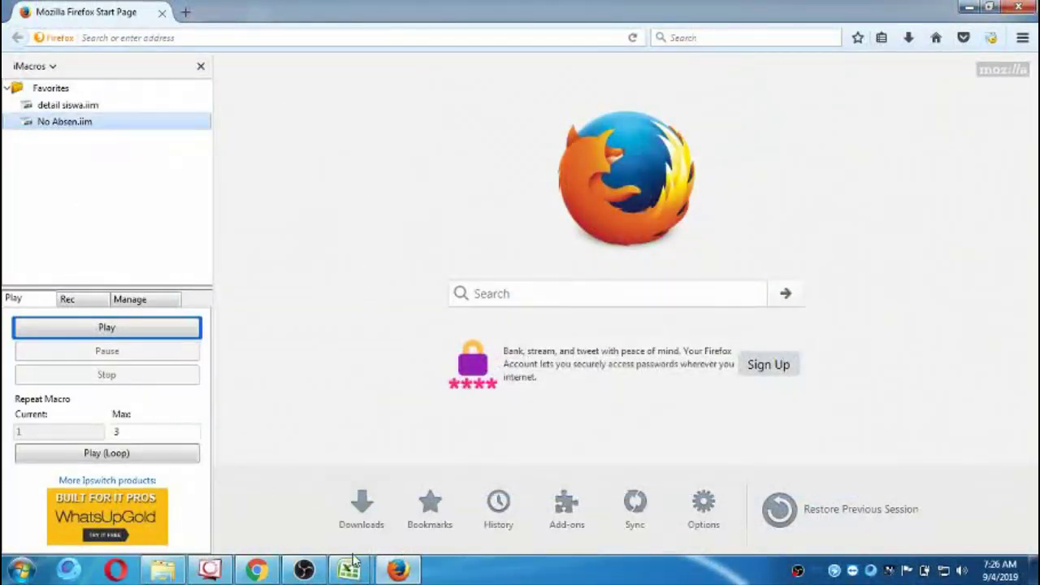
Log in to EMIS Madrasah with the account username and password, then close the ad banner.
mouse_move(381, 569)
click(431, 487)
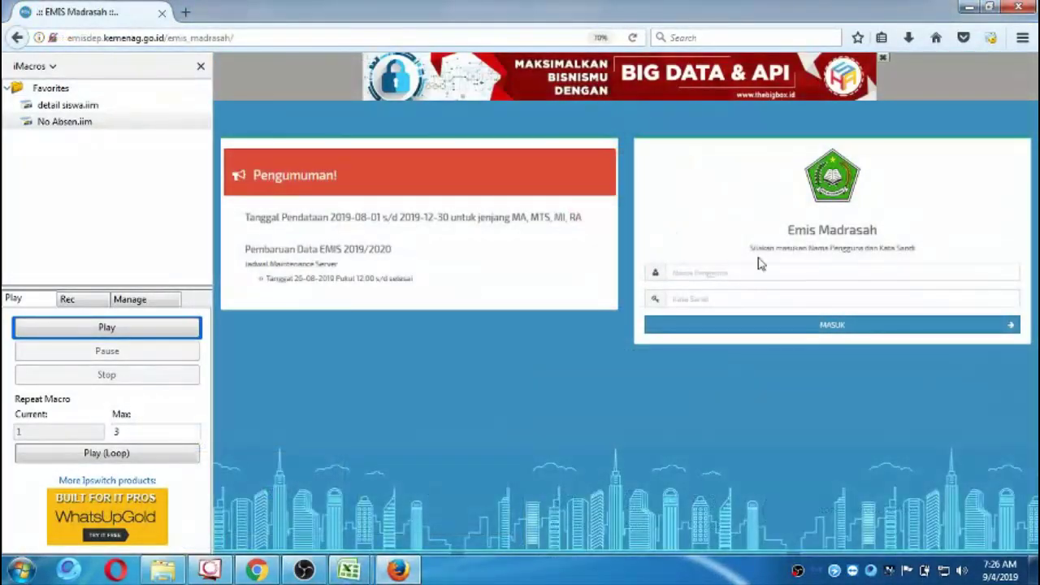
click(724, 274)
key(ctrl+v)
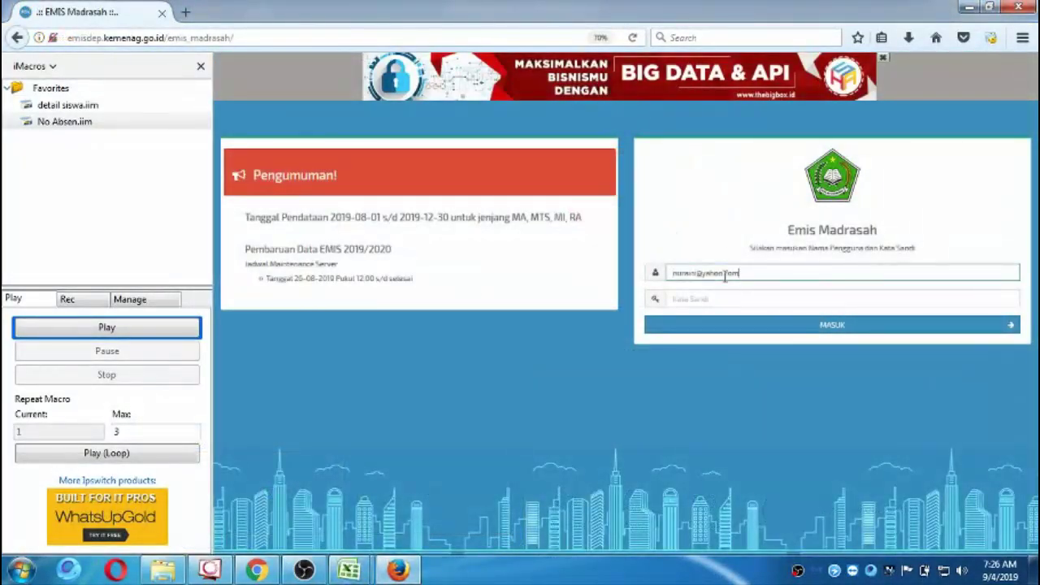
click(725, 302)
text(***)
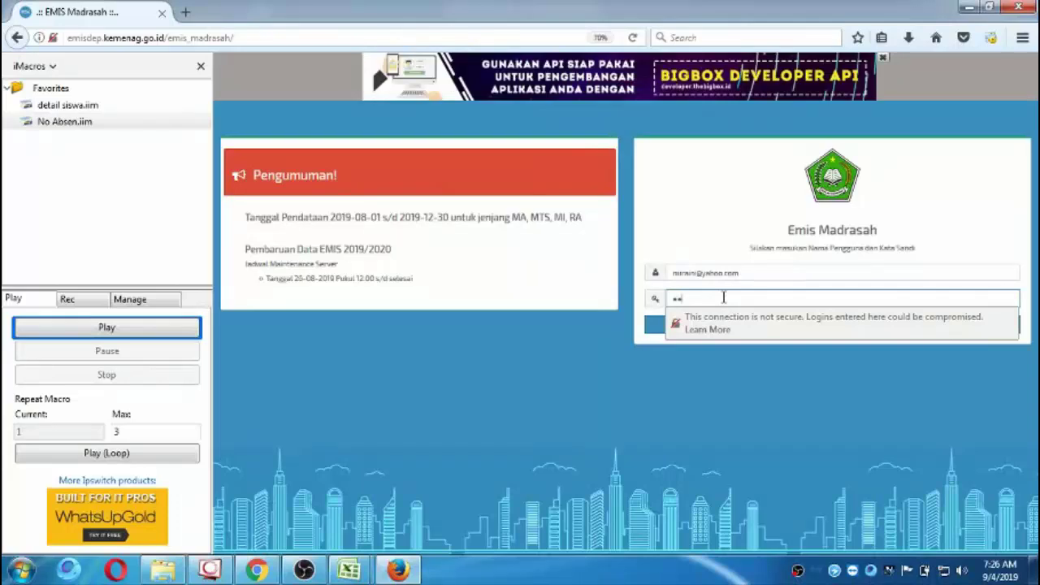
click(654, 332)
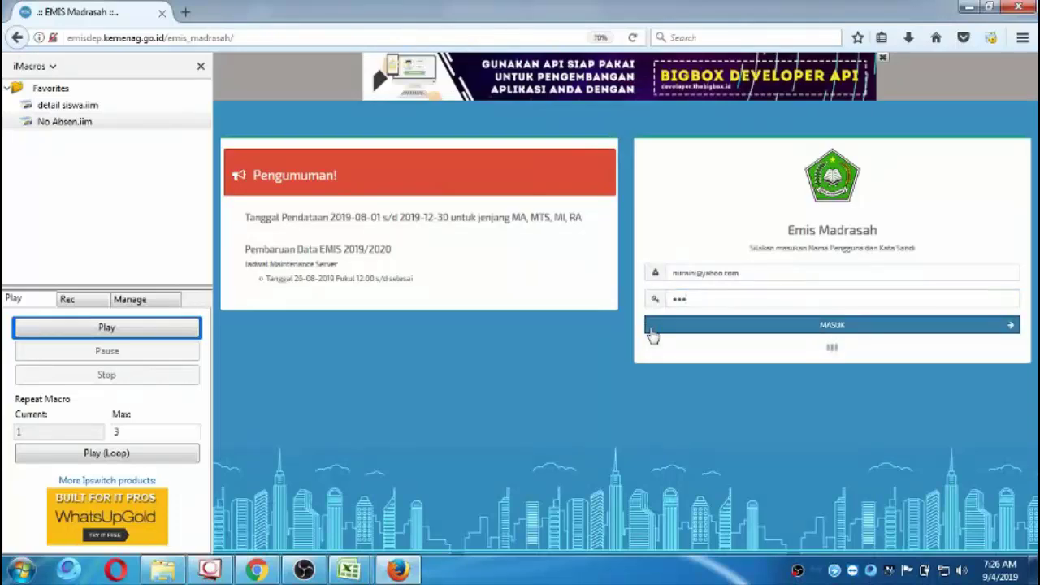
click(883, 60)
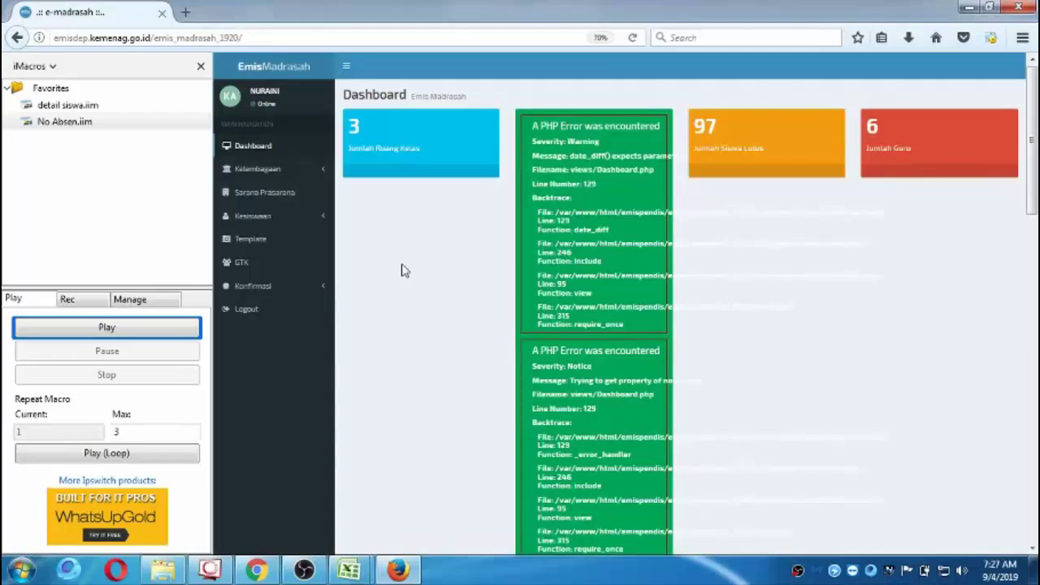
Open Kesiswaan > Siswa Aktif, then switch over to the PAK KOYUM.xlsb workbook in Excel.
click(267, 218)
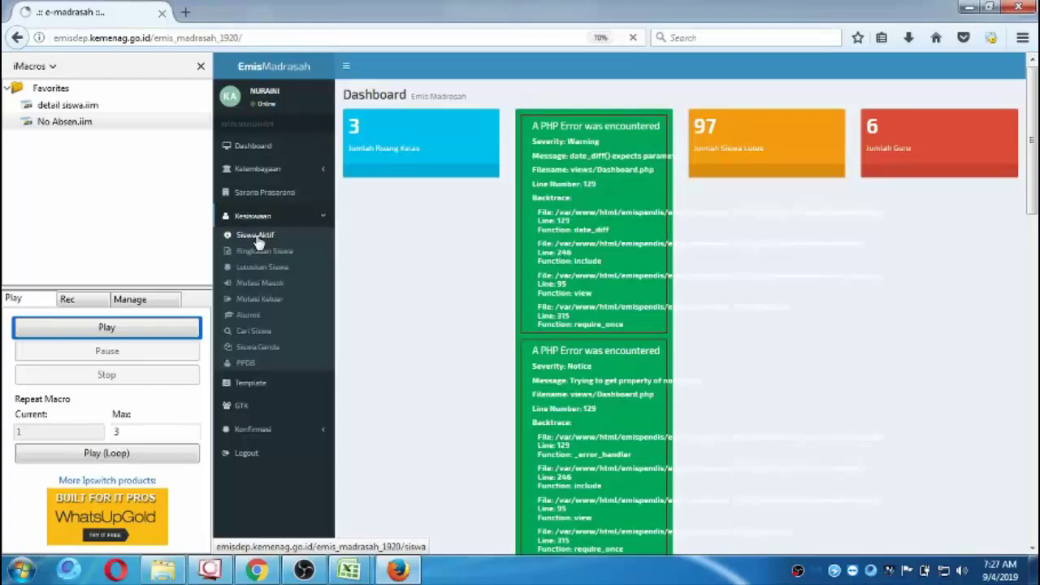
click(256, 236)
mouse_move(349, 570)
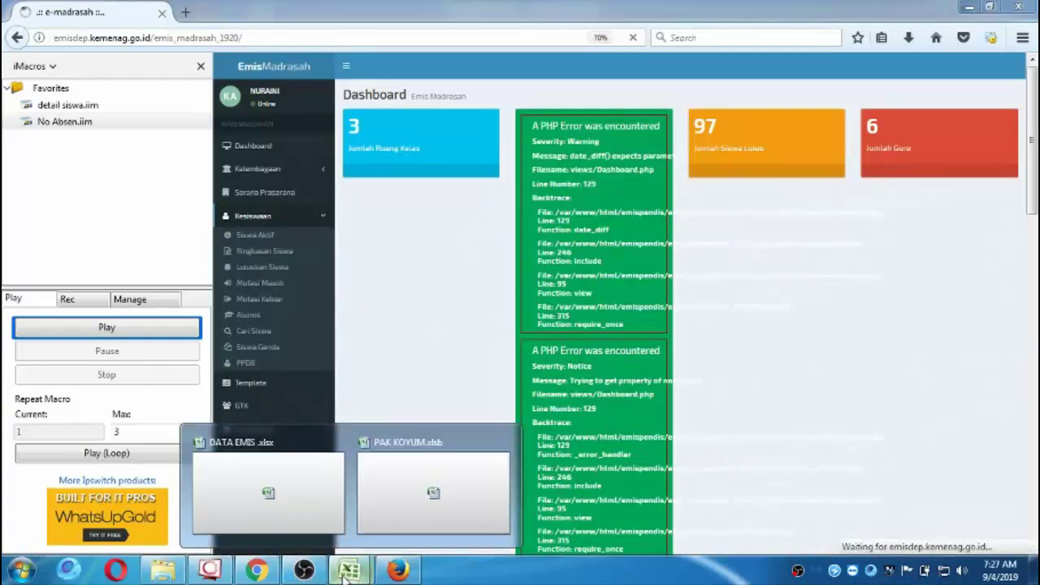
click(378, 512)
scroll(179, 403, up, 10)
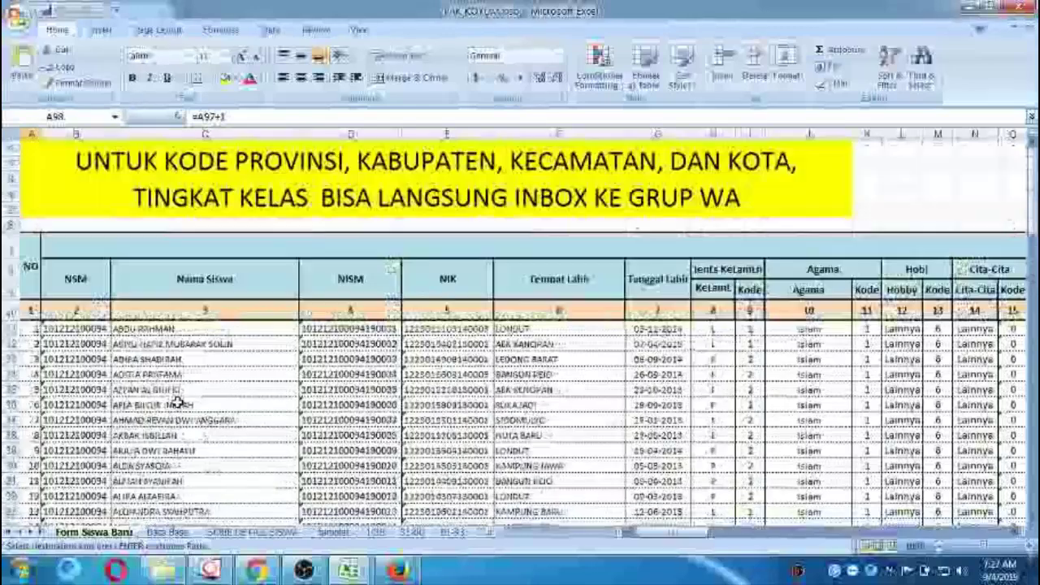
Go via the Data Base sheet to SCRIB DETAIL SISWA and review the column D script lines.
click(168, 533)
scroll(248, 410, up, 12)
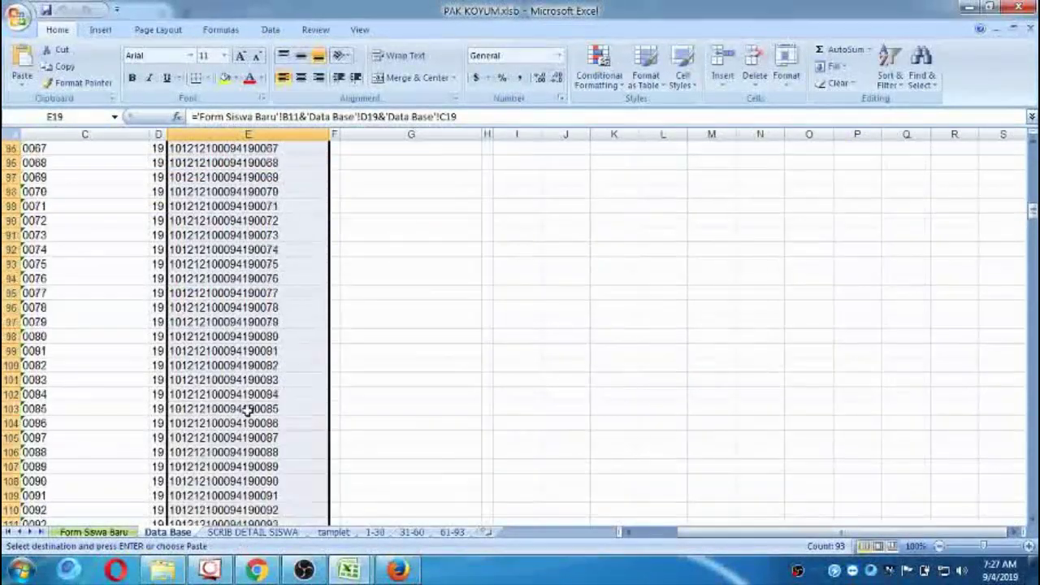
scroll(248, 410, up, 19)
scroll(248, 410, down, 4)
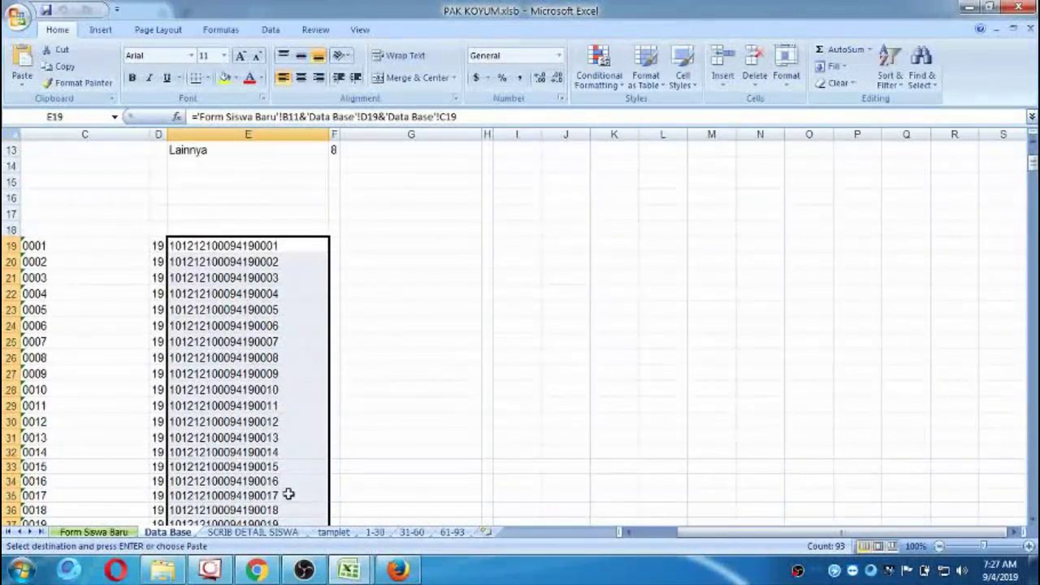
click(287, 536)
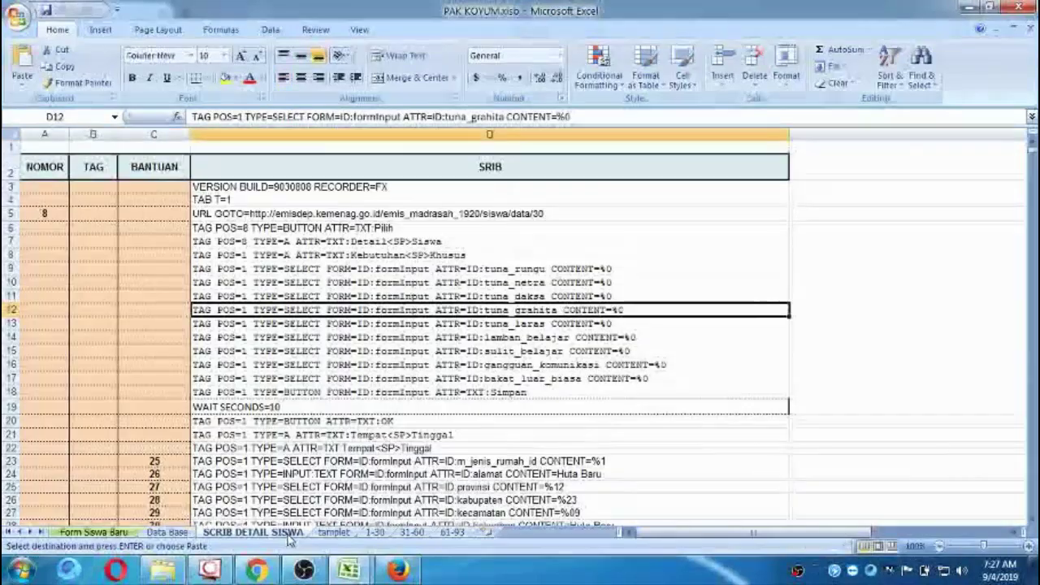
click(379, 213)
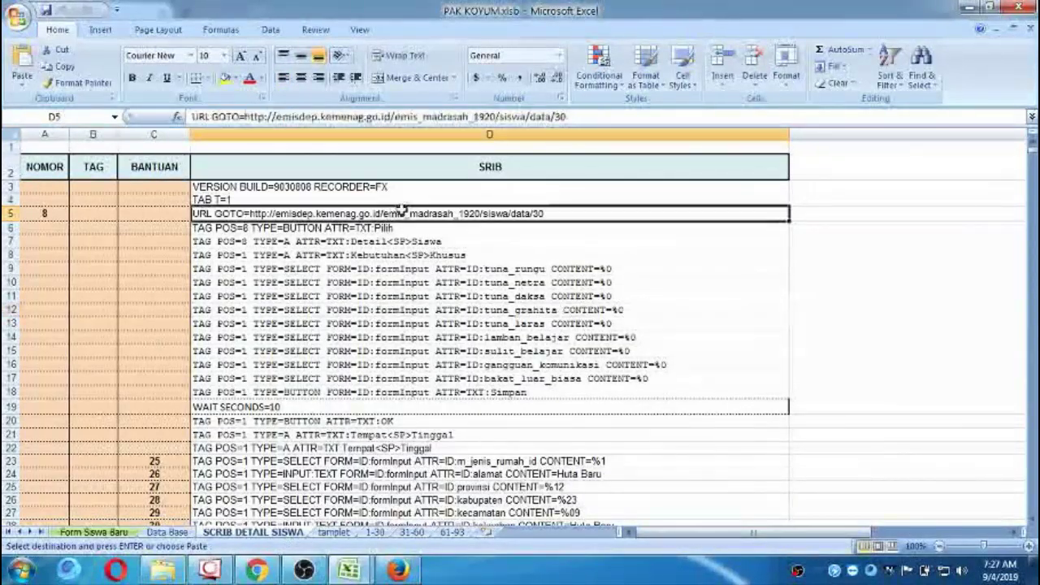
key(Down)
key(Down)
key(Down)
key(Down)
key(Down)
key(Down)
key(Down)
key(Down)
key(Down)
key(Down)
key(Down)
key(Down)
key(Down)
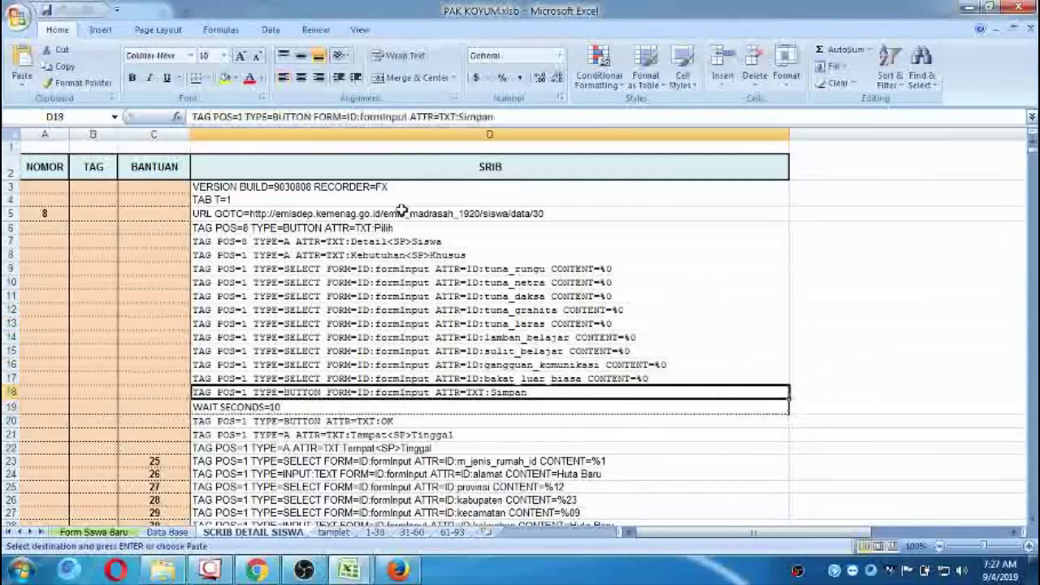
key(Down)
key(Down)
key(Down)
key(Down)
key(Down)
key(Down)
key(Down)
key(Down)
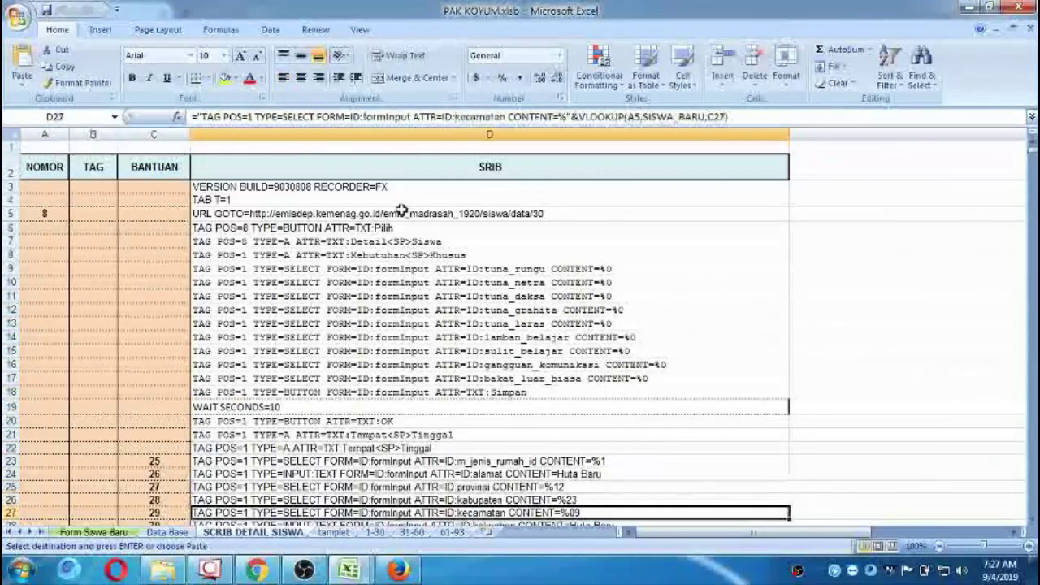
key(Down)
key(Up)
key(Up)
key(Up)
key(Down)
key(Down)
key(Down)
key(Down)
key(Down)
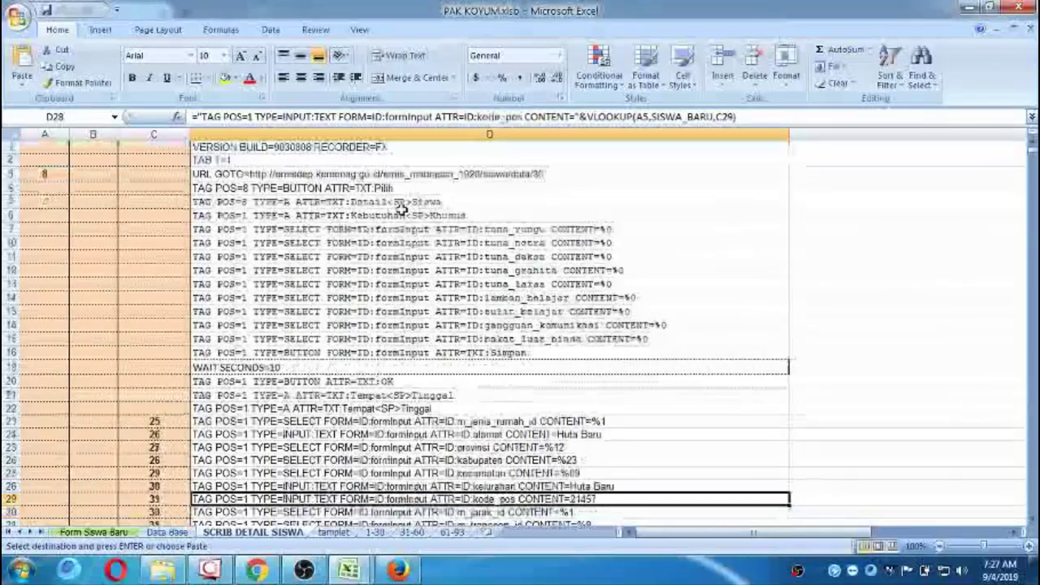
key(Up)
key(Up)
key(Up)
key(Up)
key(Up)
key(Up)
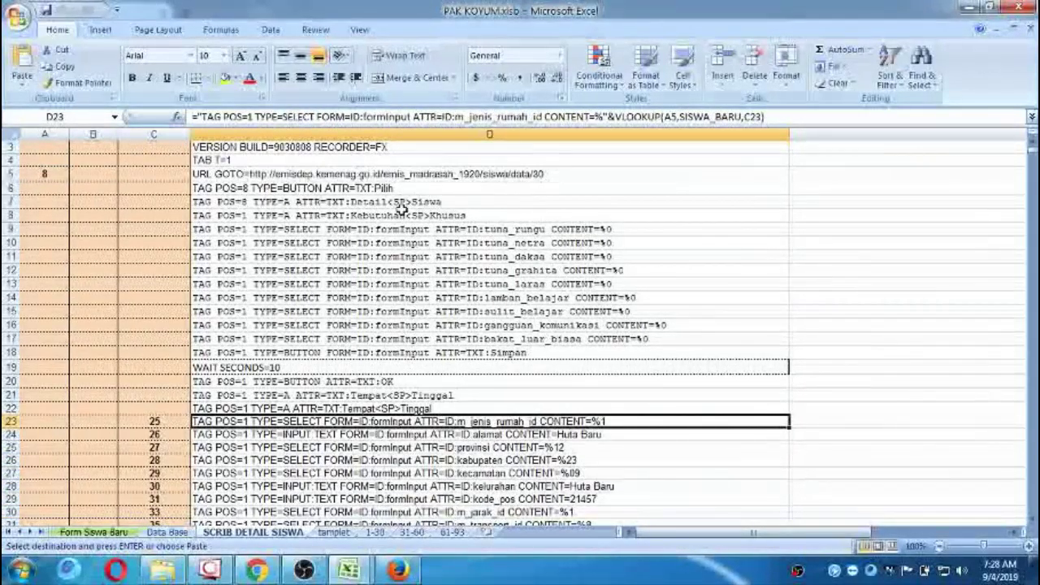
Set the NOMOR value in cell A5 to 1.
scroll(400, 210, up, 1)
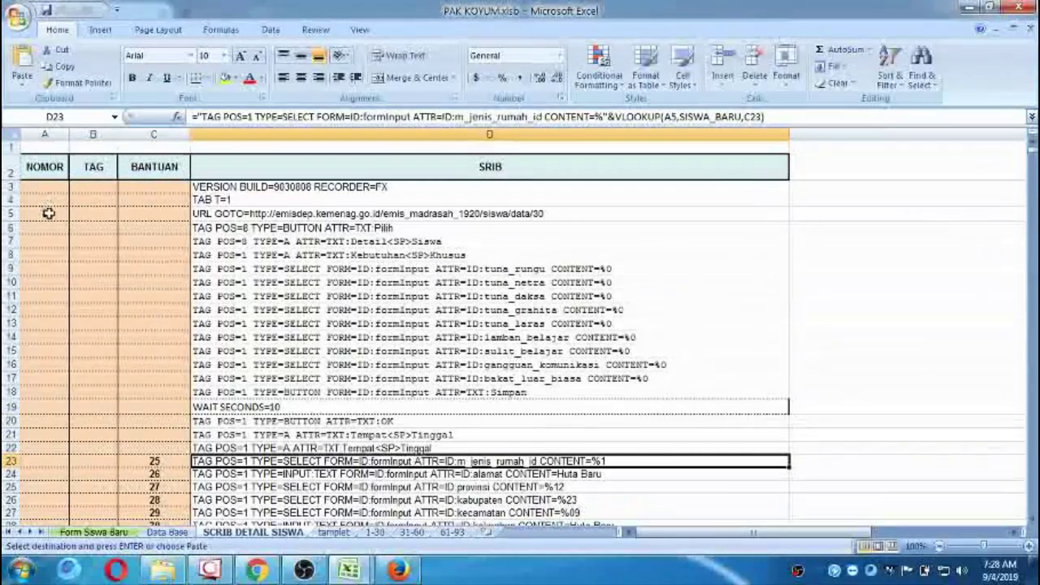
click(49, 213)
text(1)
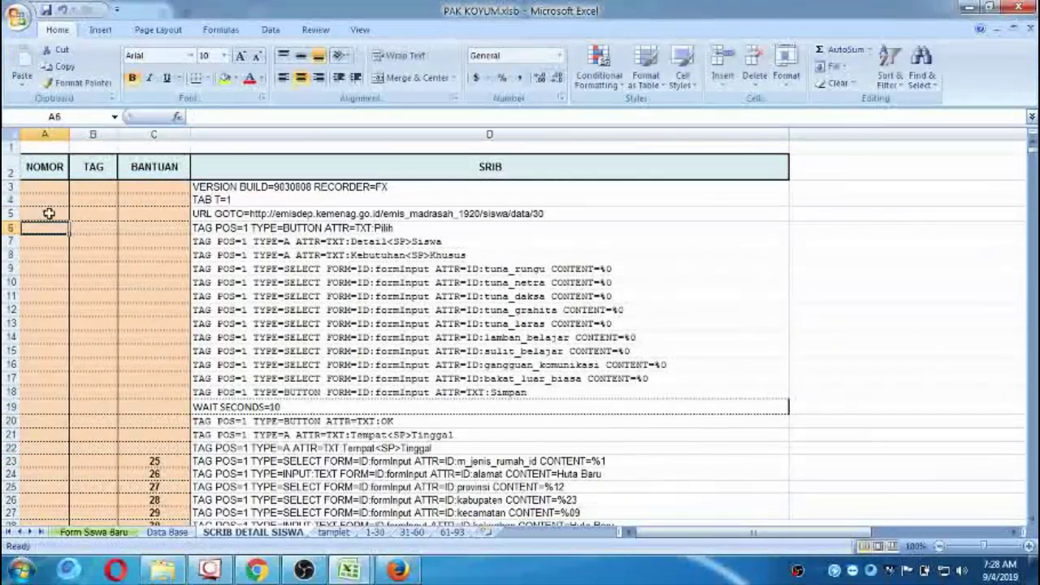
key(Return)
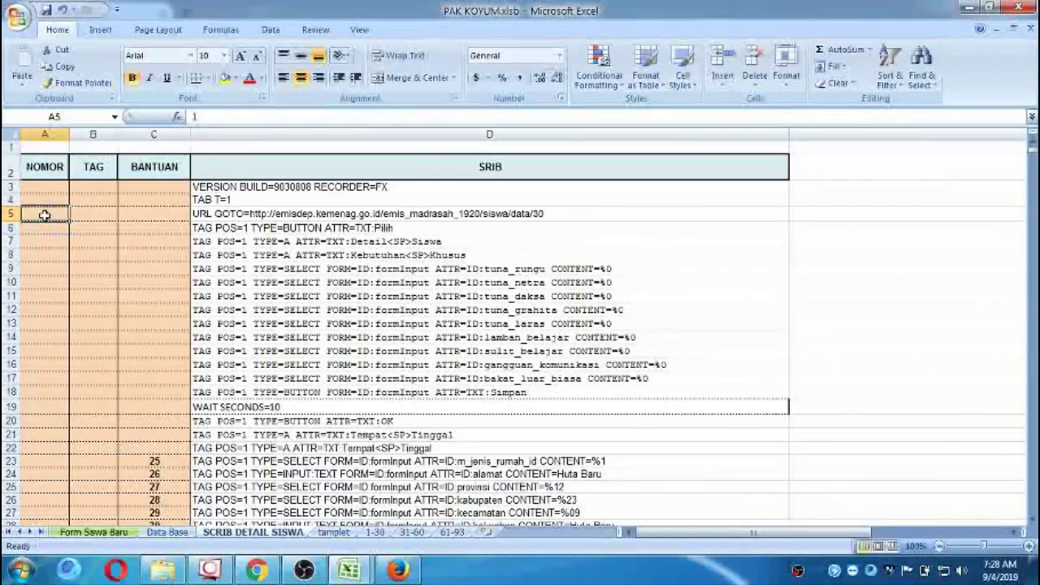
Check the Siswa Aktif page in Firefox, glance at PAK KOYUM.xlsb, then return to Firefox.
click(398, 570)
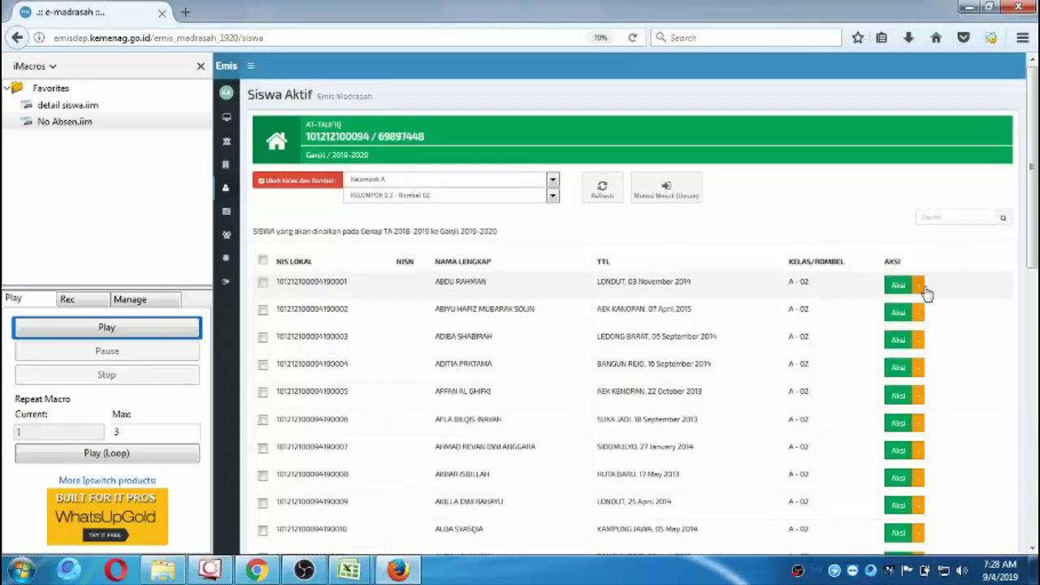
mouse_move(370, 574)
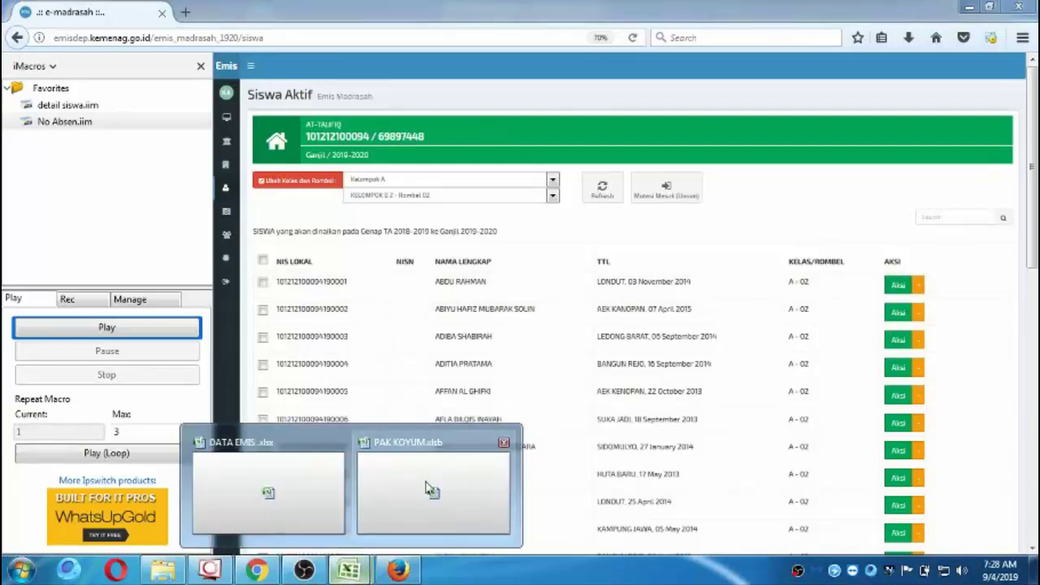
click(394, 487)
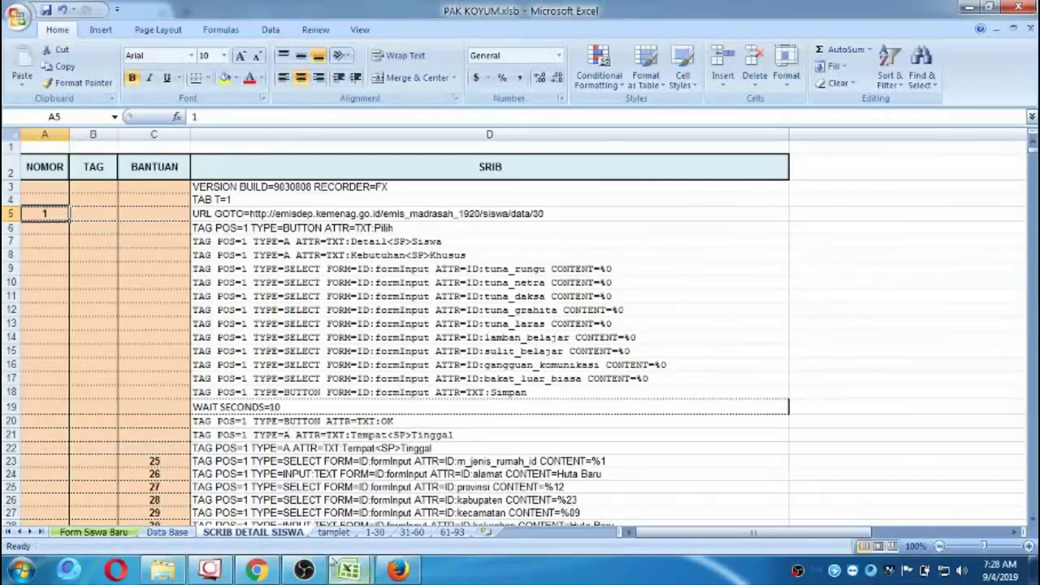
click(398, 571)
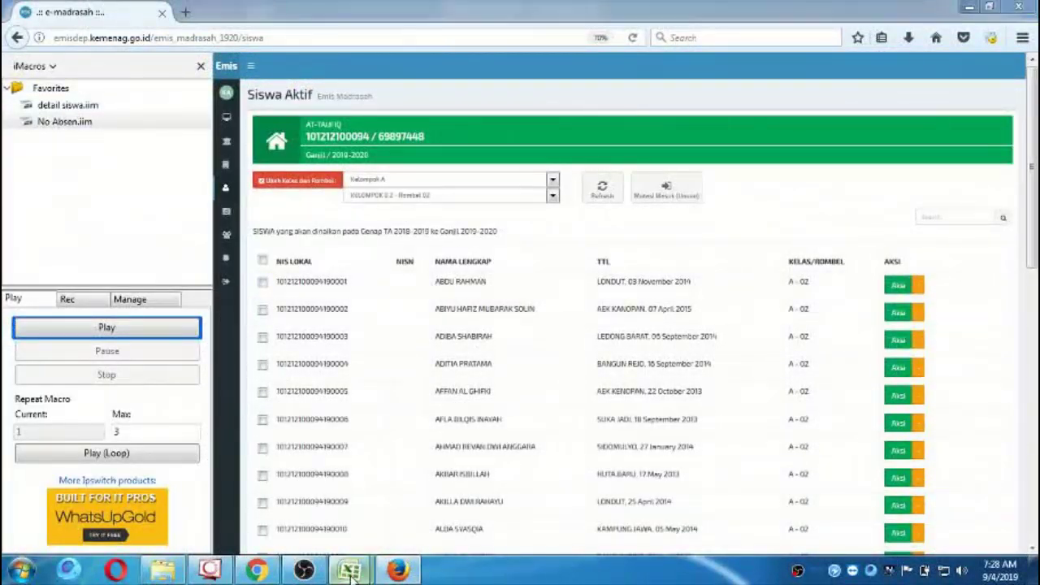
In PAK KOYUM.xlsb, review the special-needs script lines from tuna_rungu in D9 down through D18.
mouse_move(349, 571)
click(395, 488)
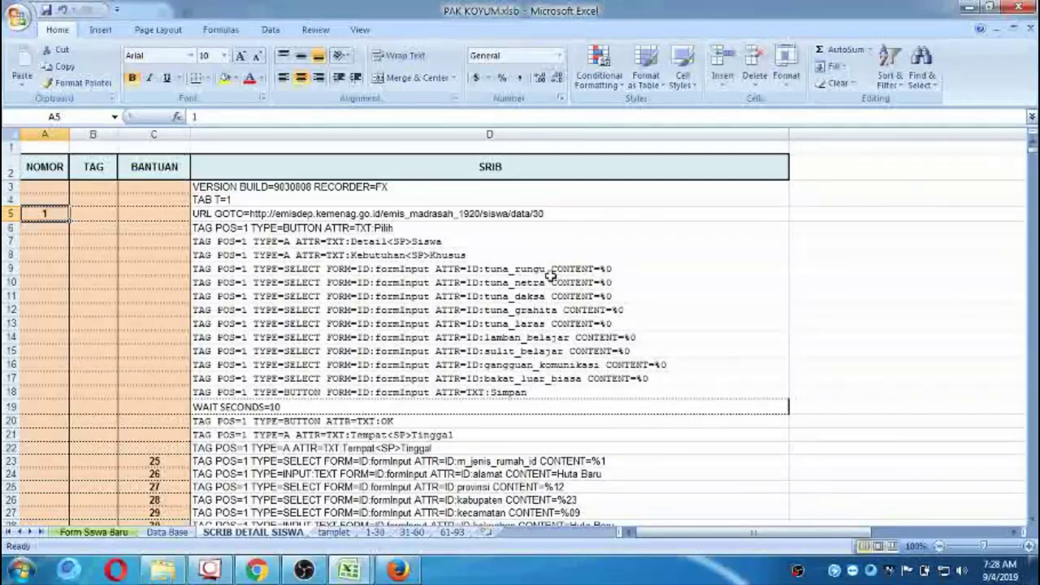
click(552, 270)
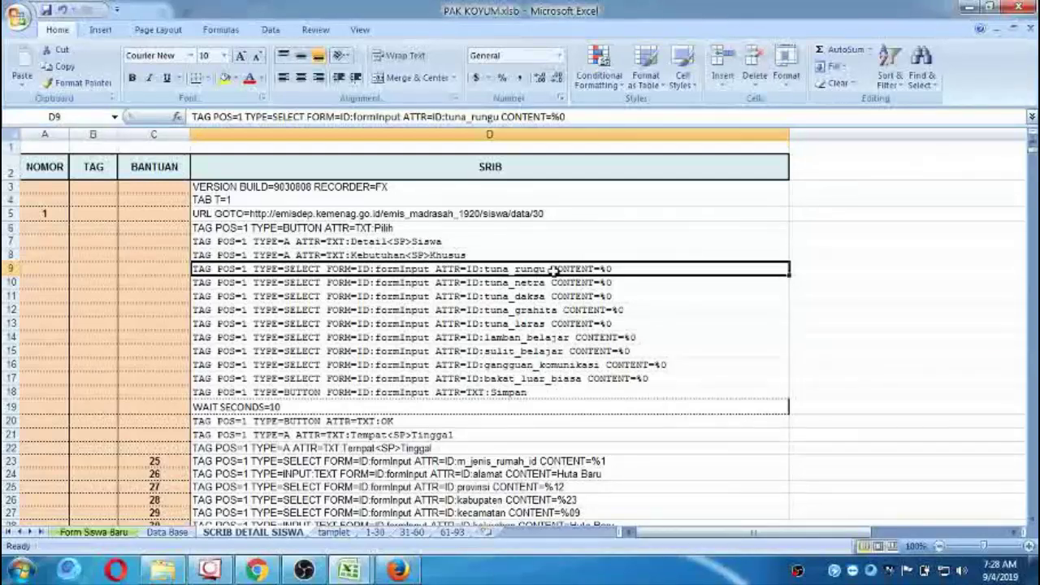
click(471, 284)
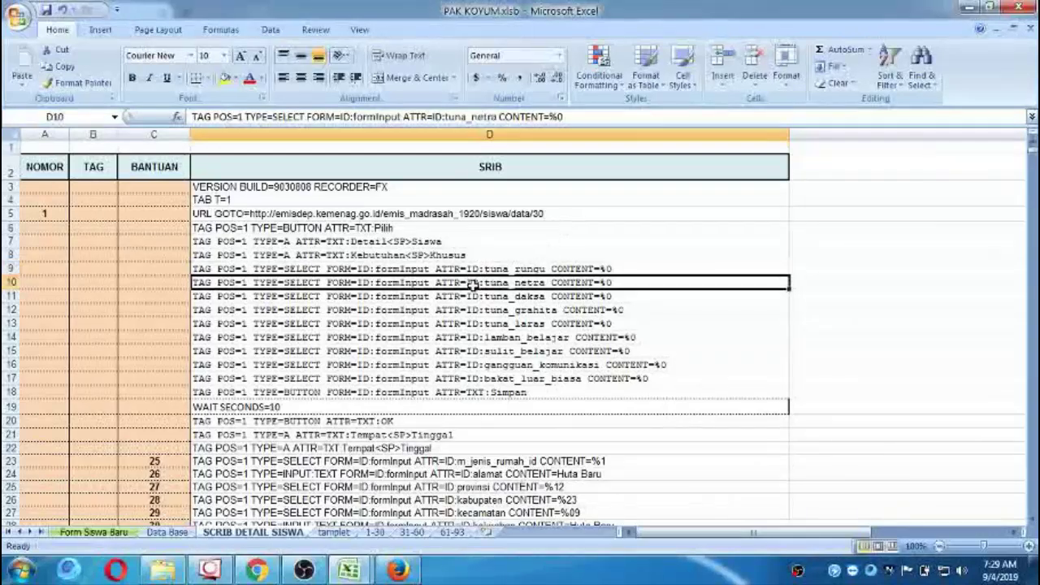
click(479, 309)
click(488, 338)
drag(494, 365, 501, 391)
click(507, 408)
click(528, 285)
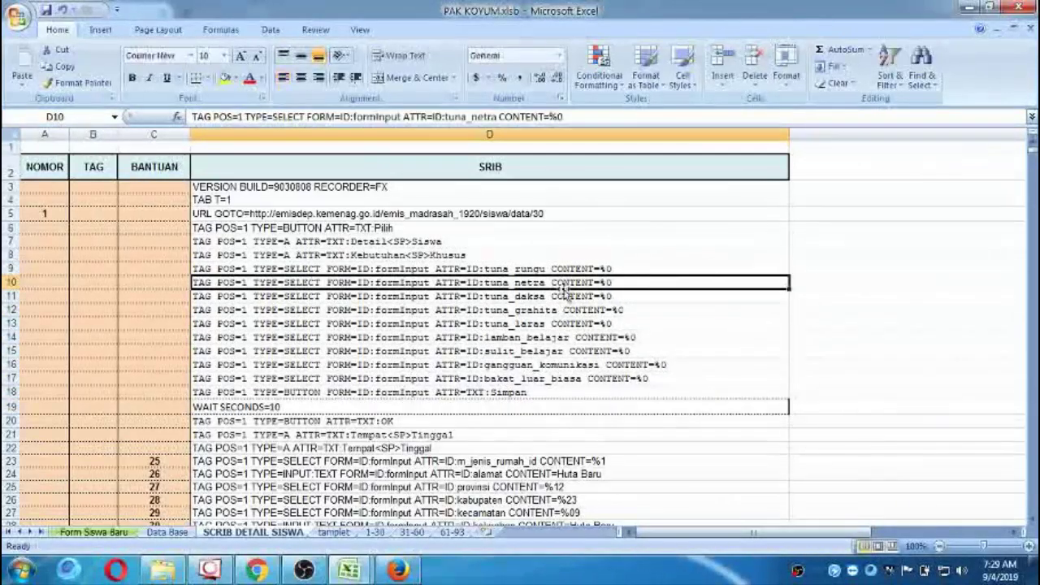
Check the Tempat Tinggal script line in D21, then bring Firefox back to the front.
scroll(563, 290, down, 3)
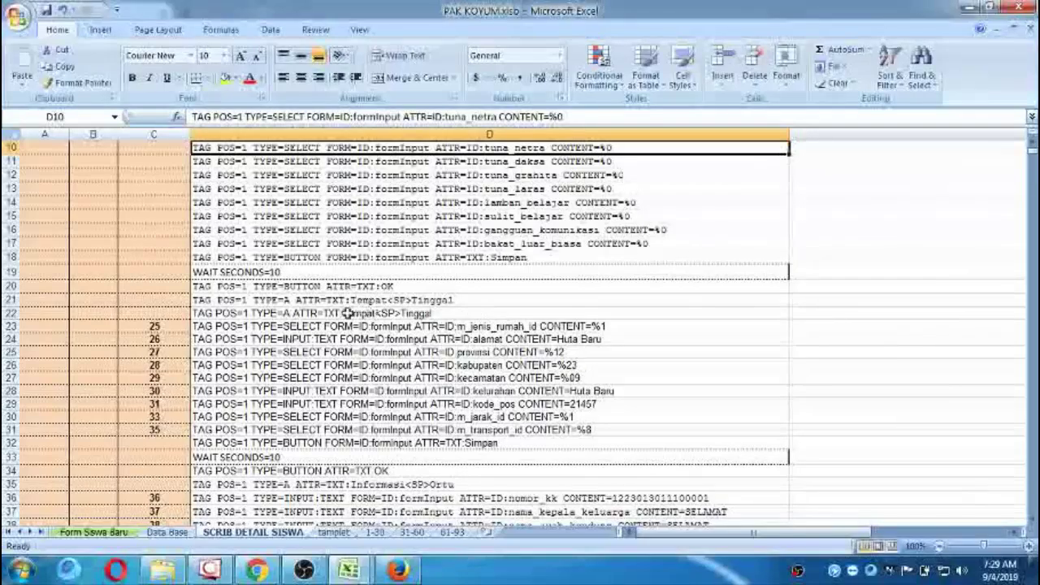
click(333, 300)
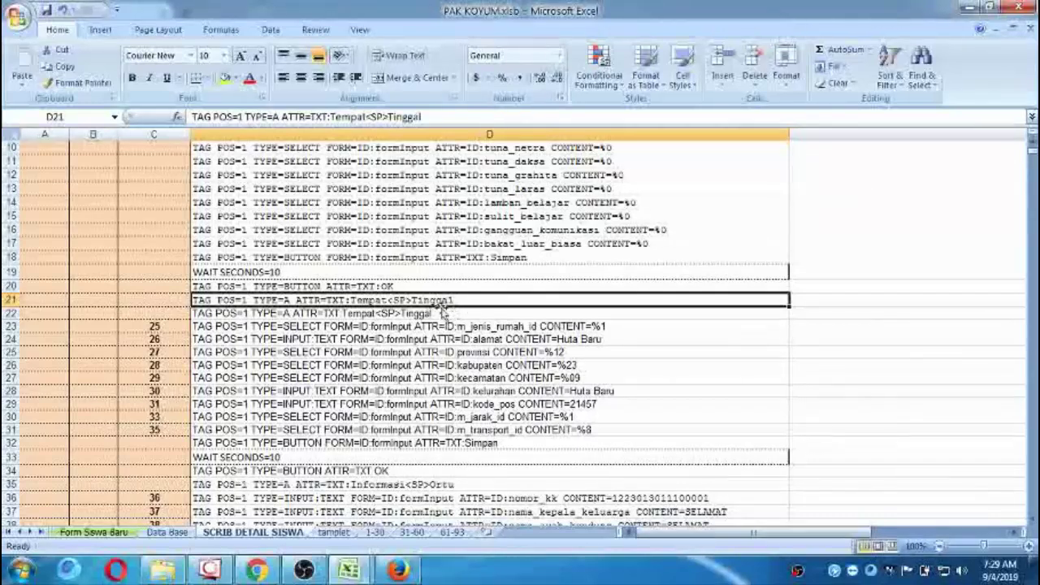
click(402, 571)
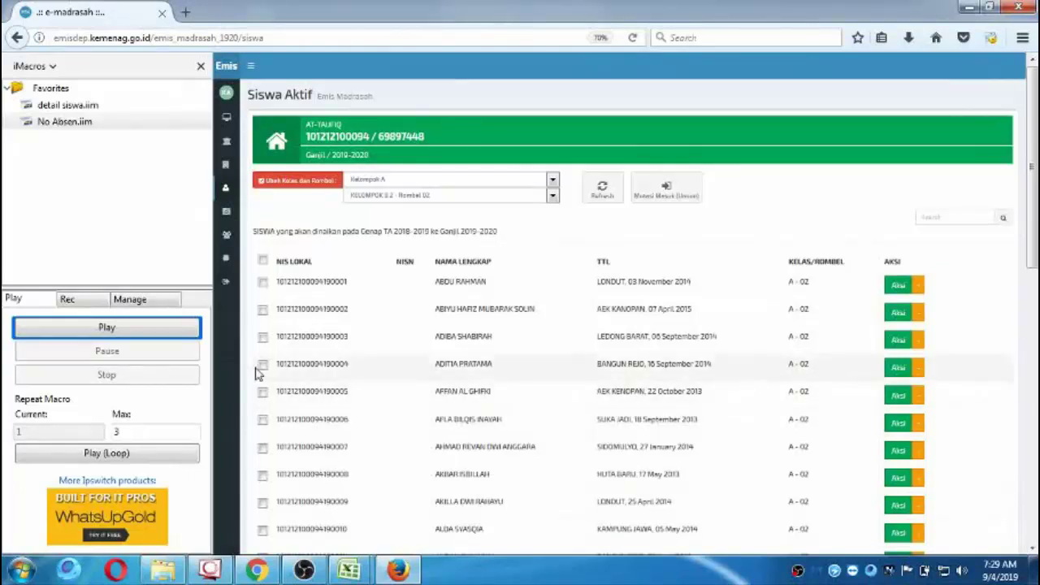
Switch the iMacros sidebar to its Rec tab.
click(70, 299)
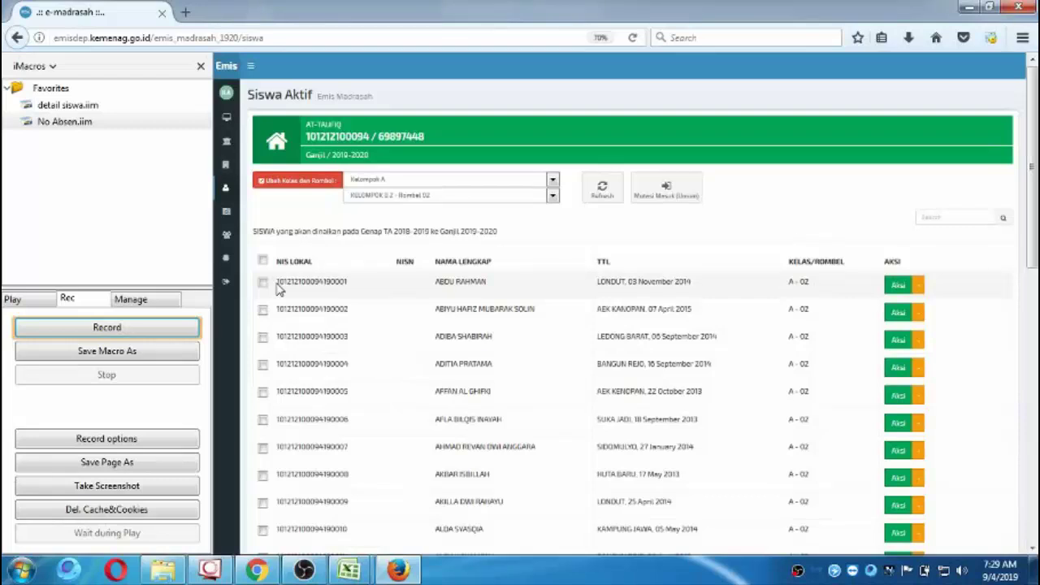
Record the first student's Aksi > Detail Siswa and Sarana Prasarana navigation, then stop recording.
click(109, 329)
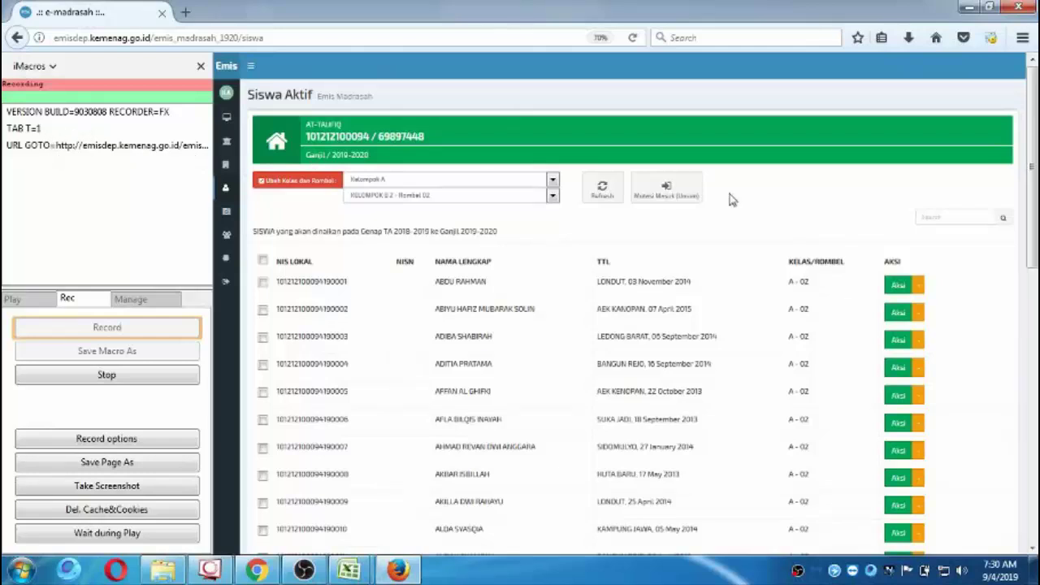
click(920, 289)
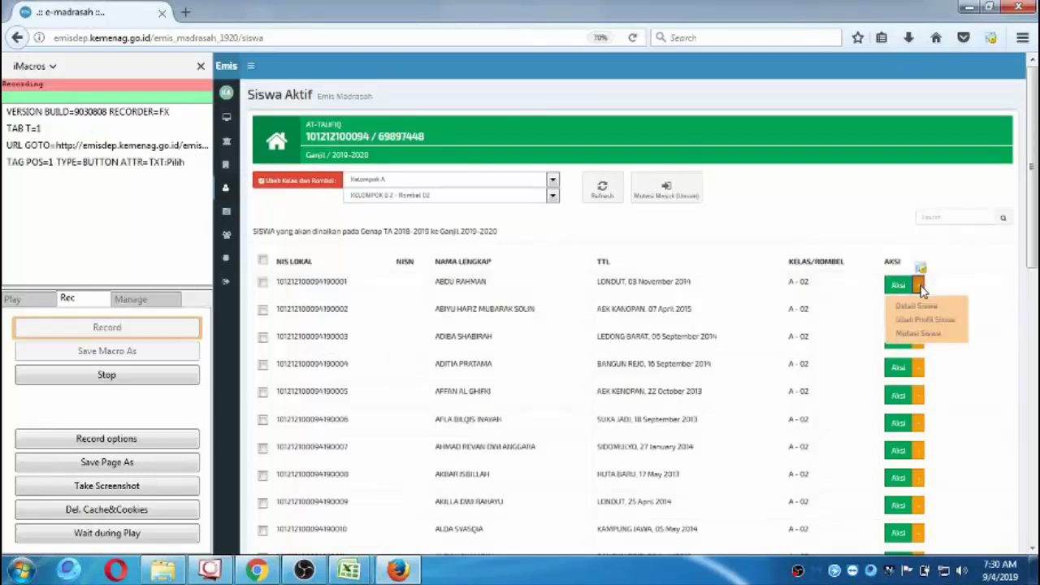
click(923, 308)
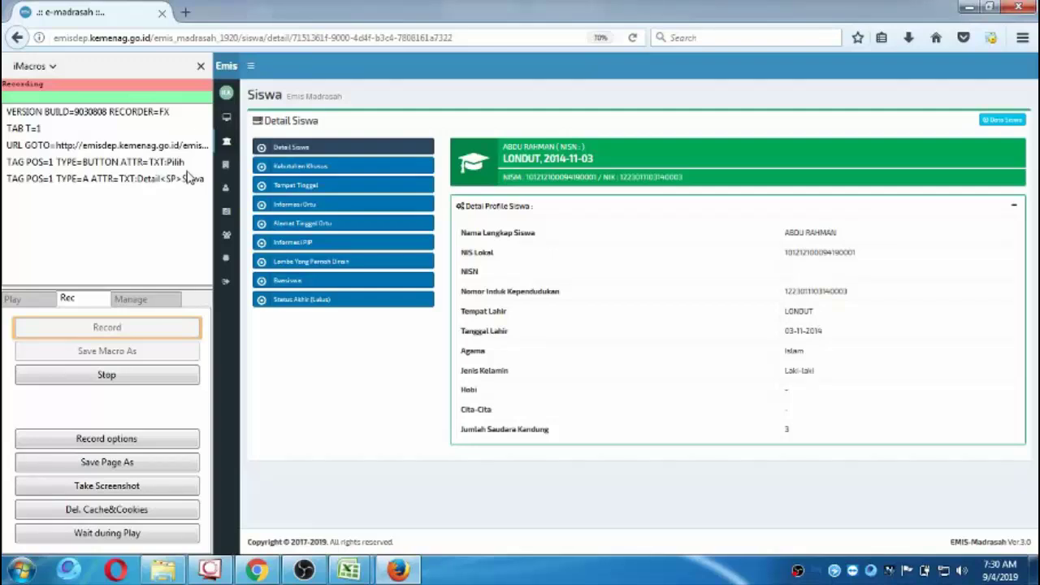
mouse_move(226, 165)
click(297, 167)
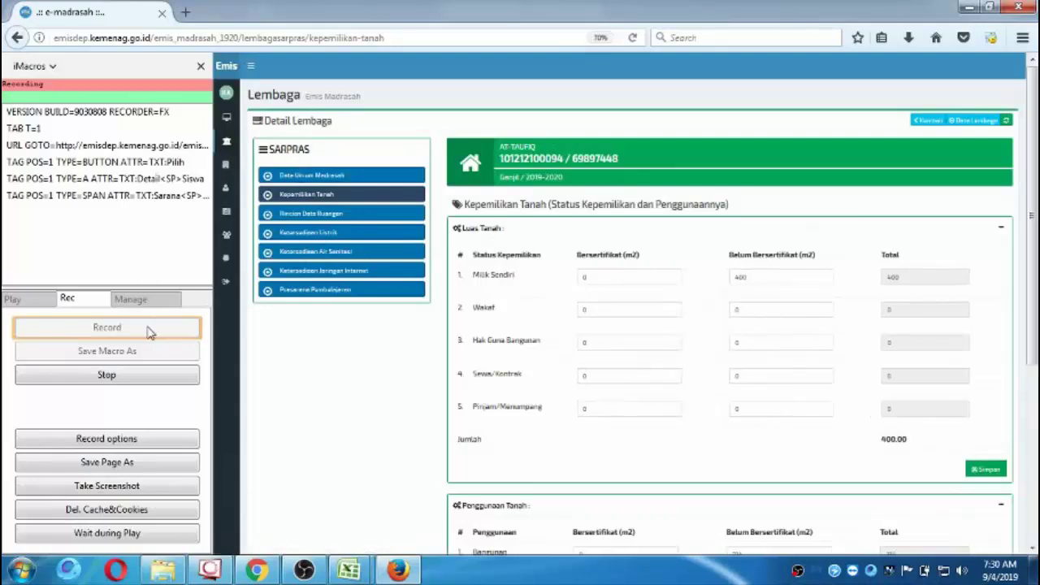
click(138, 384)
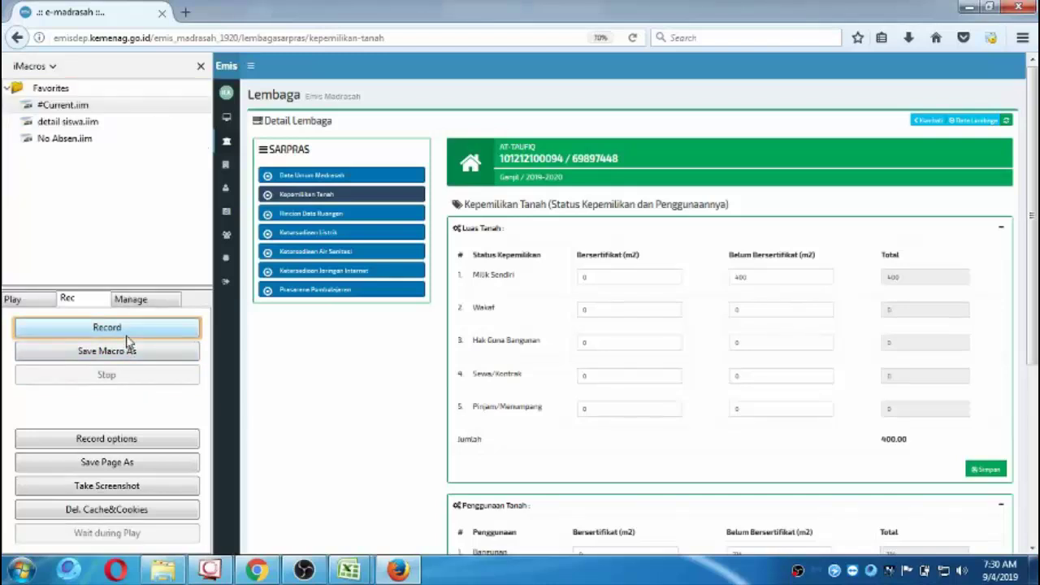
Return to Kesiswaan > Siswa Aktif and start a new iMacros recording.
mouse_move(226, 187)
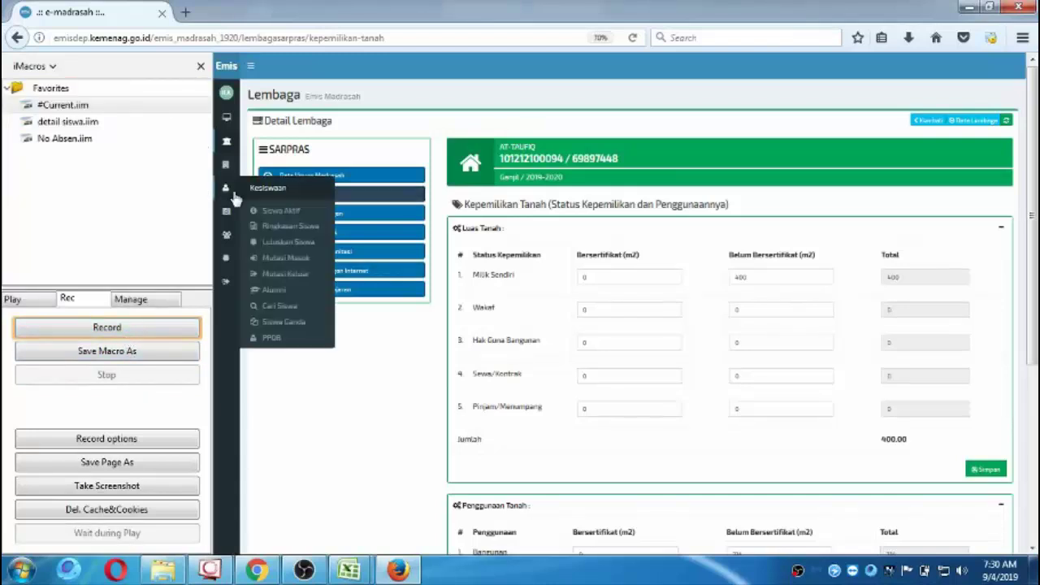
click(262, 211)
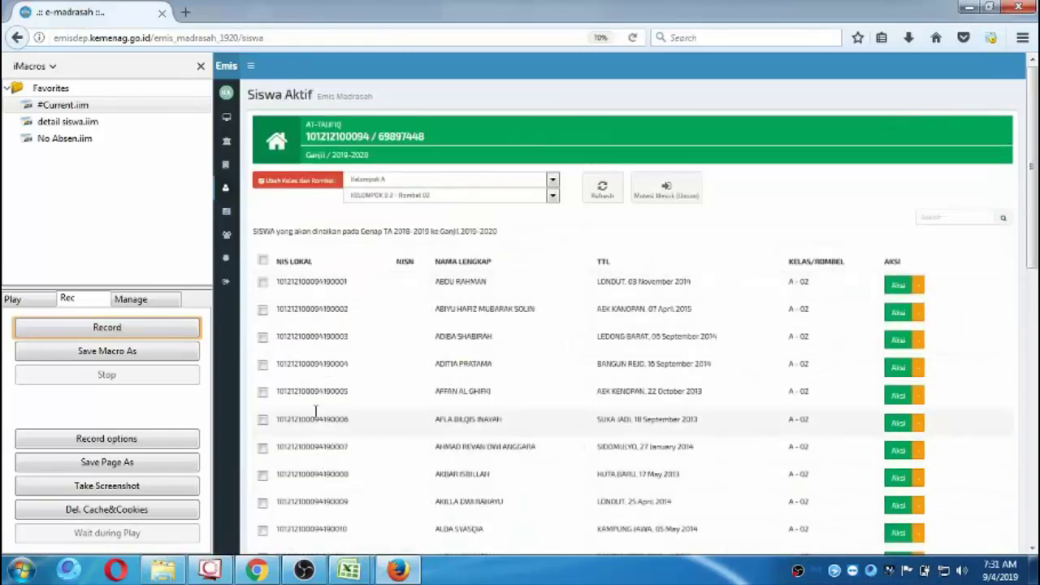
click(108, 328)
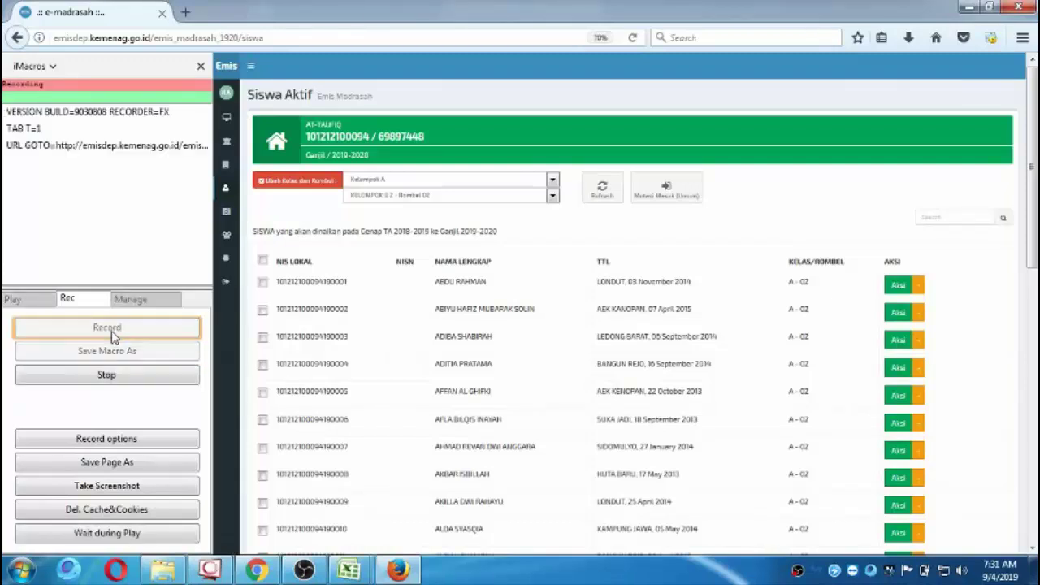
Open the first student's Detail Siswa page and its Kebutuhan Khusus form.
click(919, 286)
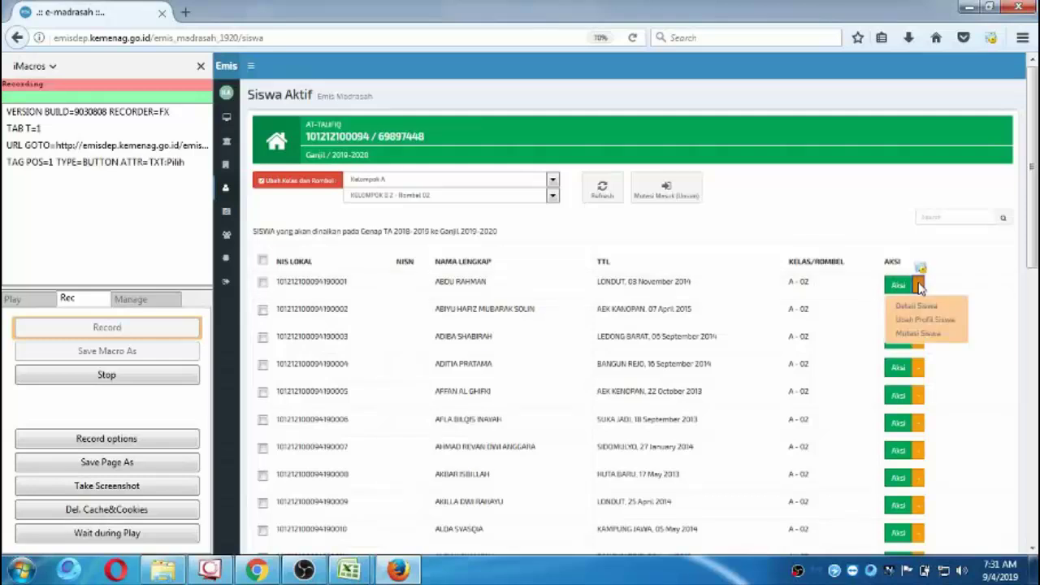
click(917, 307)
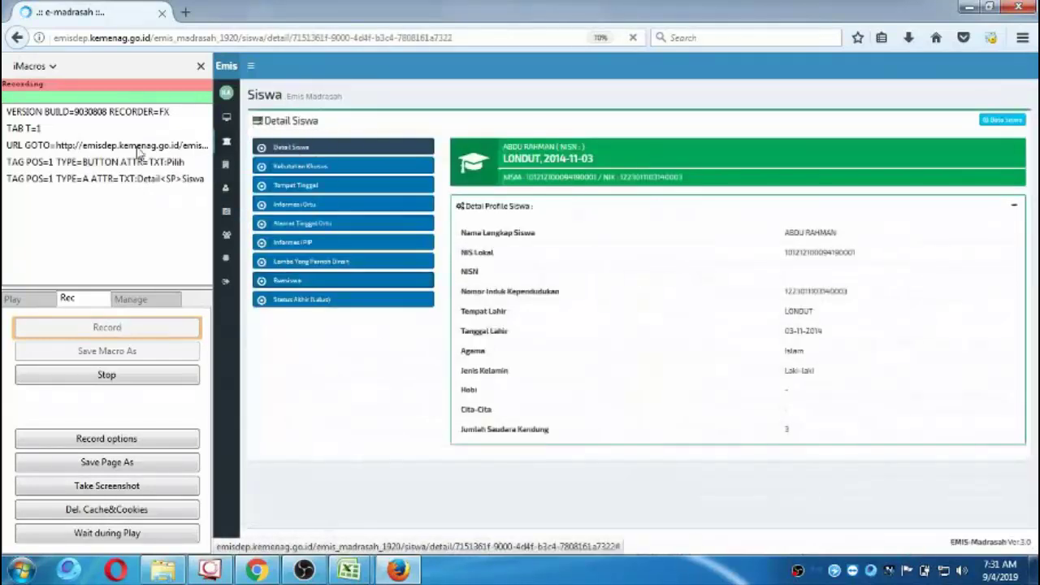
click(389, 171)
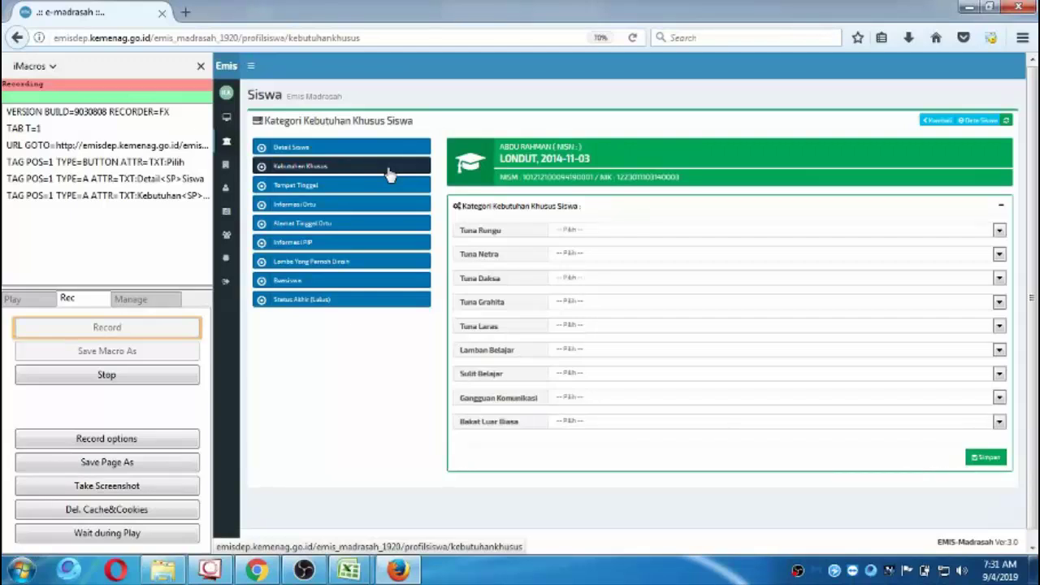
Set Tuna Rungu, Tuna Netra, Tuna Daksa, Tuna Grahita and Tuna Laras to 0 - Tidak.
click(602, 232)
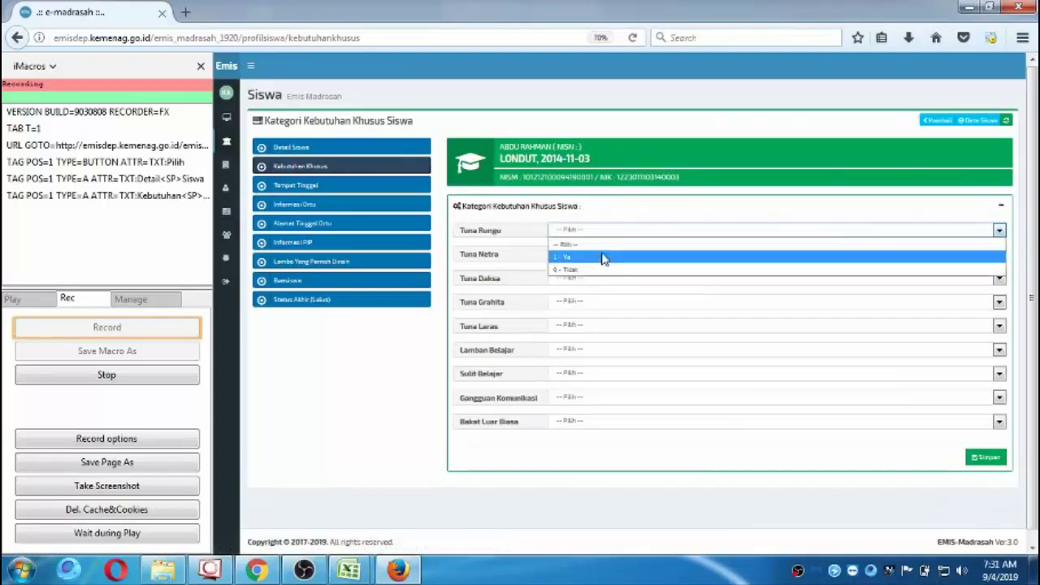
click(601, 269)
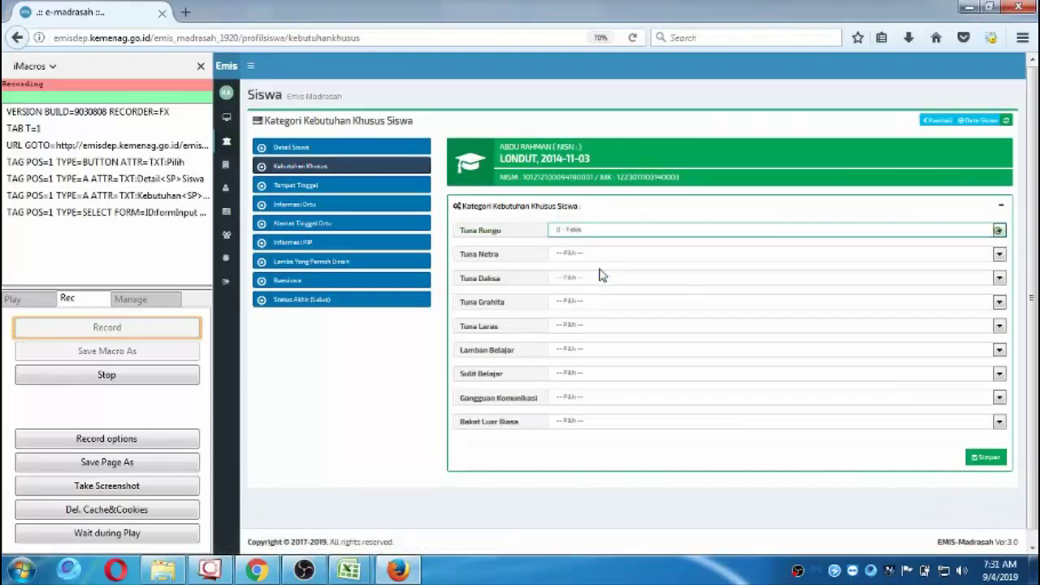
key(Tab)
key(0)
key(Tab)
key(0)
key(Tab)
key(0)
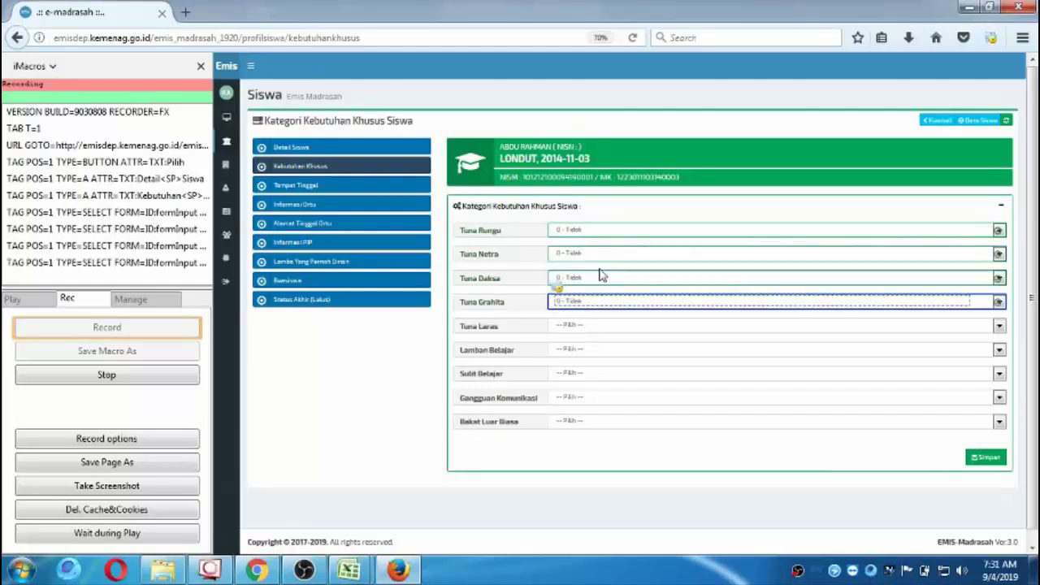
key(Tab)
key(0)
Set Lamban Belajar, Sulit Belajar, Gangguan Komunikasi and Bakat Luar Biasa to 0 - Tidak, then save.
key(Tab)
key(0)
key(Tab)
key(0)
key(Tab)
key(0)
key(Tab)
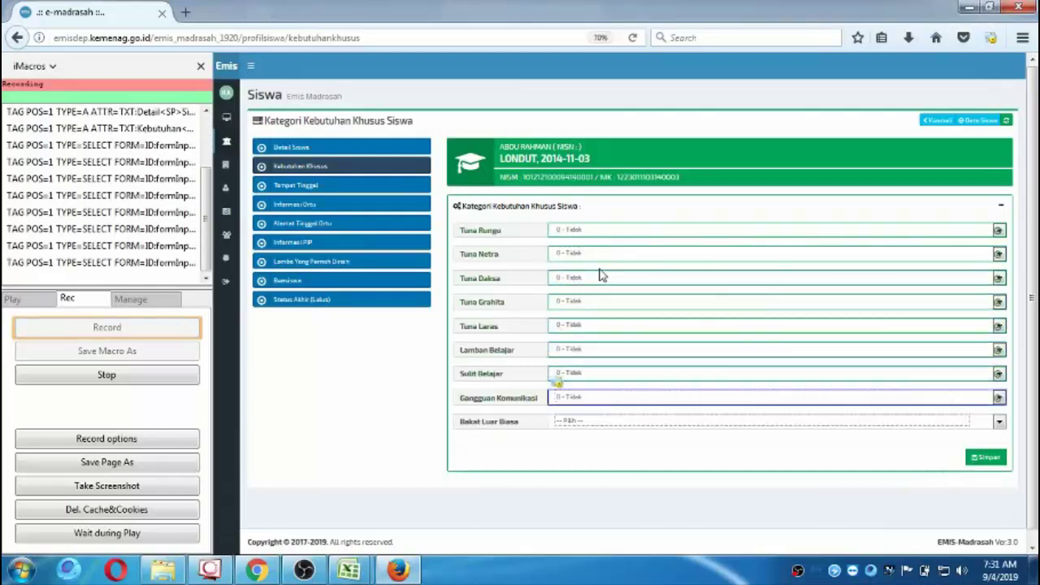
key(0)
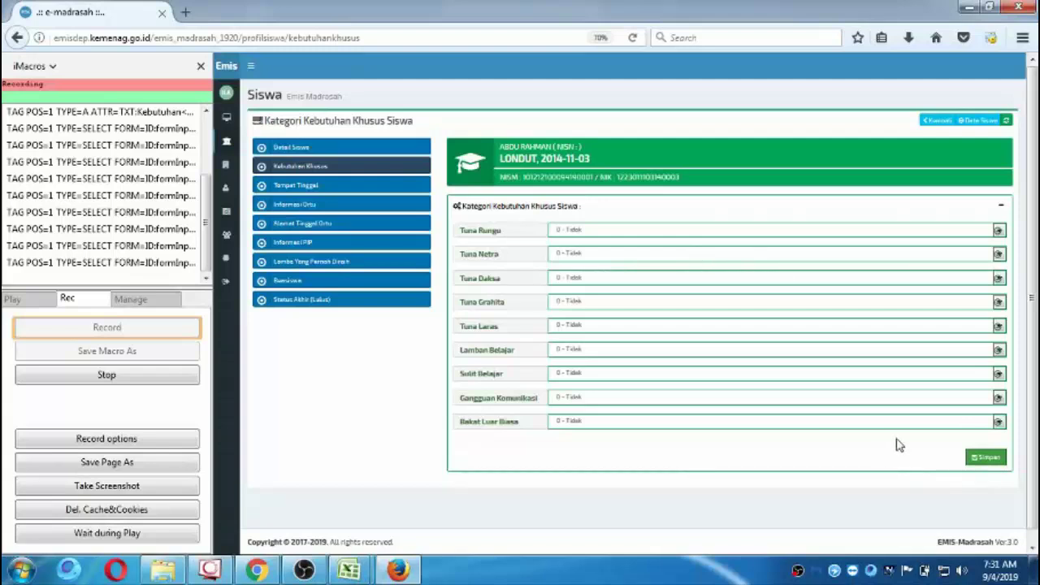
click(985, 457)
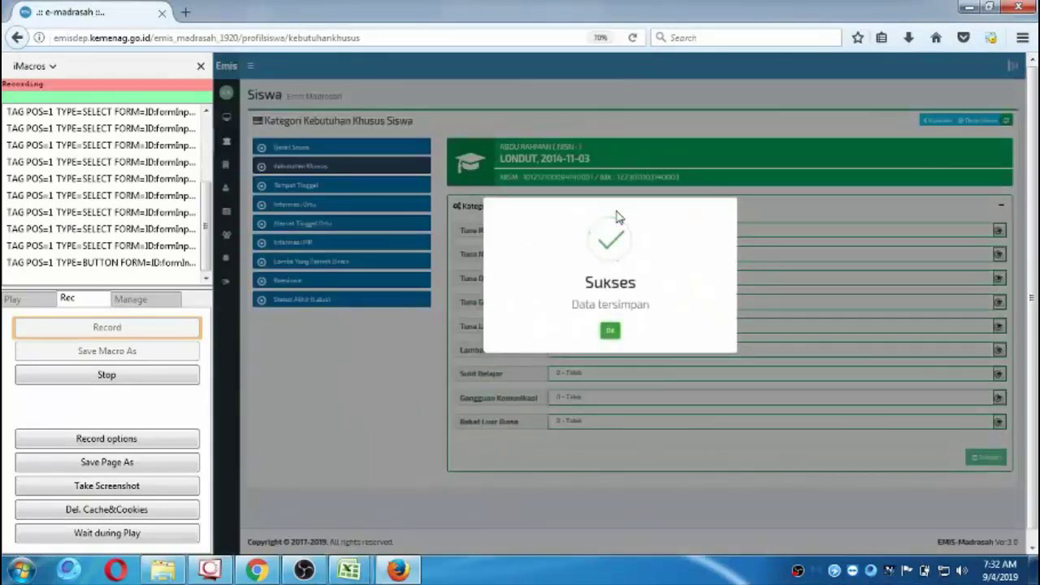
Dismiss the Sukses message and set Jenis Tempat Tinggal Siswa to Tinggal dengan Orangtua/Wali.
click(610, 333)
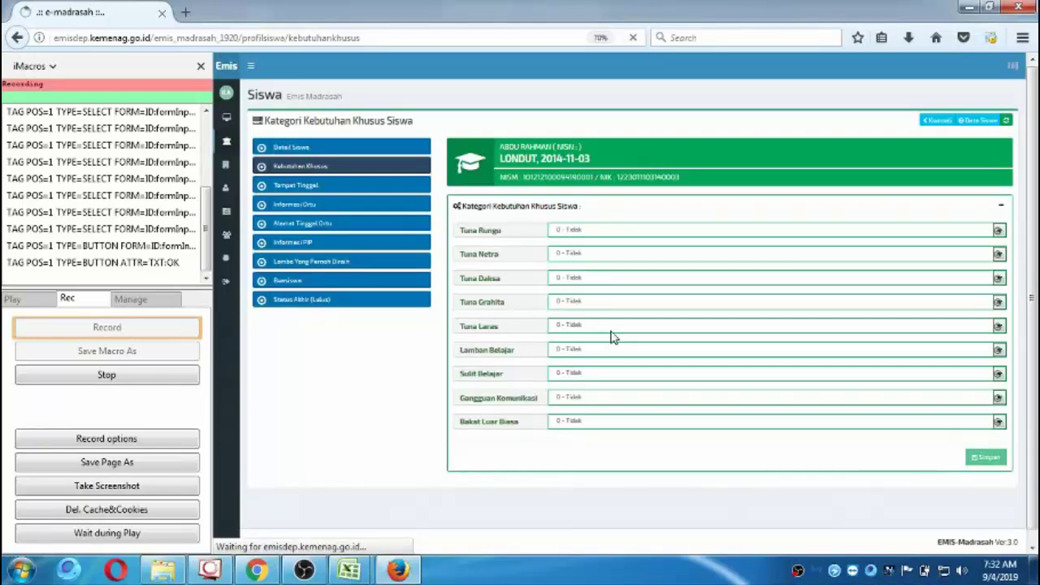
click(331, 188)
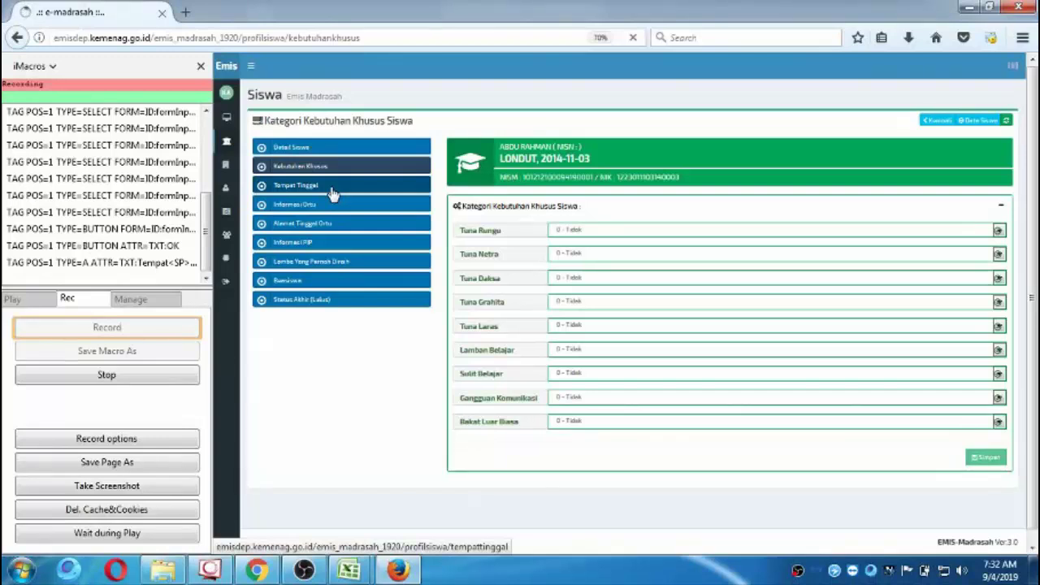
click(333, 193)
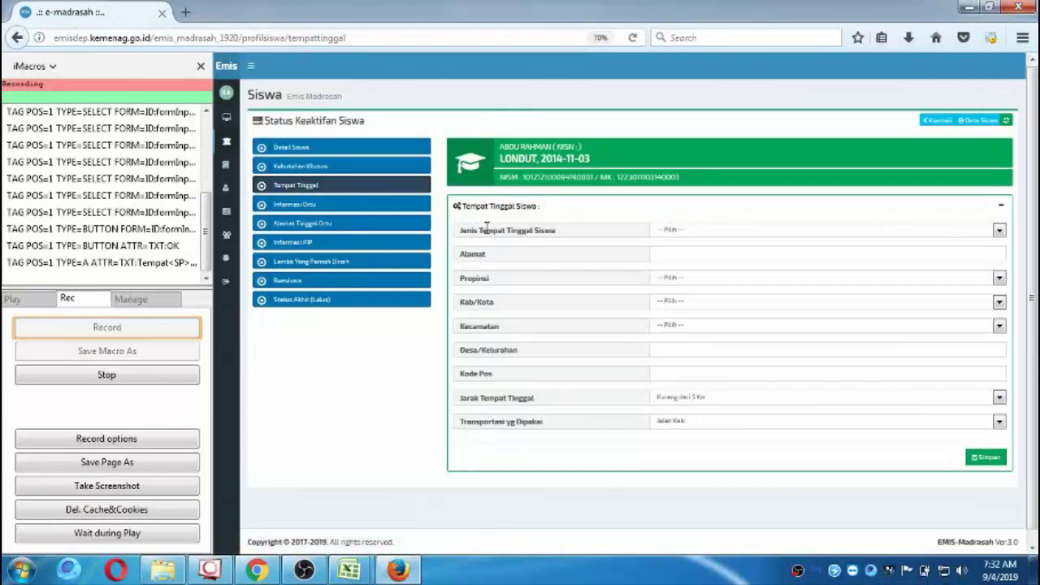
click(998, 235)
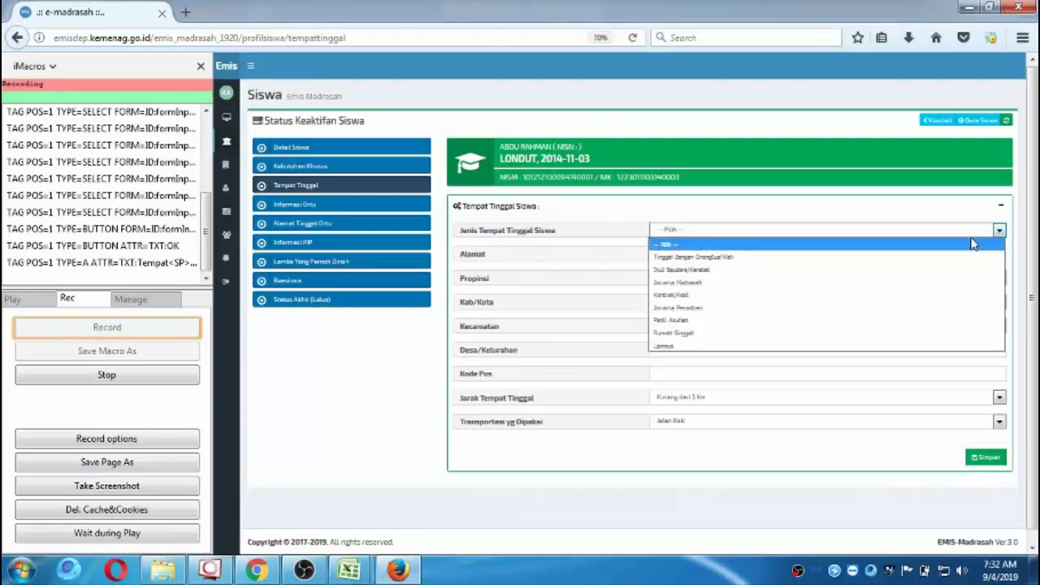
click(873, 261)
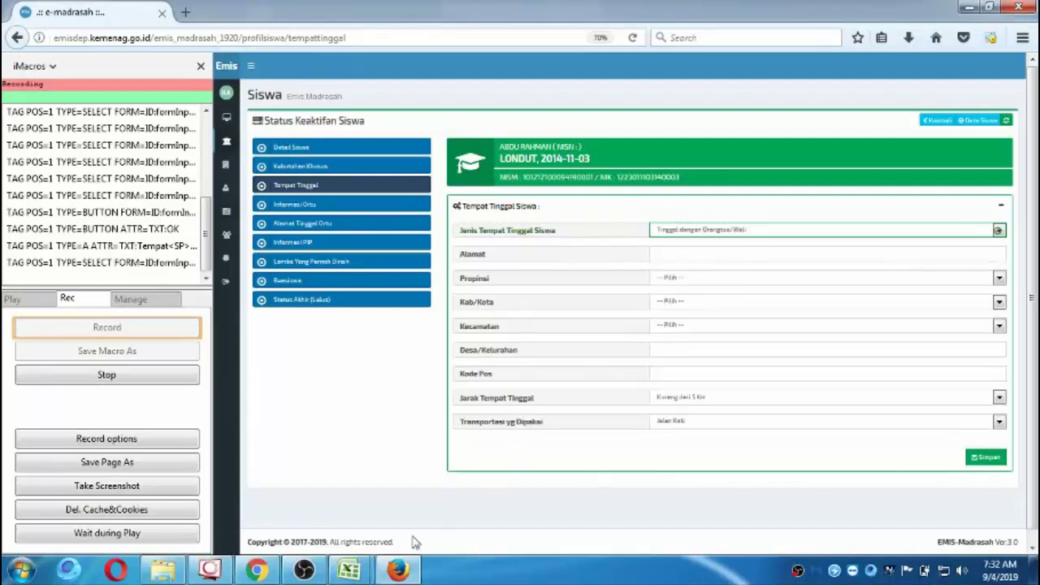
On the Form Siswa Baru sheet, check the first student's address Huta Baru and postal code, then return to Firefox.
mouse_move(364, 566)
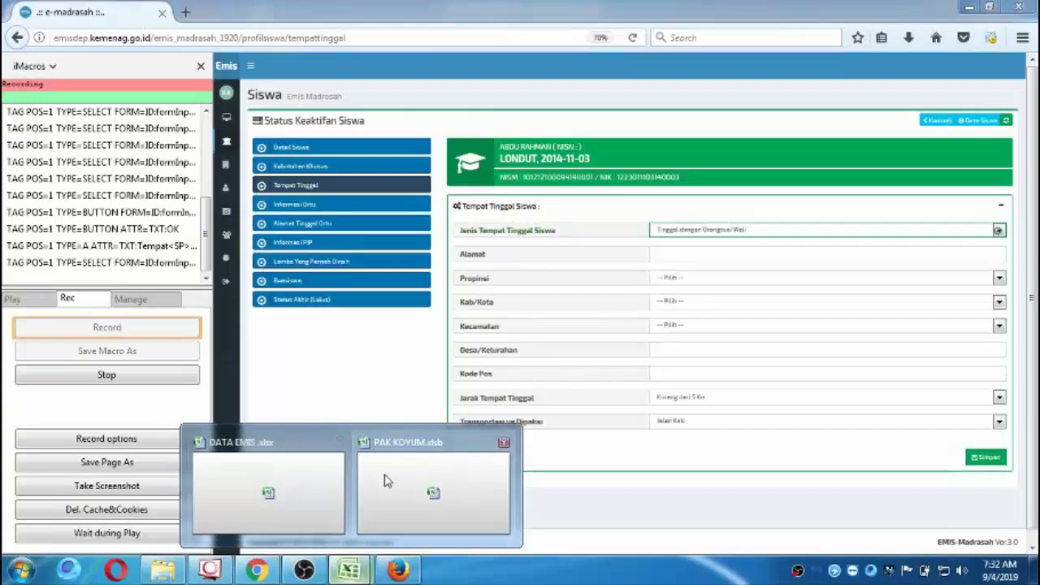
click(385, 480)
scroll(360, 295, up, 6)
click(93, 532)
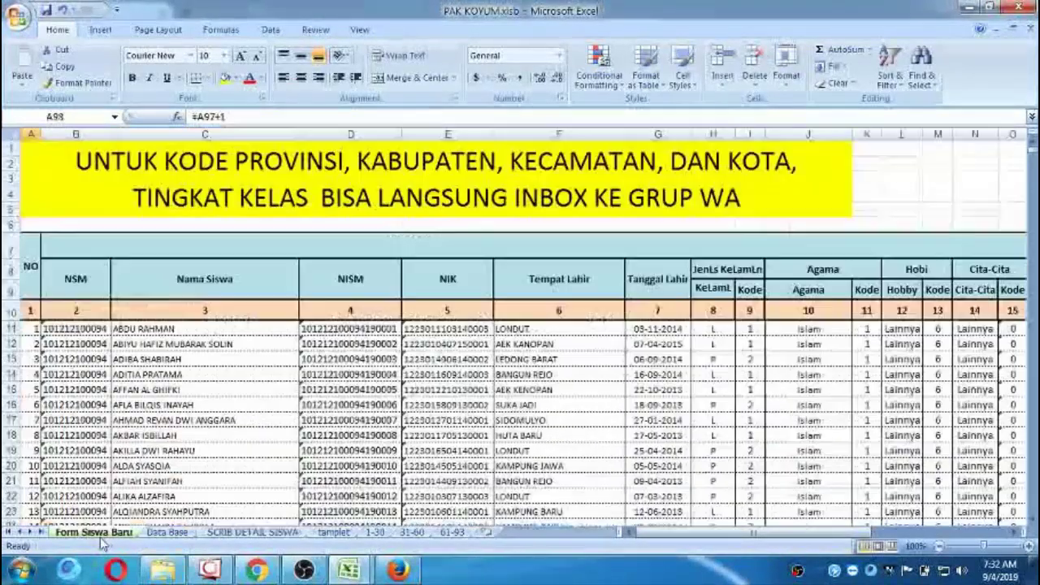
click(240, 242)
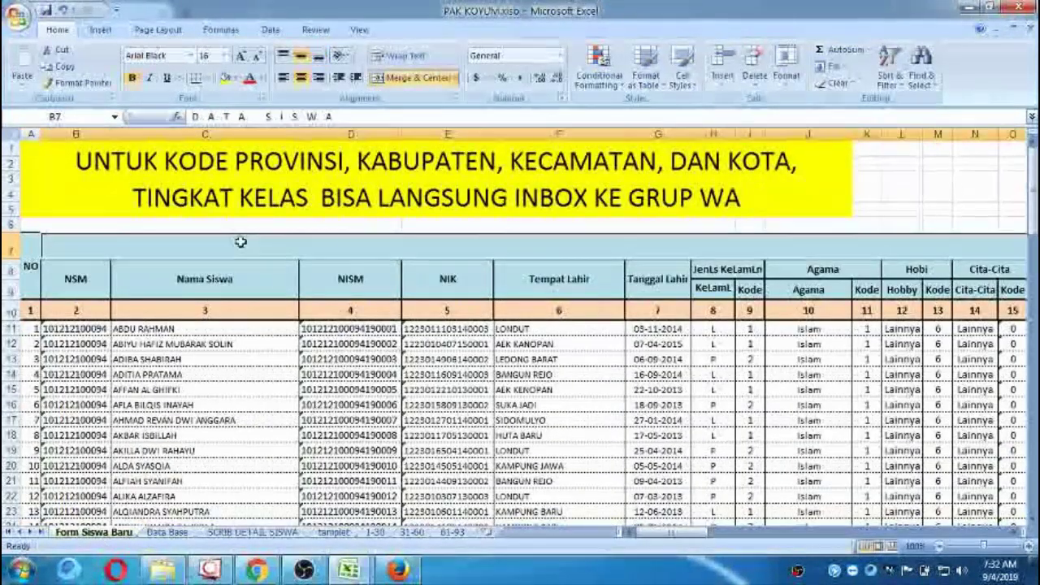
click(472, 358)
key(Right)
key(Right)
key(Right)
key(Right)
key(Right)
key(Right)
key(Right)
key(Right)
key(Right)
key(Right)
key(Right)
key(Right)
key(Right)
key(Right)
key(Right)
key(Right)
key(Right)
key(Right)
key(Right)
key(Right)
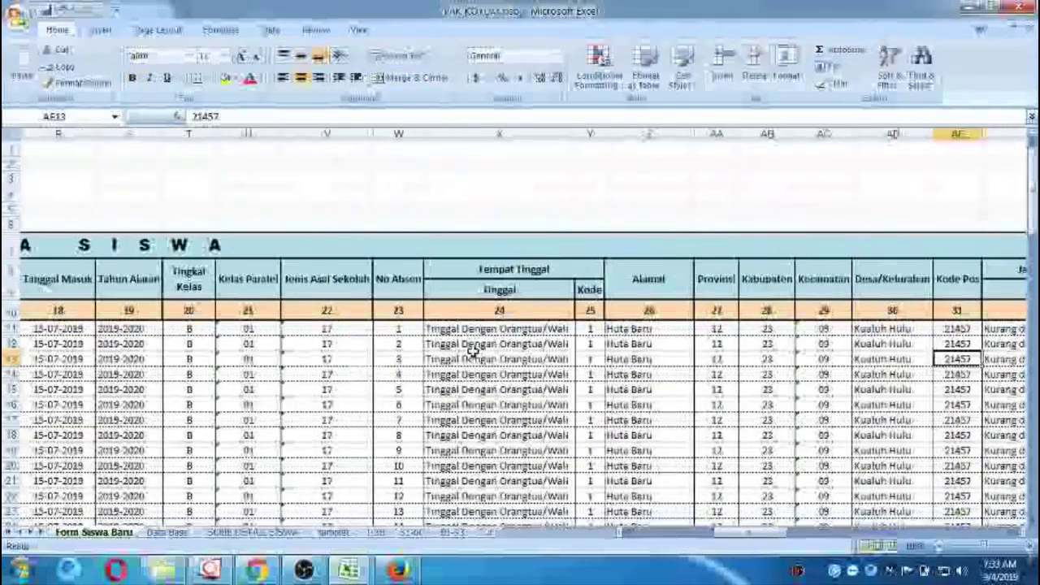
key(Left)
key(Left)
key(Left)
key(Left)
key(Left)
key(Up)
key(Up)
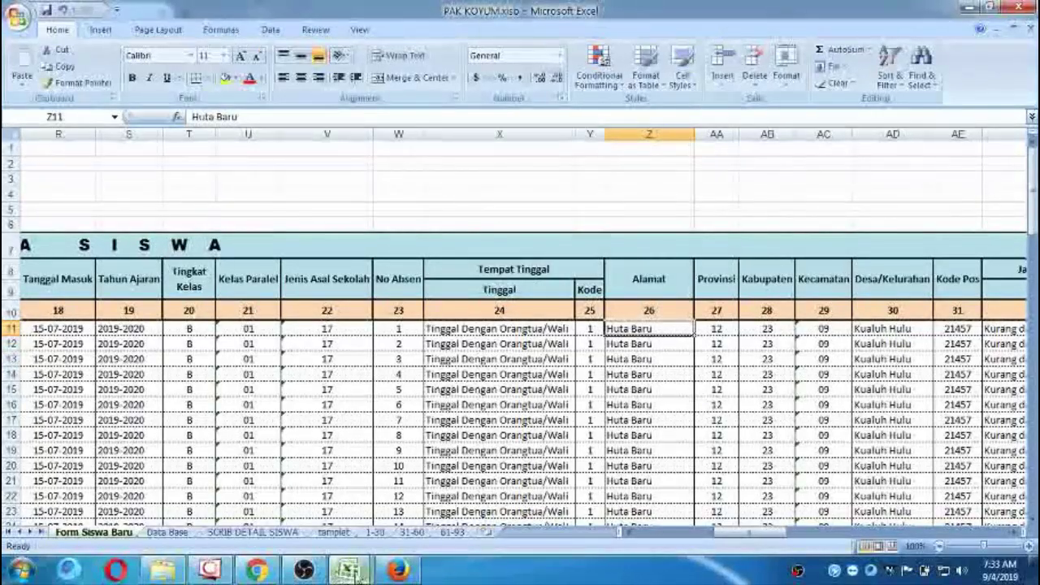
mouse_move(350, 570)
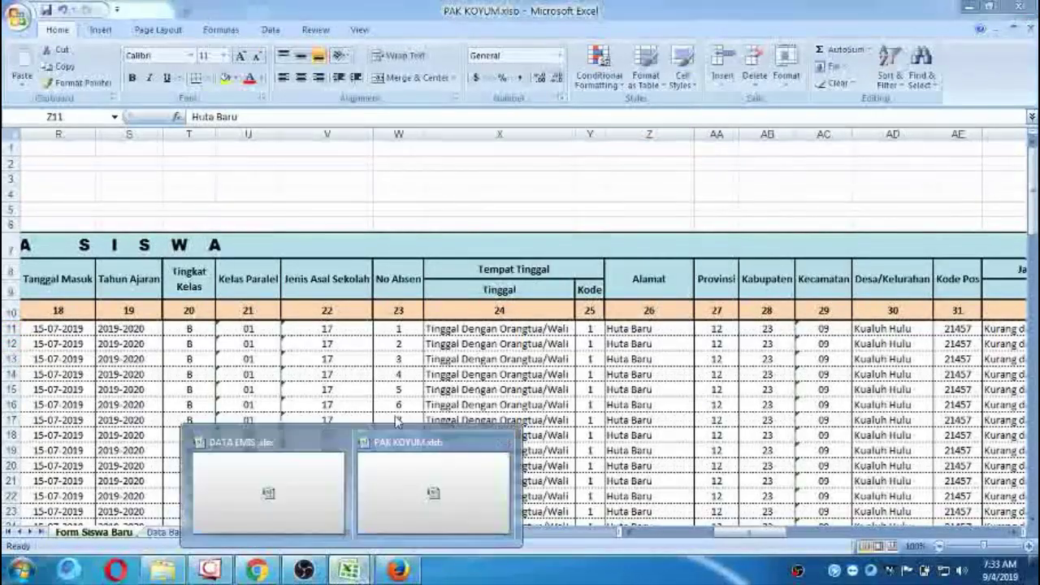
click(398, 570)
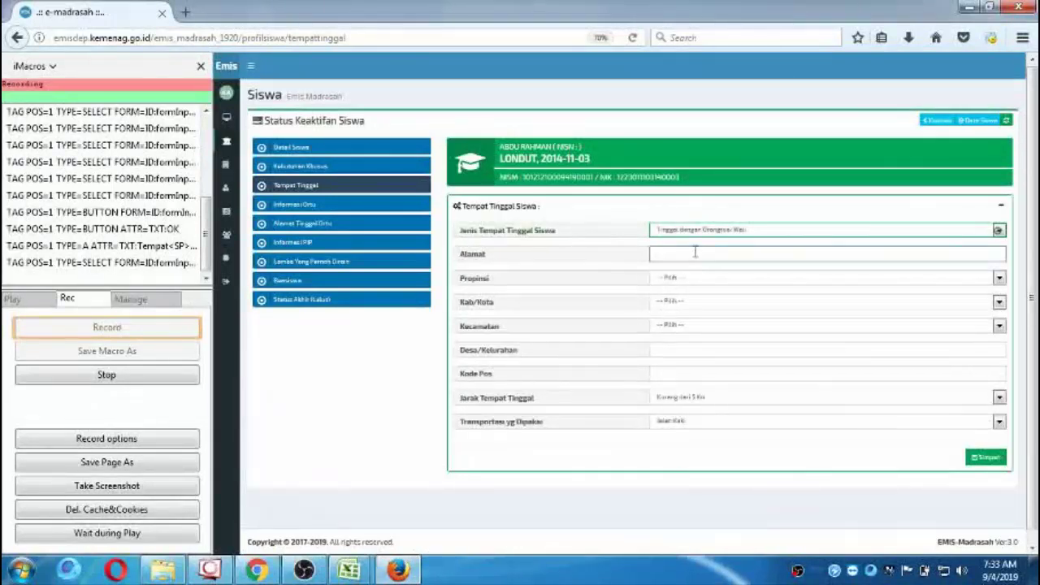
Type the student's address into Alamat and select Sumatera Utara as the Propinsi.
text(Hu)
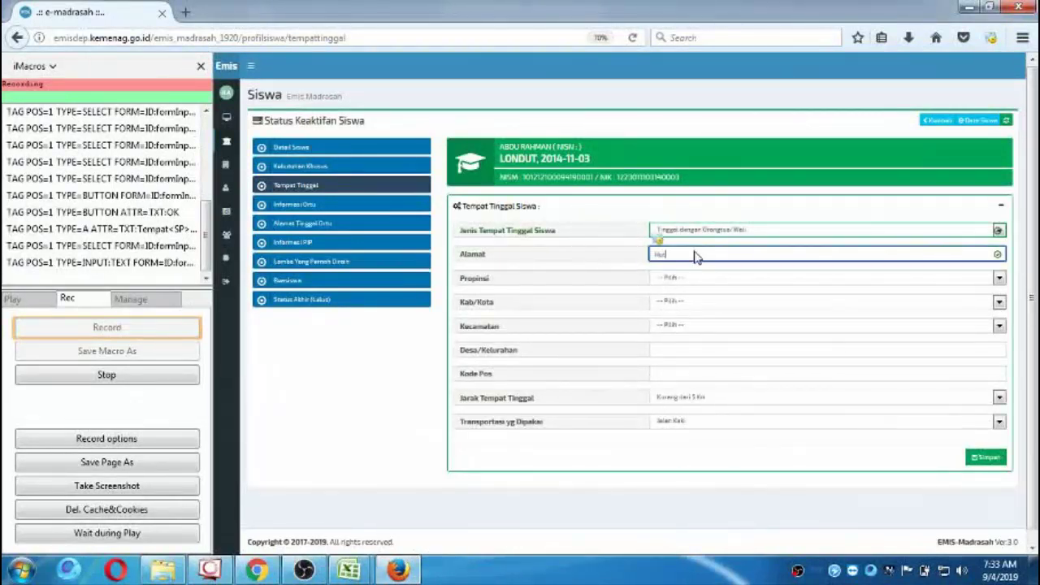
text(ni Se)
key(ctrl+plus)
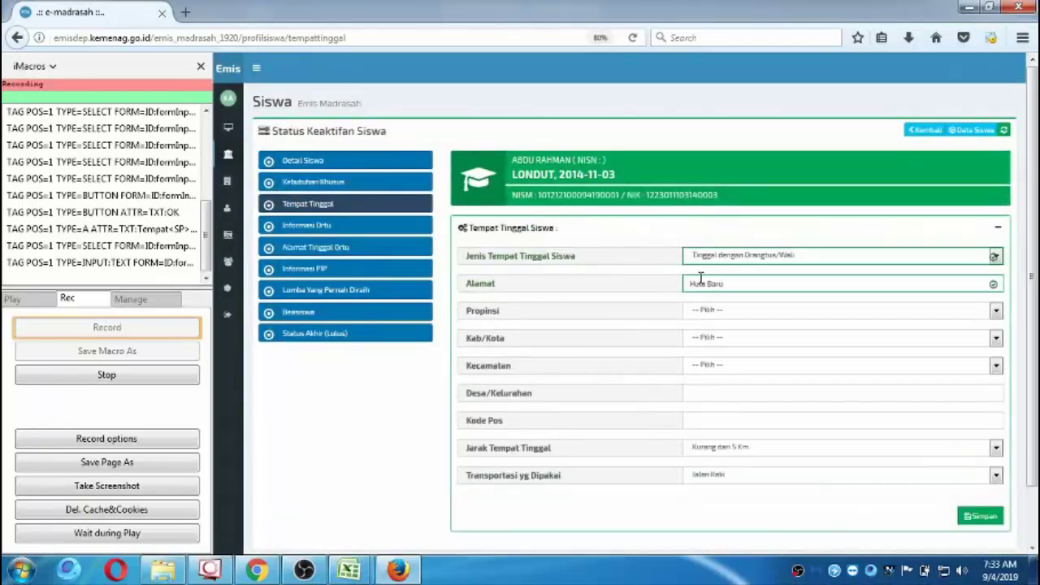
key(ctrl+plus)
key(ctrl+plus)
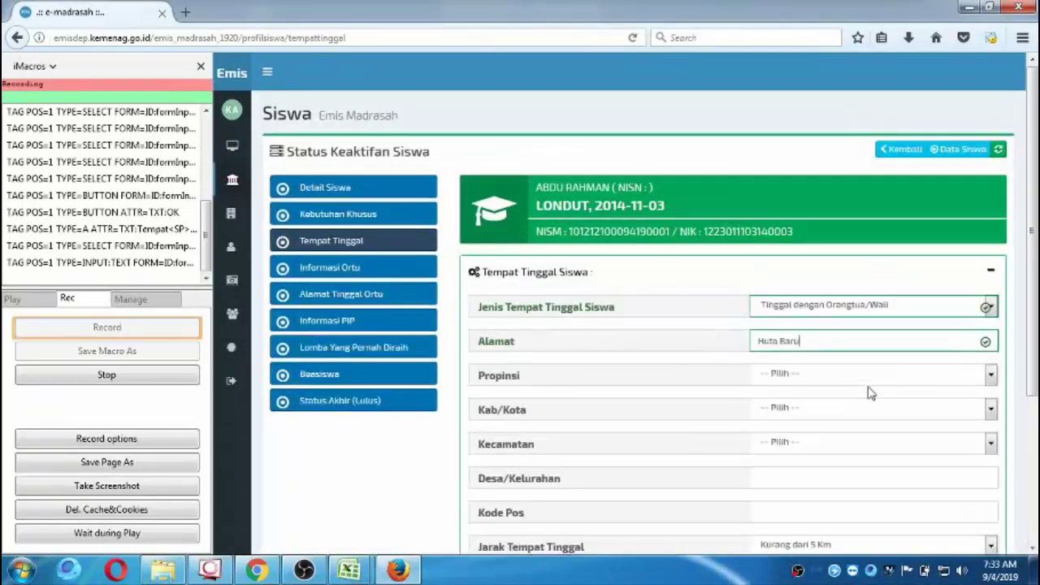
scroll(588, 249, down, 3)
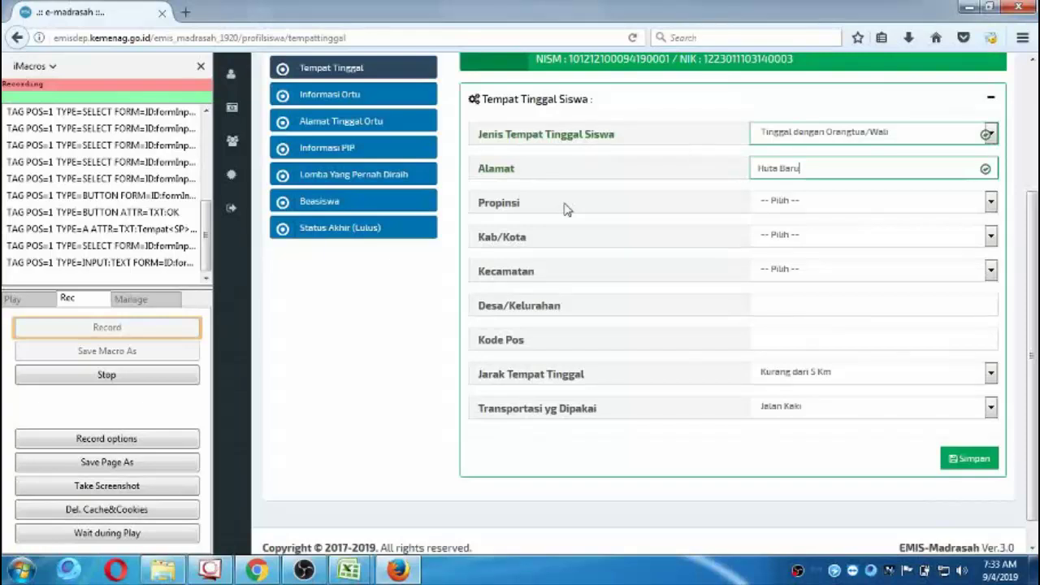
click(990, 201)
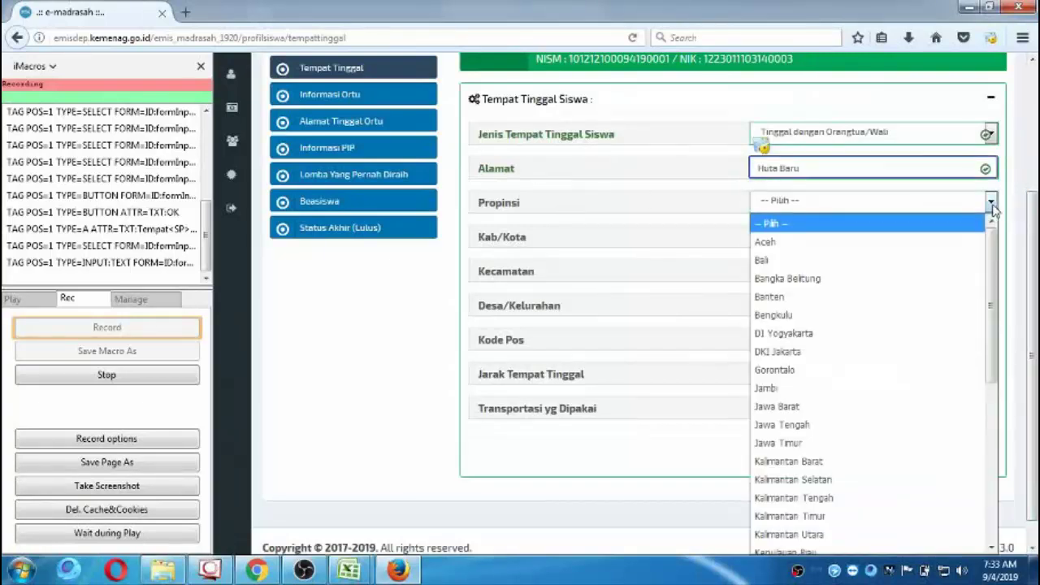
scroll(981, 493, down, 5)
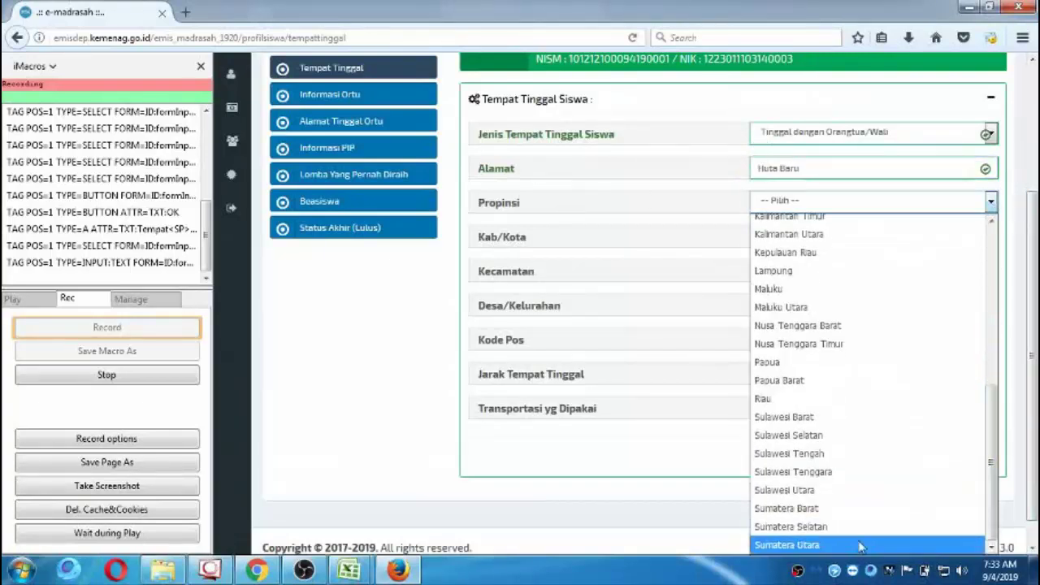
click(861, 544)
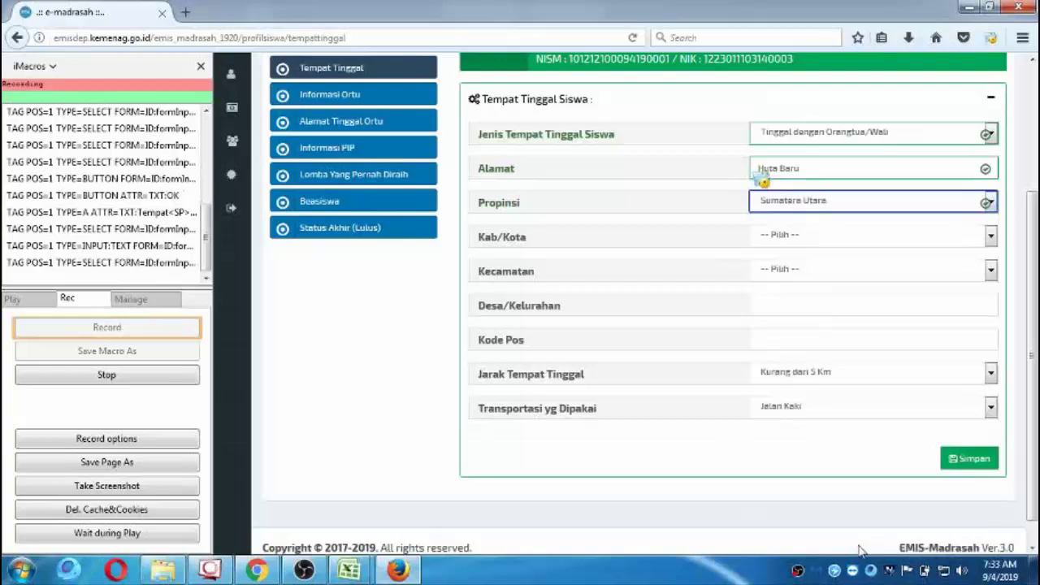
Select Labuhan Batu Utara as the Kab/Kota, after checking the PAK KOYUM.xlsb workbook.
click(990, 237)
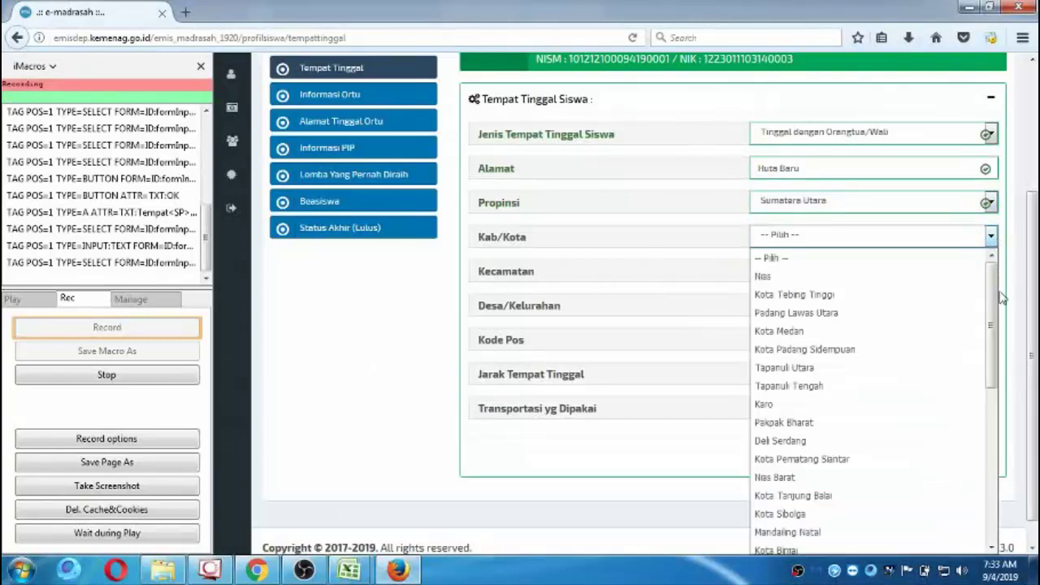
drag(992, 318, 998, 458)
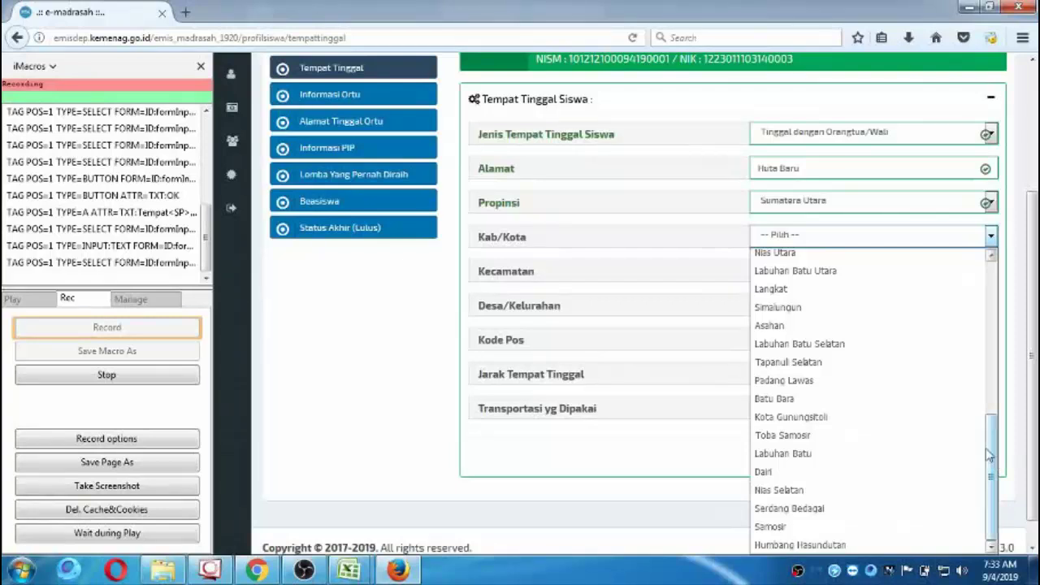
click(844, 277)
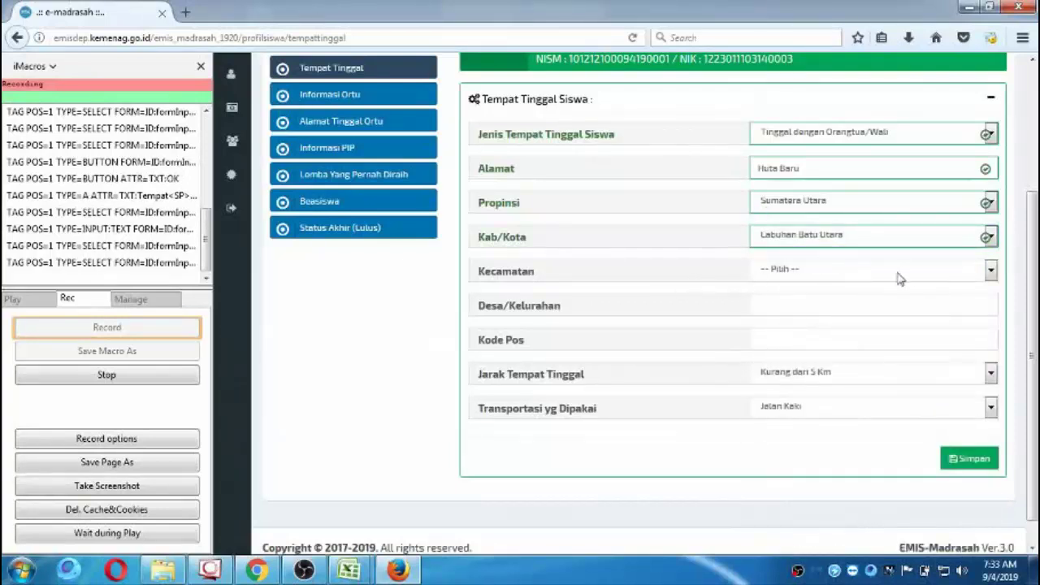
click(367, 573)
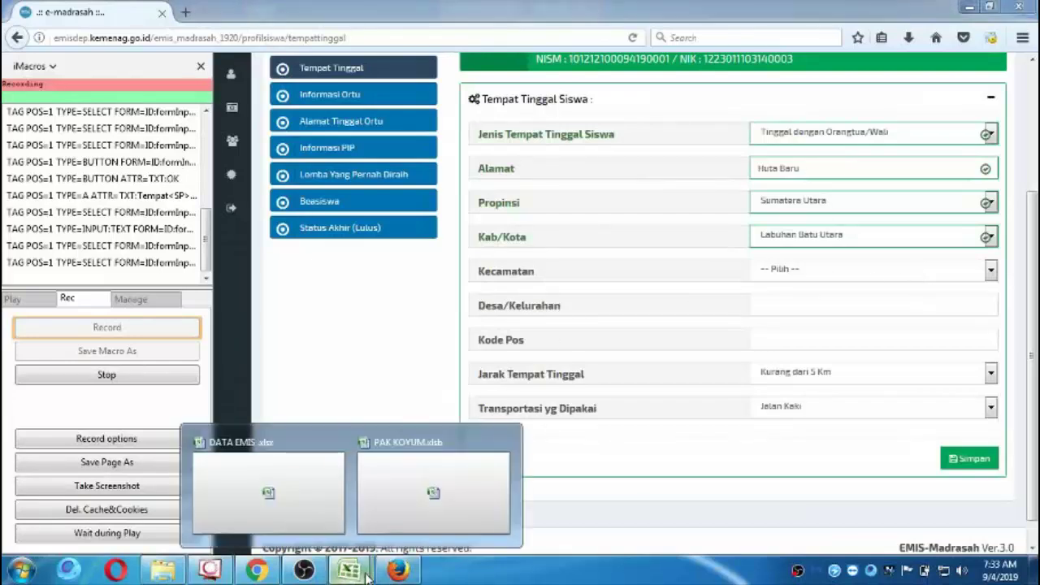
click(422, 513)
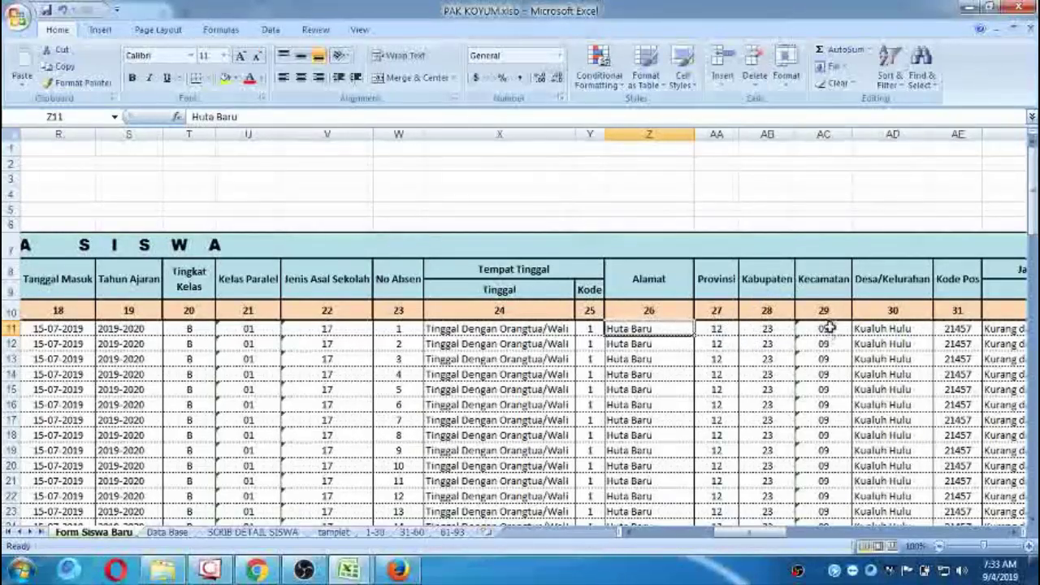
mouse_move(349, 569)
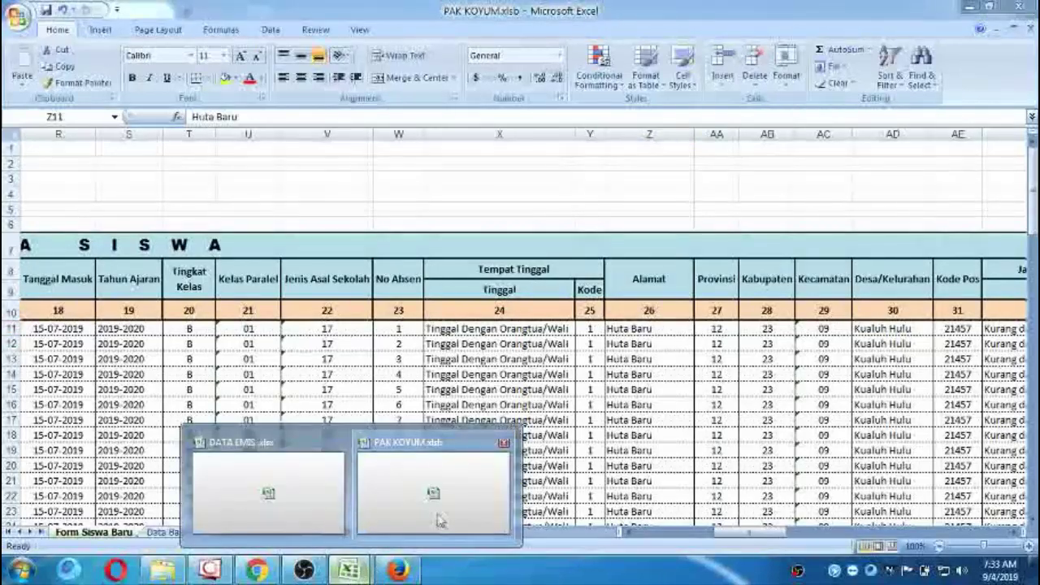
click(398, 569)
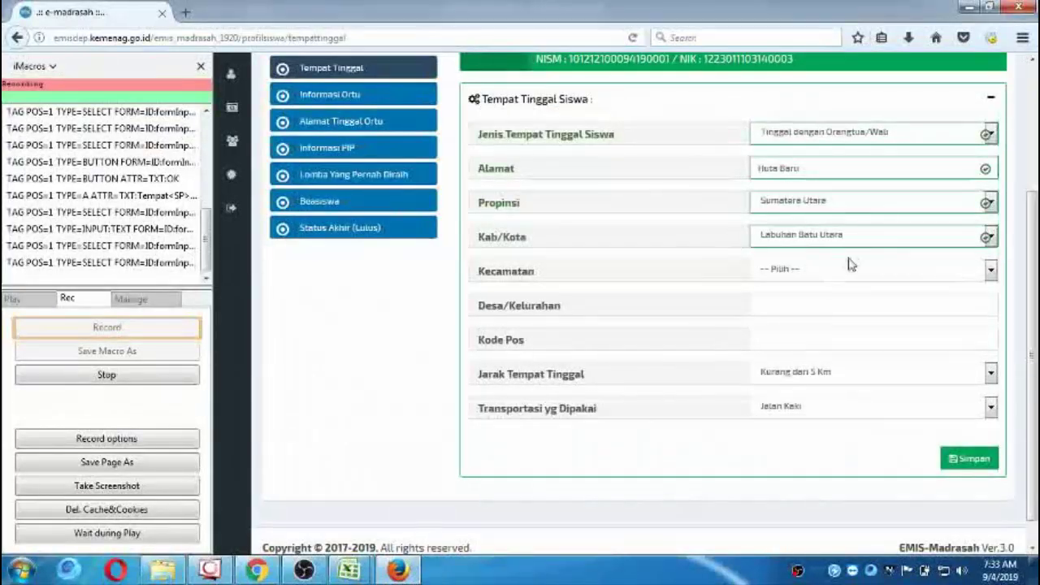
Fill in Kecamatan Kualuh Hulu, Desa Huta Baru and Kode Pos 21457.
click(990, 270)
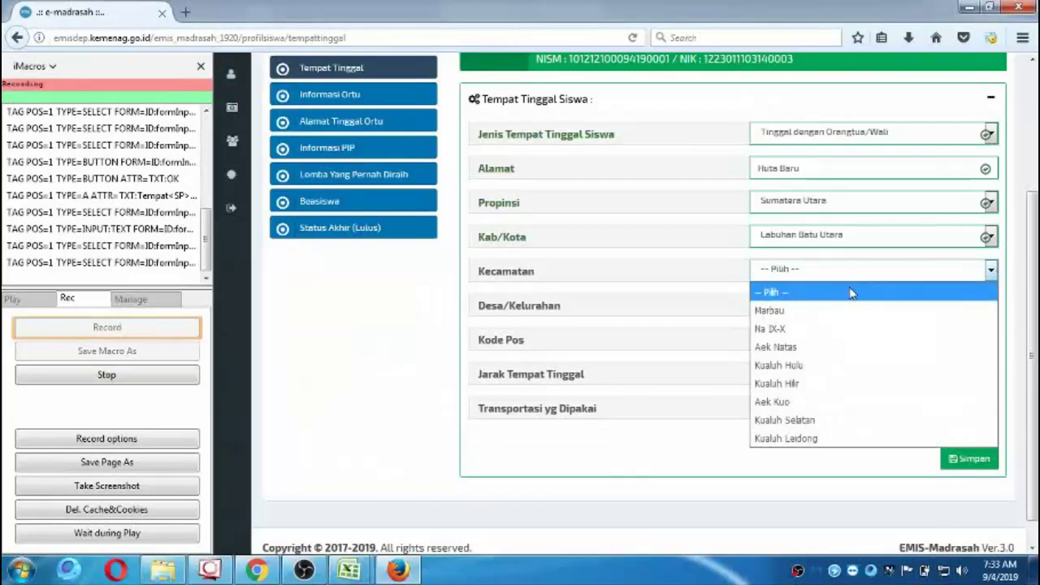
click(833, 367)
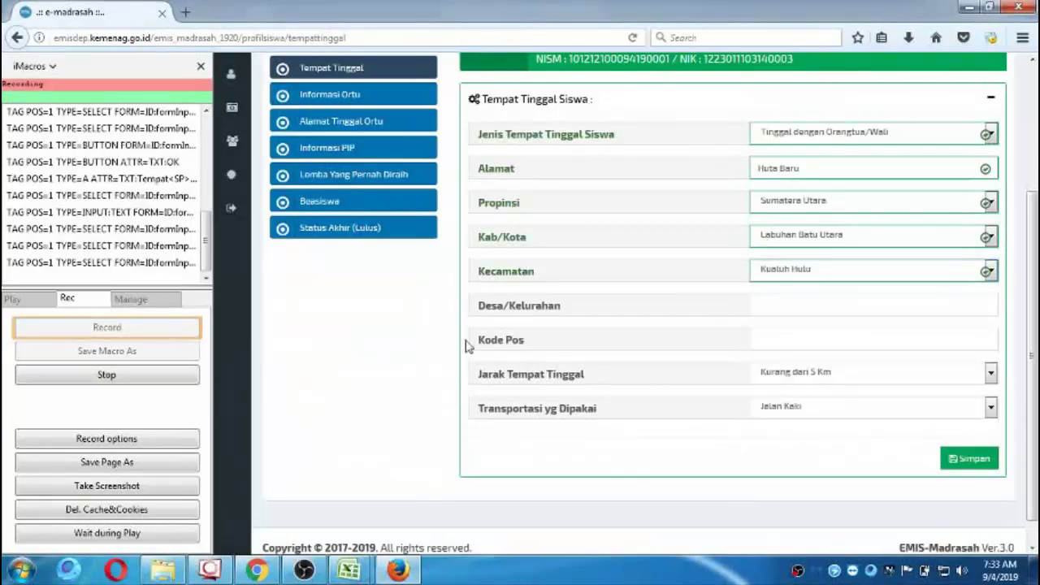
click(789, 306)
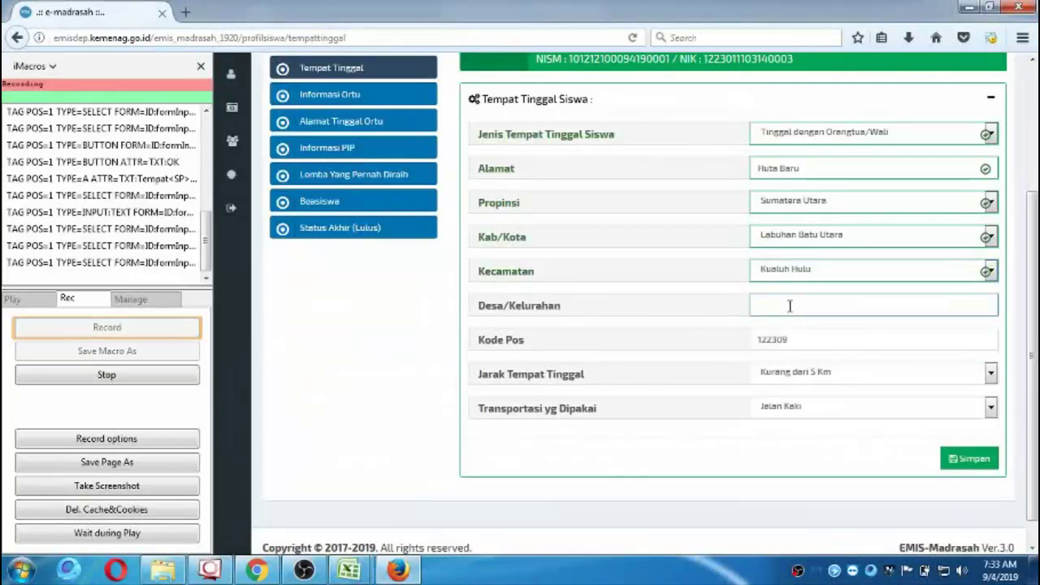
text(Huta Ba)
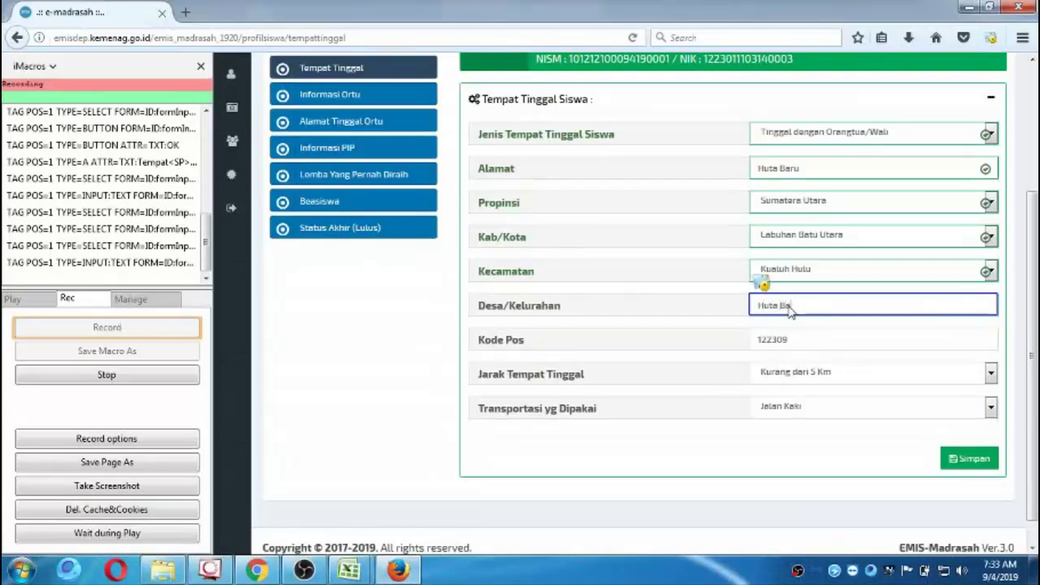
text(ru)
key(Tab)
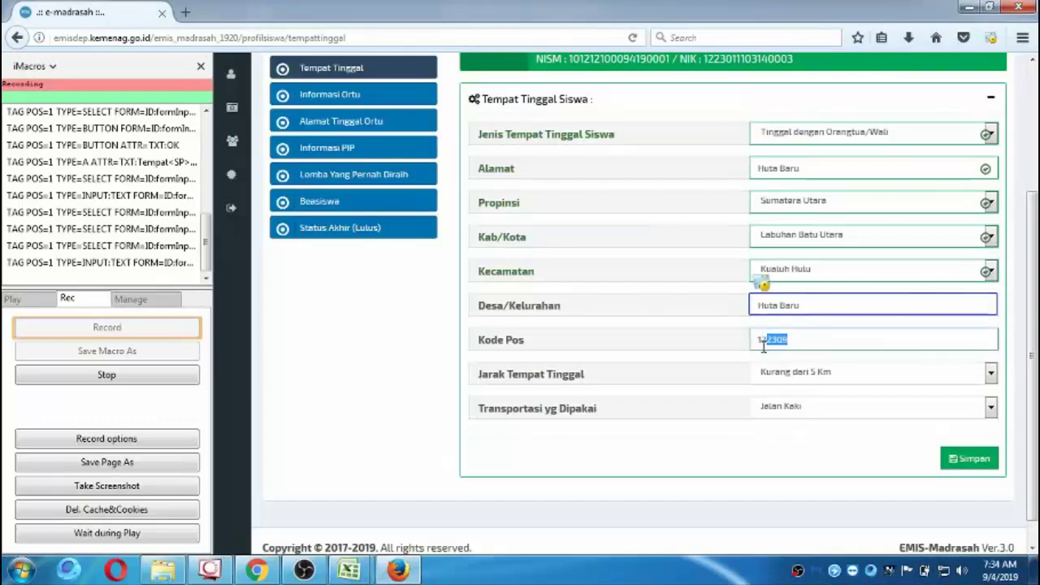
text(21457)
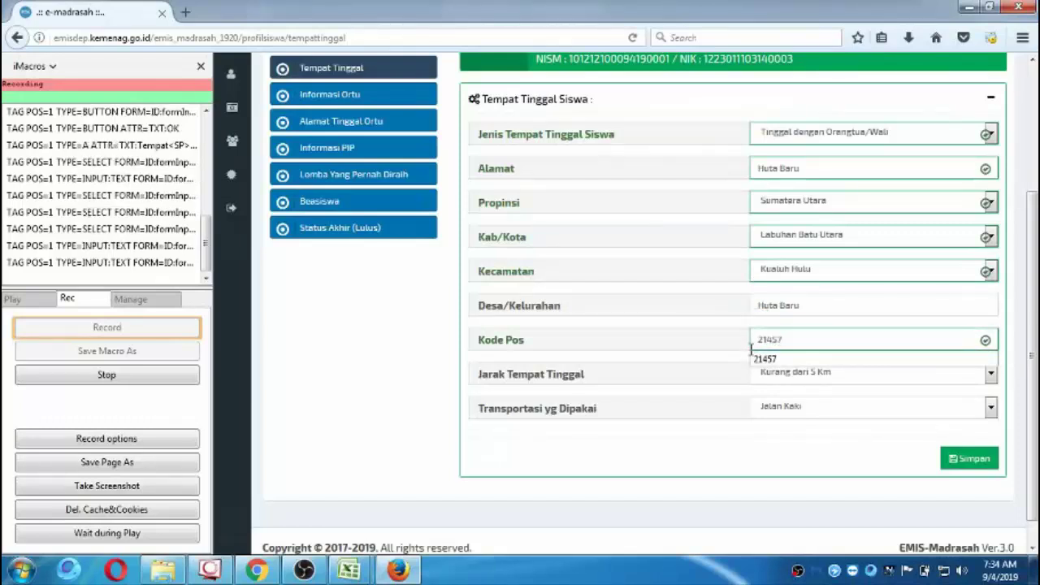
click(755, 359)
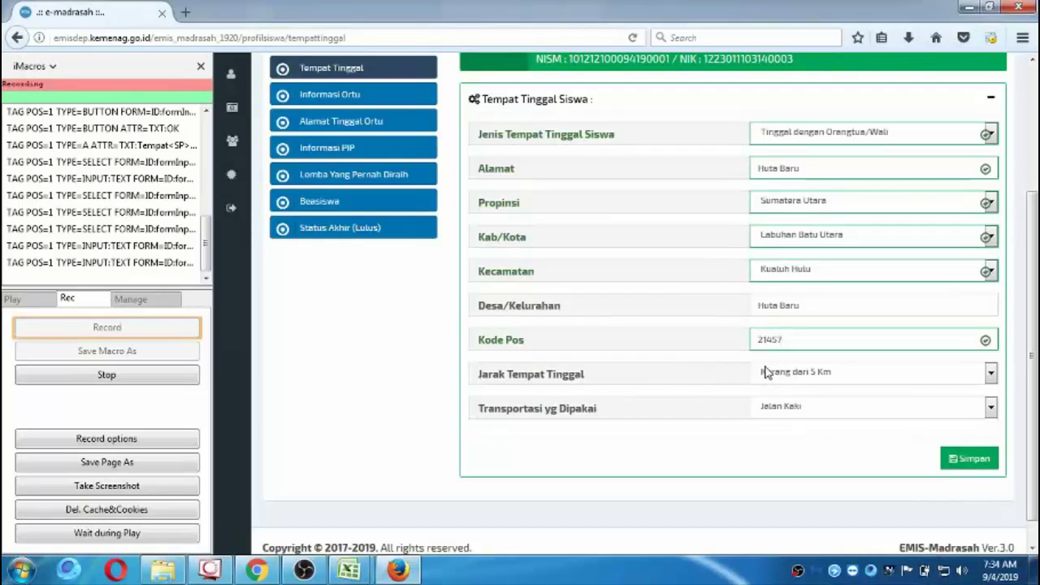
Set the distance to Kurang dari 5 Km and the transport used to Lainnya.
click(768, 376)
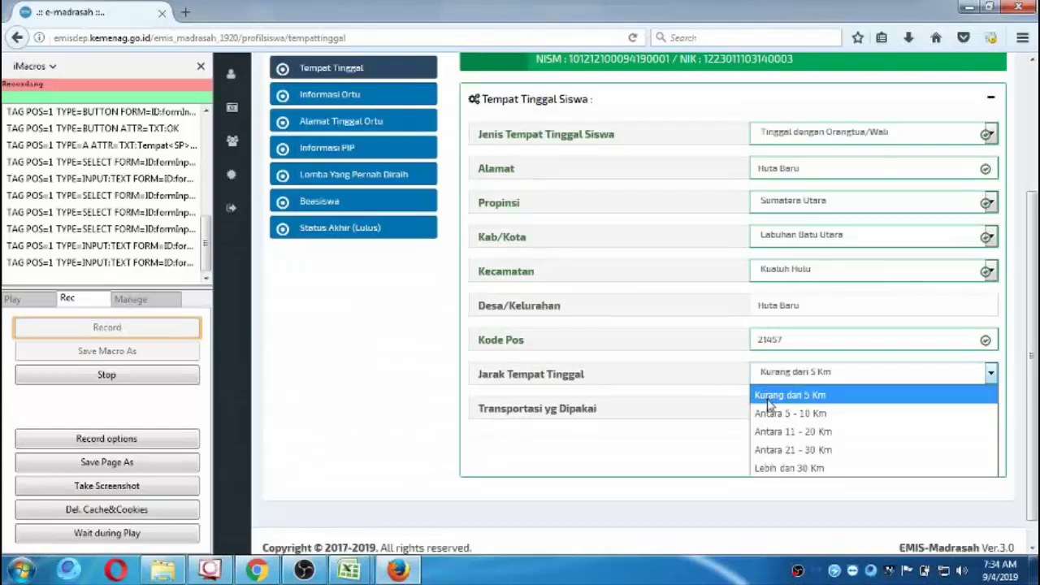
click(769, 398)
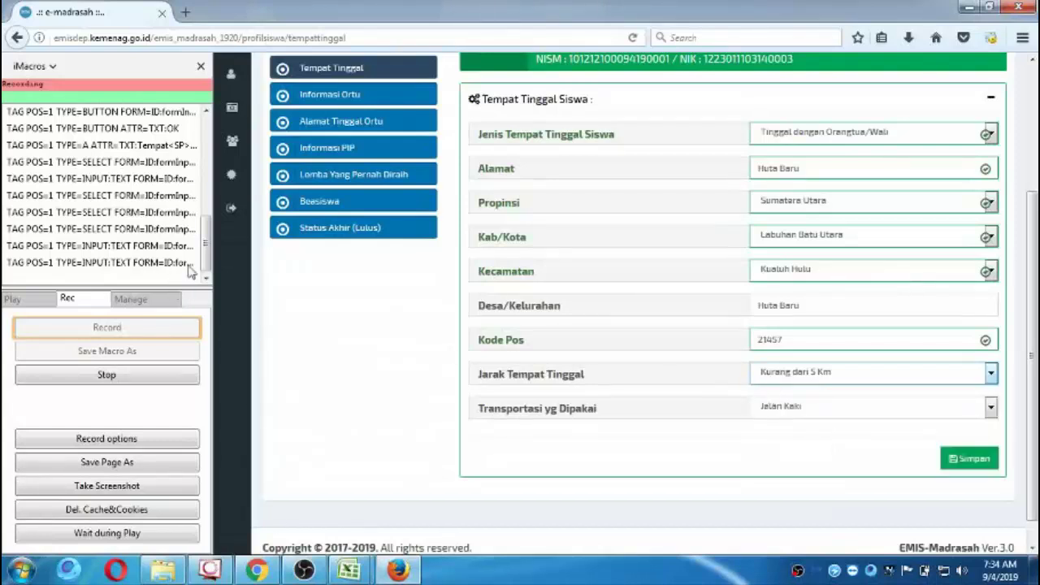
click(873, 375)
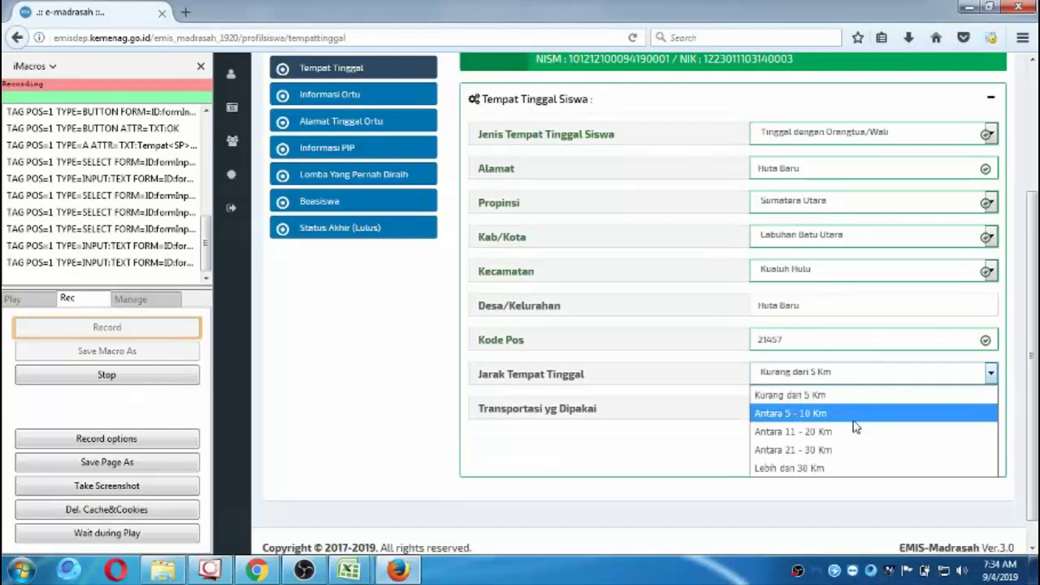
click(857, 411)
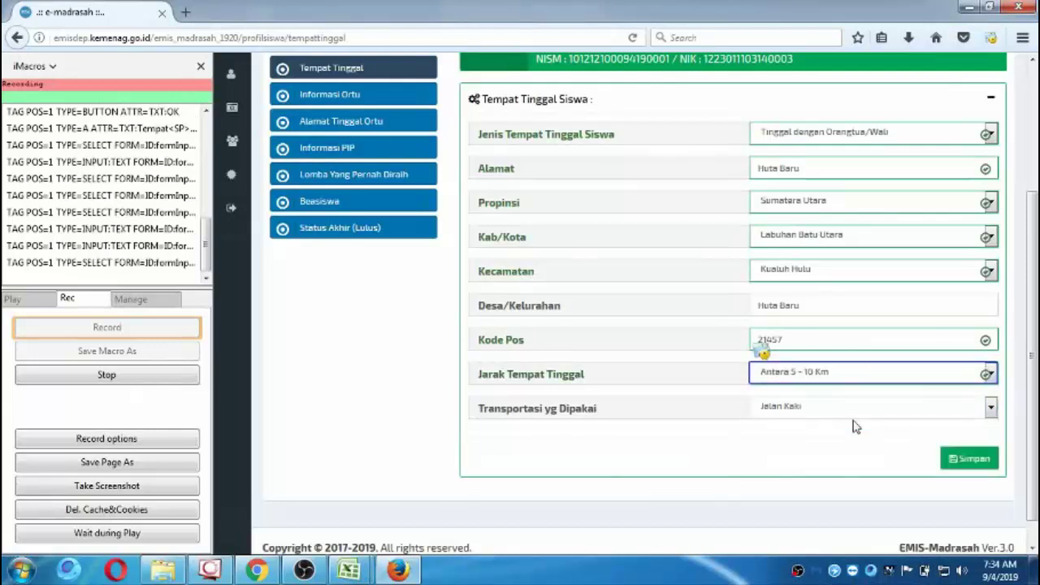
click(833, 378)
click(800, 396)
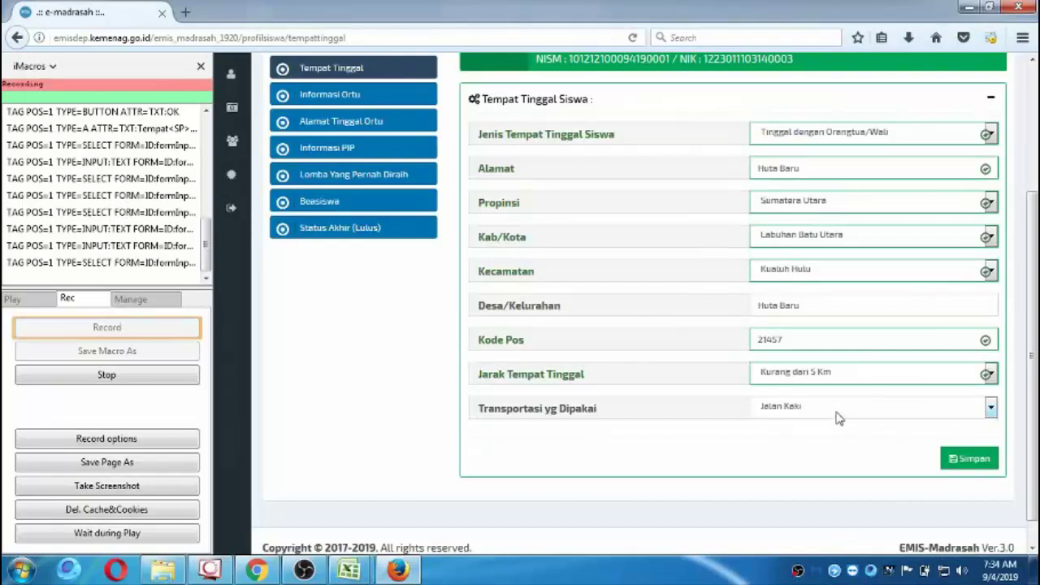
click(838, 417)
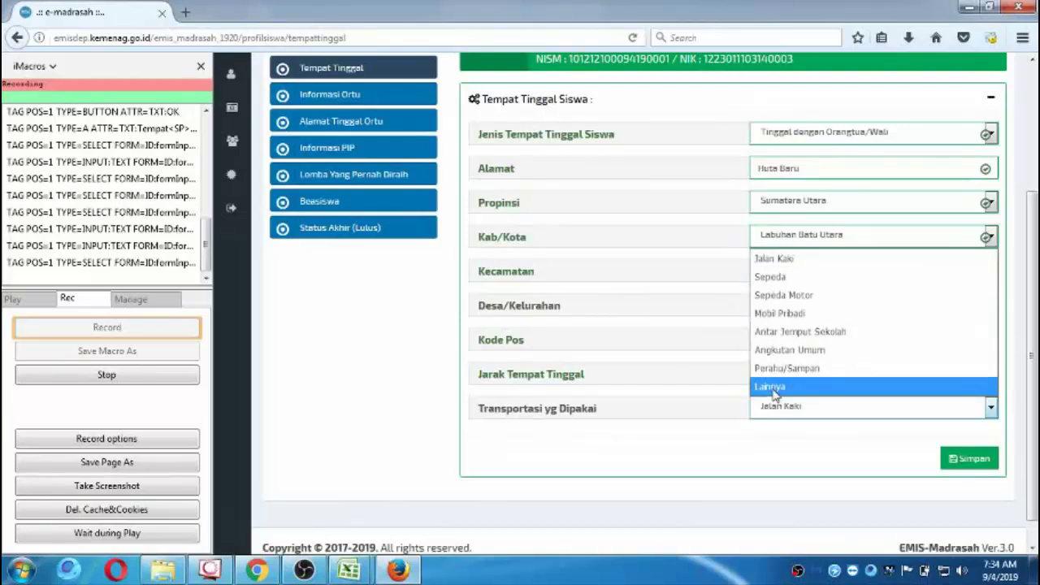
click(772, 387)
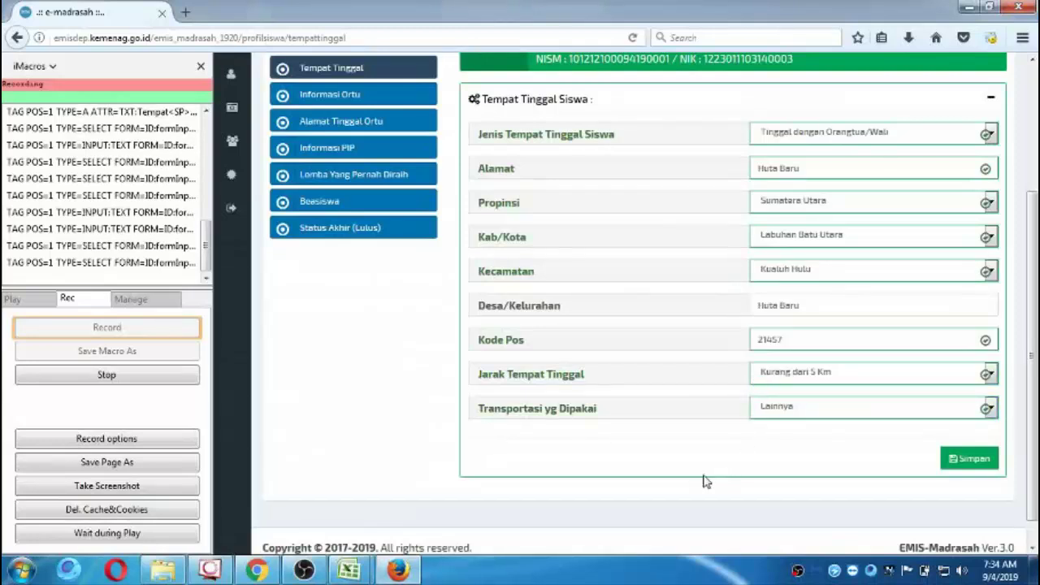
Save the Tempat Tinggal residence details, acknowledge the Sukses message, and go to Informasi Ortu.
click(965, 459)
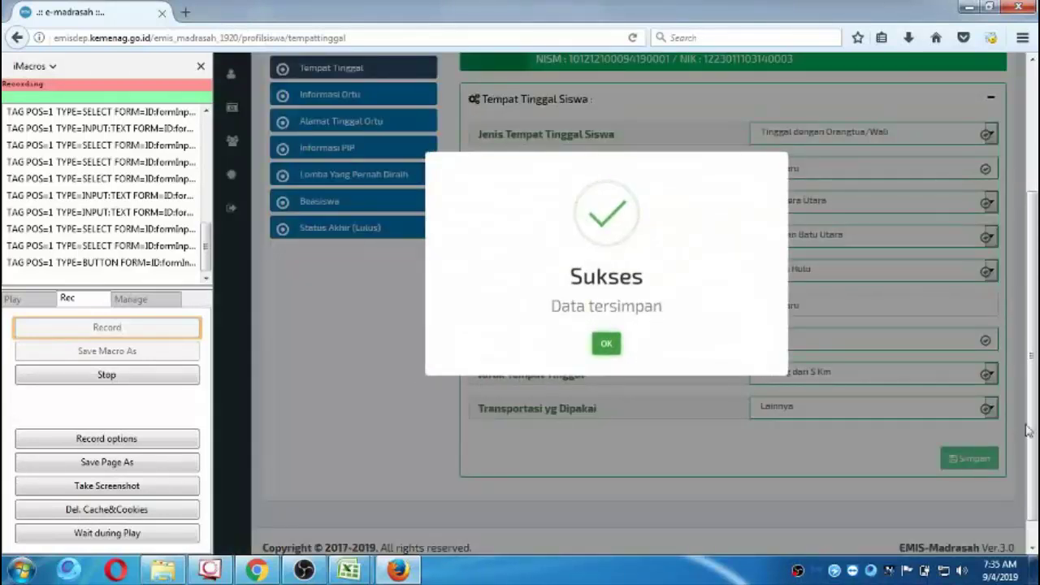
click(610, 347)
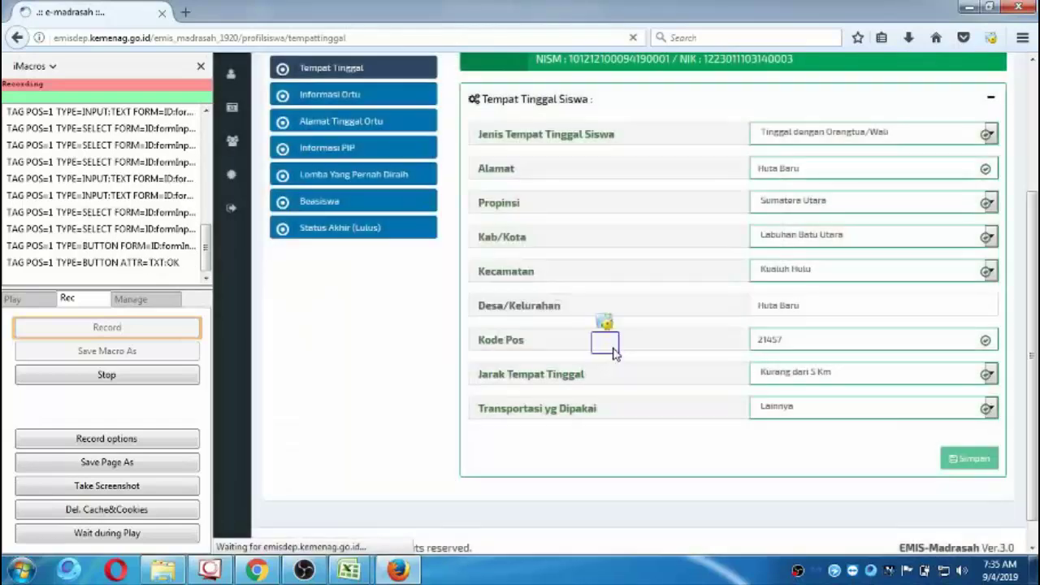
click(365, 96)
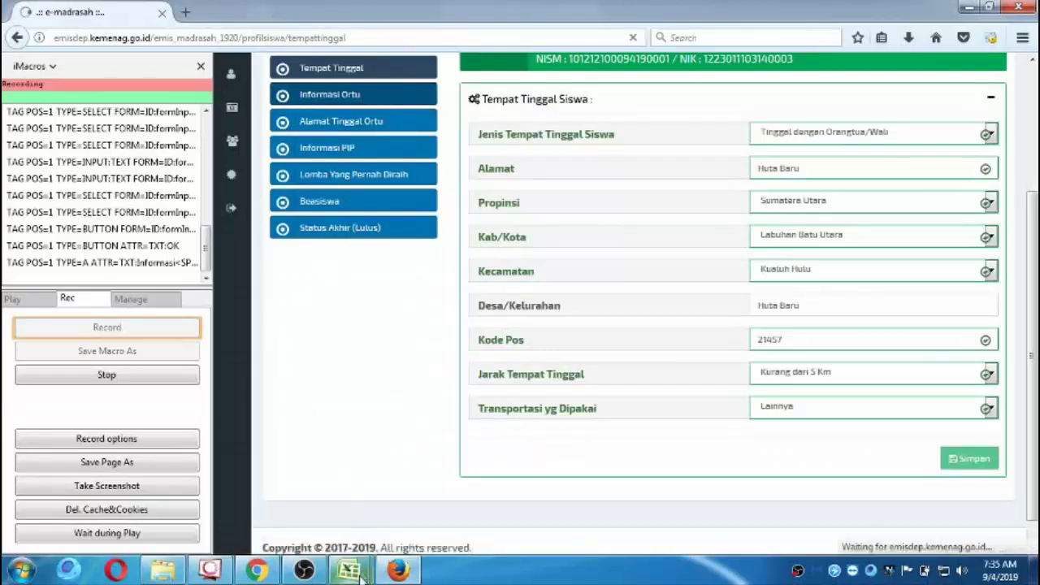
mouse_move(349, 568)
click(436, 500)
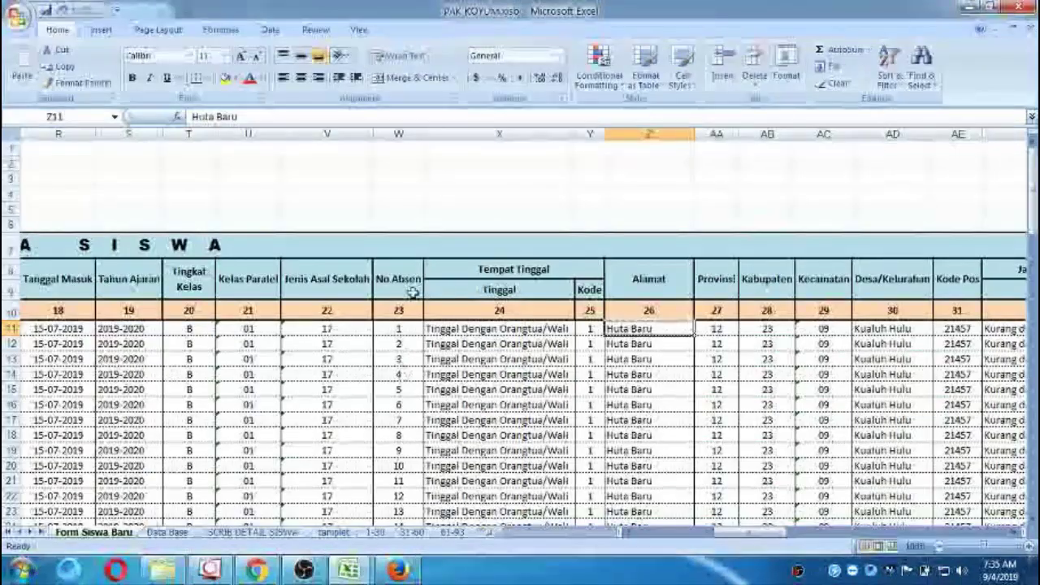
click(431, 244)
key(Tab)
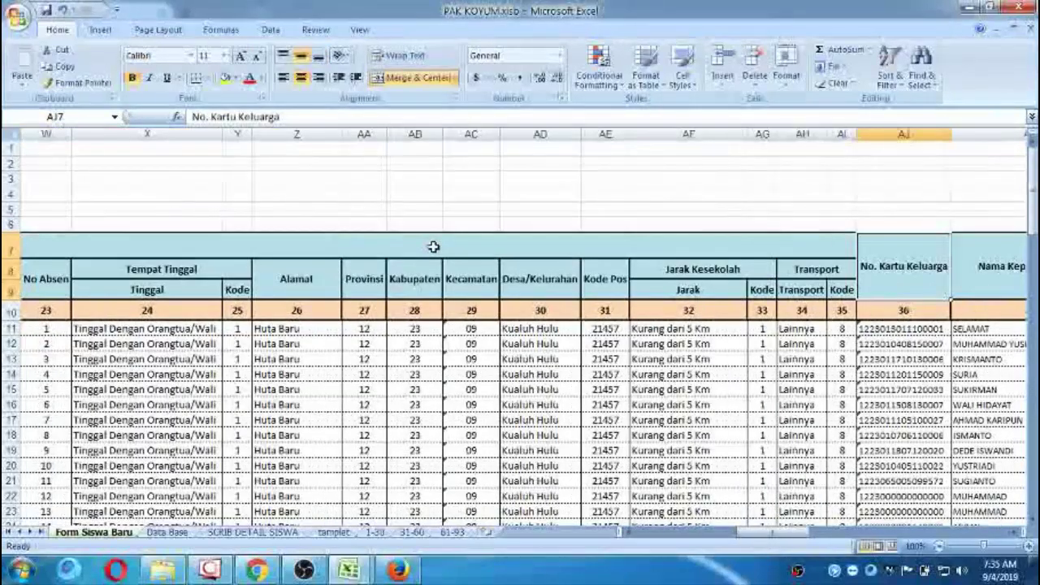
key(Tab)
key(Tab)
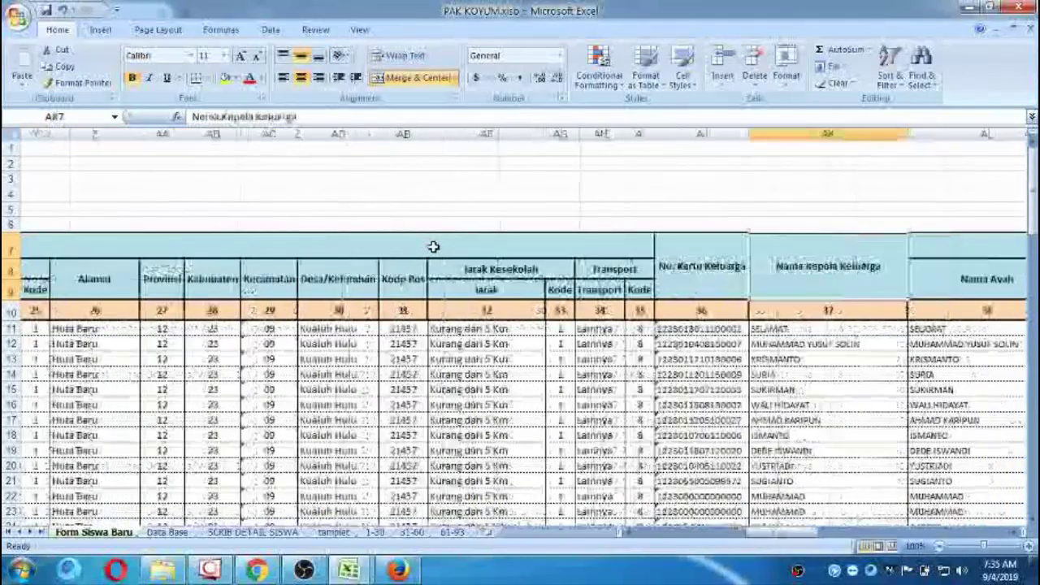
key(Down)
key(Down)
key(Down)
key(Left)
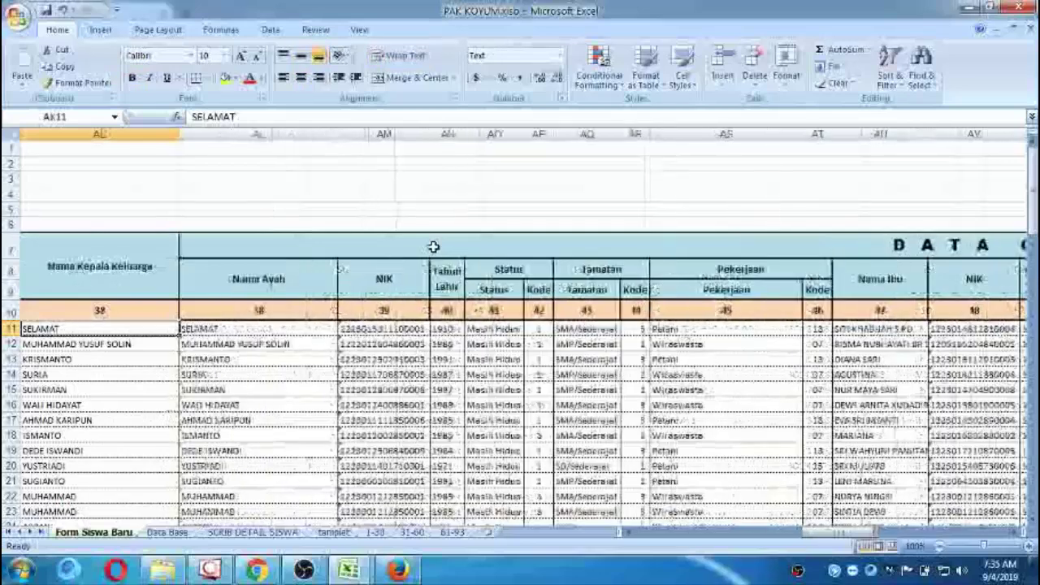
key(Left)
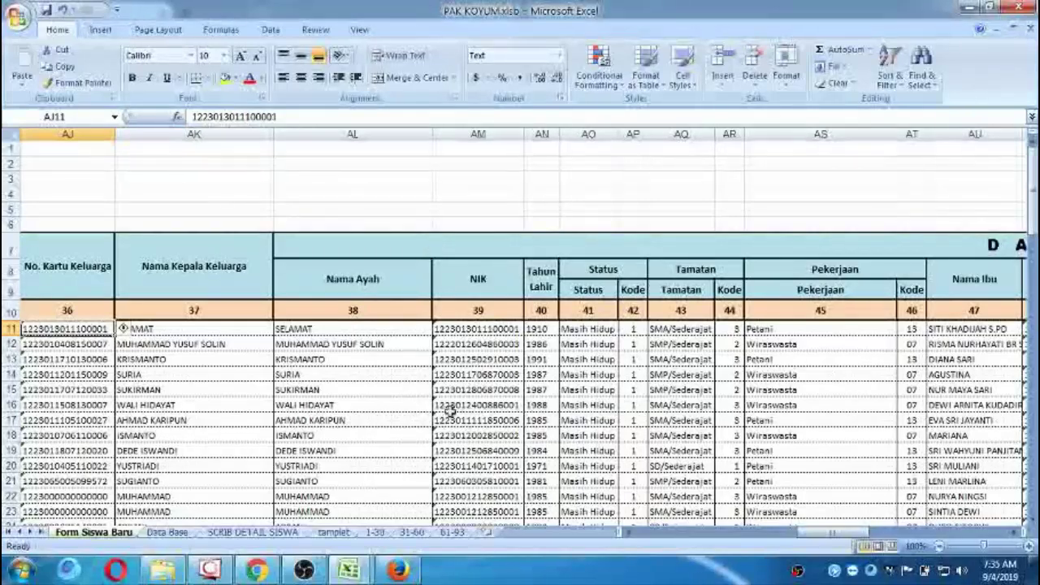
click(398, 570)
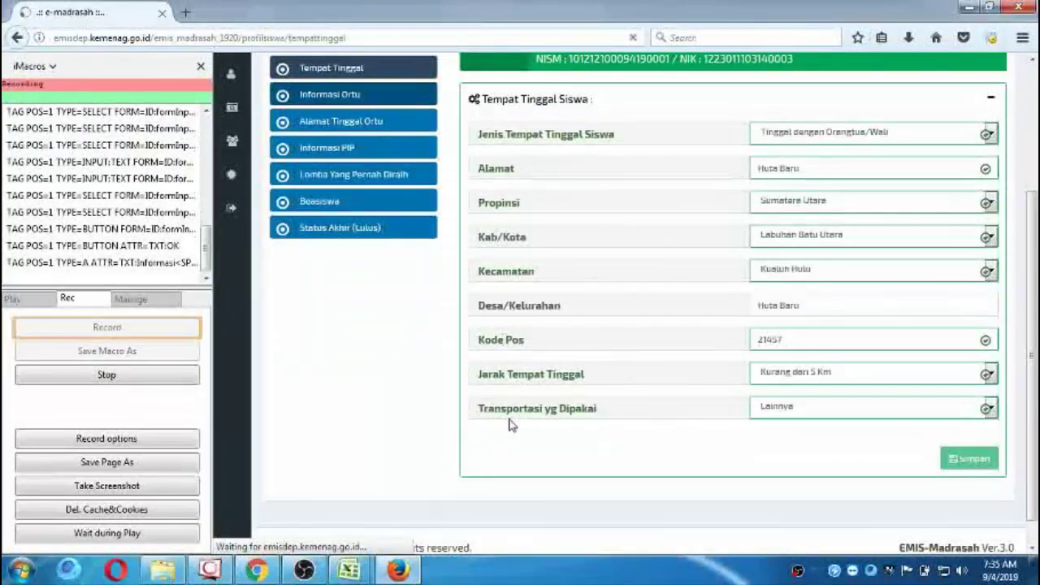
Stop and reload the stalled EMIS page, then reopen the Informasi Ortu parent form.
scroll(386, 379, up, 2)
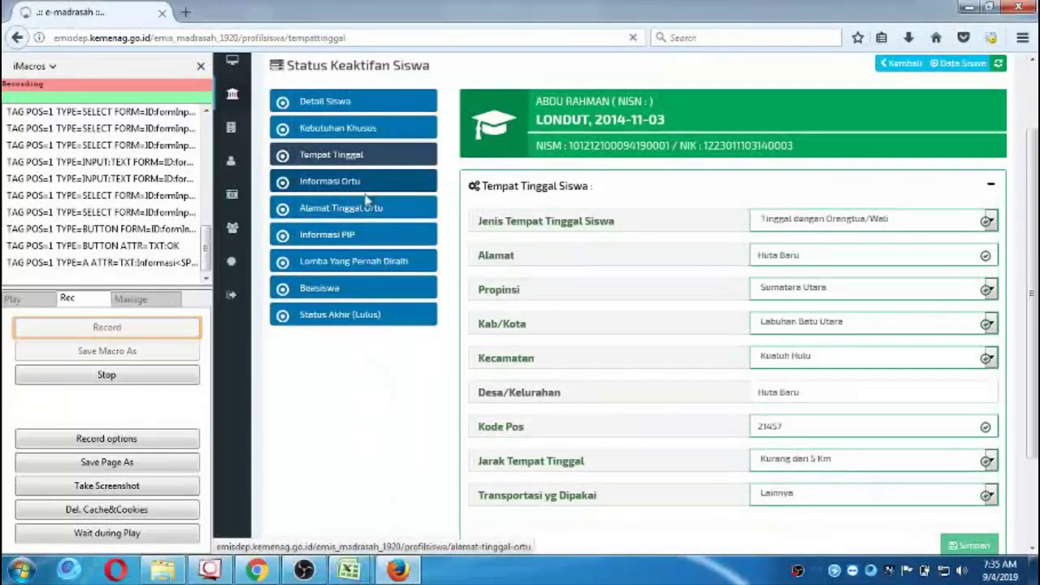
click(370, 191)
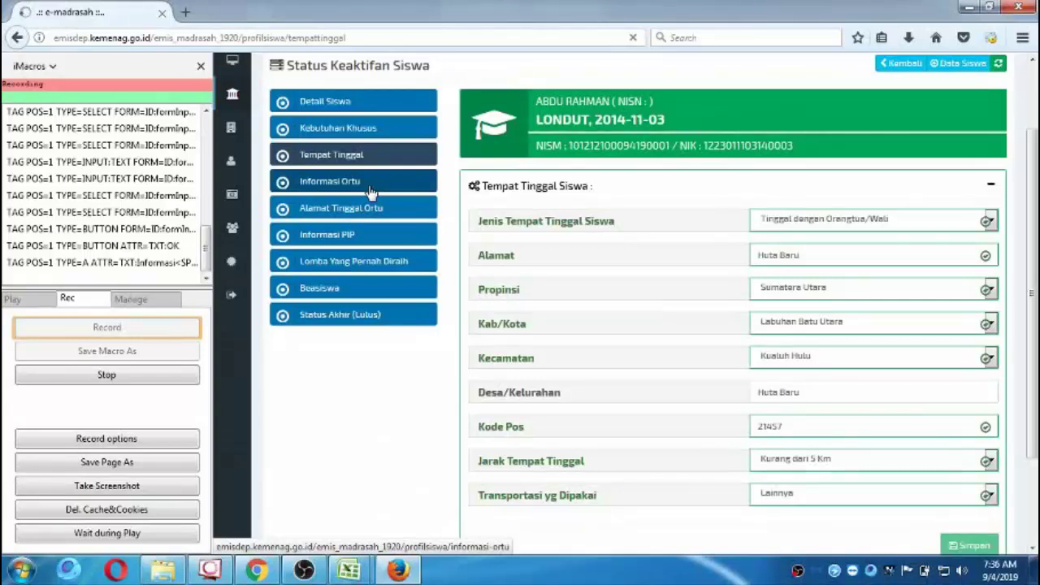
click(399, 38)
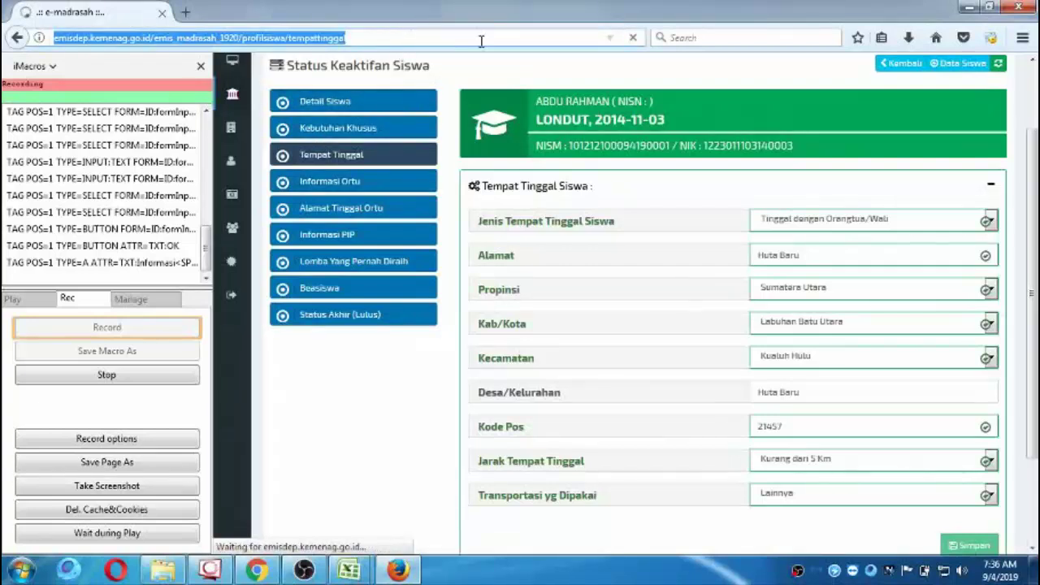
click(632, 39)
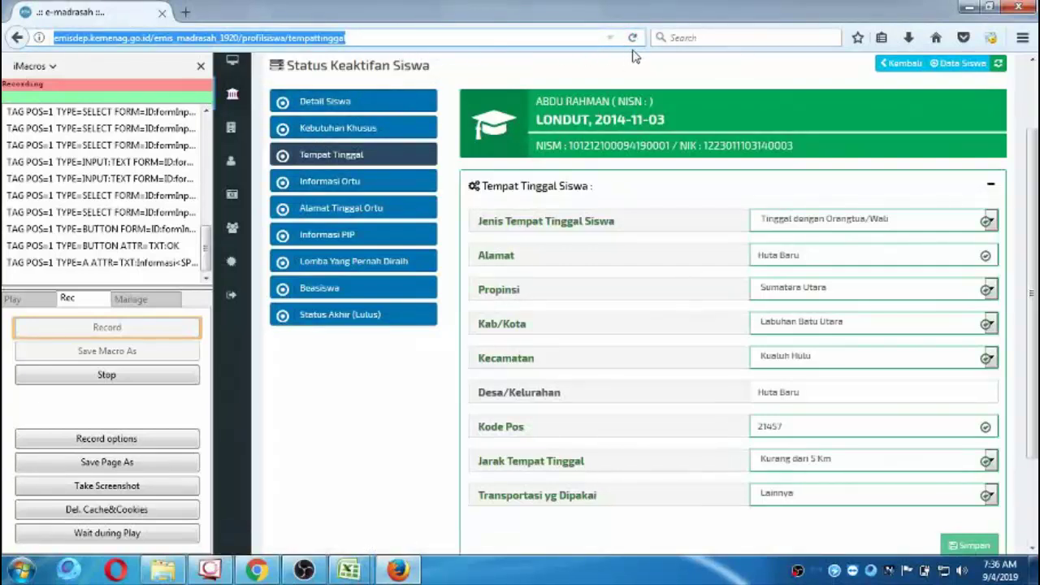
click(633, 38)
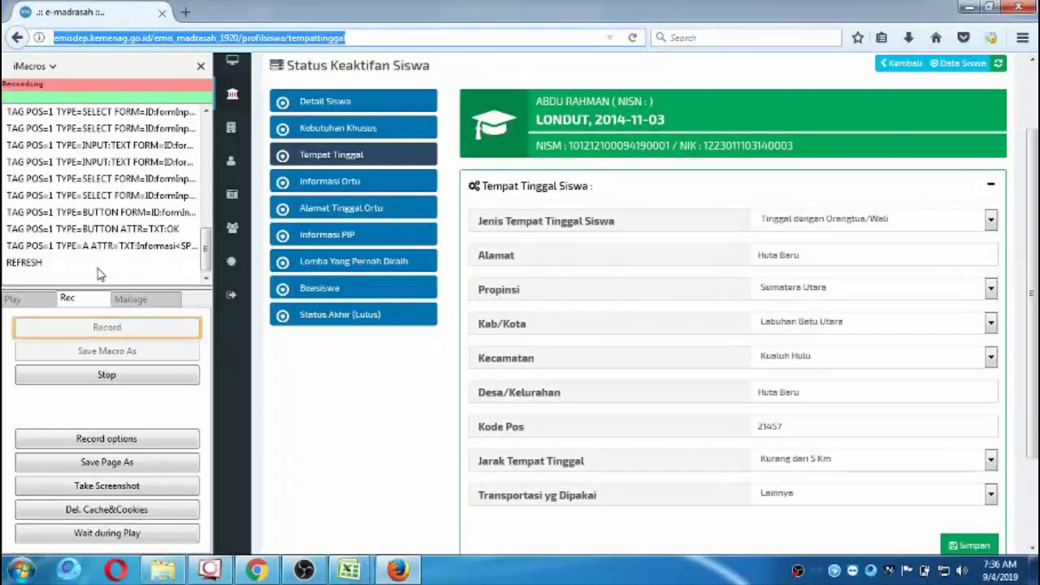
click(329, 183)
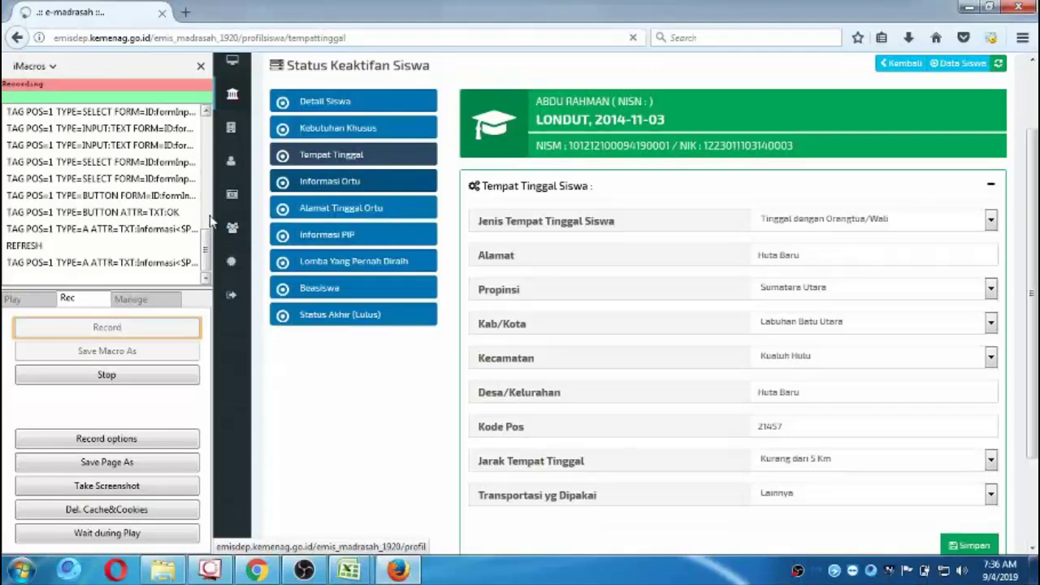
mouse_move(215, 220)
mouse_down()
mouse_move(445, 226)
mouse_move(234, 216)
mouse_up()
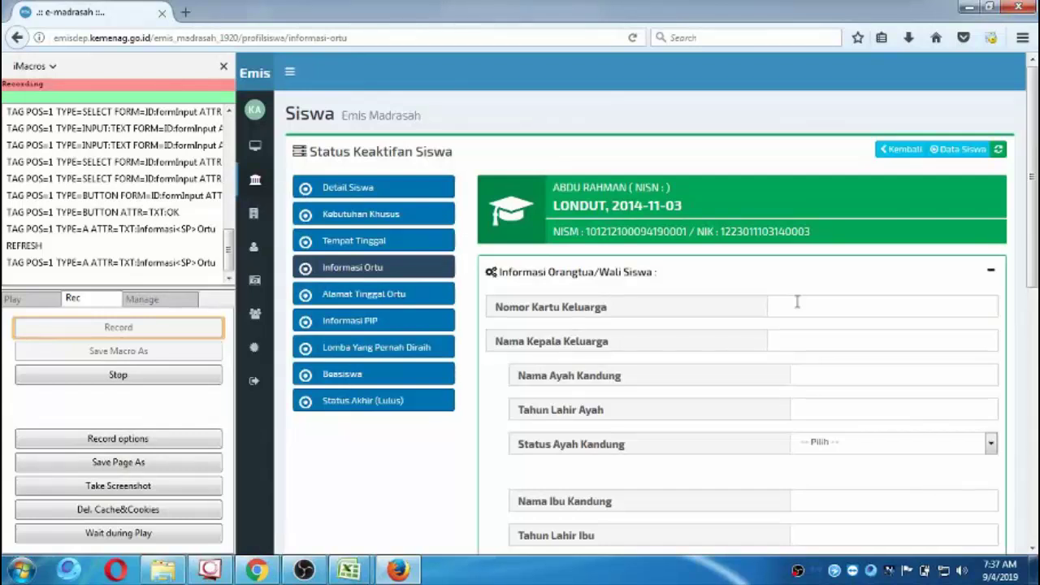
Paste the first student's family card number from PAK KOYUM into Nomor Kartu Keluarga.
click(797, 302)
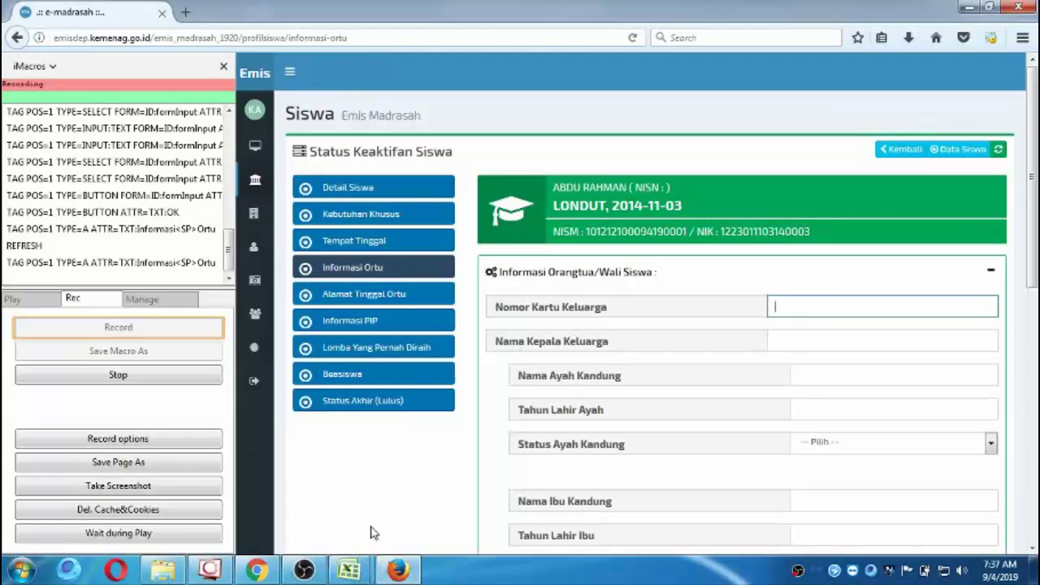
click(349, 568)
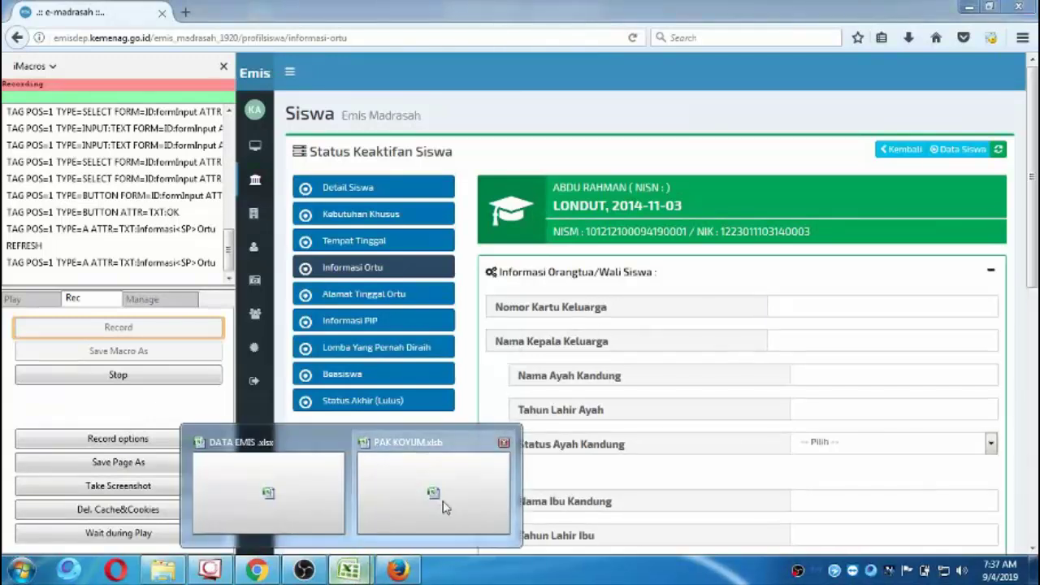
click(442, 506)
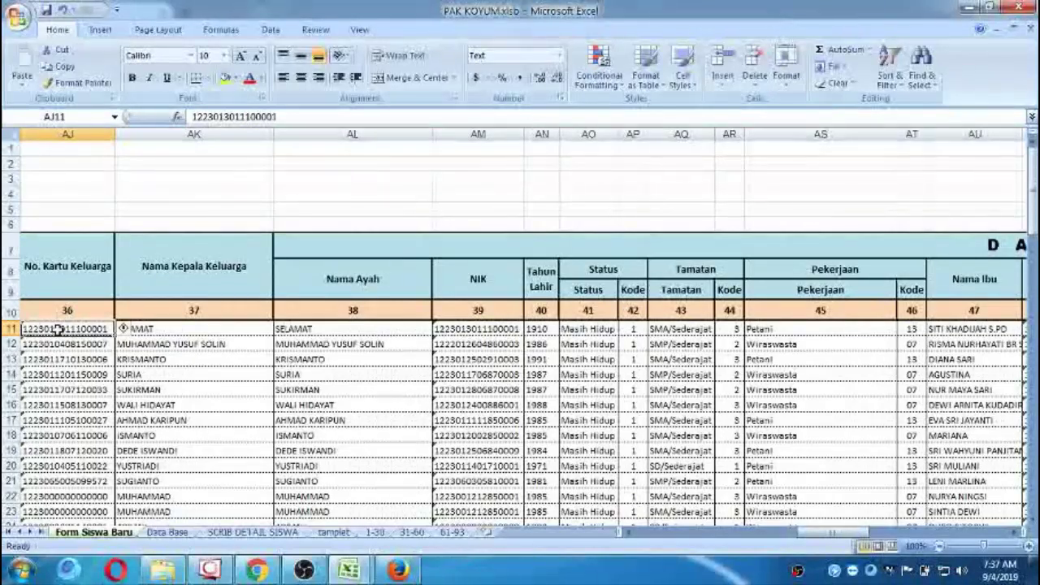
key(ctrl+c)
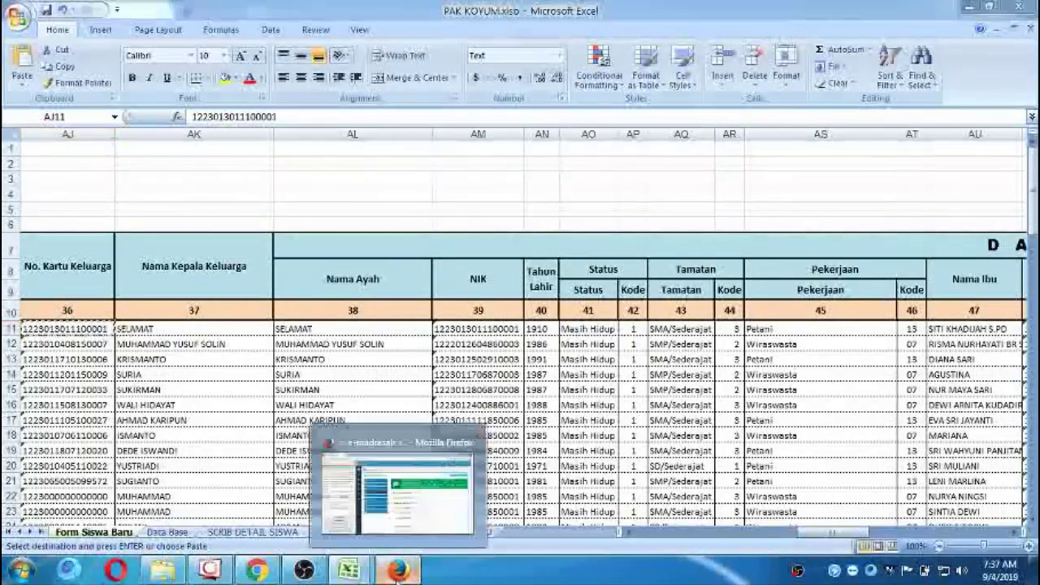
click(381, 471)
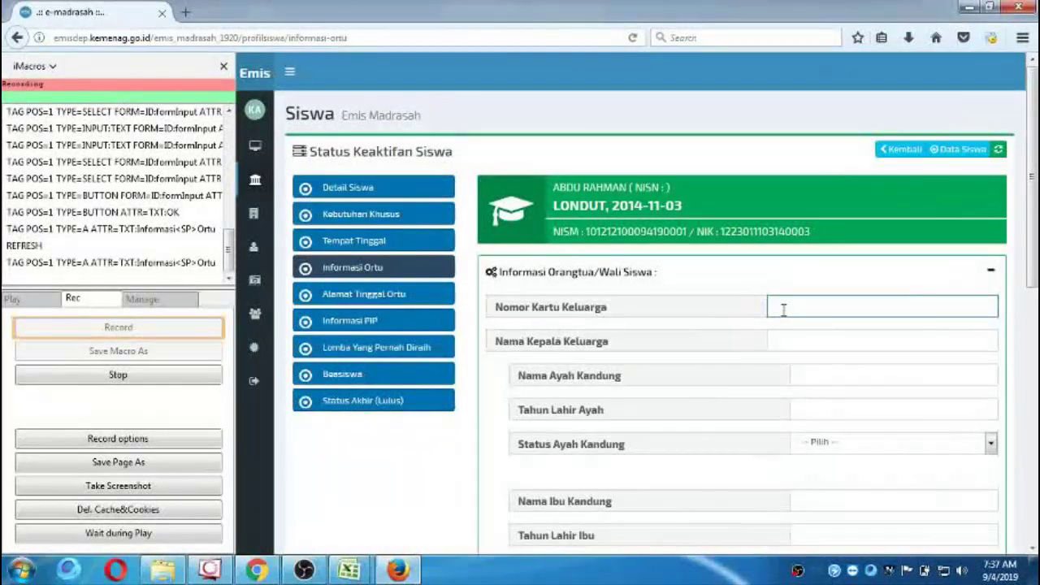
key(ctrl+v)
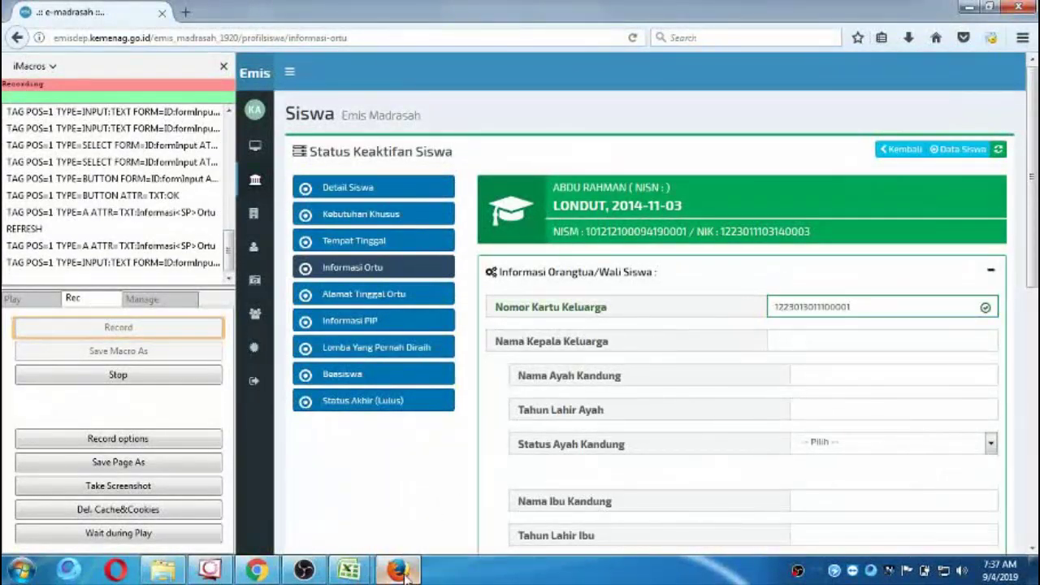
Copy the head-of-family name from the workbook into Nama Kepala Keluarga and the father's name field.
click(404, 571)
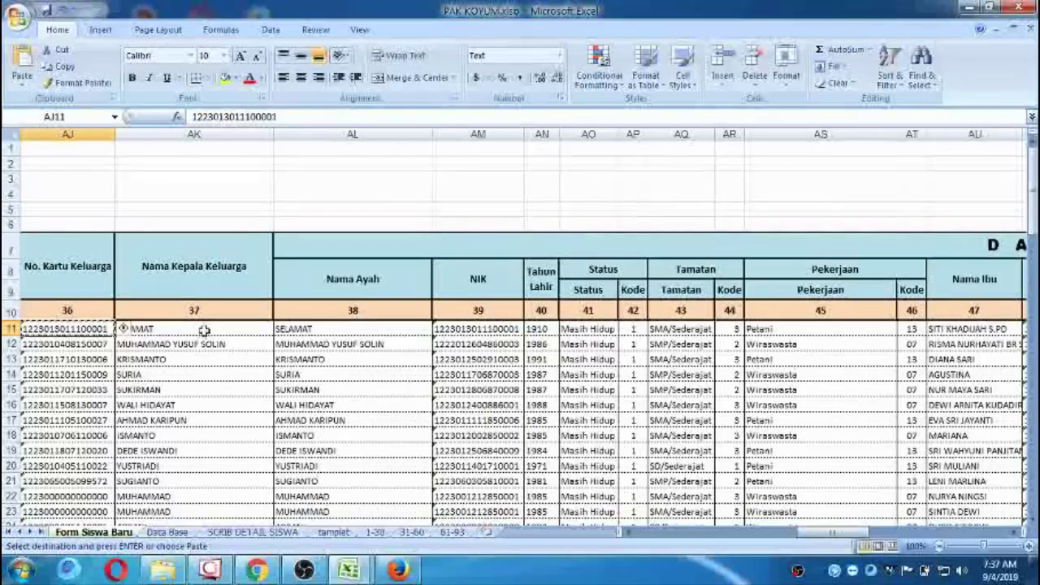
click(204, 331)
key(ctrl+c)
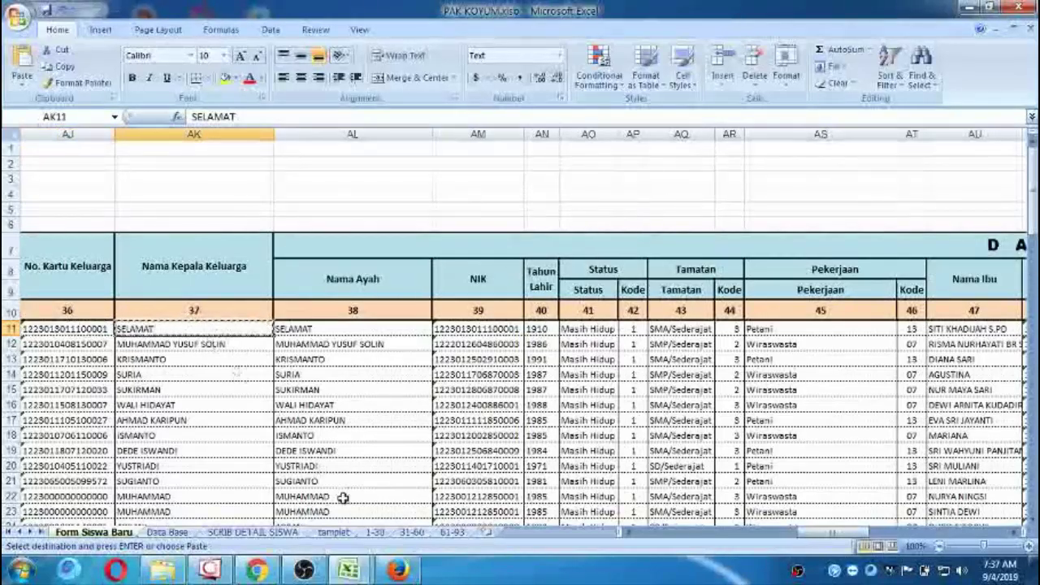
click(398, 571)
click(800, 343)
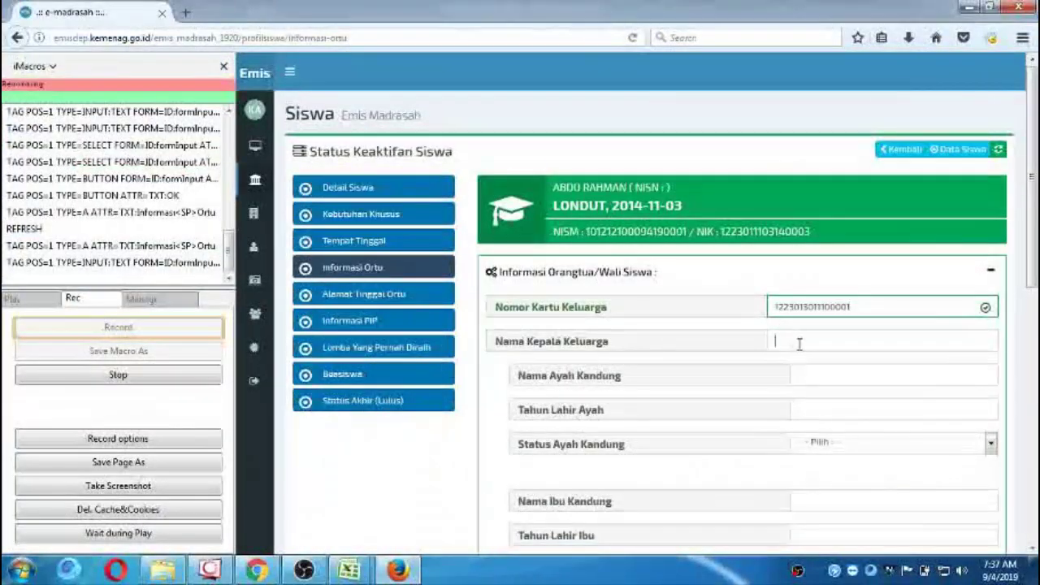
key(ctrl+v)
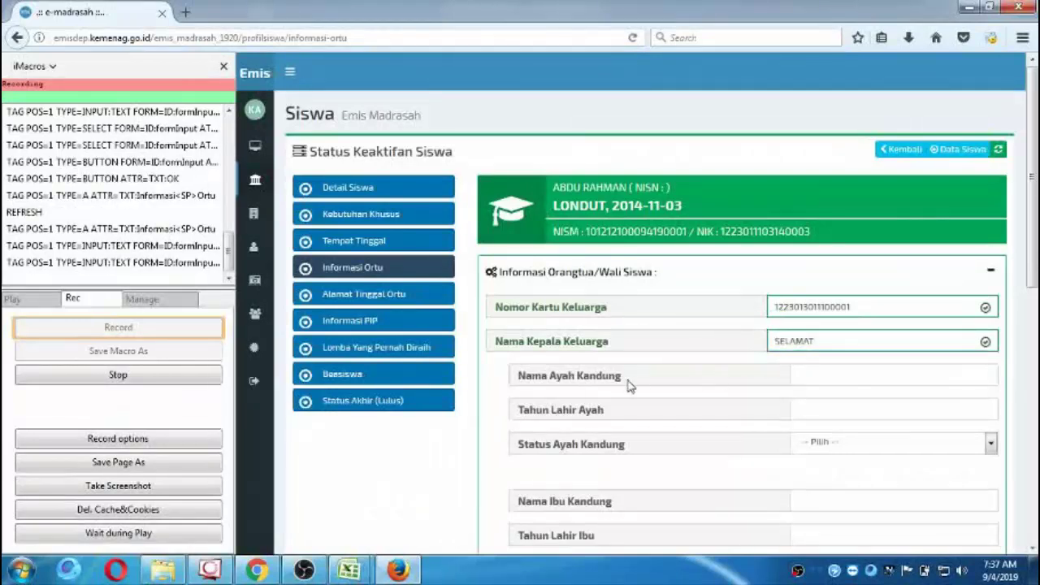
click(804, 373)
key(ctrl+v)
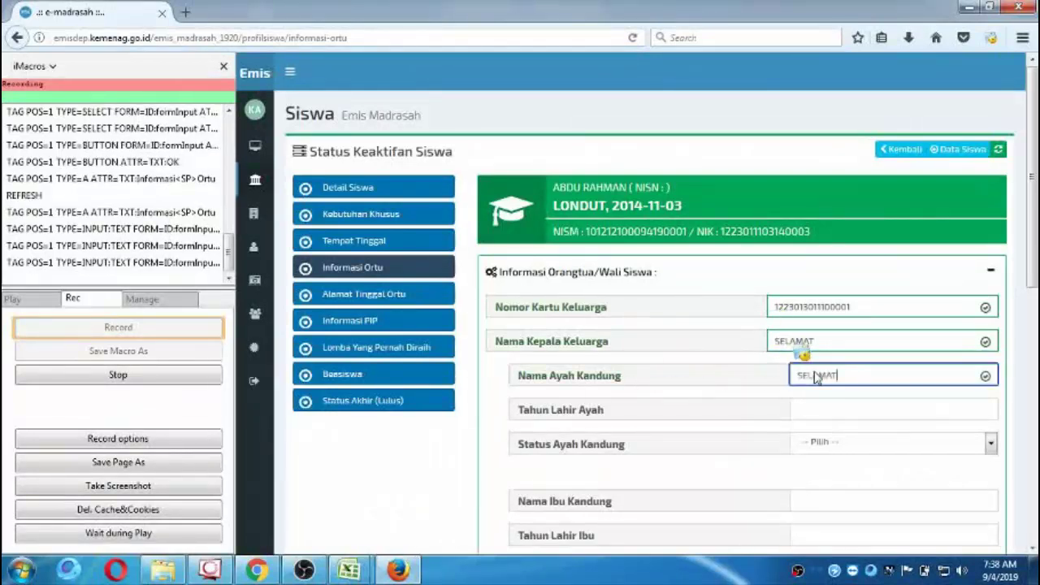
click(727, 405)
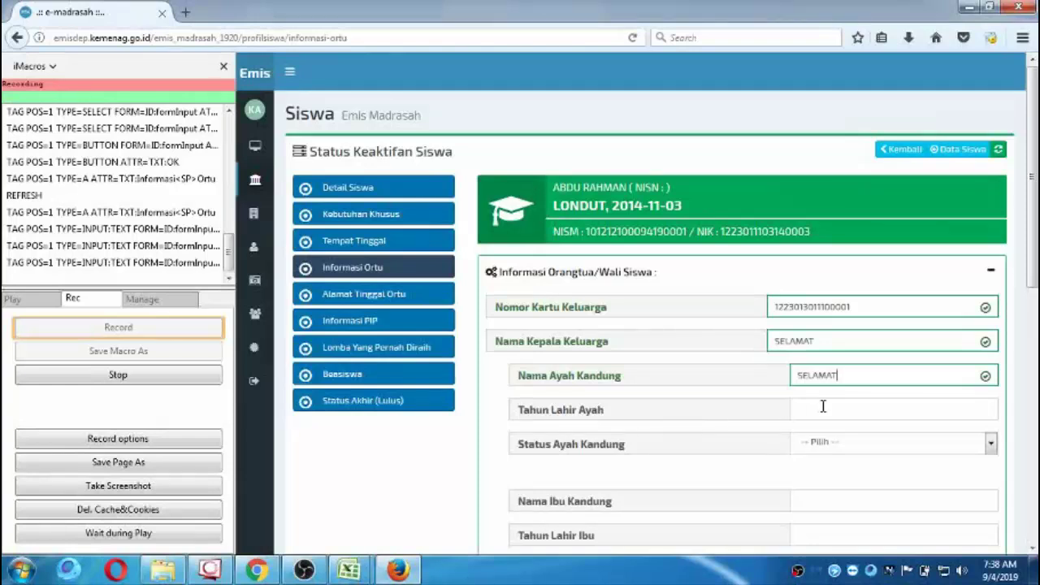
Copy the father's birth year from cell AN11 of the PAK KOYUM workbook.
mouse_move(349, 569)
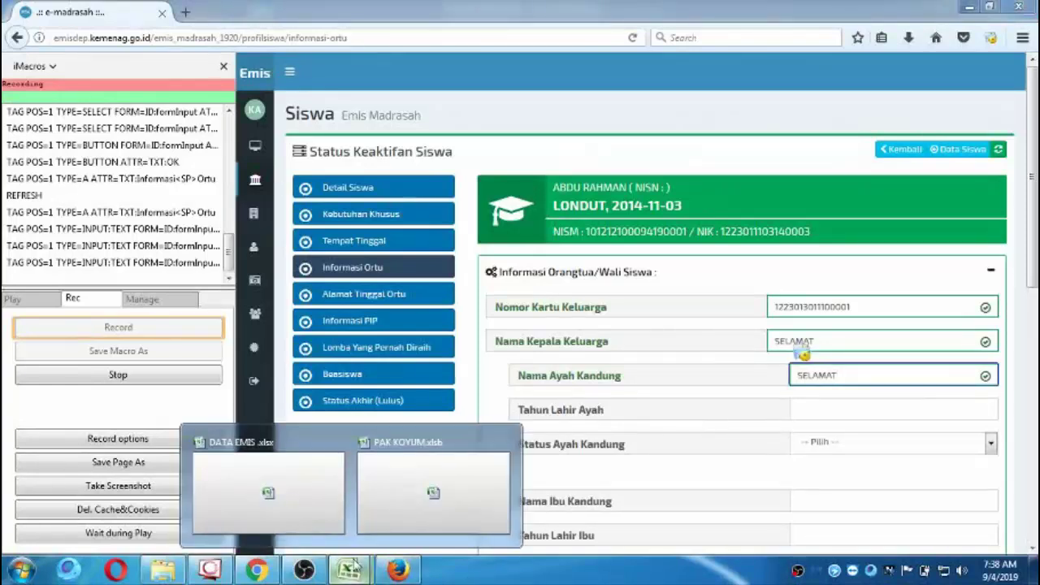
click(294, 511)
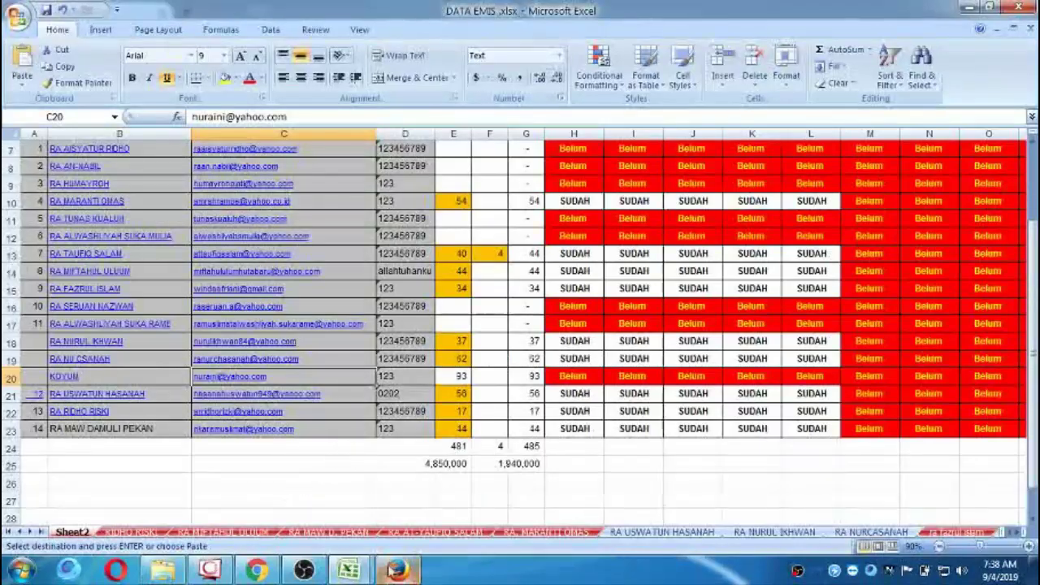
click(406, 504)
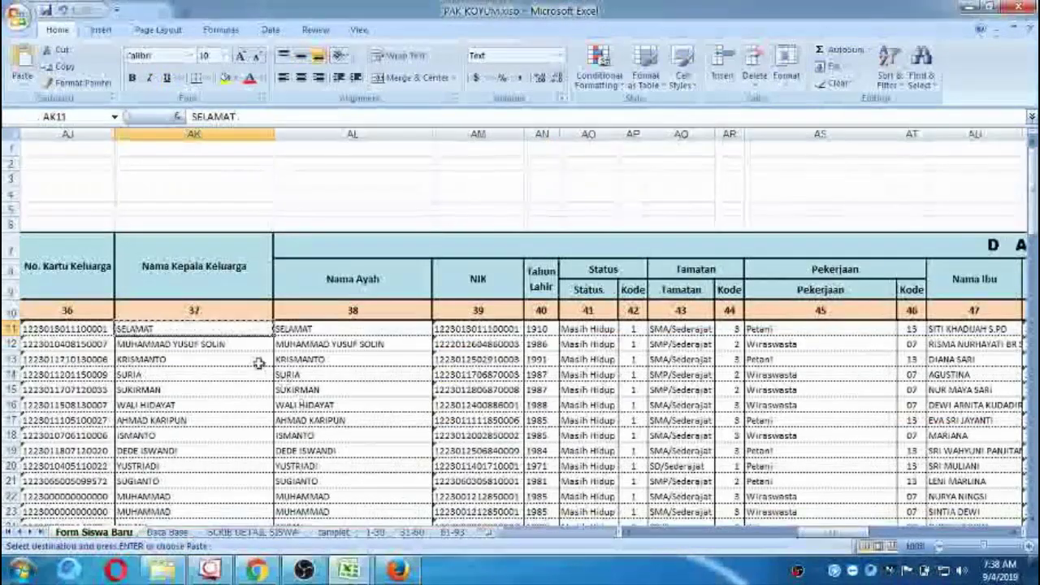
click(539, 330)
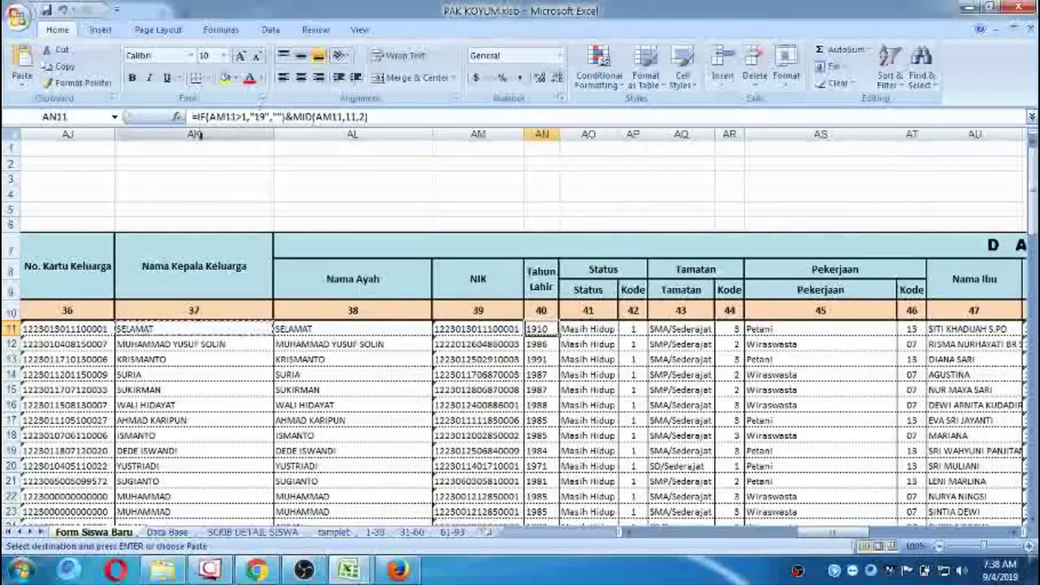
click(475, 330)
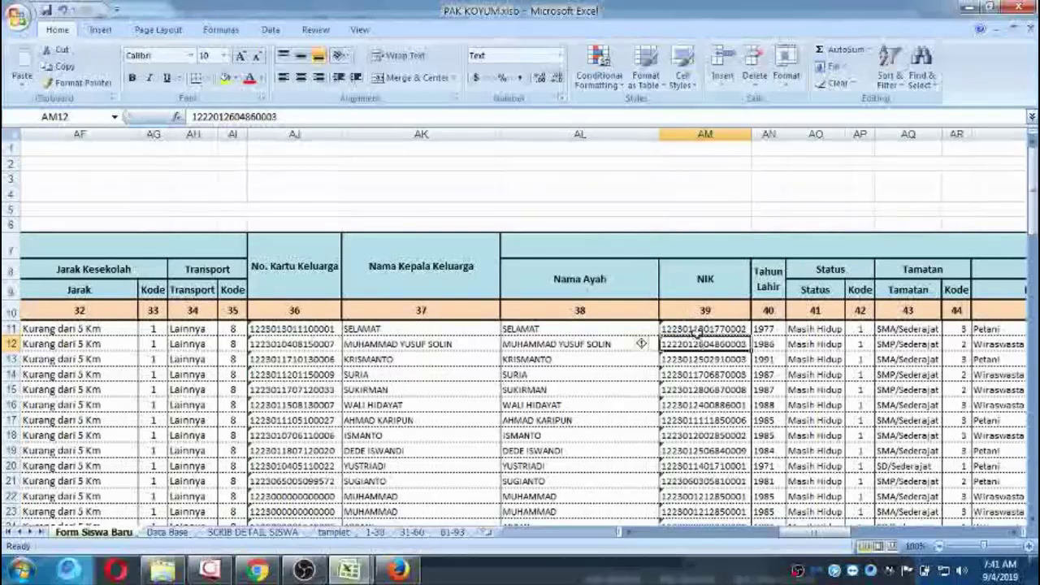
click(699, 329)
click(766, 329)
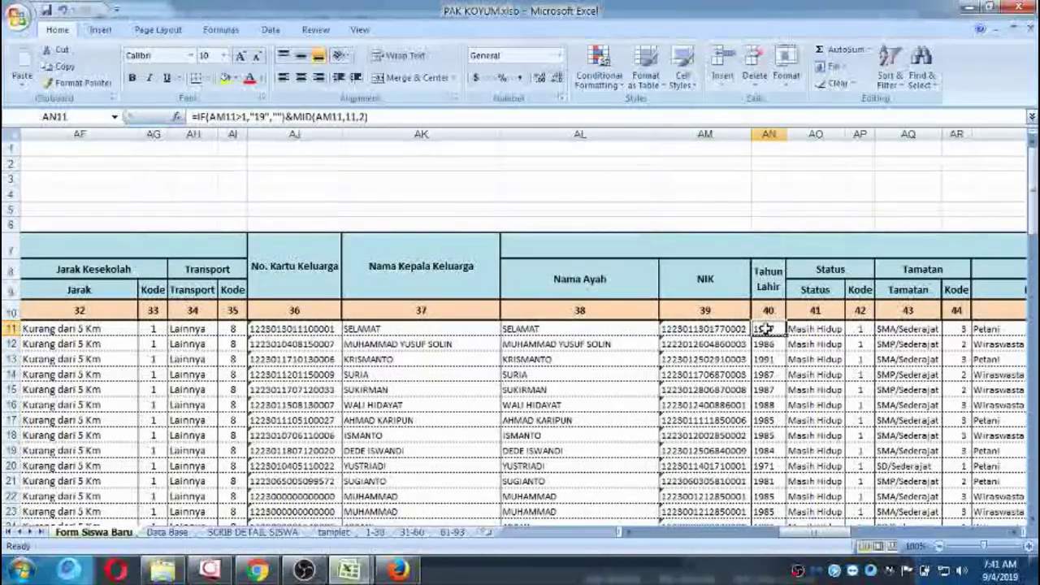
key(ctrl+c)
click(398, 569)
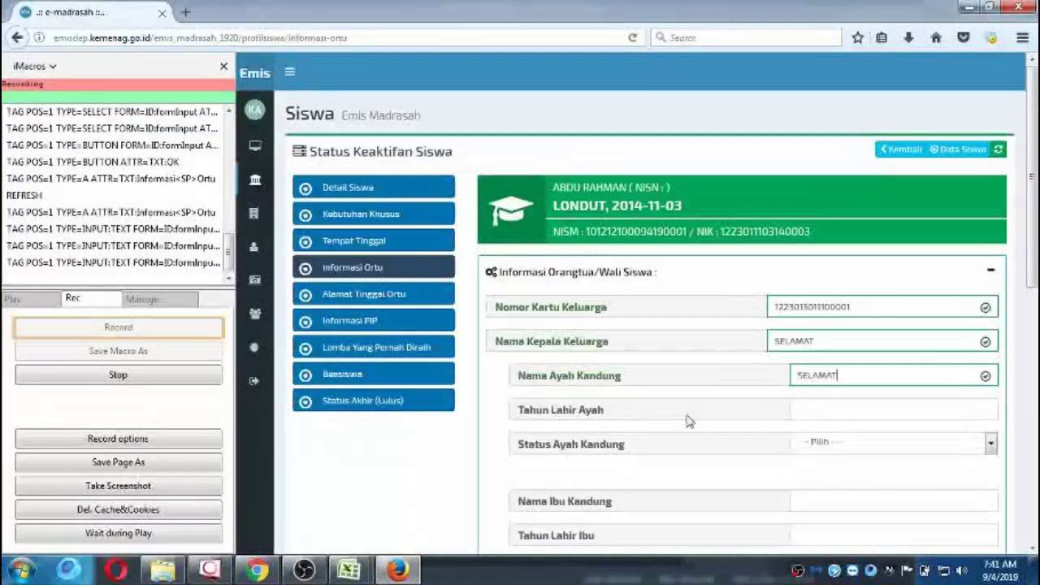
Enter the father's birth year 1977 and set his status to Masih Hidup.
click(798, 406)
key(ctrl+v)
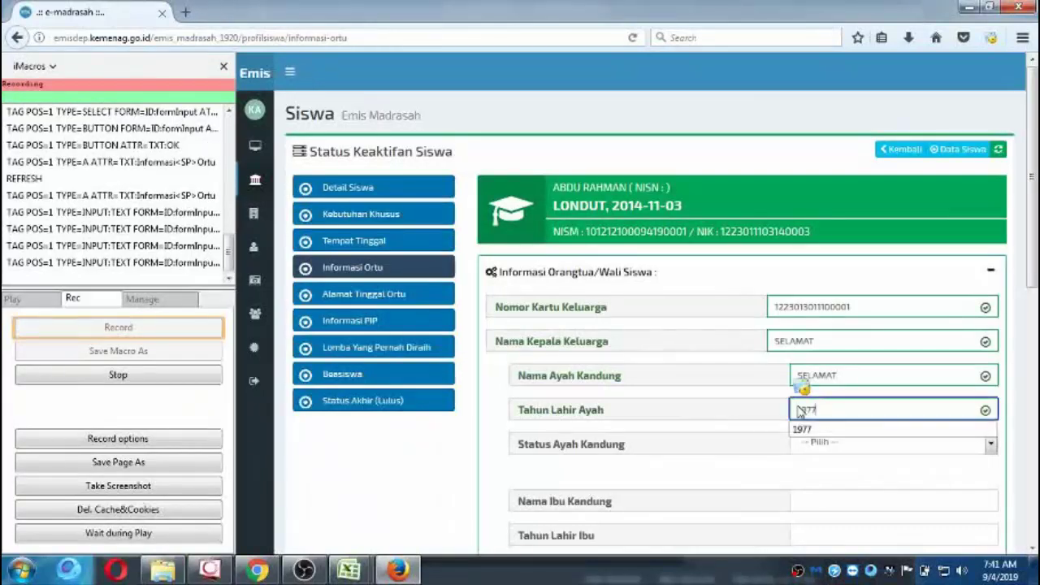
click(802, 450)
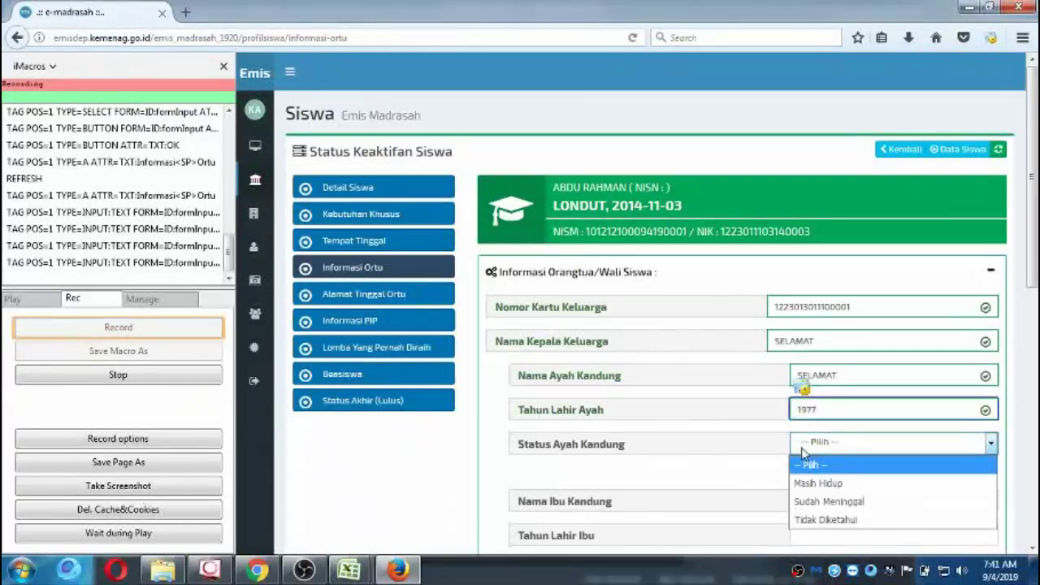
click(808, 484)
scroll(806, 471, down, 3)
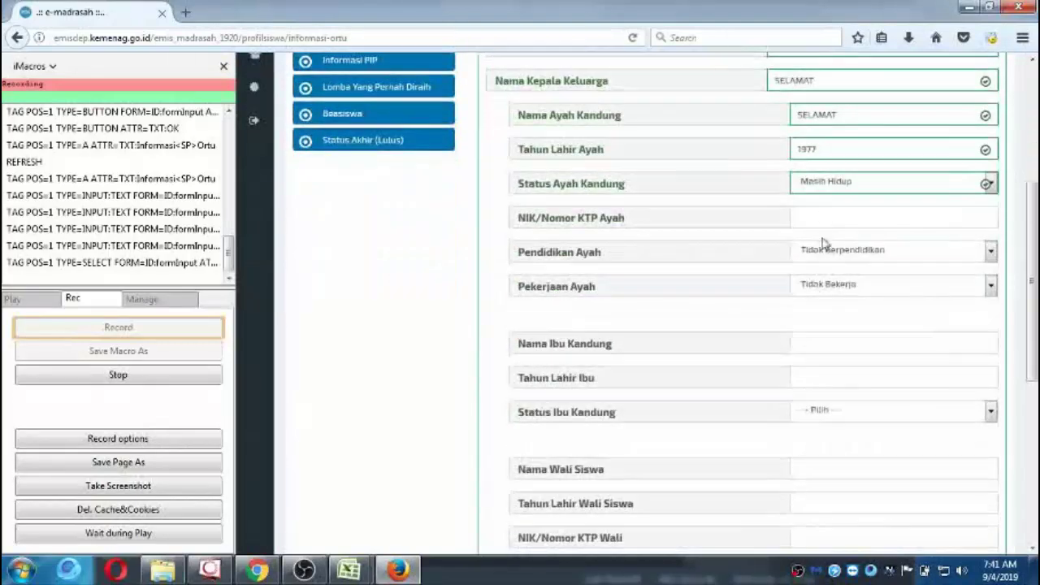
Paste the father's ID number from cell AM11 into the form's NIK field.
click(361, 572)
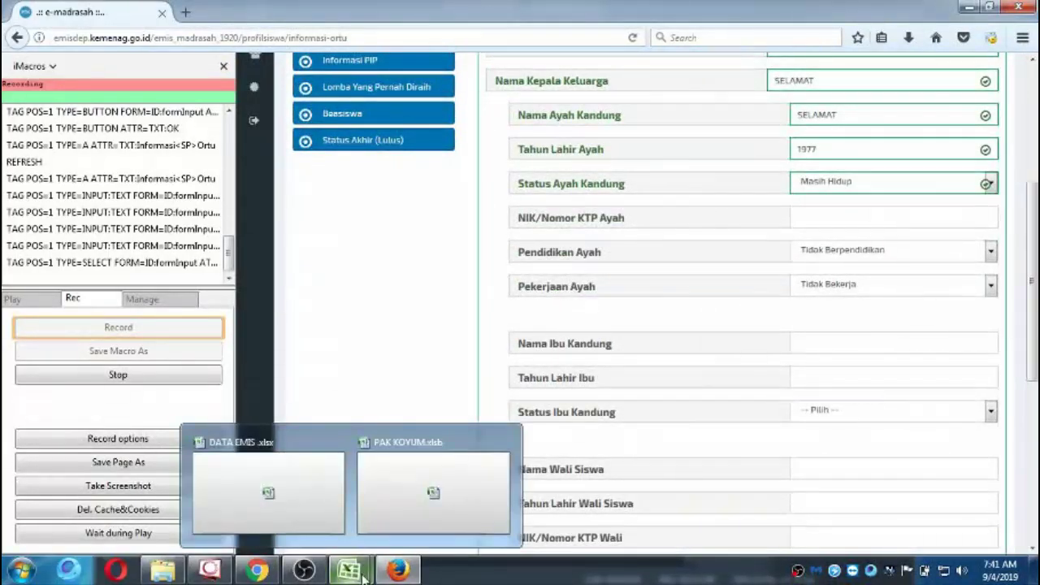
click(437, 485)
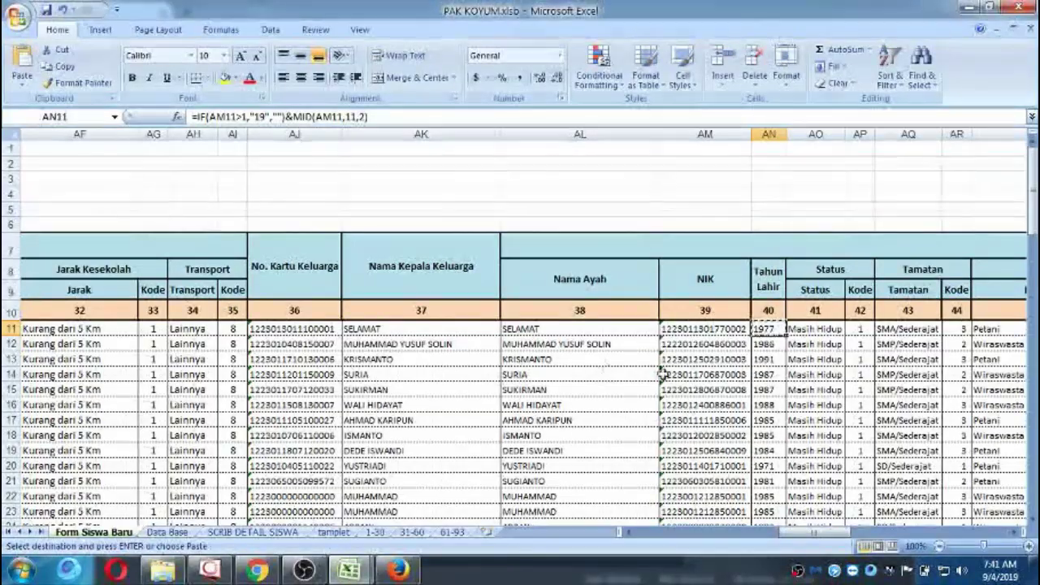
click(703, 331)
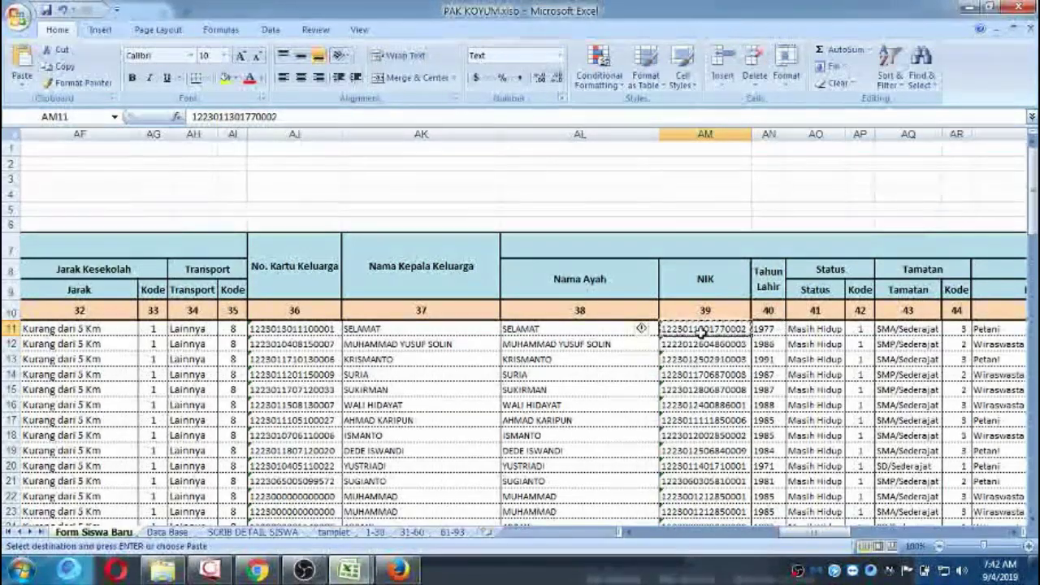
click(398, 571)
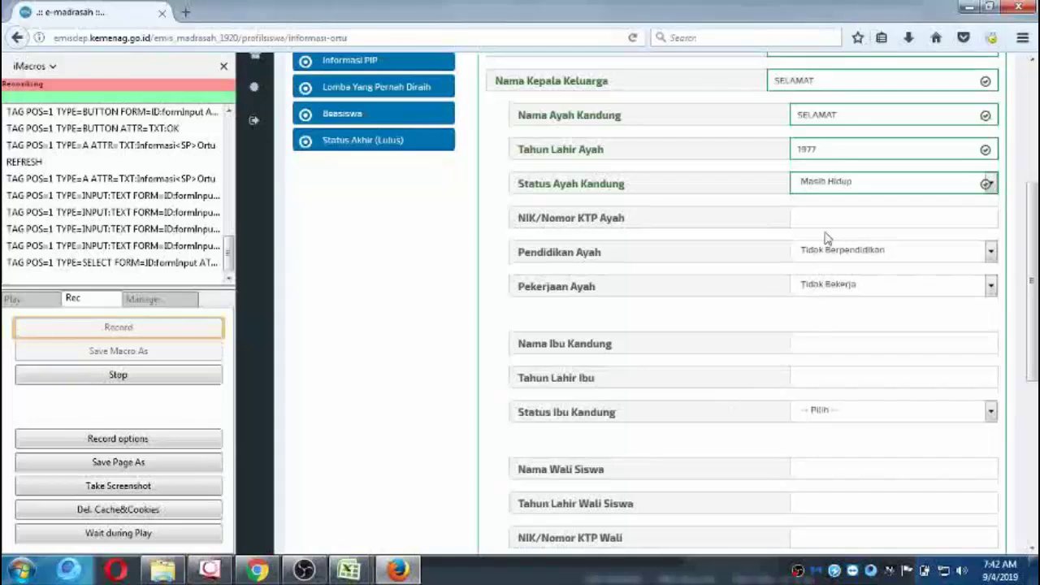
key(ctrl+v)
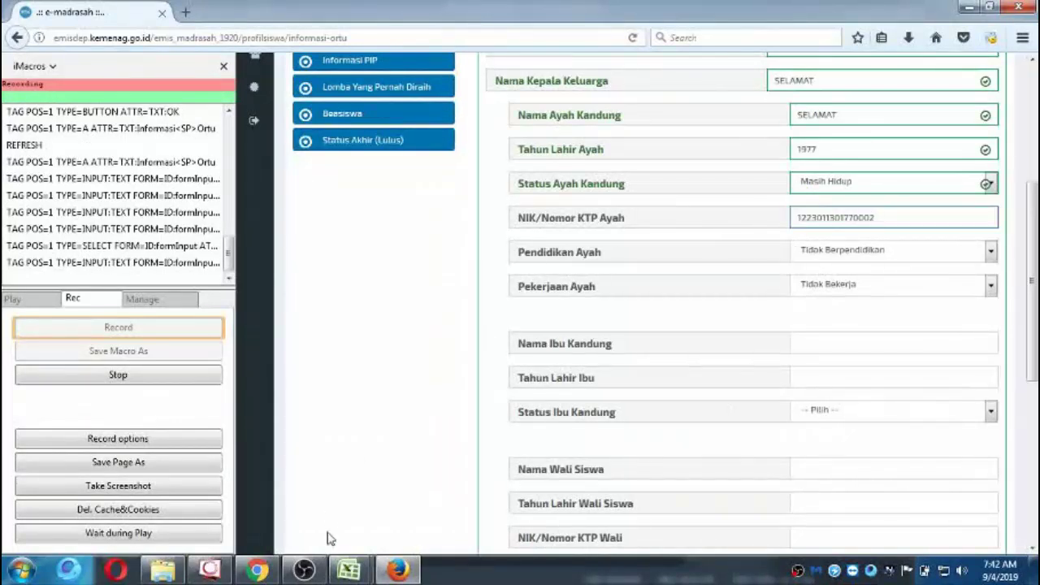
Look up the father's status, education and occupation codes in row 11 of the workbook.
mouse_move(349, 571)
click(425, 501)
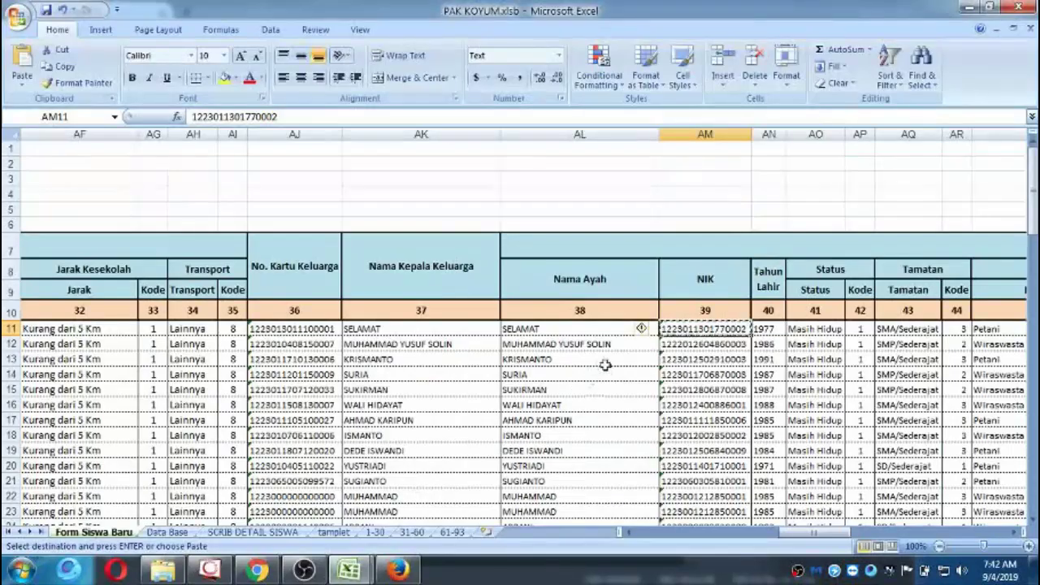
click(796, 332)
key(Right)
key(Right)
key(Right)
key(Right)
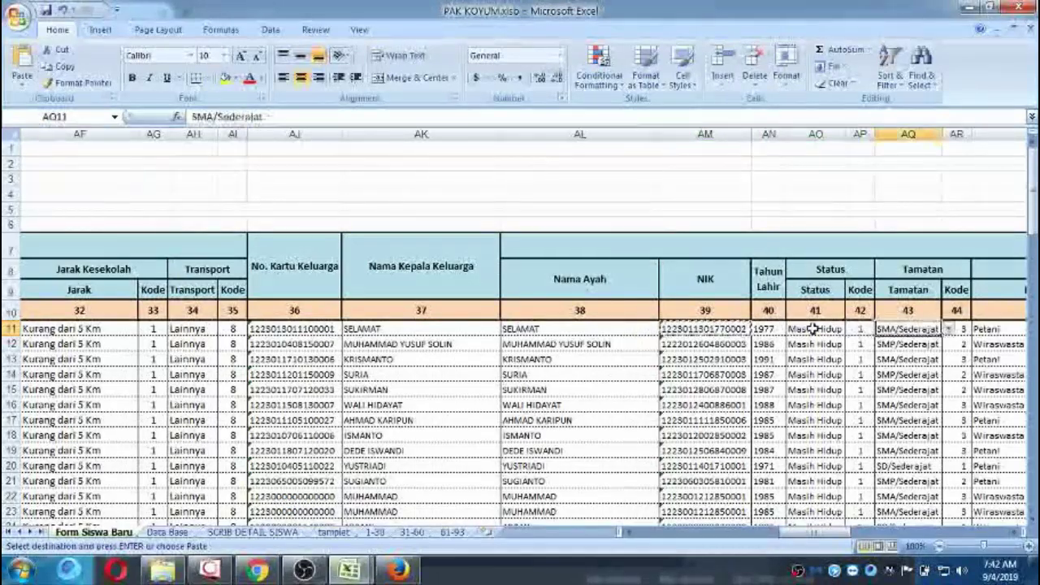
key(Right)
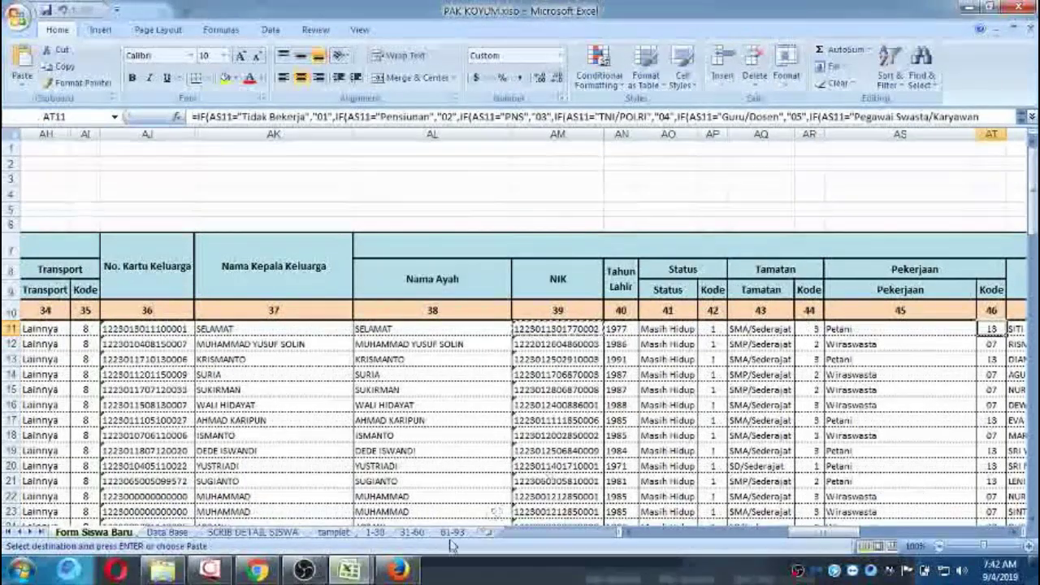
click(397, 571)
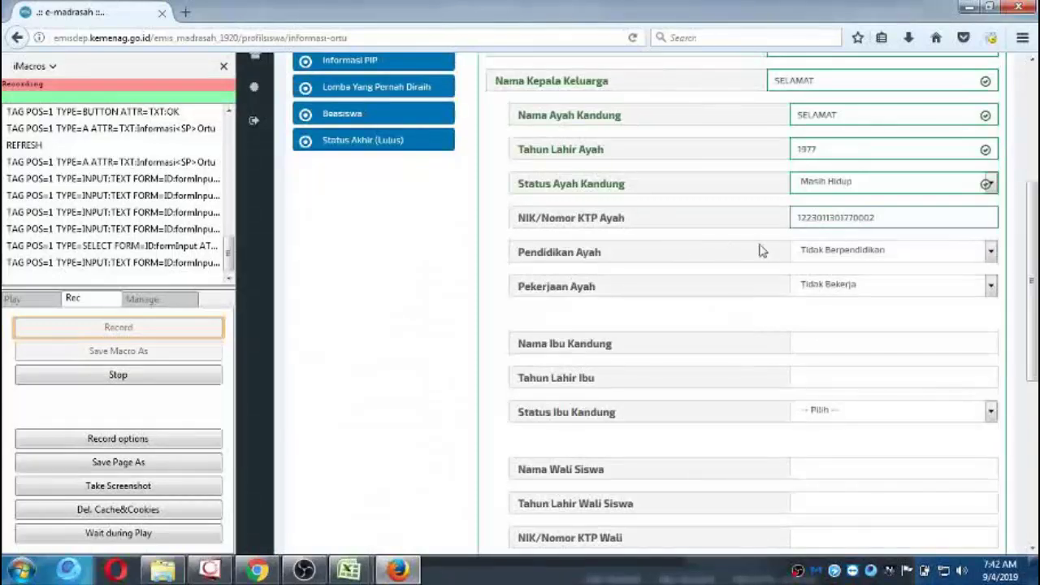
Set the father's education to SMA/Sederajat and his occupation to Petani/Peternak.
click(990, 252)
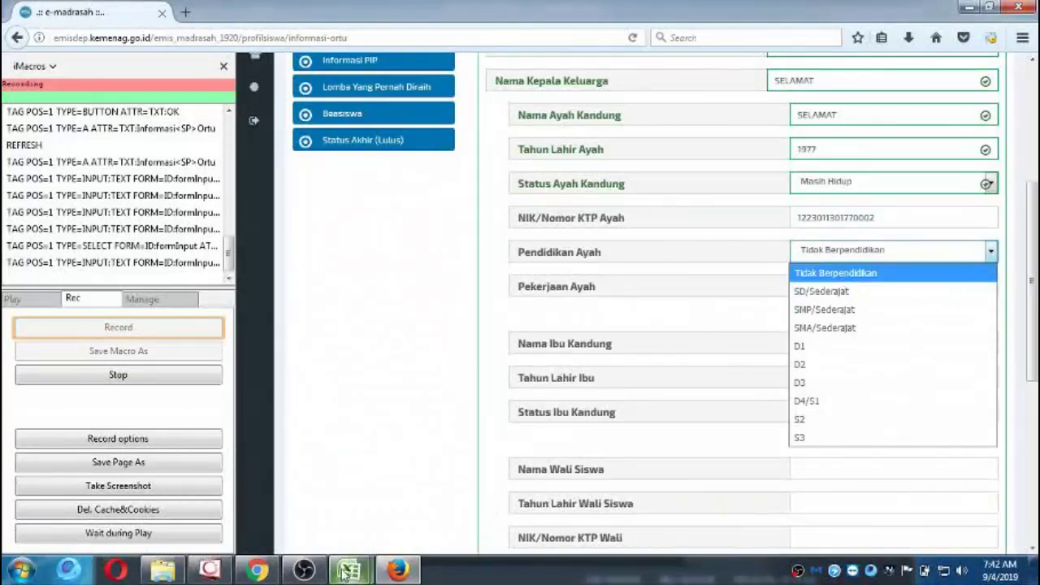
mouse_move(349, 571)
click(490, 503)
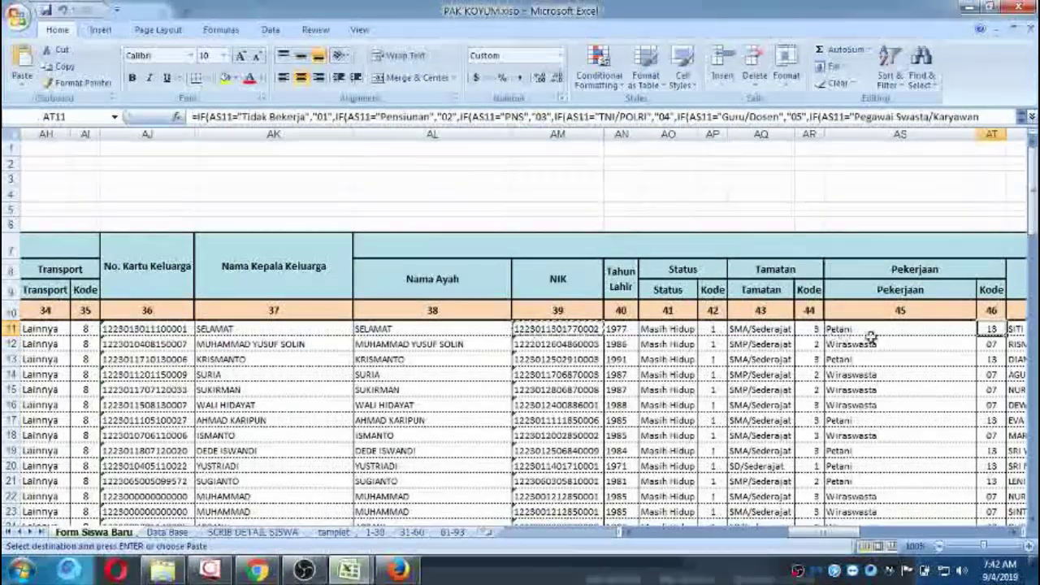
click(398, 571)
click(989, 253)
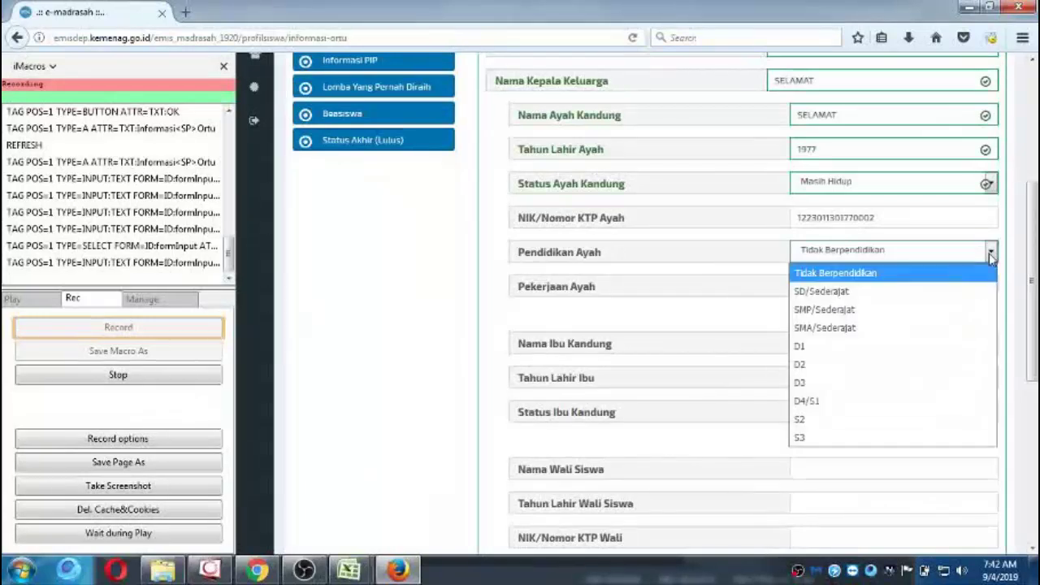
click(883, 328)
click(886, 286)
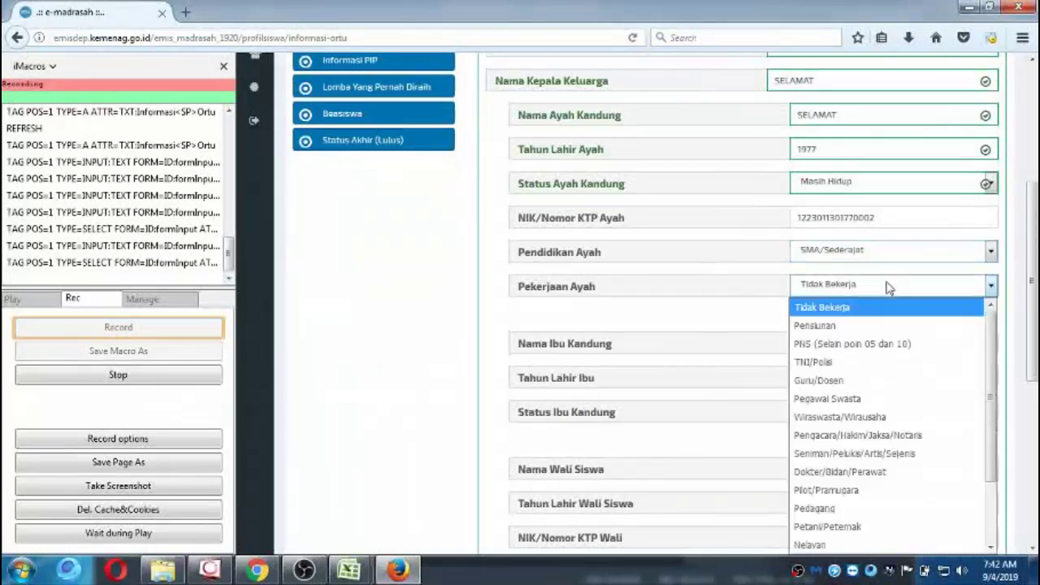
click(847, 528)
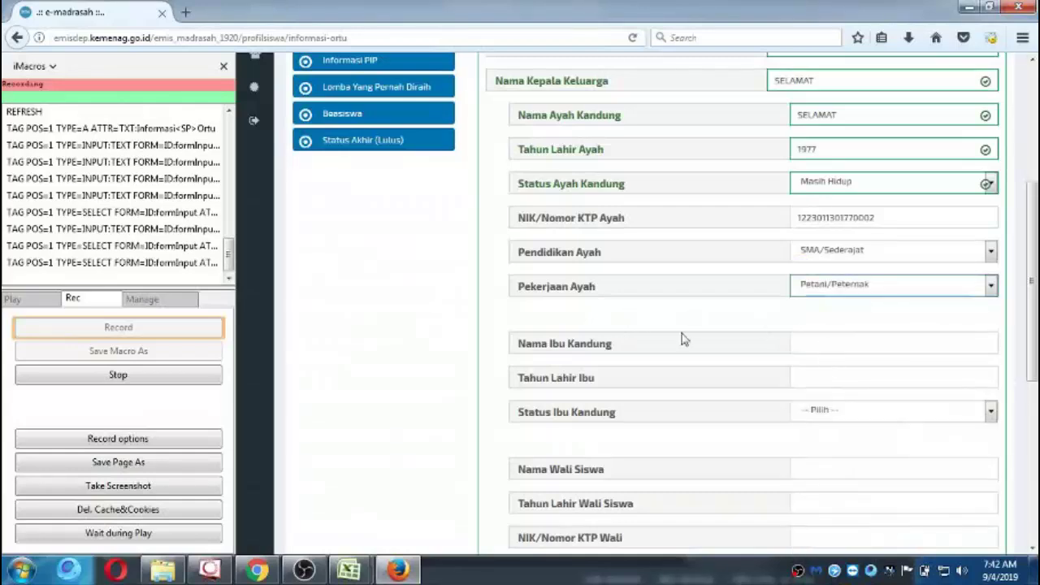
click(856, 349)
Copy the mother's name from cell AU11 of PAK KOYUM into Nama Ibu Kandung.
scroll(854, 348, down, 3)
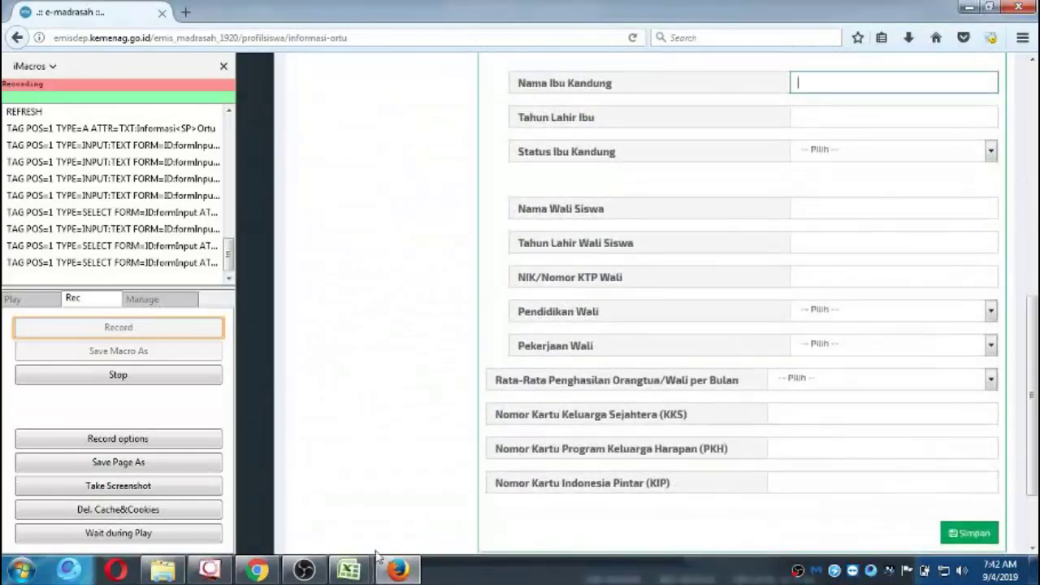
mouse_move(372, 567)
click(441, 487)
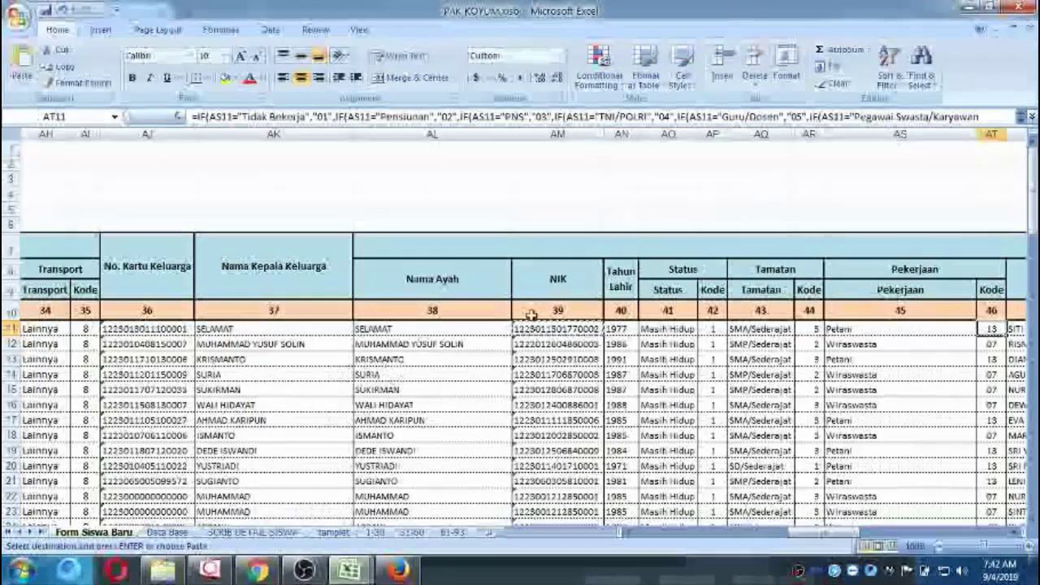
key(Right)
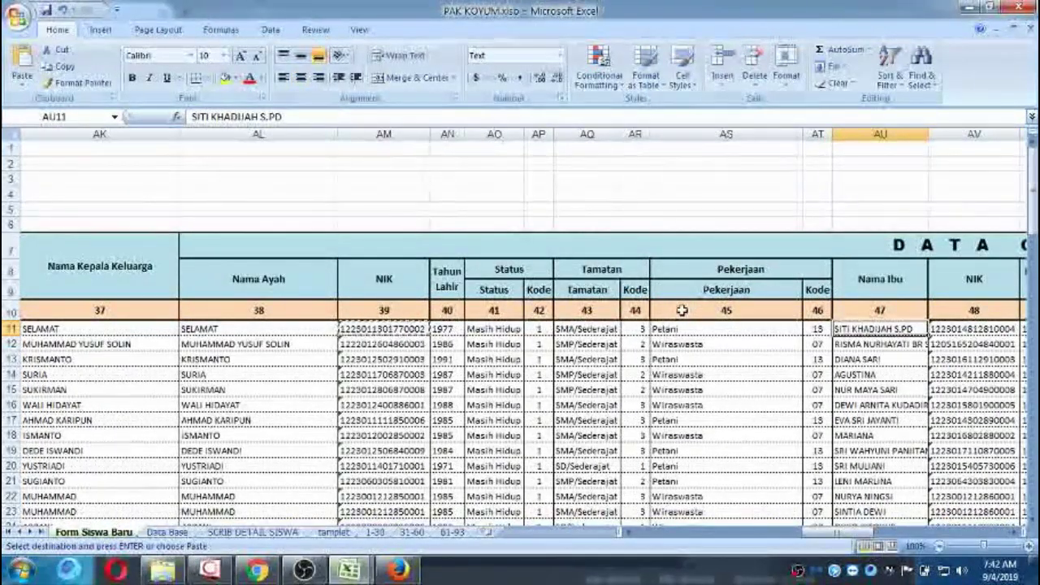
key(ctrl+c)
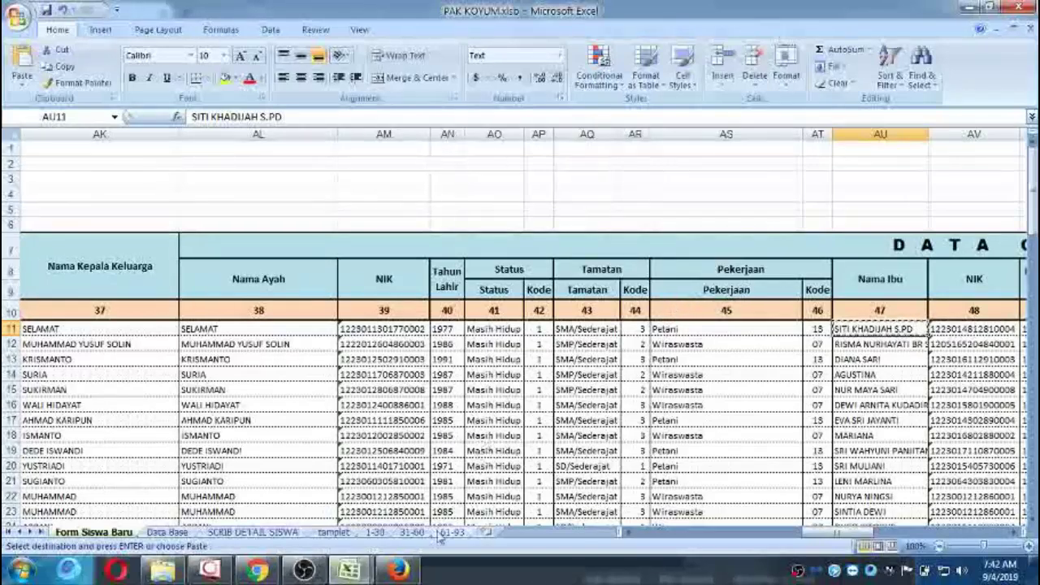
click(397, 569)
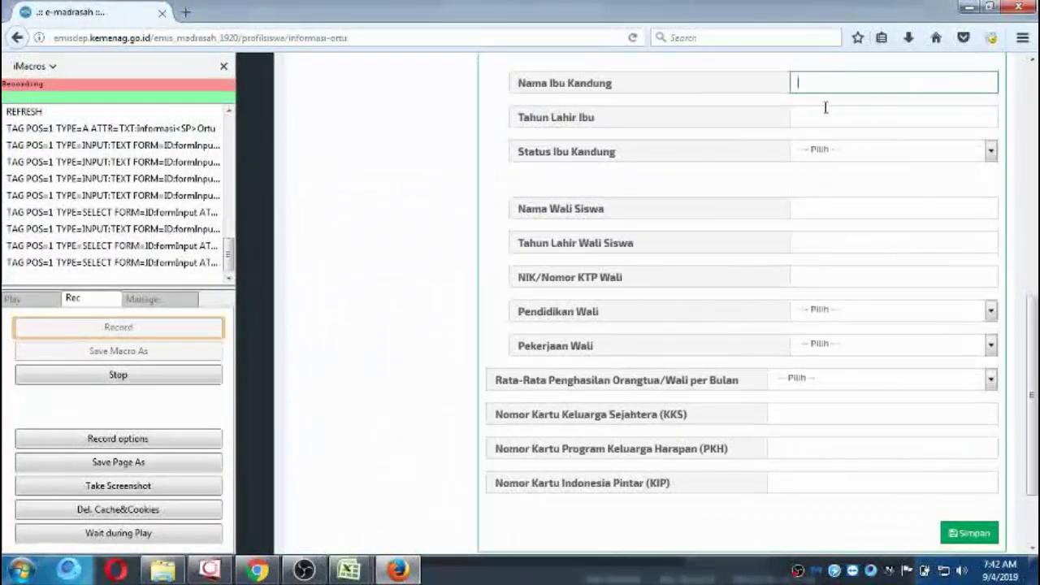
key(ctrl+v)
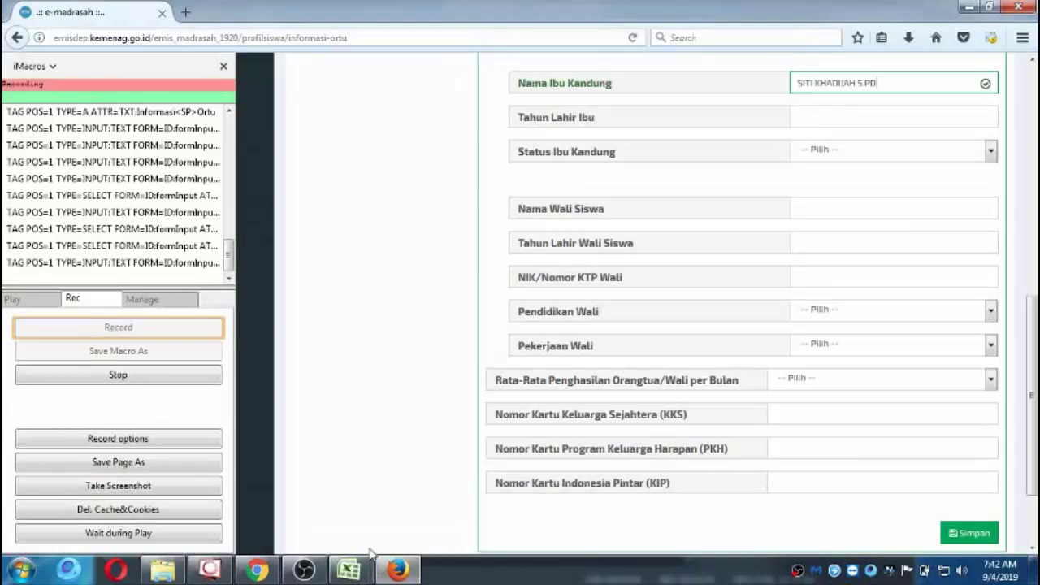
Check the mother's birth year in the workbook, then enter 1981 with status Masih Hidup.
mouse_move(349, 568)
click(430, 479)
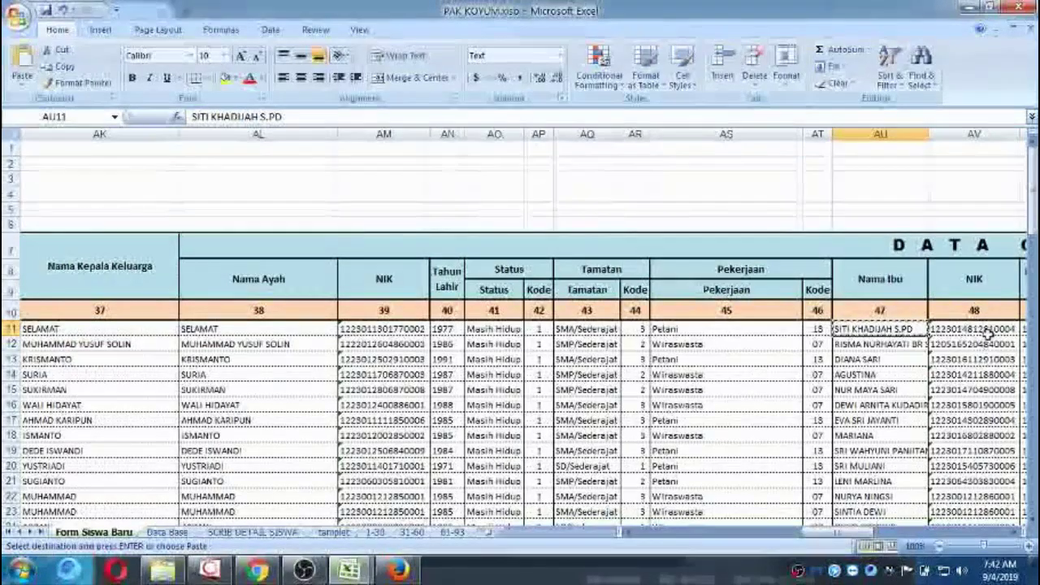
click(980, 329)
key(Right)
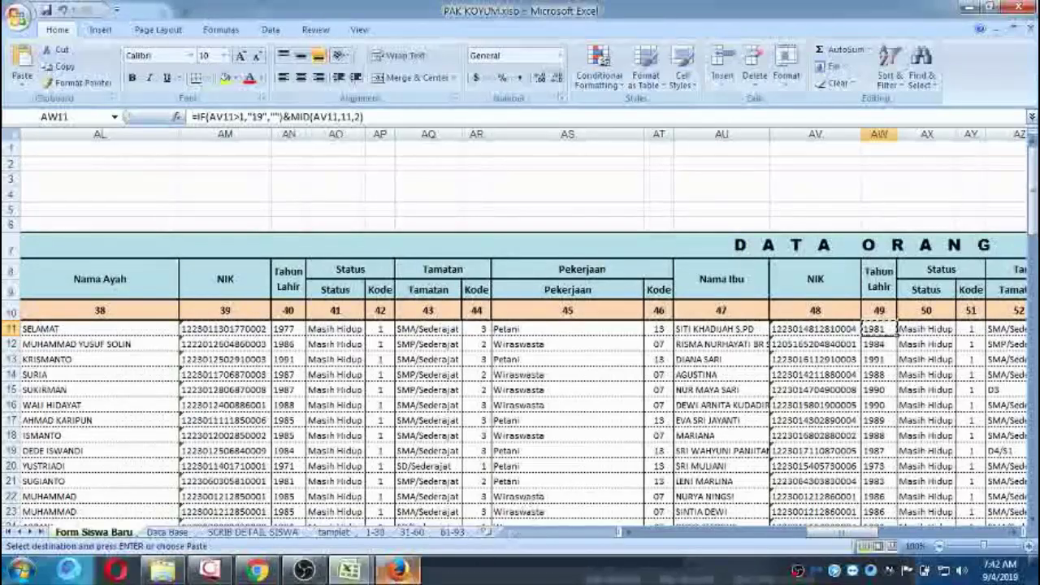
mouse_move(349, 569)
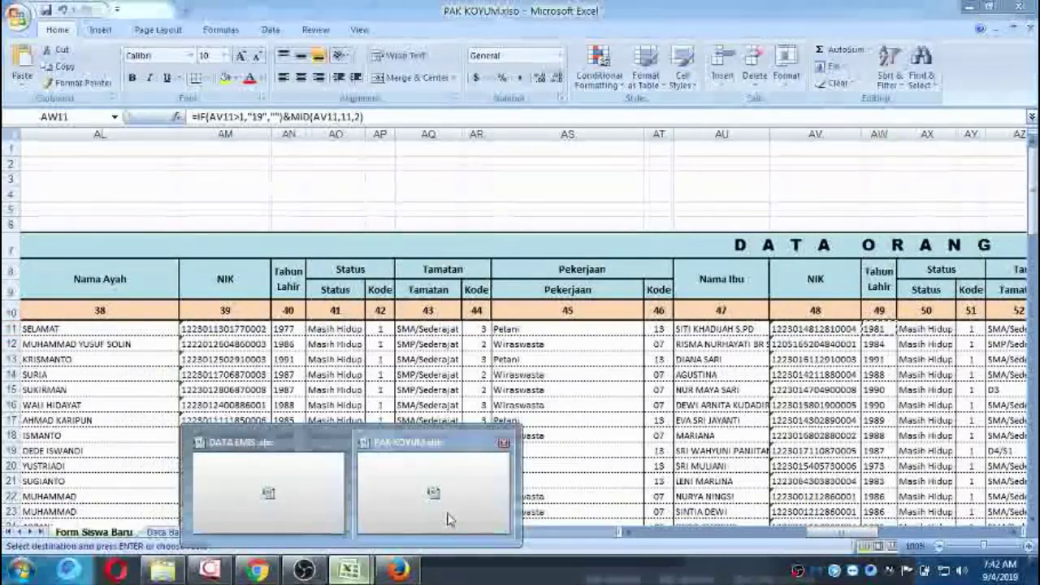
click(398, 569)
click(826, 108)
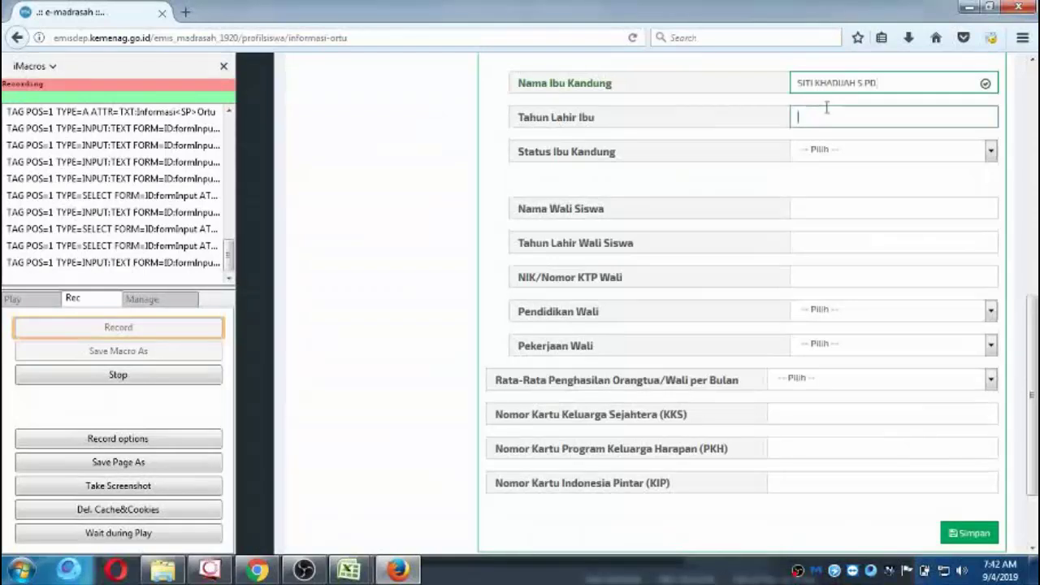
text(1981)
click(827, 152)
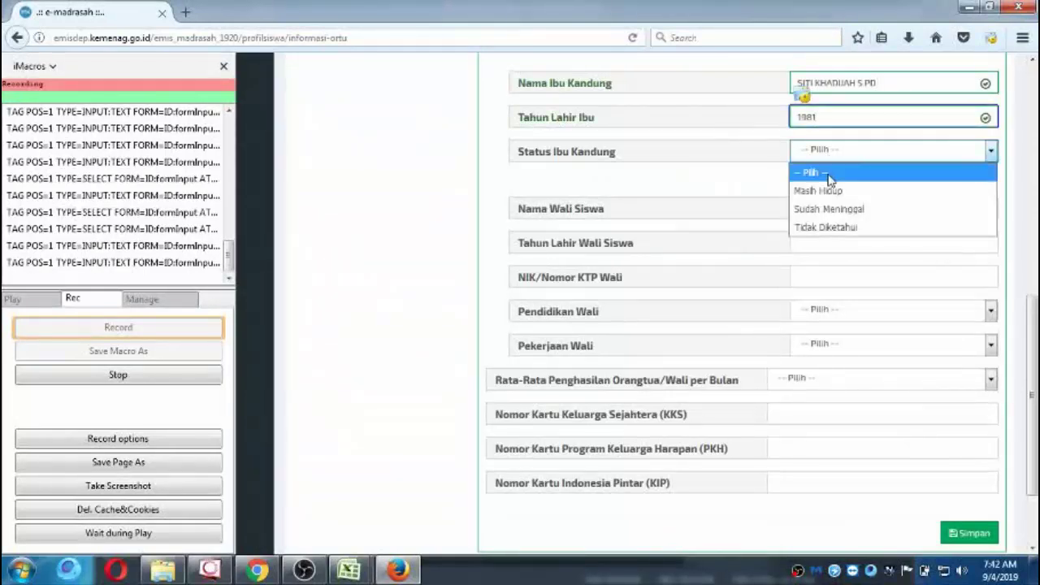
click(829, 191)
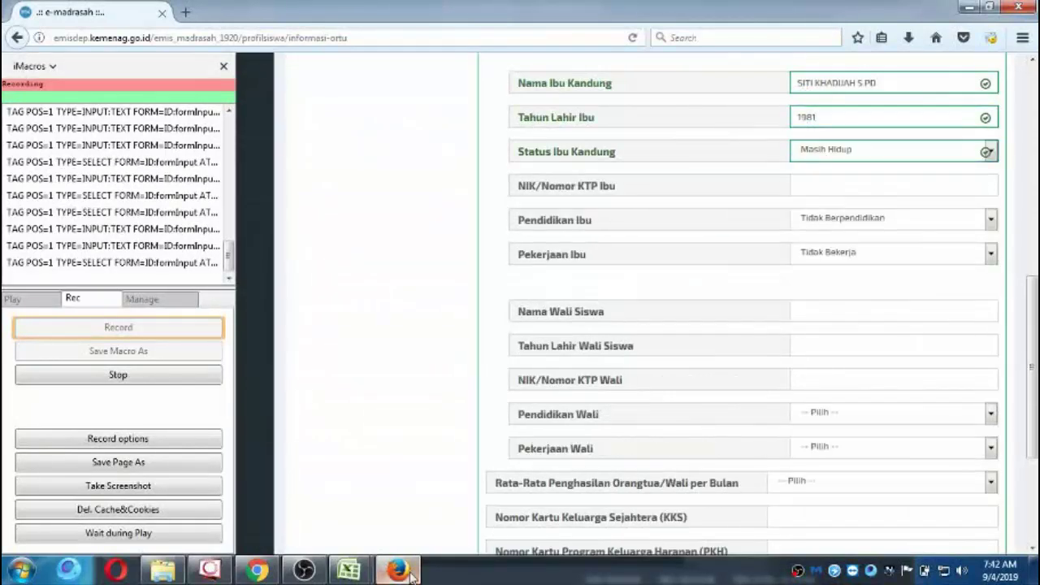
Select the mother's NIK in cell AV11 of the PAK KOYUM workbook.
mouse_move(391, 578)
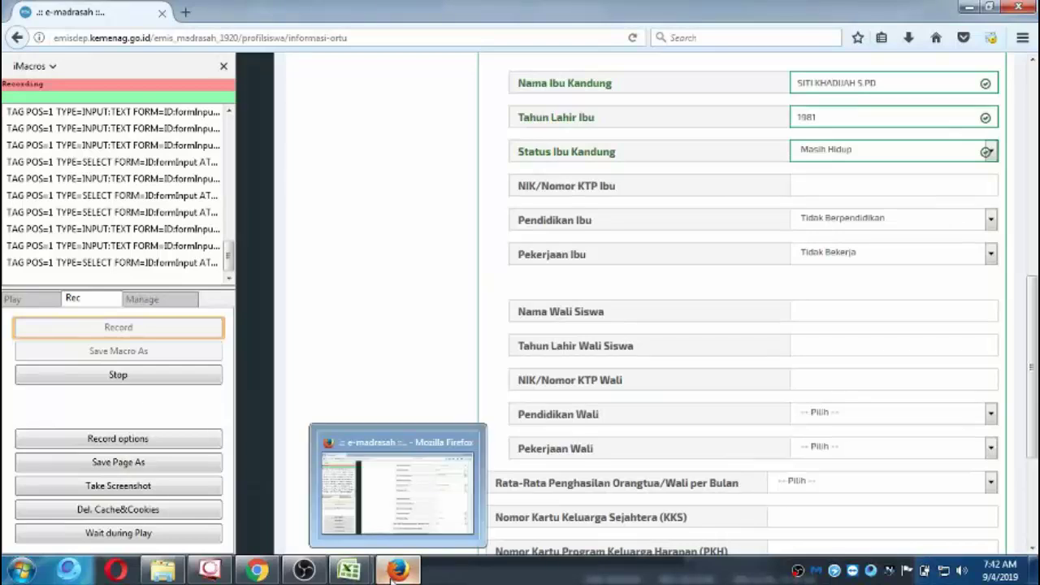
mouse_move(349, 571)
click(416, 487)
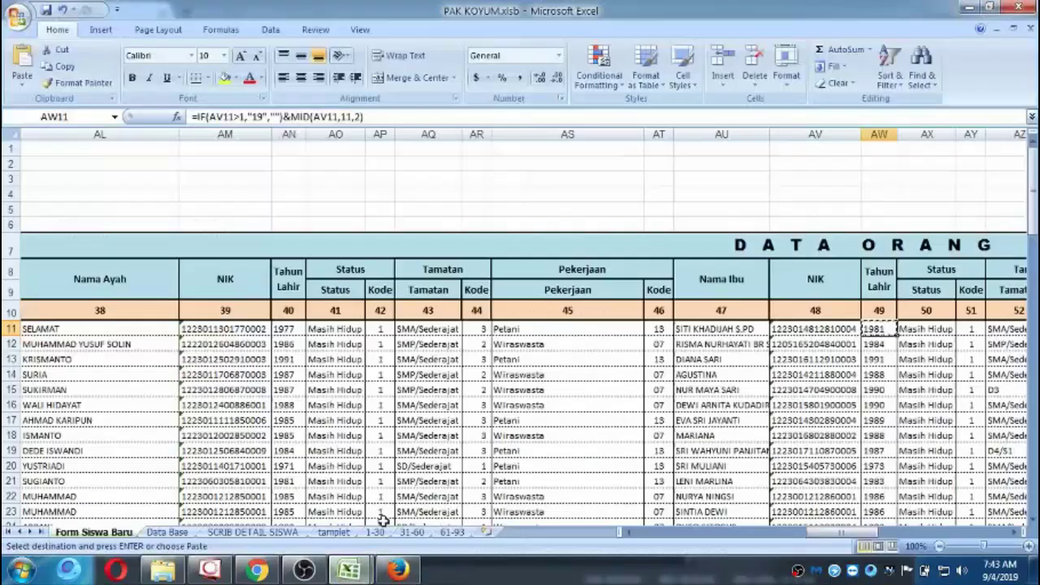
key(Left)
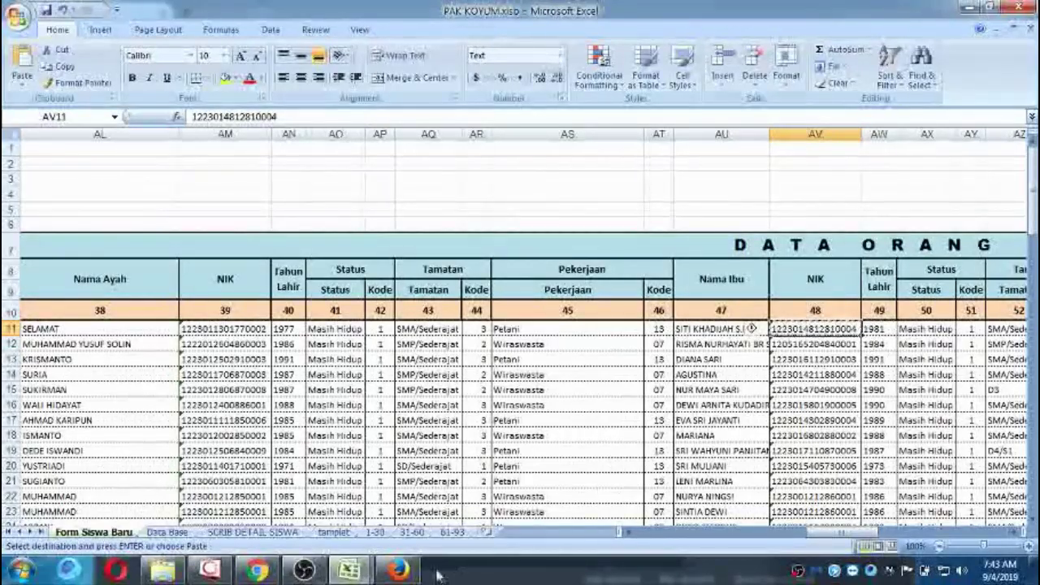
Paste the mother's NIK into the NIK/Nomor KTP Ibu field.
click(398, 571)
click(907, 190)
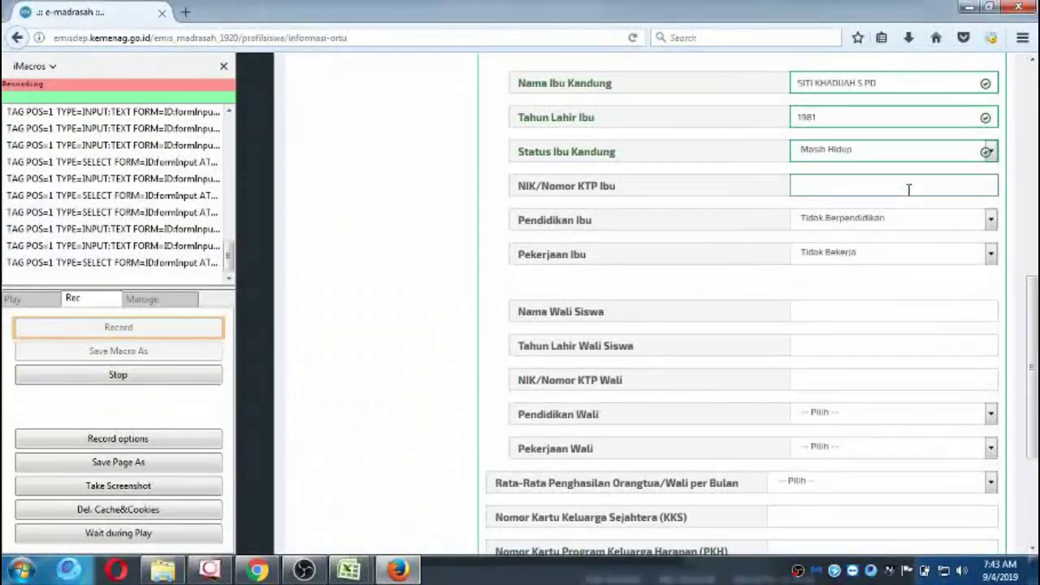
key(ctrl+v)
Change the workbook's mother education cell AZ11 to D4/S1 and copy it.
mouse_move(365, 578)
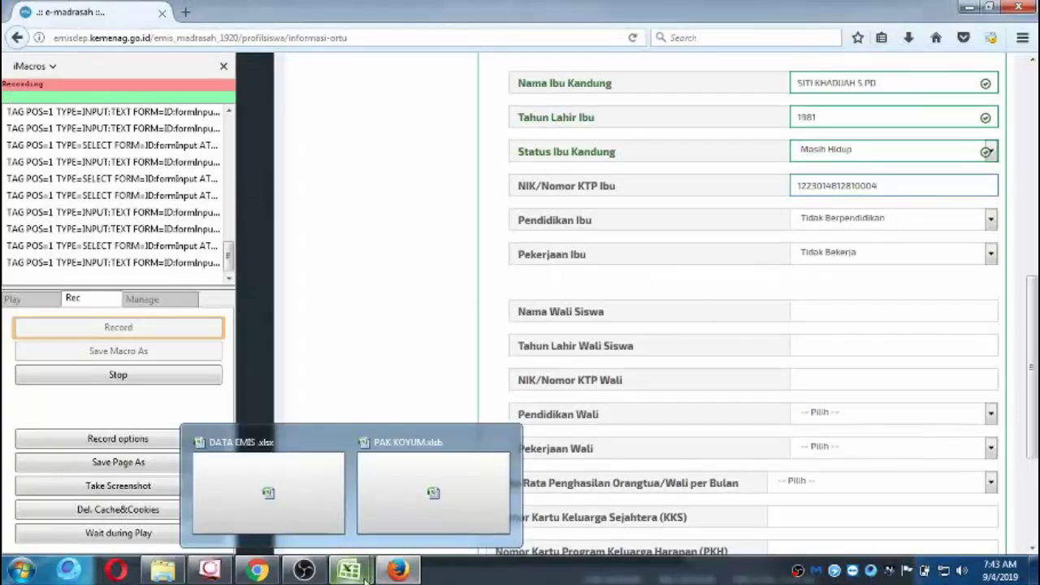
click(414, 508)
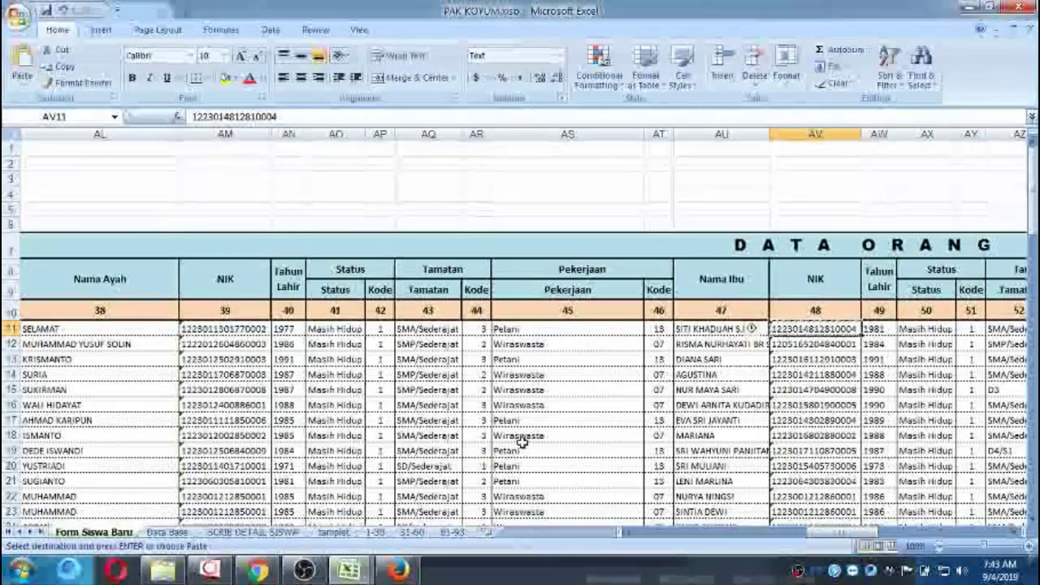
key(Right)
key(Right)
key(Right)
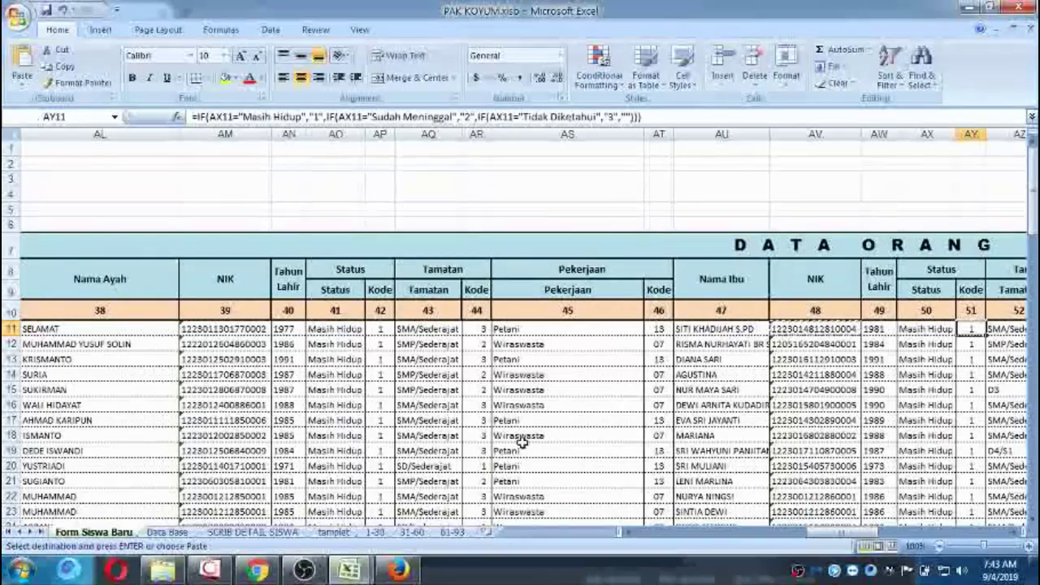
key(Right)
key(Right)
key(Left)
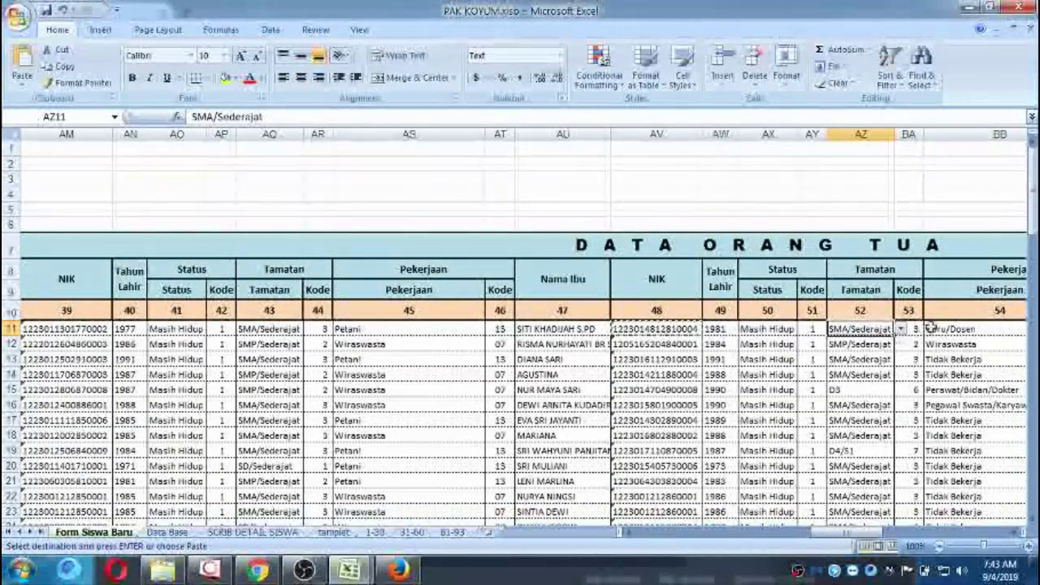
click(901, 328)
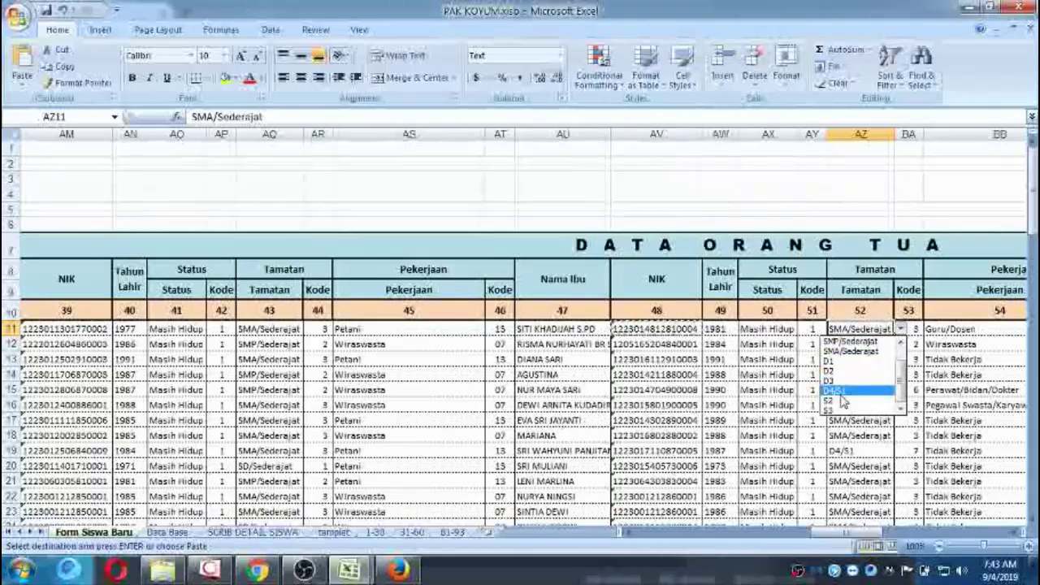
click(840, 391)
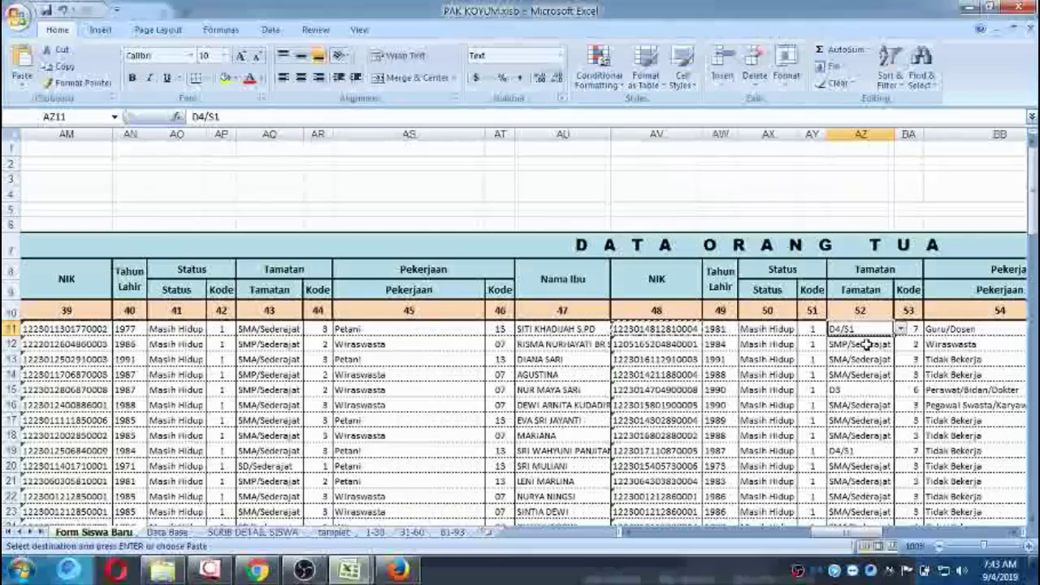
key(ctrl+c)
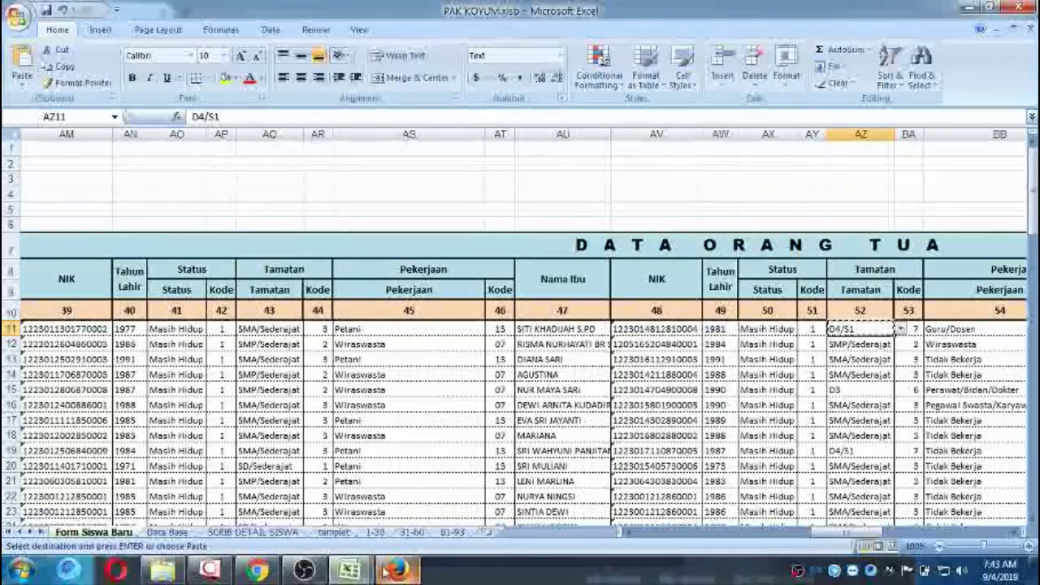
Set the mother's education to D4/S1 and her occupation to Guru/Dosen.
mouse_move(349, 571)
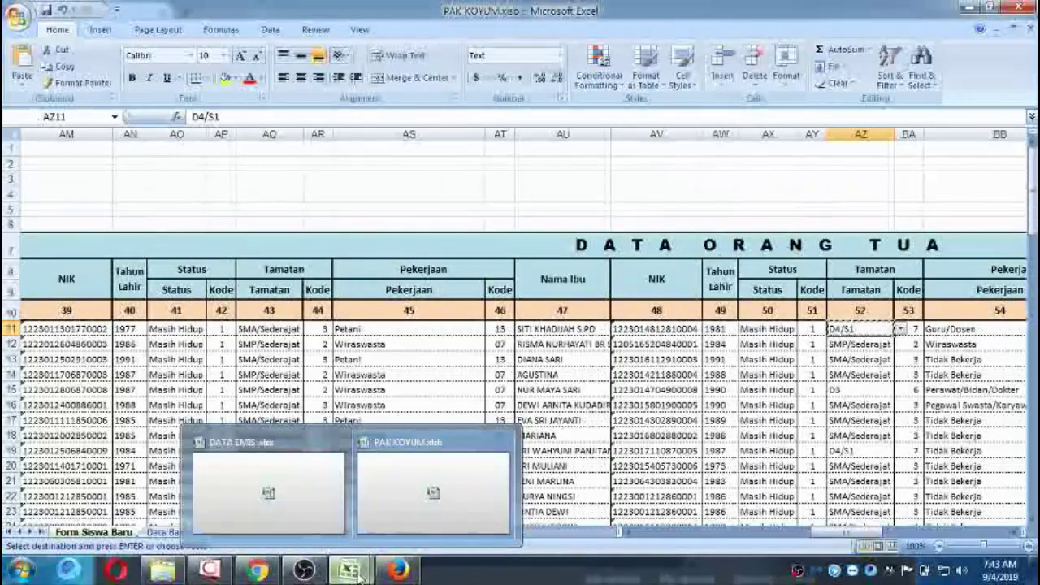
click(398, 571)
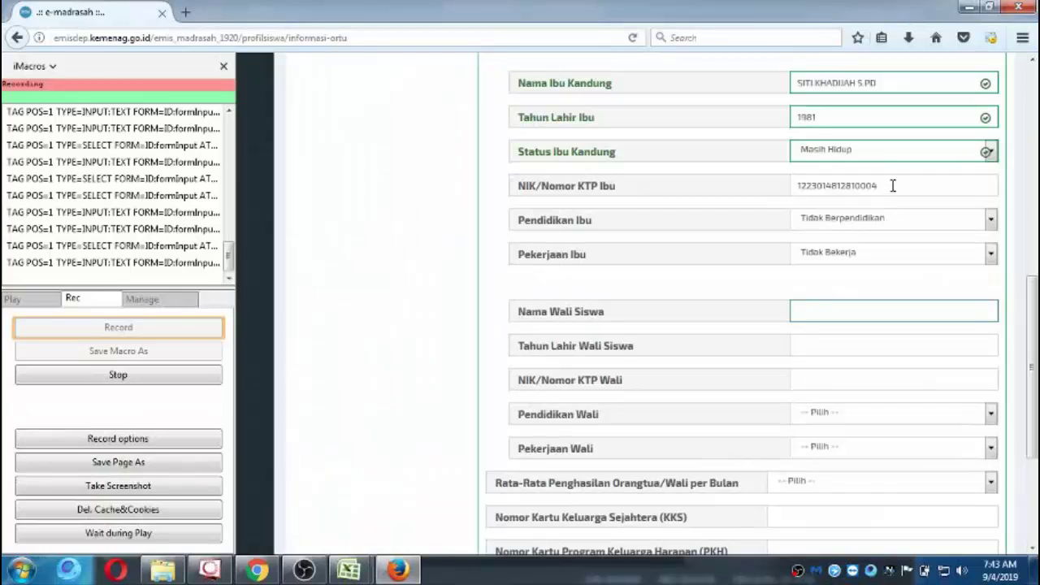
click(992, 221)
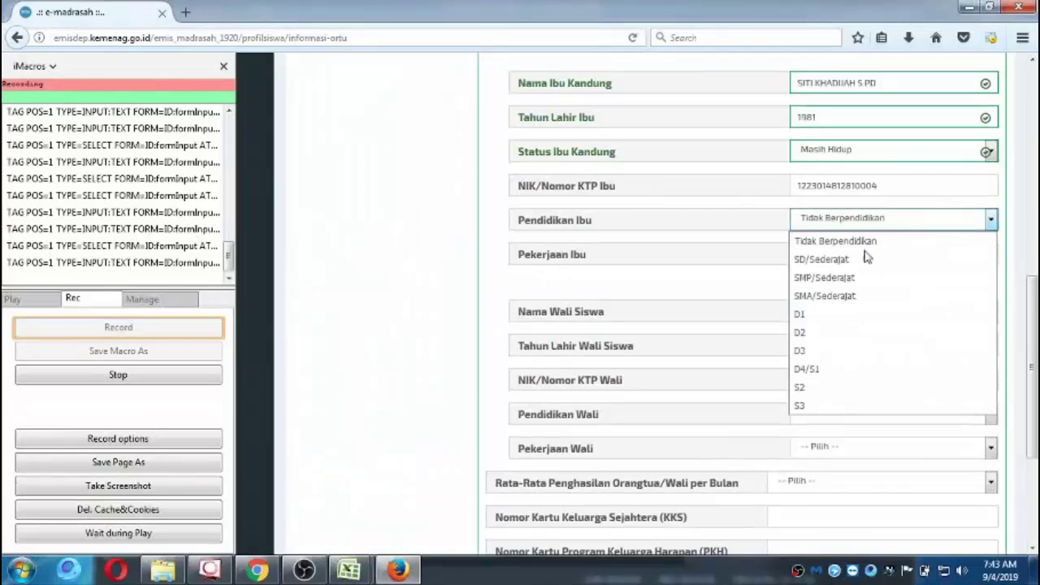
click(857, 371)
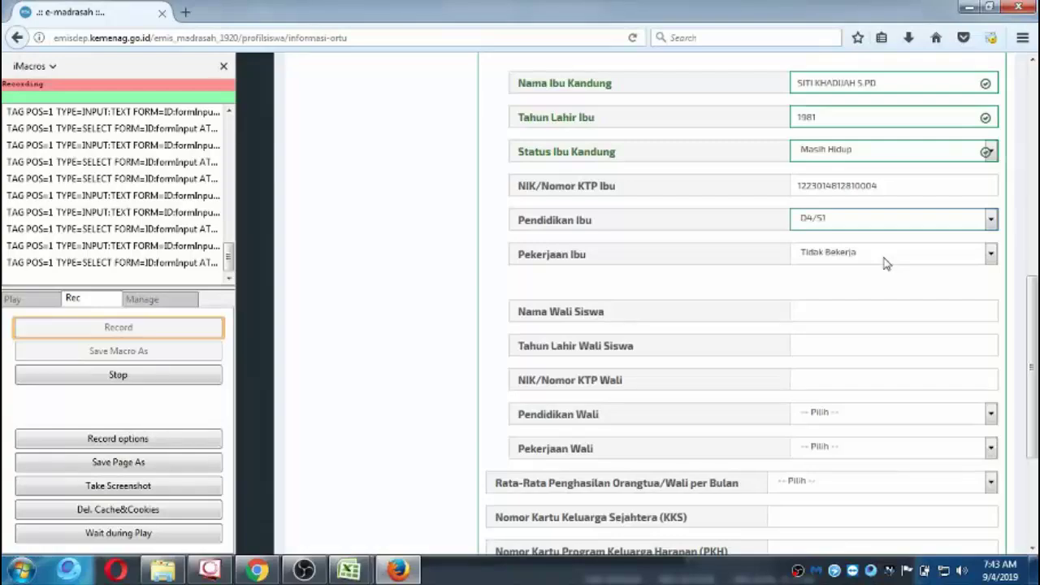
key(alt+Tab)
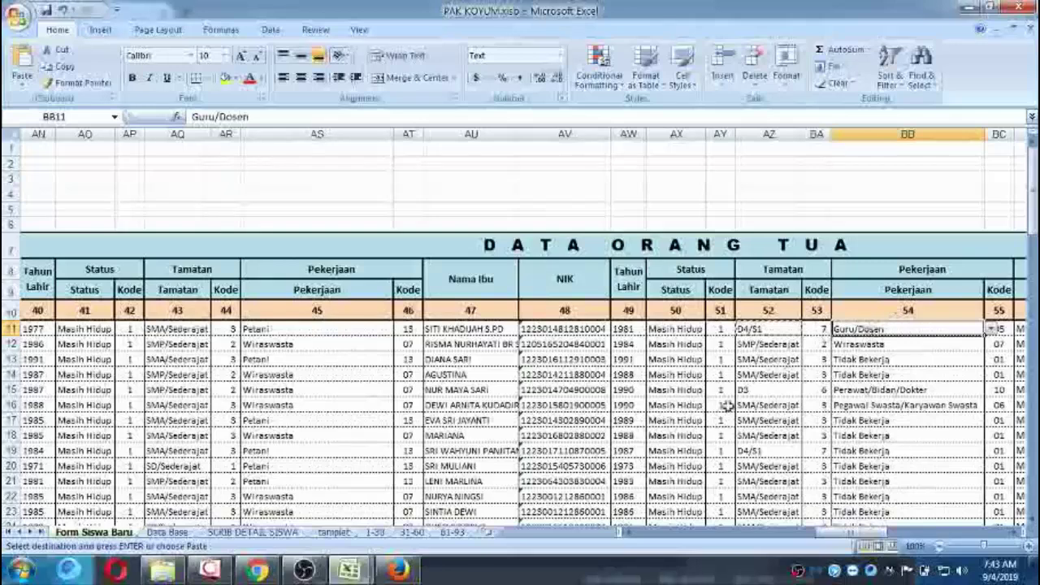
click(398, 570)
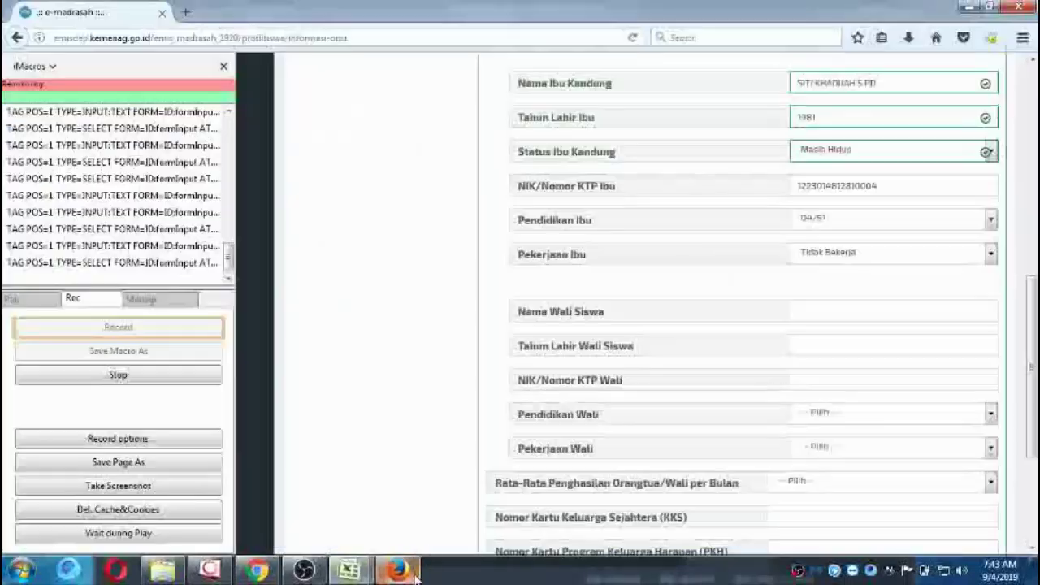
click(991, 258)
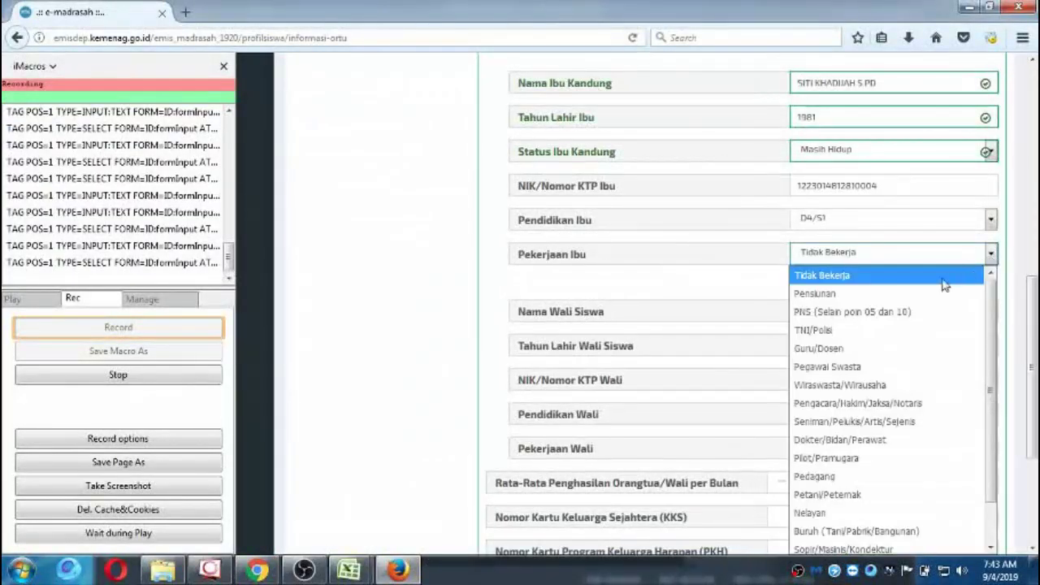
click(873, 343)
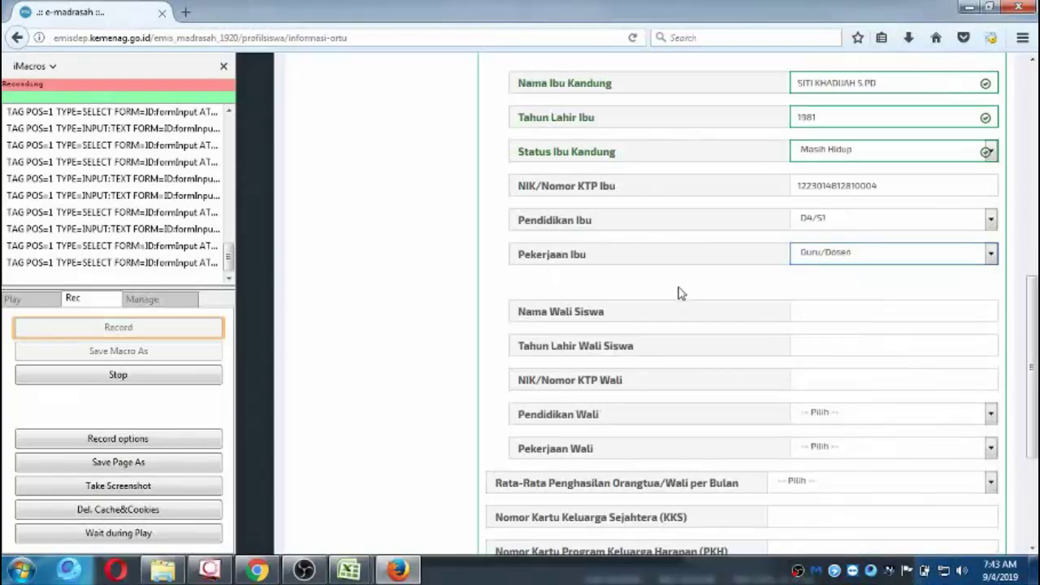
scroll(681, 293, down, 2)
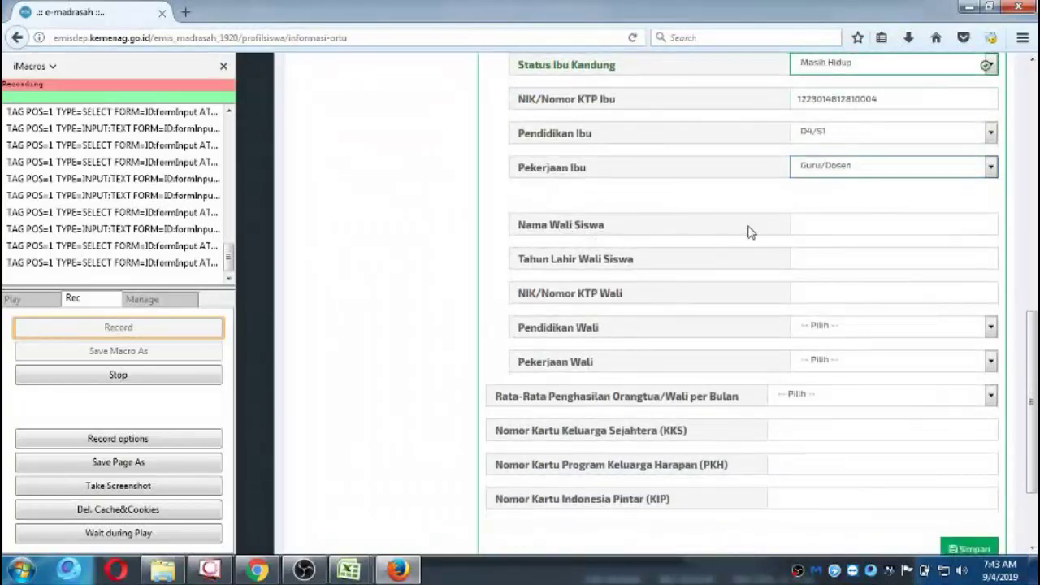
Move along row 11 of PAK KOYUM to the DATA WALI guardian NIK cell BM11 and paste there.
mouse_move(349, 568)
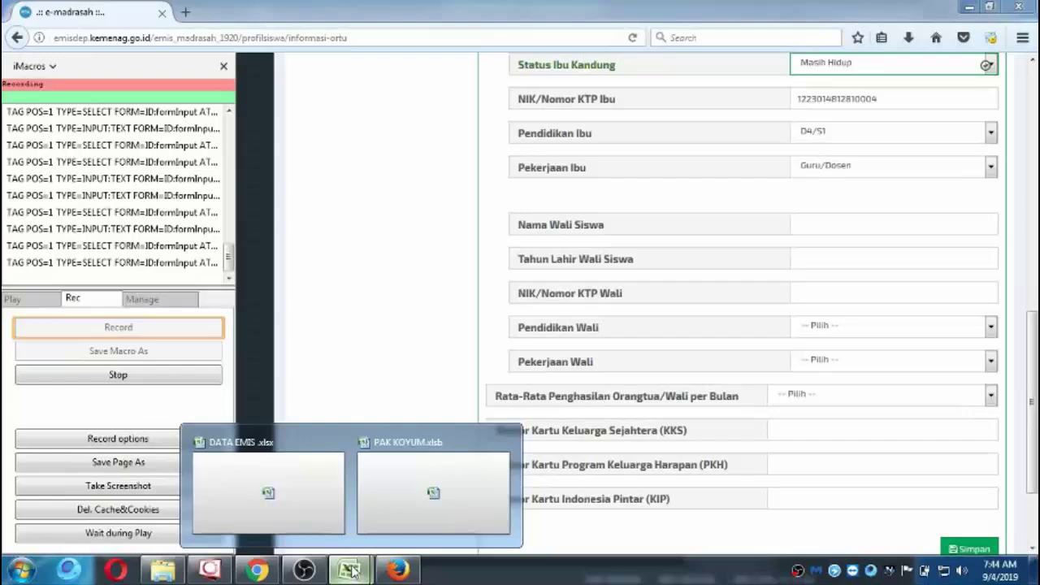
click(424, 490)
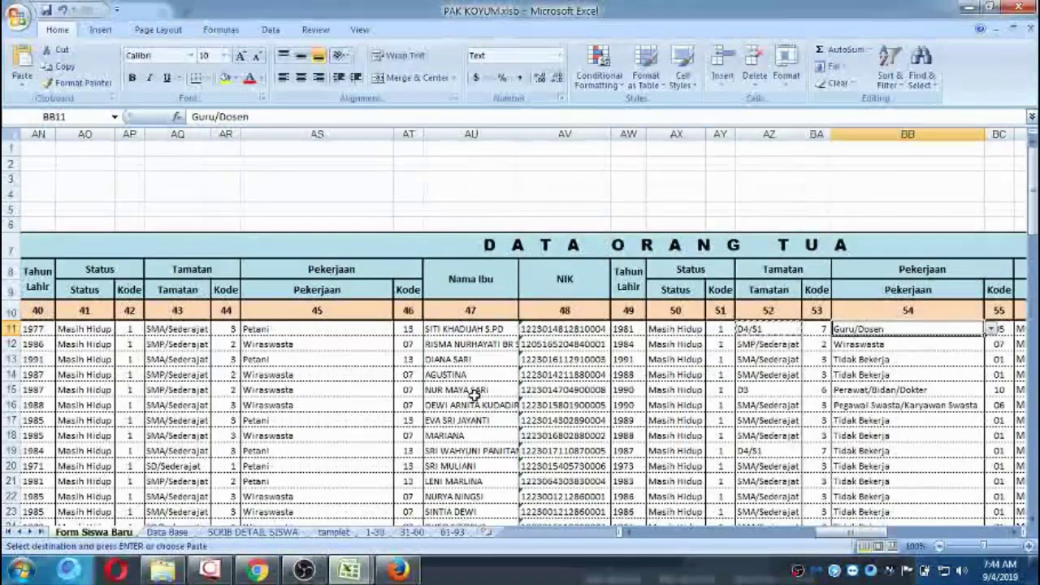
key(Right)
key(Right)
key(Right)
key(Right)
key(Right)
key(Right)
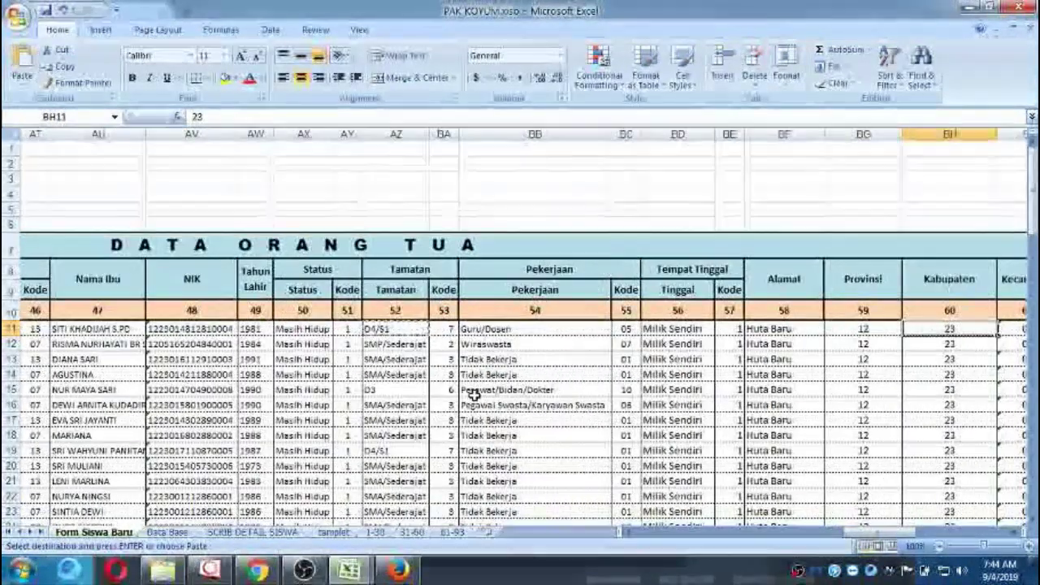
key(Right)
key(Right)
key(Right)
key(Right)
key(Right)
key(Right)
key(Left)
key(Left)
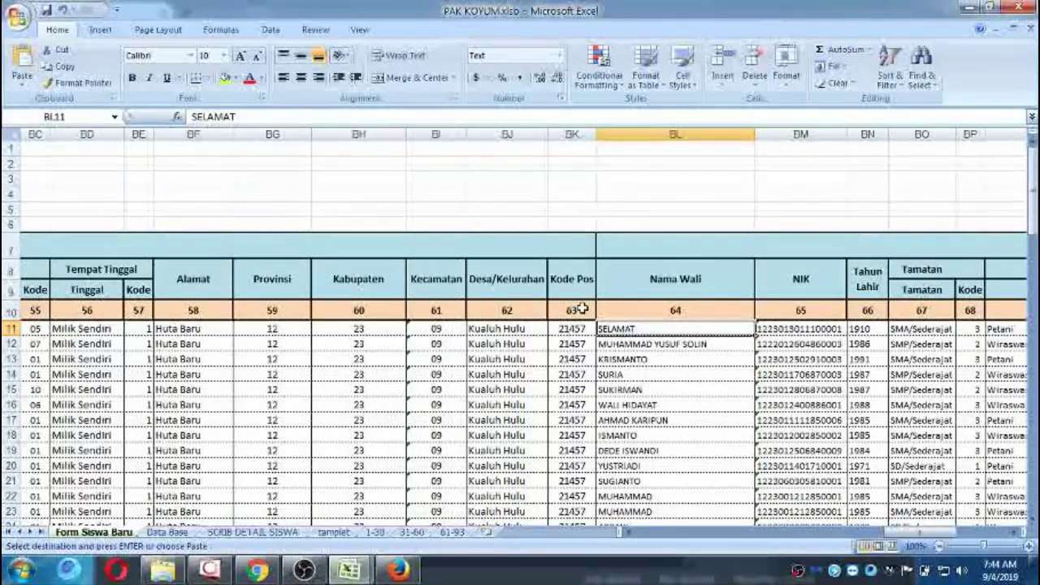
key(Left)
key(Left)
key(Left)
key(Left)
key(Left)
key(Left)
key(Left)
key(Left)
key(Left)
key(Left)
key(Left)
key(Left)
key(Left)
key(Left)
key(Left)
key(Left)
key(Left)
key(Left)
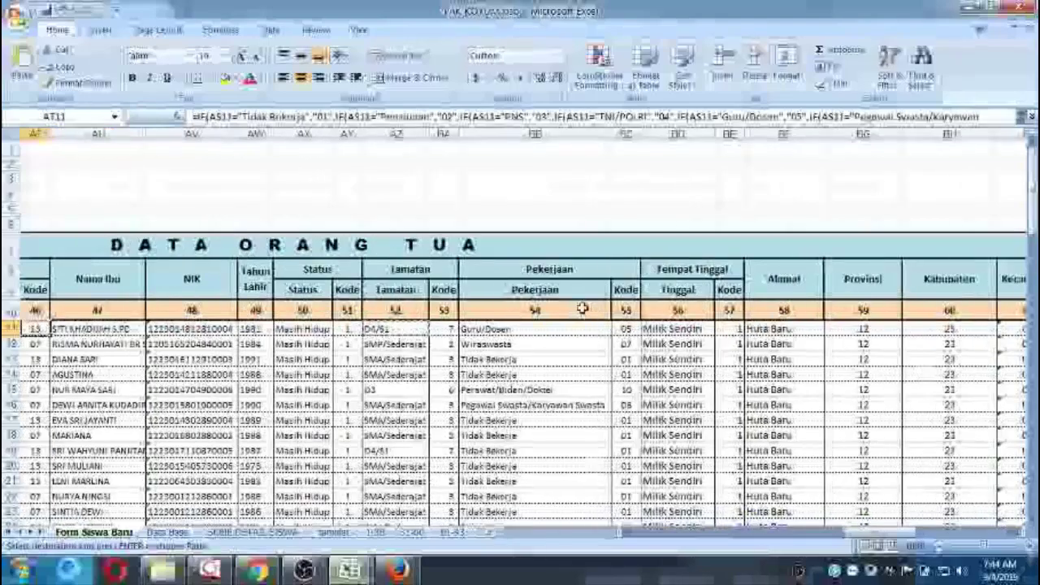
key(Left)
key(Left)
key(Left)
key(Left)
key(Left)
key(Left)
key(Left)
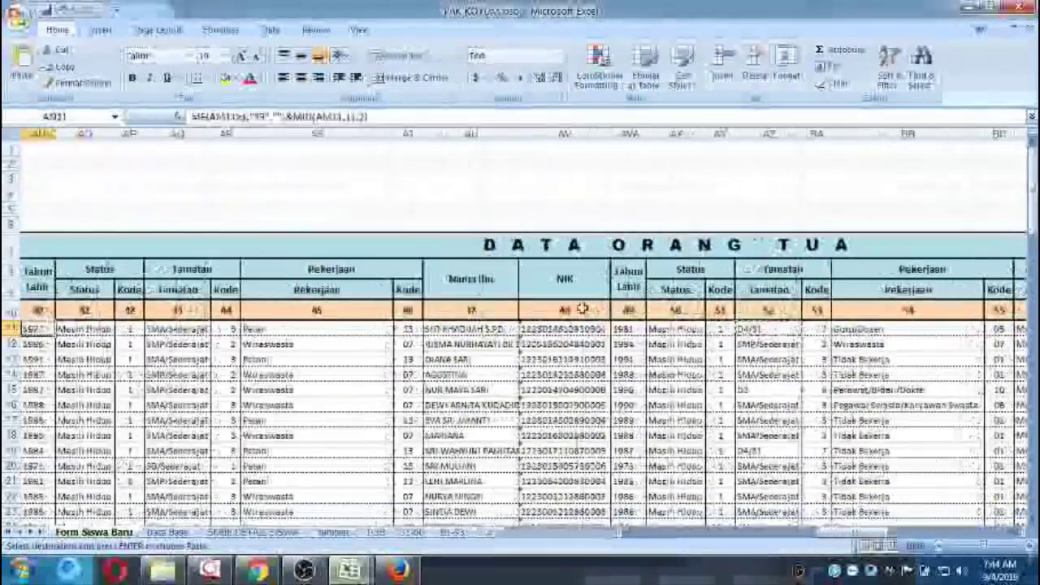
key(Left)
key(Left)
key(Right)
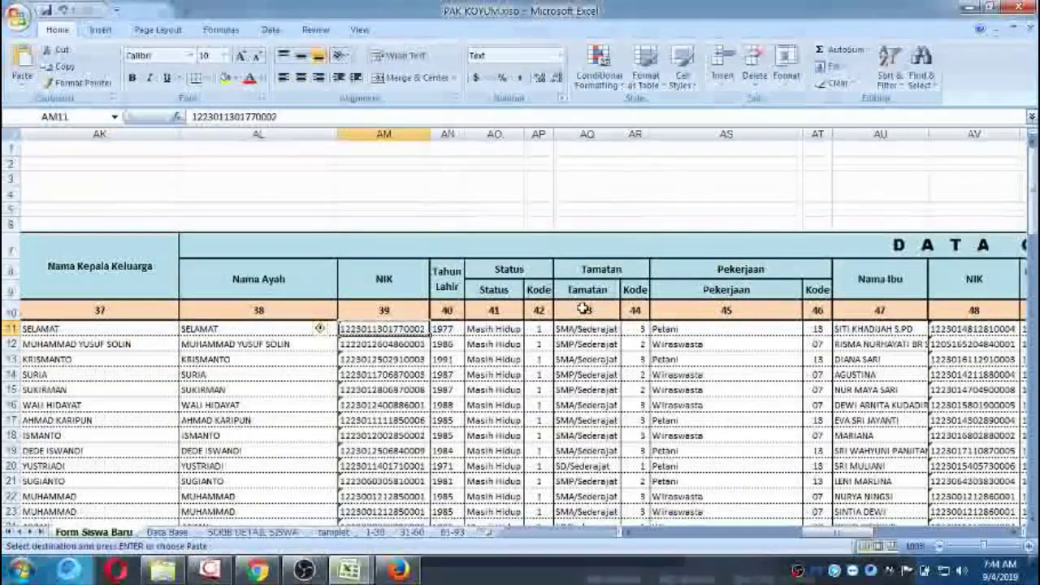
key(Right)
key(Right)
key(Right)
key(Right)
key(Right)
key(Right)
key(Right)
key(Right)
key(Right)
key(Right)
key(Right)
key(Right)
key(Right)
key(Right)
key(Right)
key(Right)
key(Right)
key(Right)
key(Right)
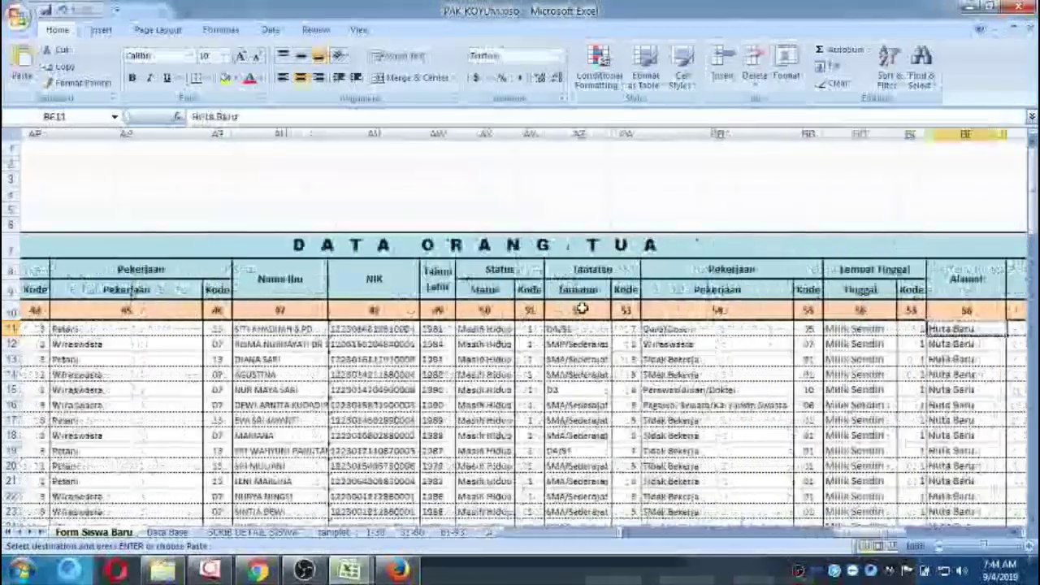
key(Right)
key(Right)
key(Right)
key(Right)
key(Right)
key(Right)
key(Right)
key(Right)
key(Right)
key(Right)
key(Right)
key(Right)
key(Right)
key(Left)
key(Left)
key(Right)
key(Right)
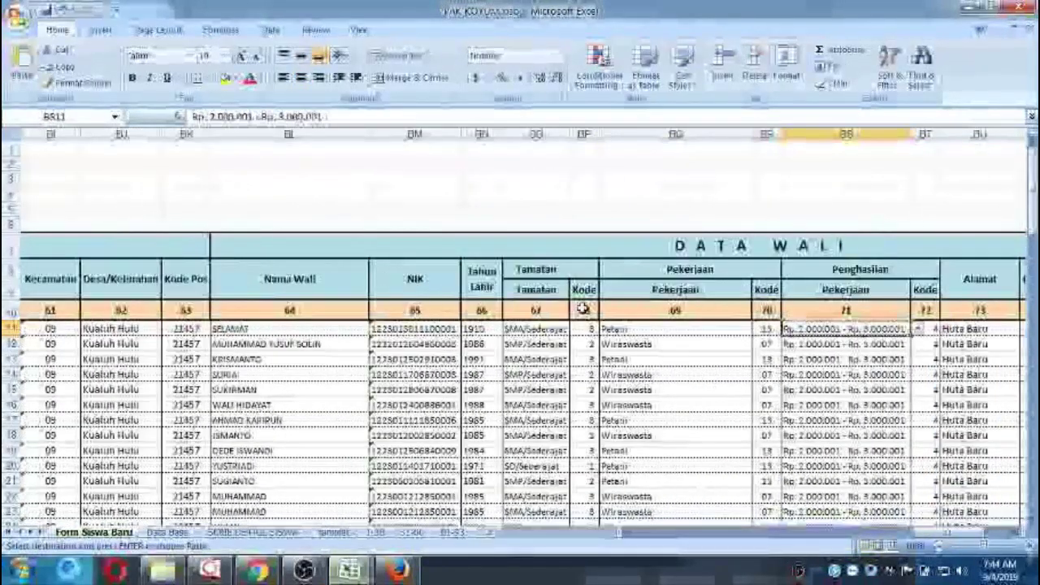
key(Left)
key(Left)
key(Left)
key(Left)
key(Left)
key(Left)
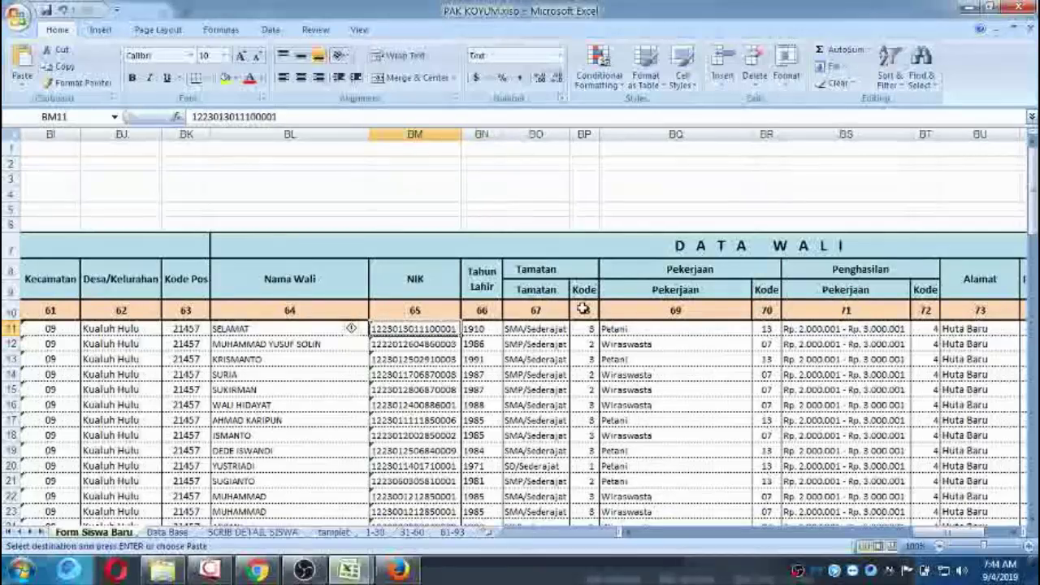
key(ctrl+v)
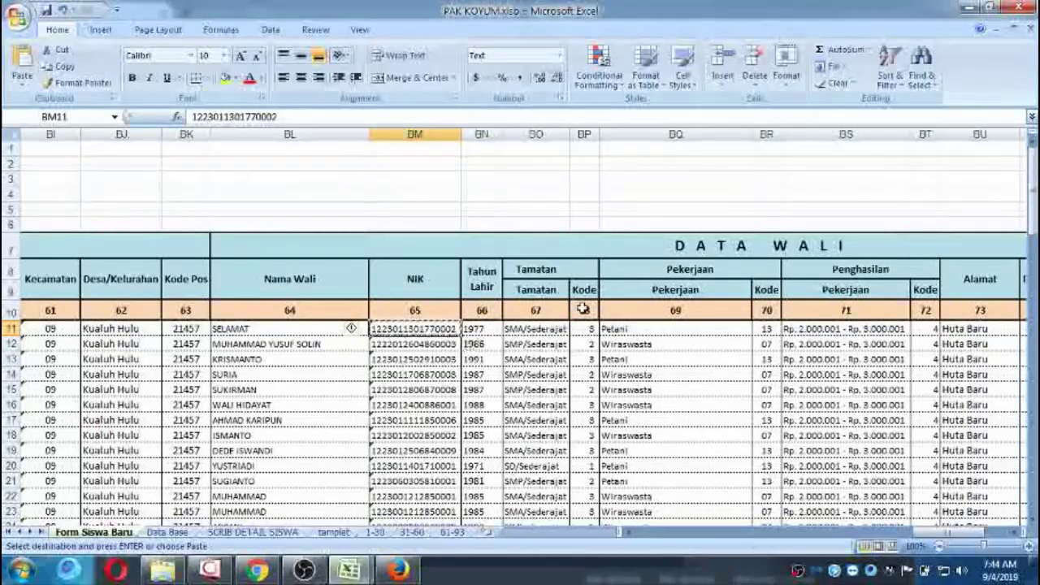
Clear the value pasted into NIK/Nomor KTP Wali, leaving the field empty.
click(397, 569)
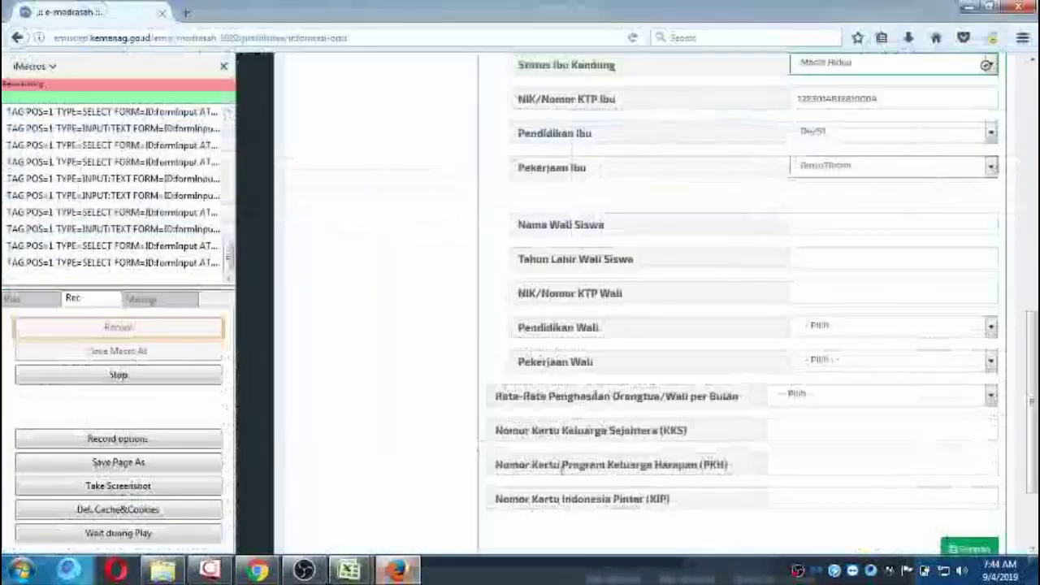
click(823, 295)
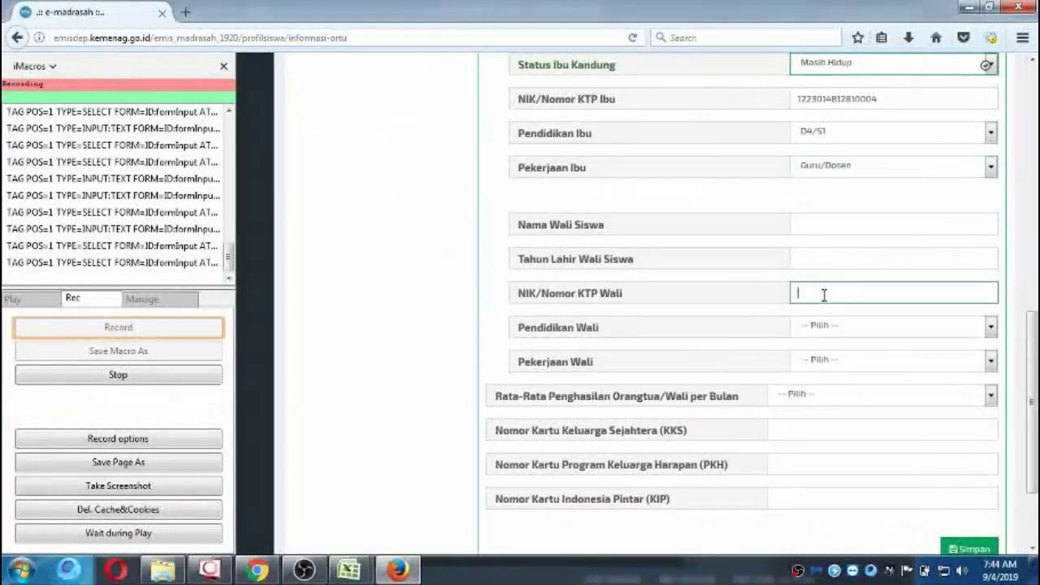
key(ctrl+v)
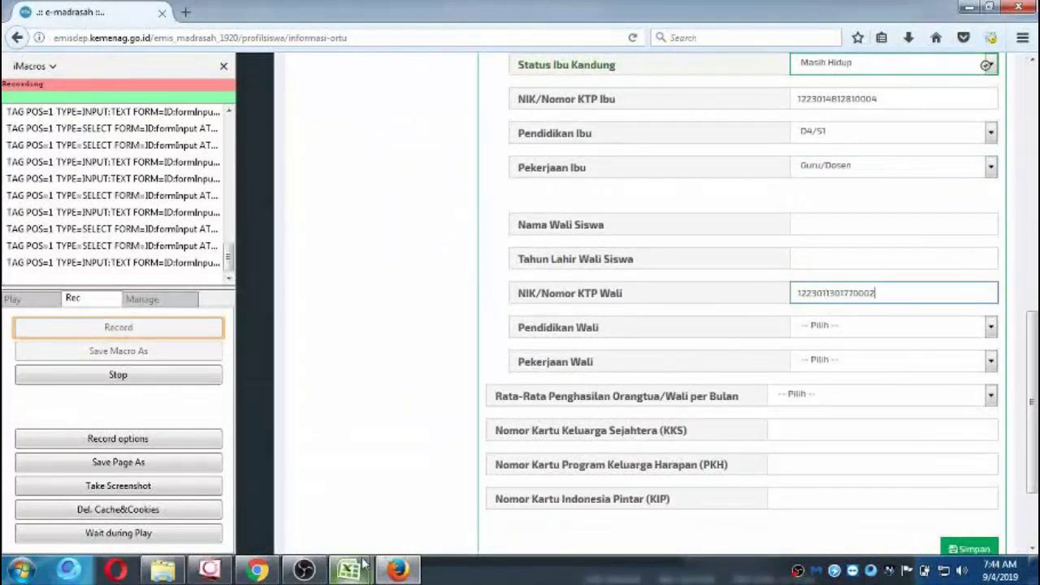
mouse_move(364, 568)
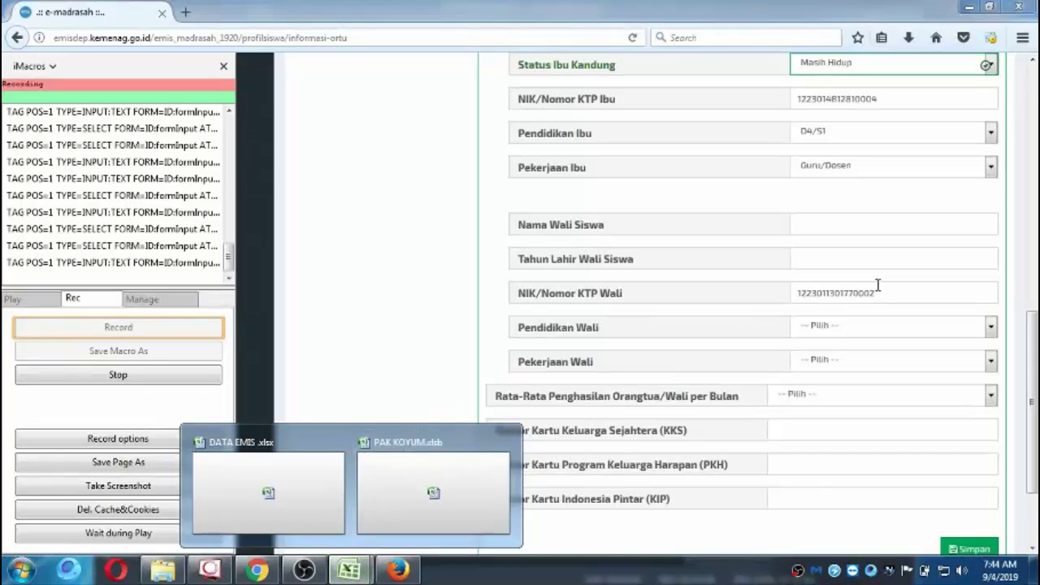
drag(891, 290, 782, 284)
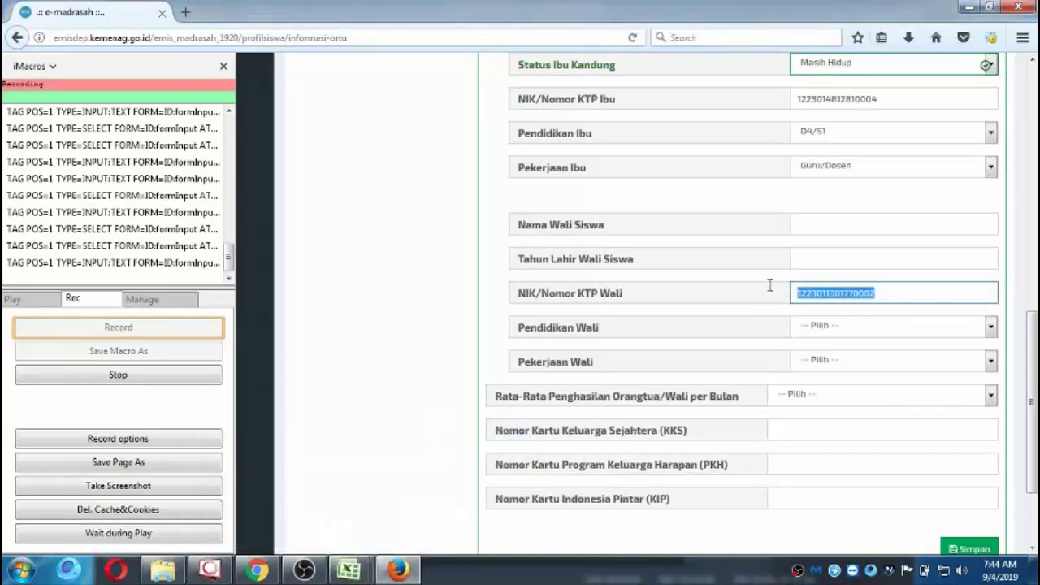
key(BackSpace)
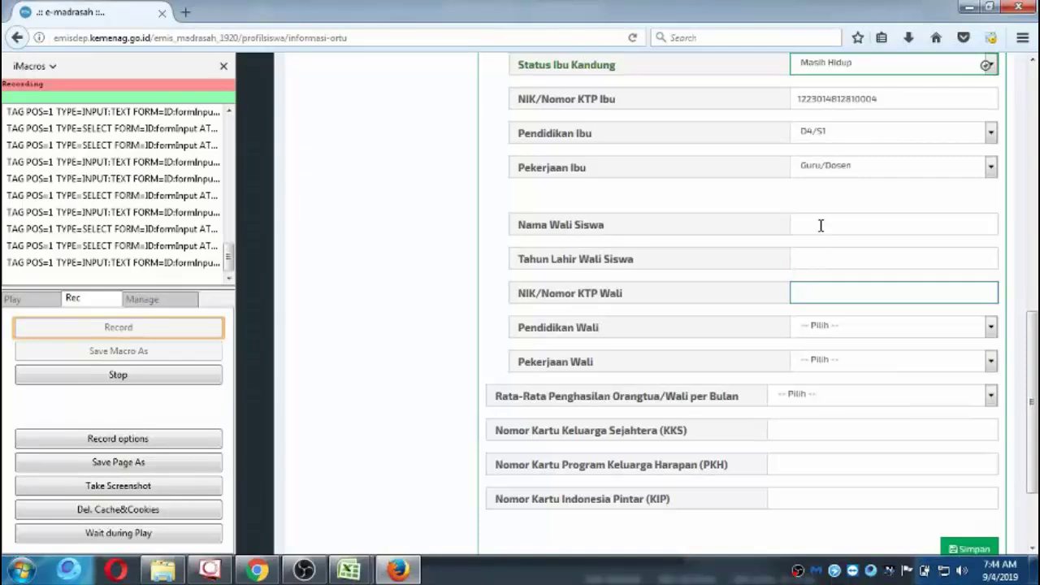
Copy the guardian's name from cell BL11 of the PAK KOYUM workbook.
click(820, 219)
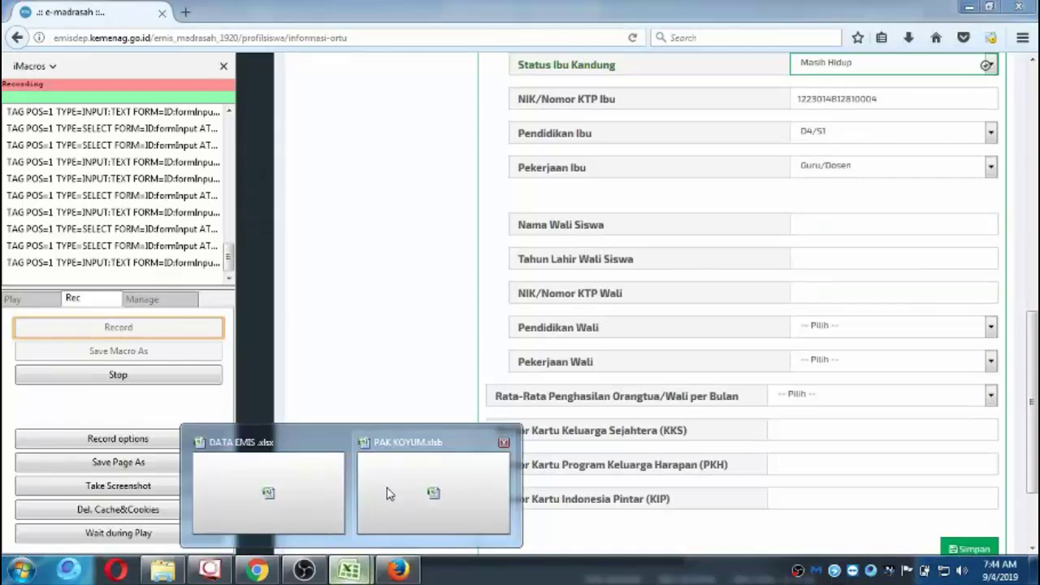
click(401, 492)
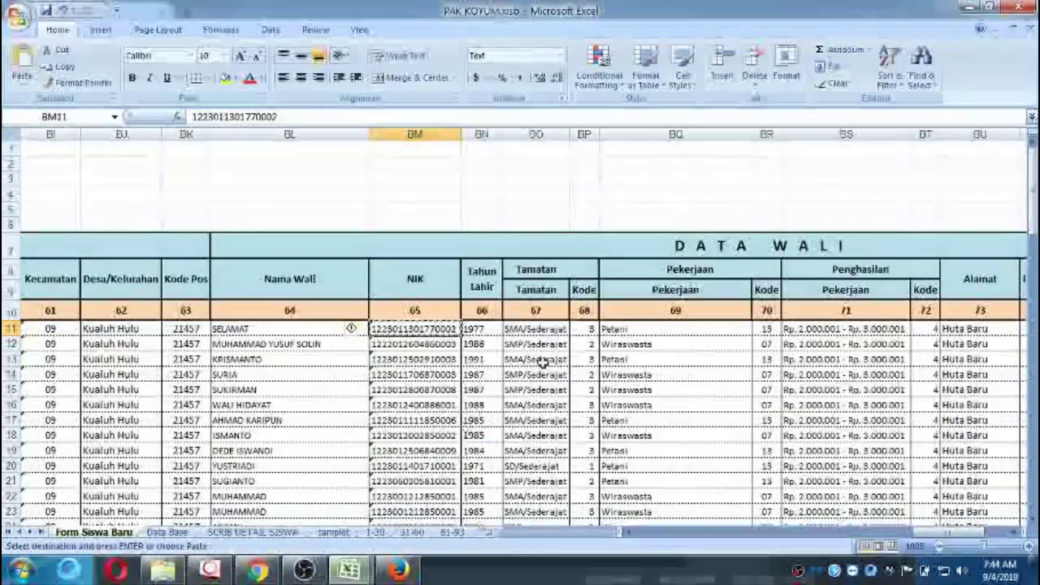
click(280, 331)
key(ctrl+c)
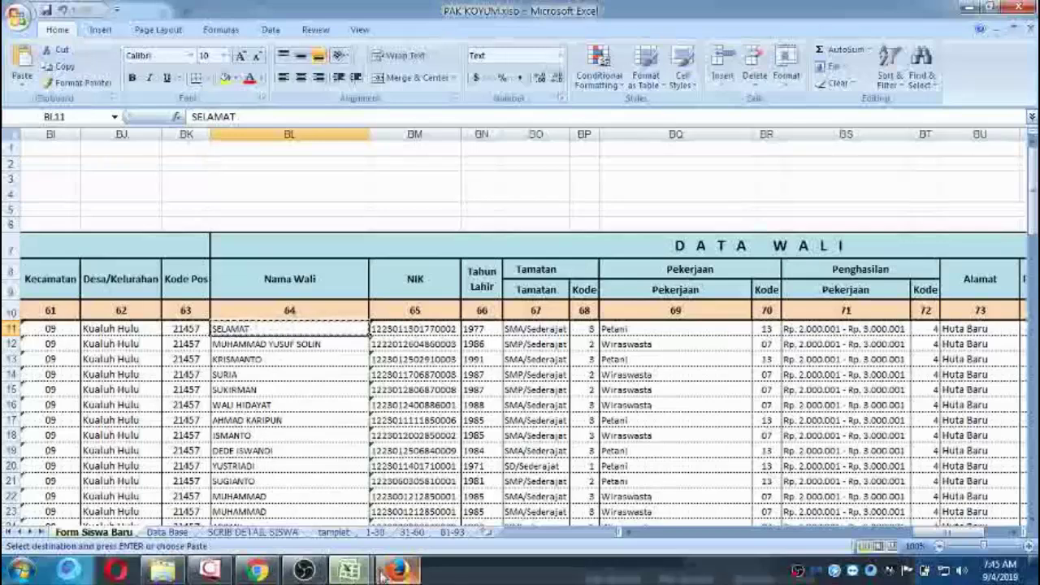
Paste the guardian's name into Nama Wali Siswa and birth year 1977 from BN11 into Tahun Lahir Wali Siswa.
click(394, 455)
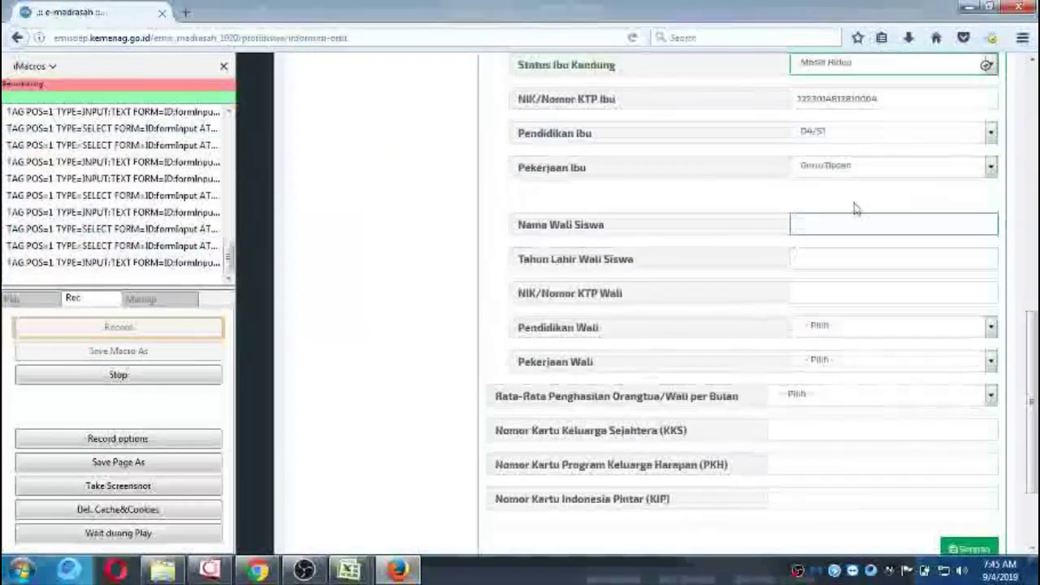
key(ctrl+v)
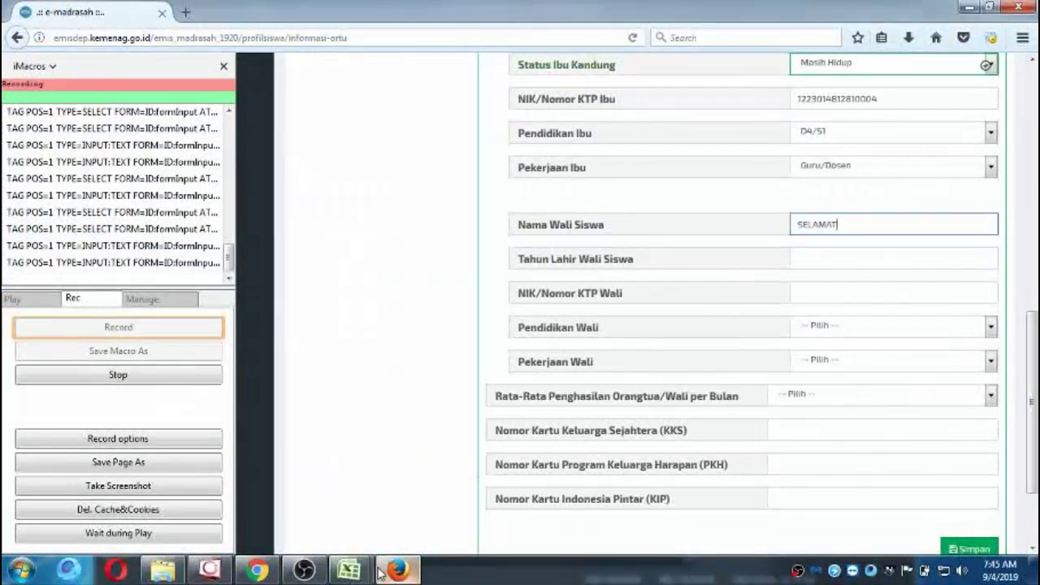
mouse_move(364, 574)
click(467, 508)
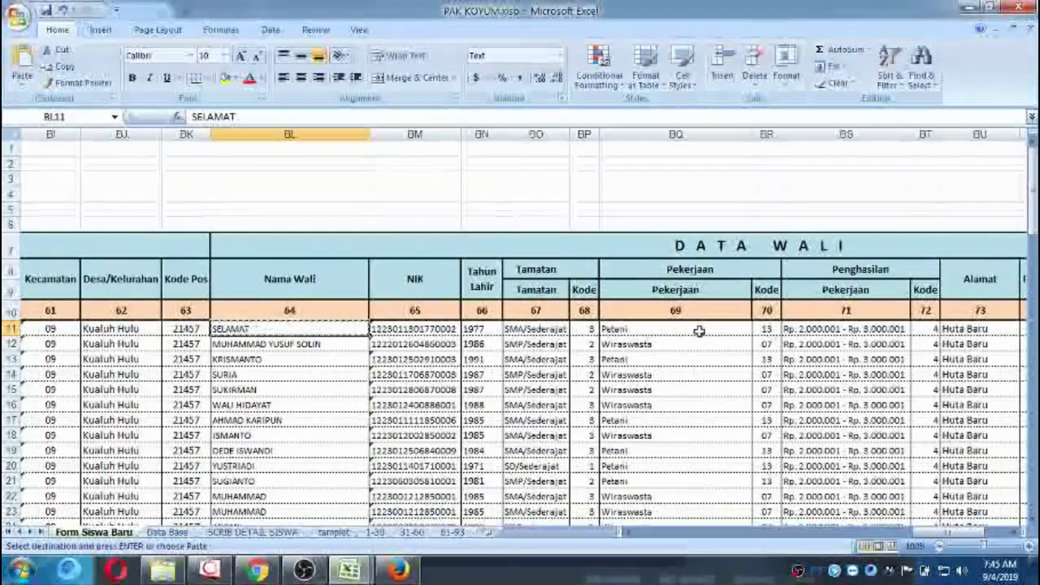
click(475, 329)
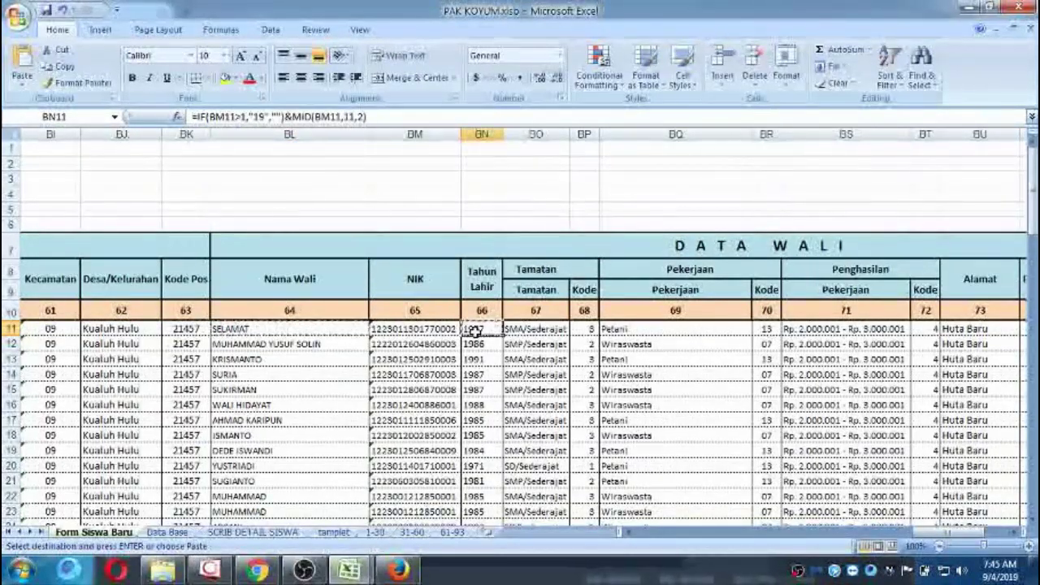
key(ctrl+c)
click(399, 570)
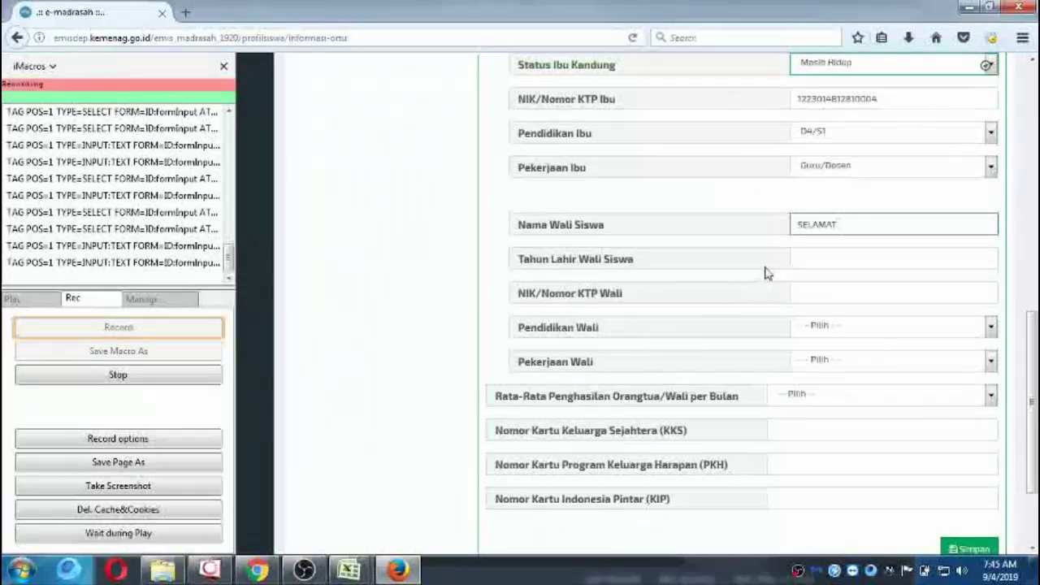
click(804, 266)
key(ctrl+v)
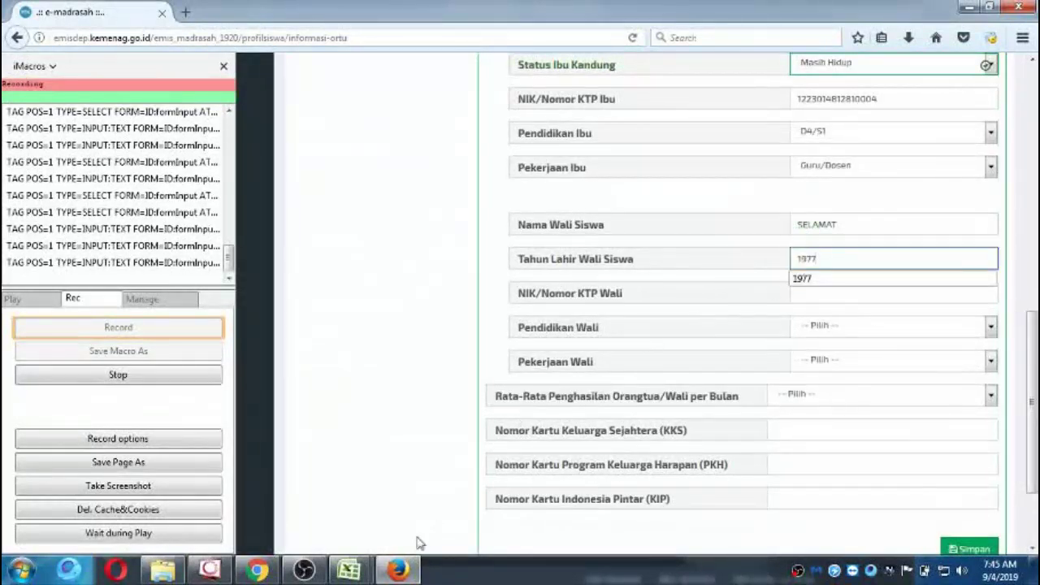
Copy the guardian's NIK from BM11 into the NIK/Nomor KTP Wali field.
mouse_move(384, 575)
mouse_move(349, 570)
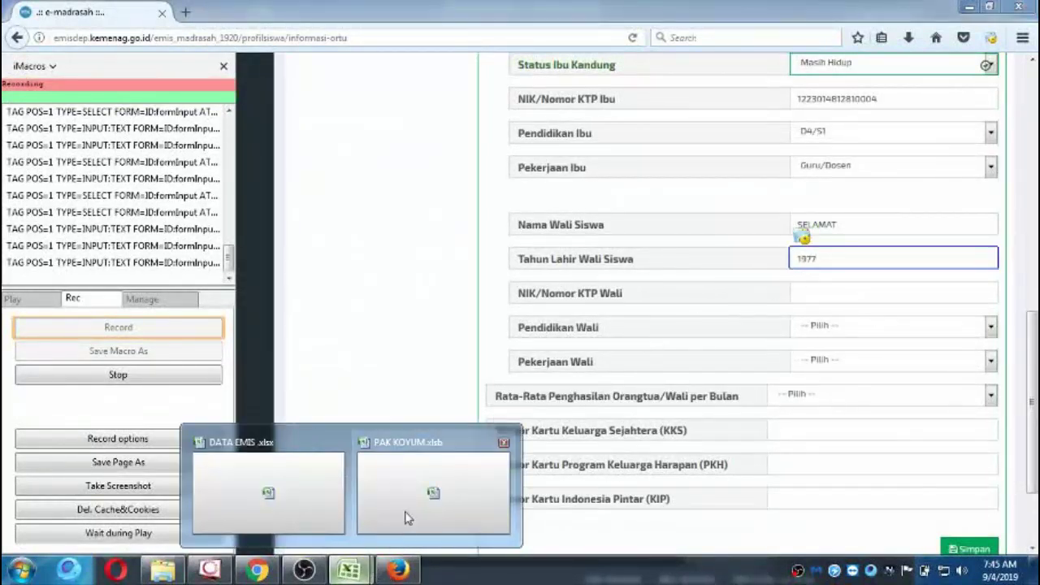
click(430, 495)
click(436, 328)
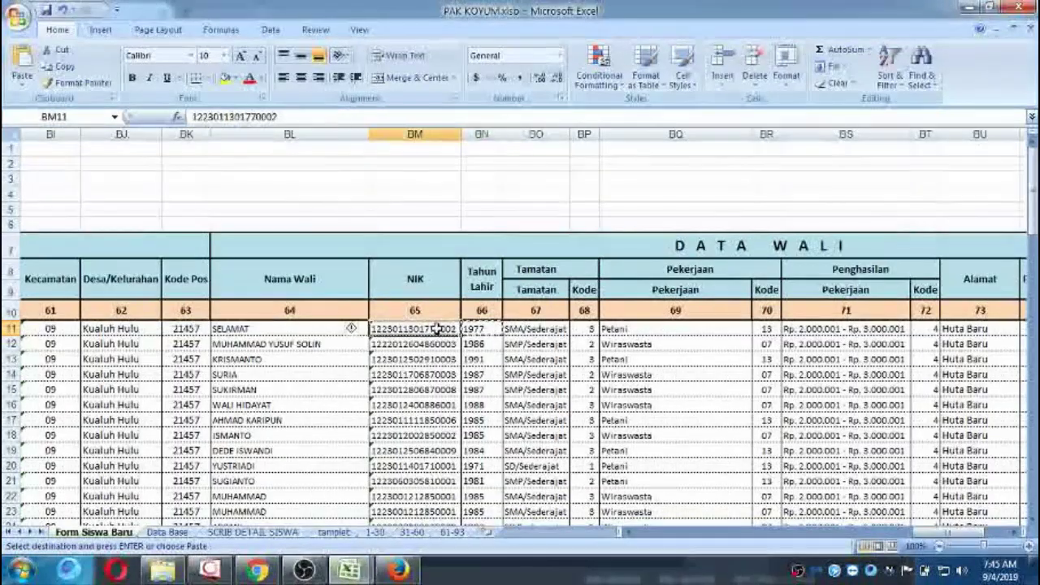
click(398, 570)
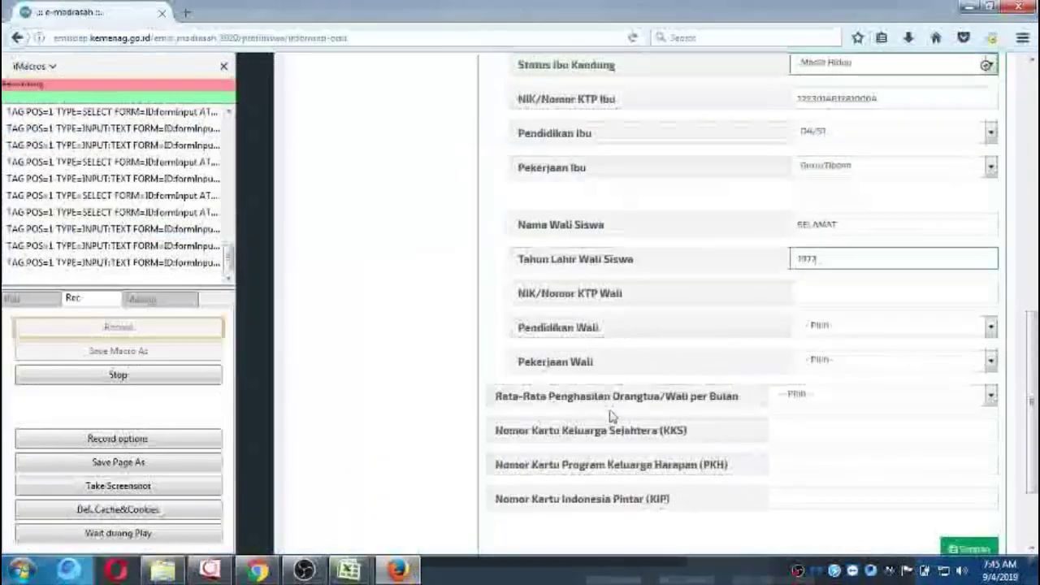
click(820, 294)
key(ctrl+v)
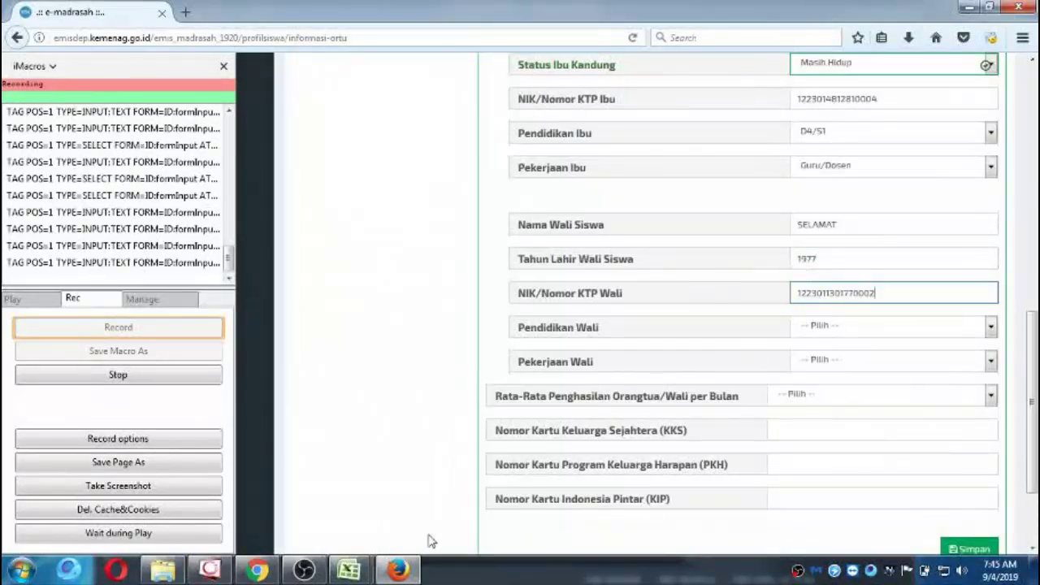
Select the guardian's education cell BO11 in the workbook, then return to the EMIS form.
mouse_move(349, 570)
click(425, 500)
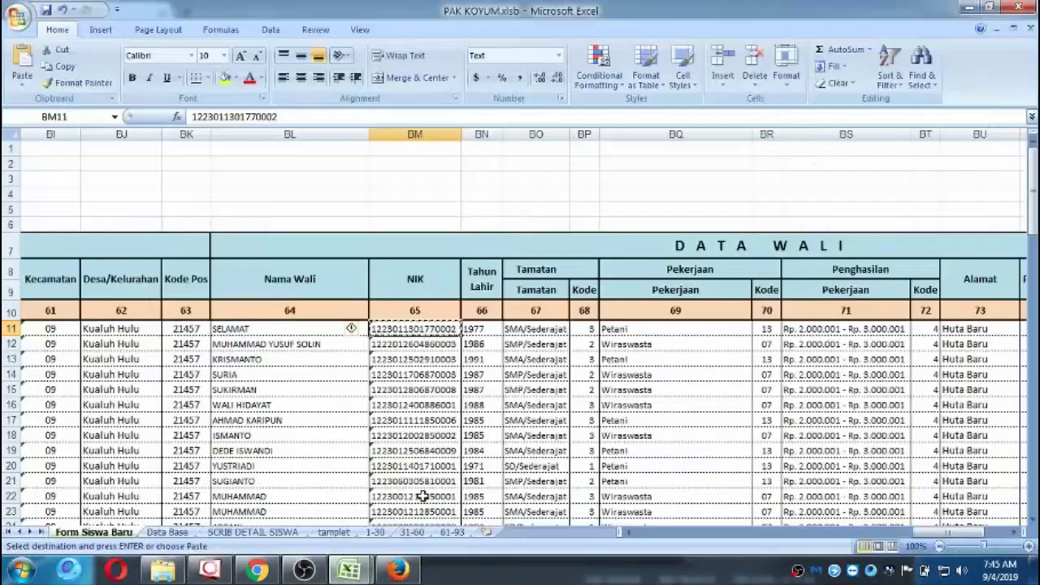
key(Right)
key(Right)
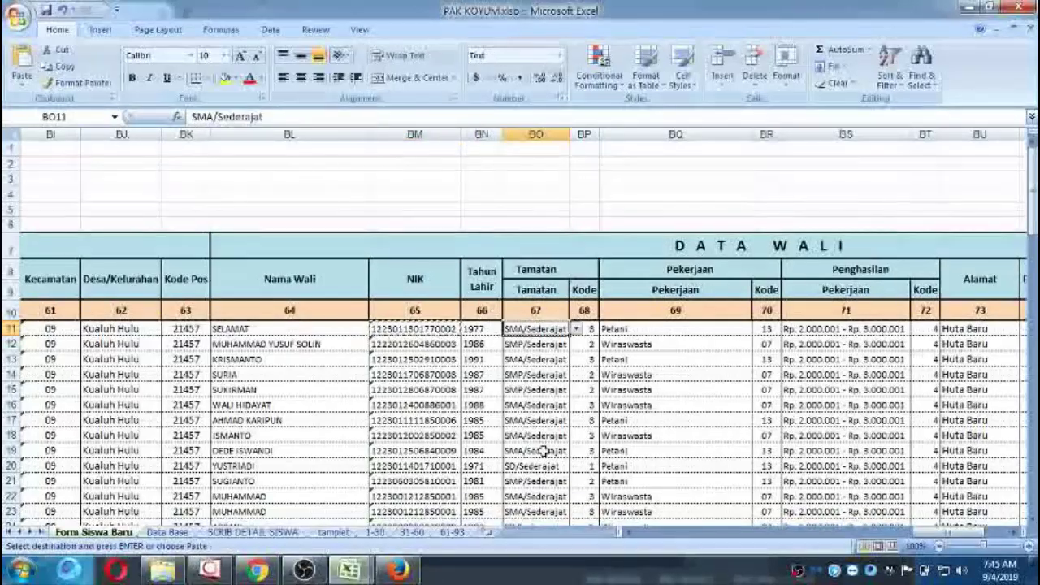
click(398, 570)
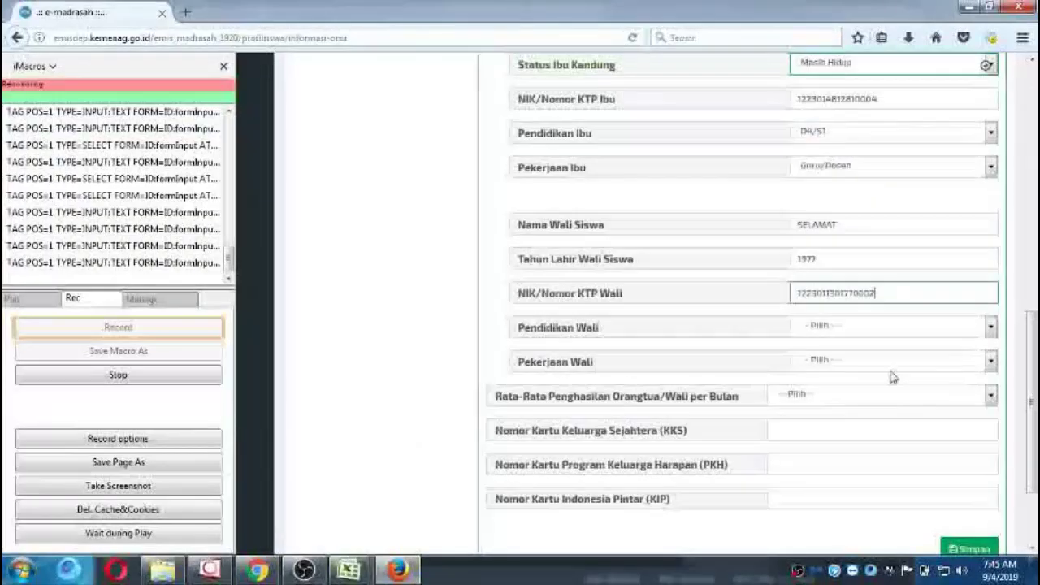
Set guardian education to SMA/Sederajat, occupation Petani/Peternak and income Rp 2.000.001 - 3.000.000.
click(991, 327)
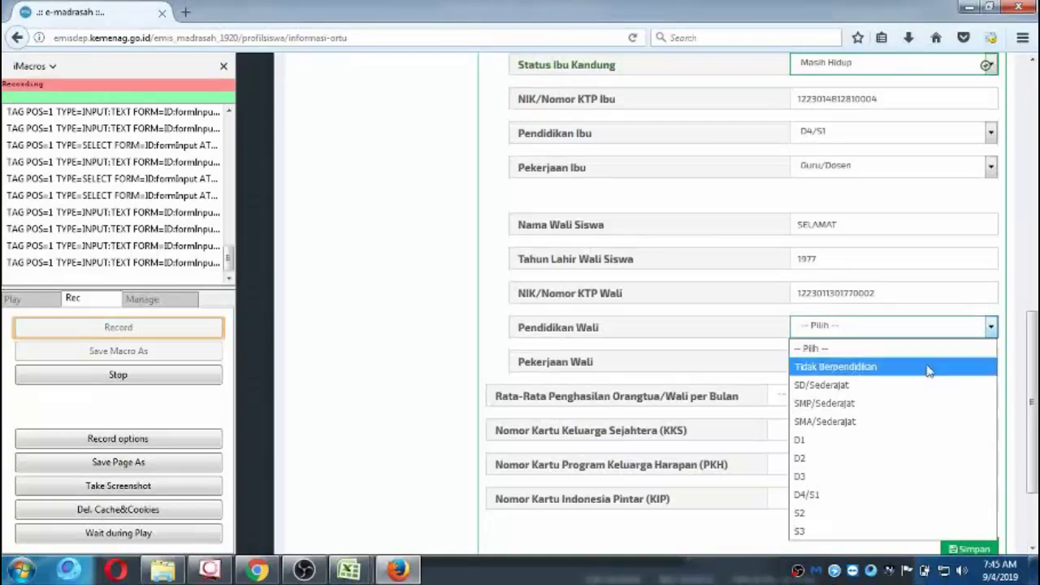
click(891, 423)
click(882, 363)
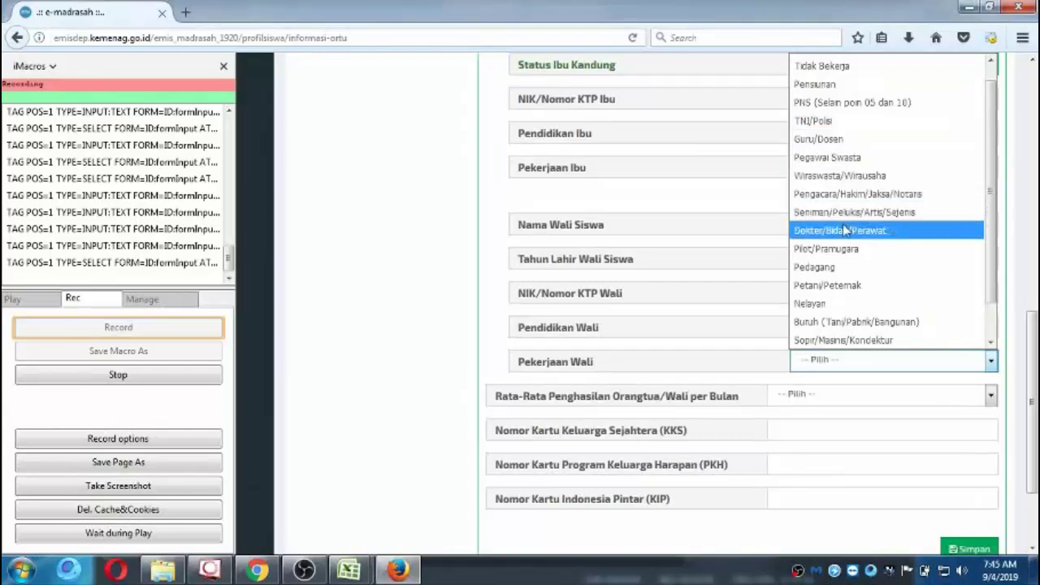
click(849, 285)
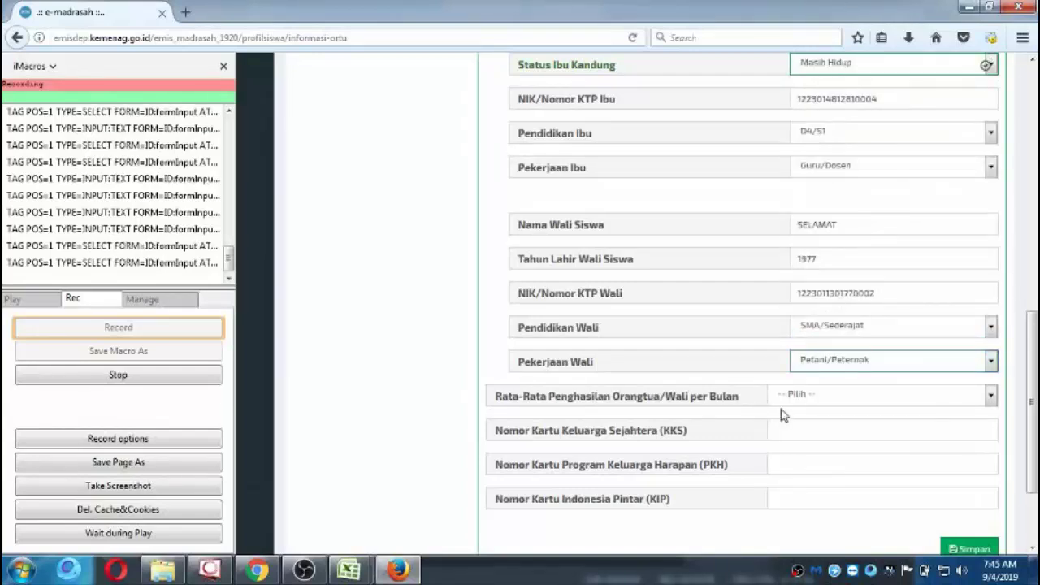
click(802, 395)
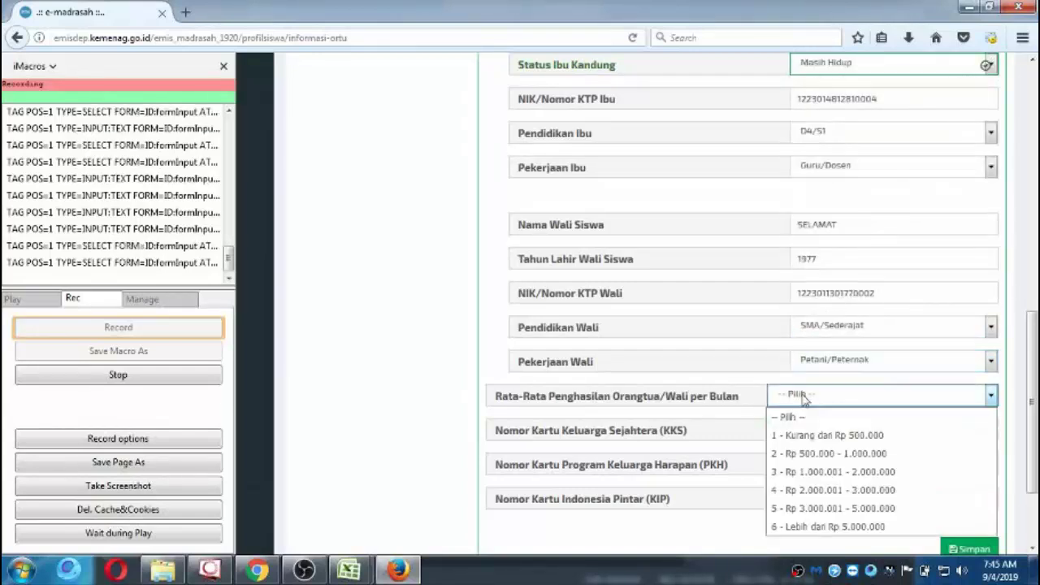
click(816, 489)
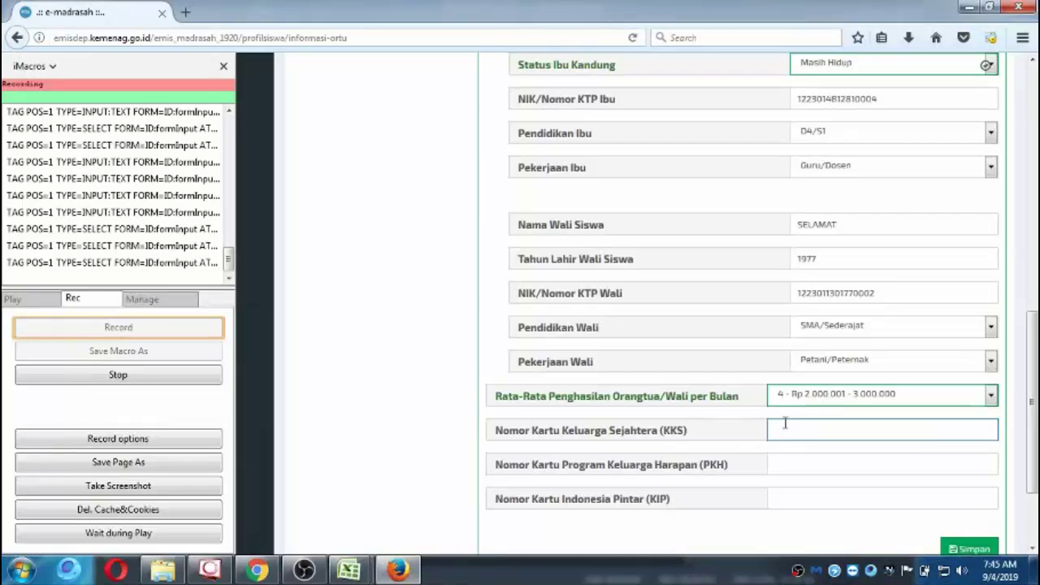
Enter 0 for the KKS, PKH and KIP card numbers and save the guardian information.
text(0)
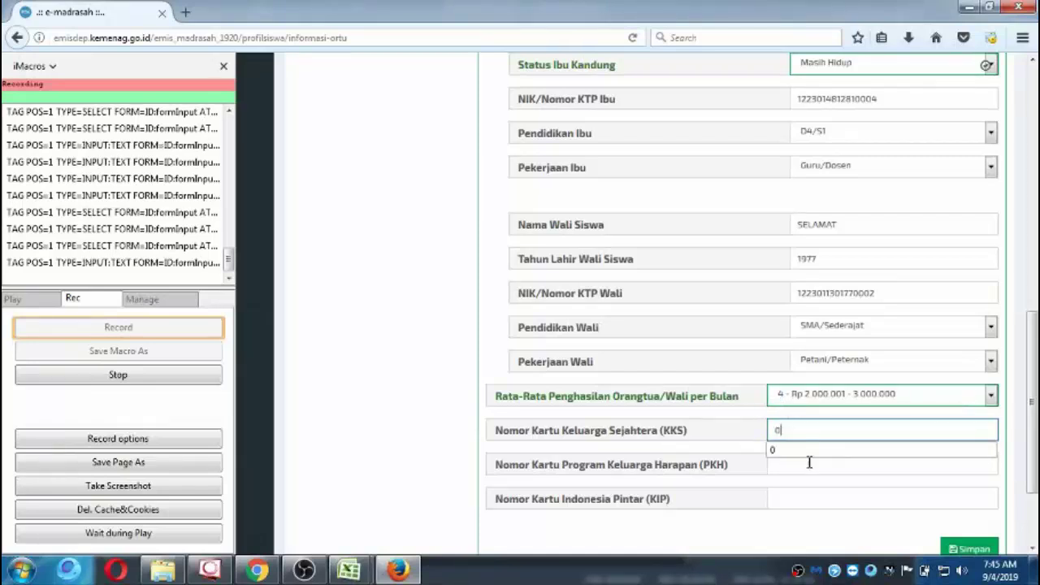
click(809, 462)
text(0)
click(809, 502)
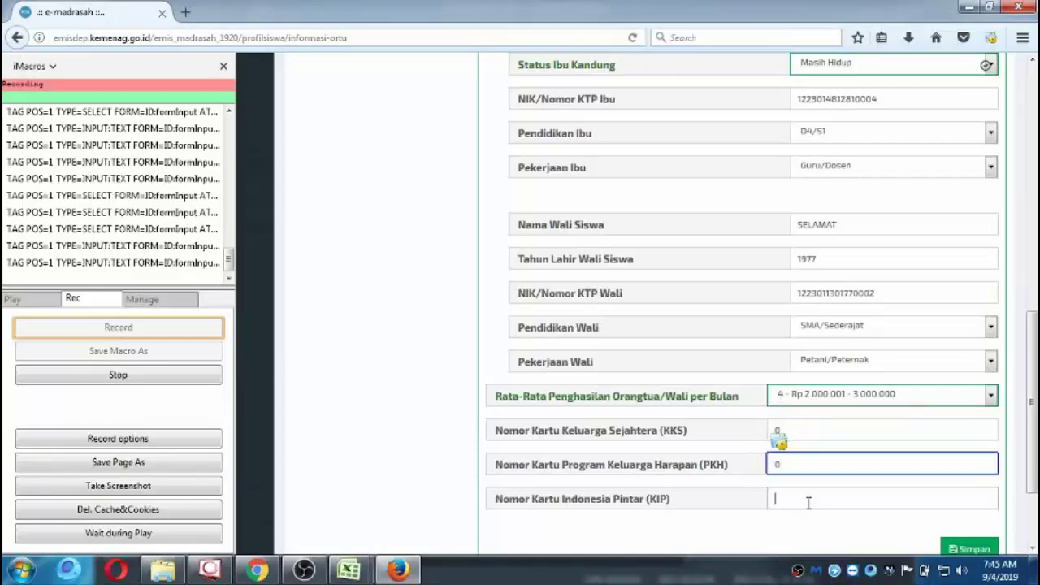
text(0)
scroll(812, 502, down, 3)
click(969, 433)
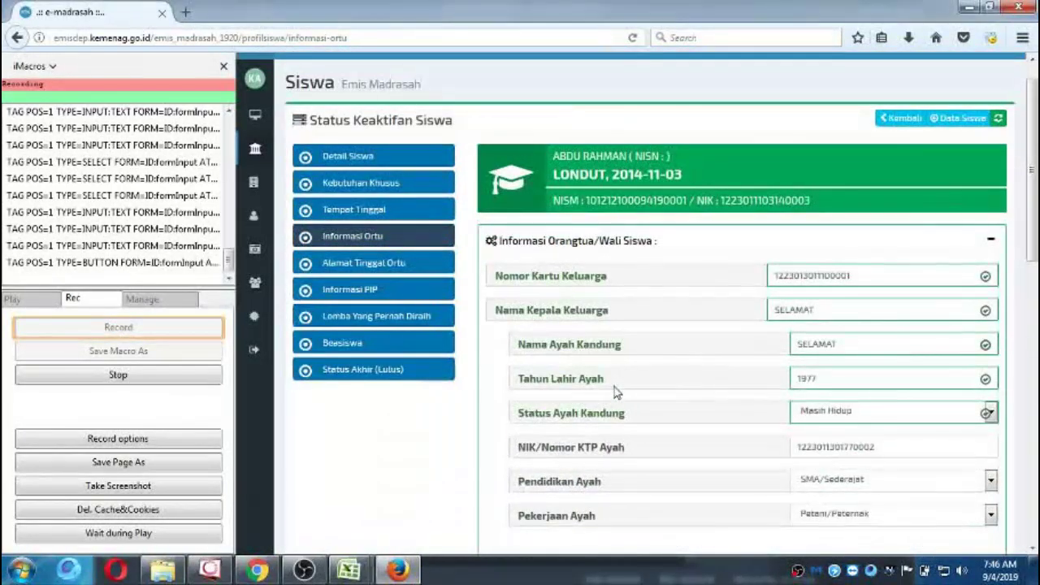
Reload the parent information page twice despite the network error, then stop the iMacros recording.
scroll(615, 387, down, 2)
click(632, 37)
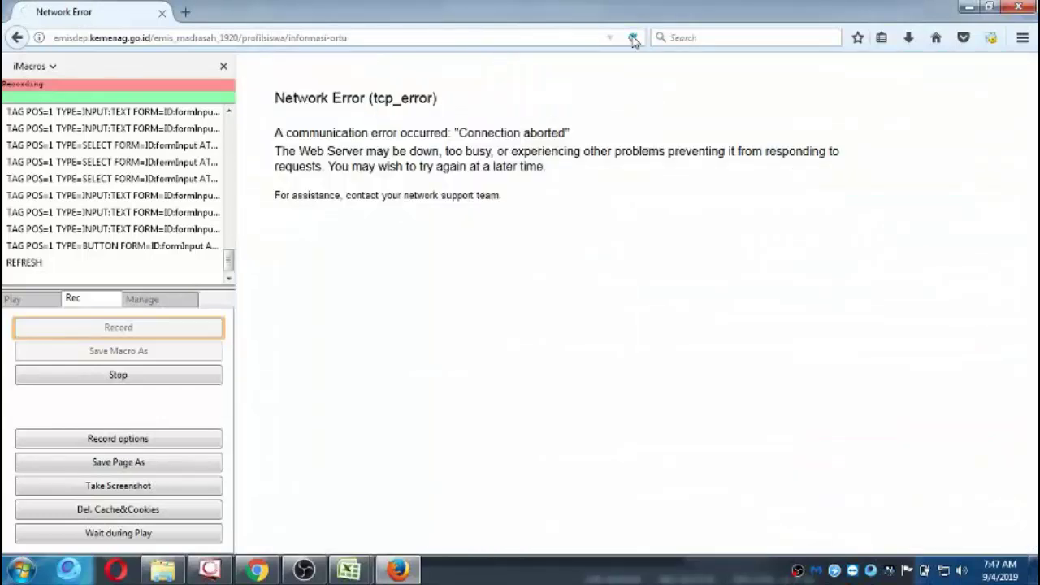
click(632, 39)
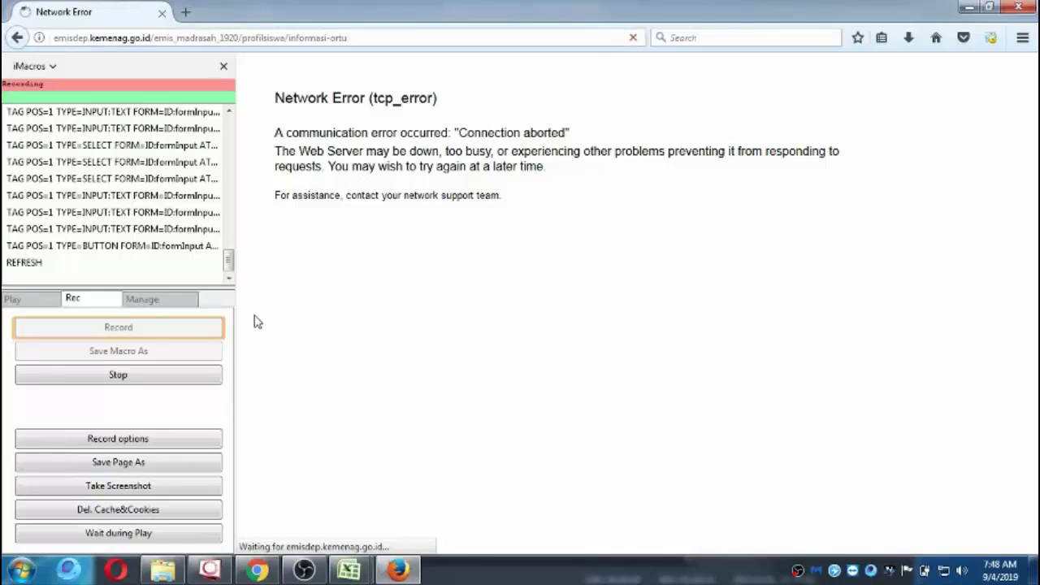
click(202, 378)
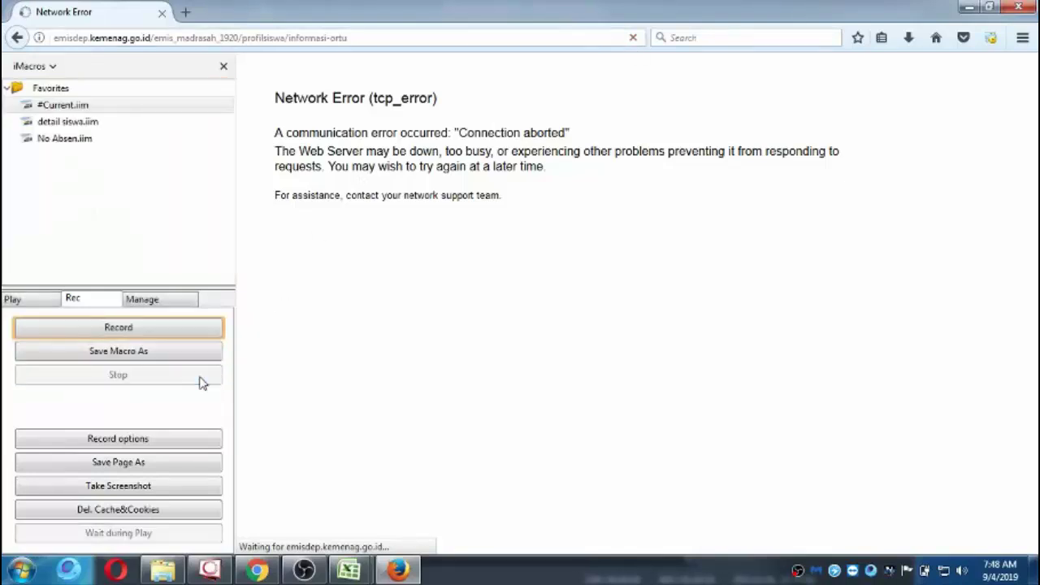
Open #Current.iim in the macro editor, select its whole script, and close the editor.
click(121, 109)
right_click(120, 110)
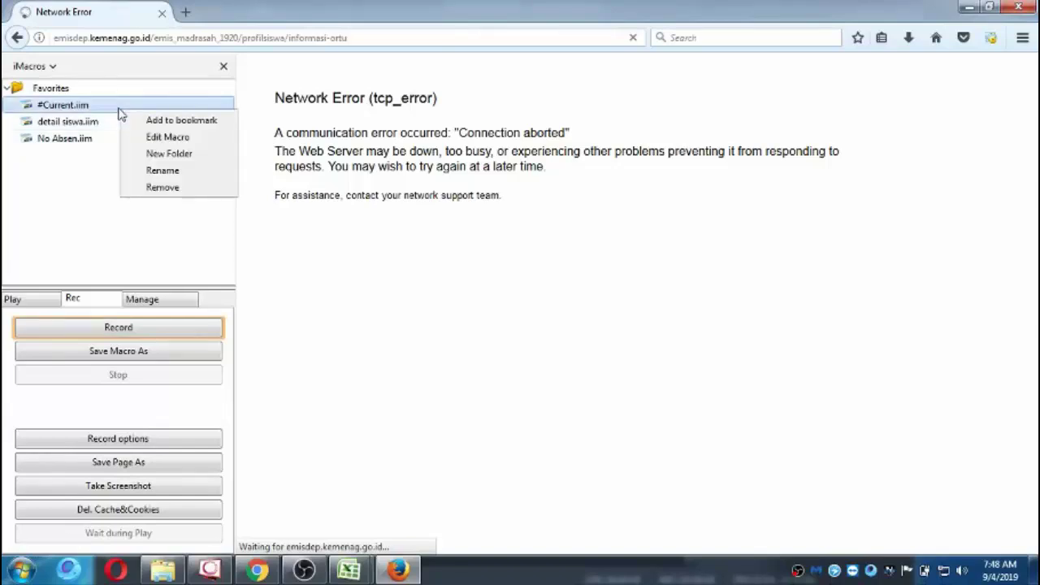
click(168, 137)
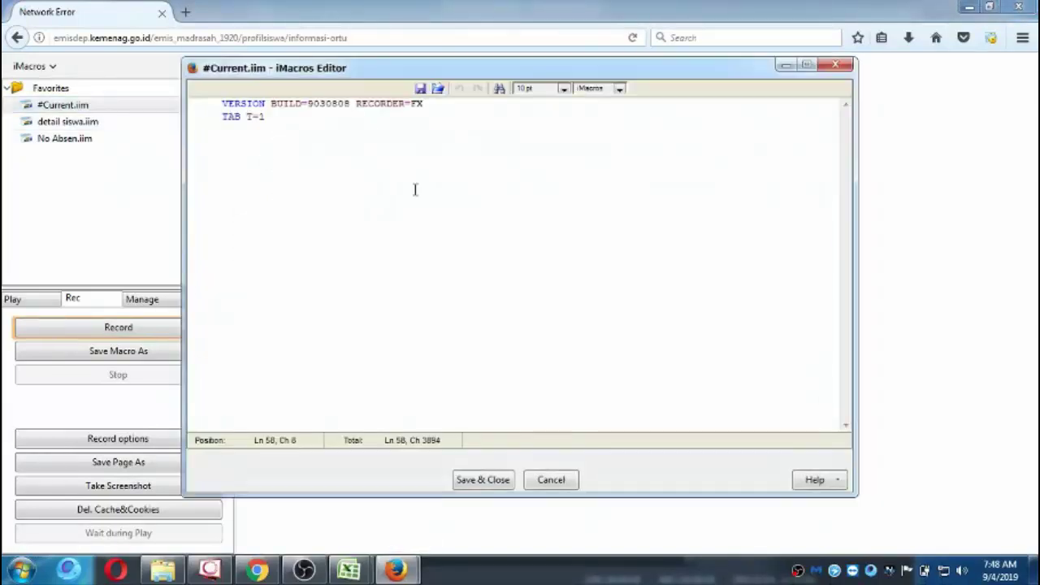
click(502, 296)
key(ctrl+a)
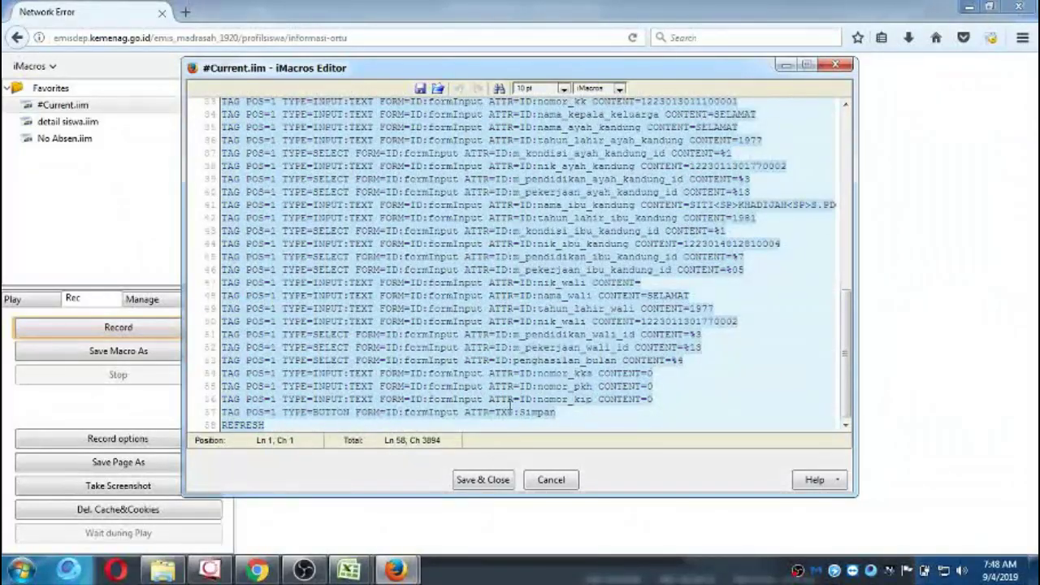
click(836, 65)
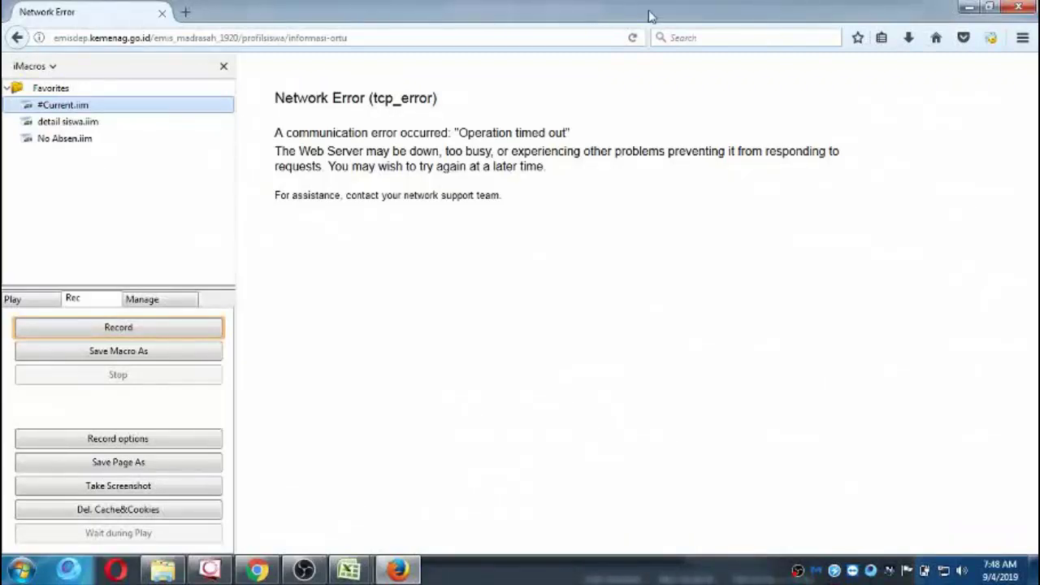
Remove /profilsiswa/informasi-ortu from the address and load the emis_madrasah_1920 base address.
drag(240, 38, 486, 50)
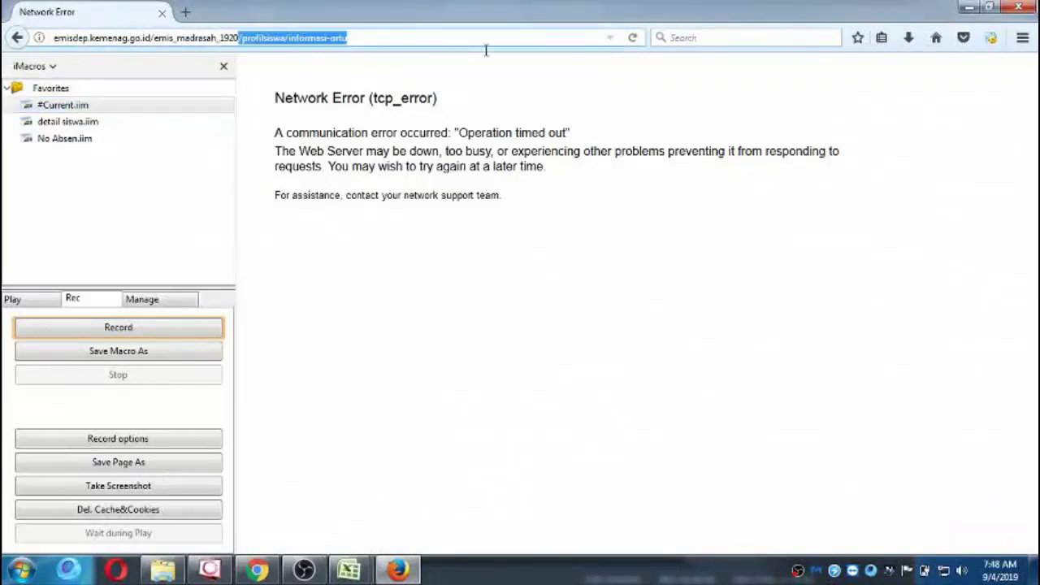
key(BackSpace)
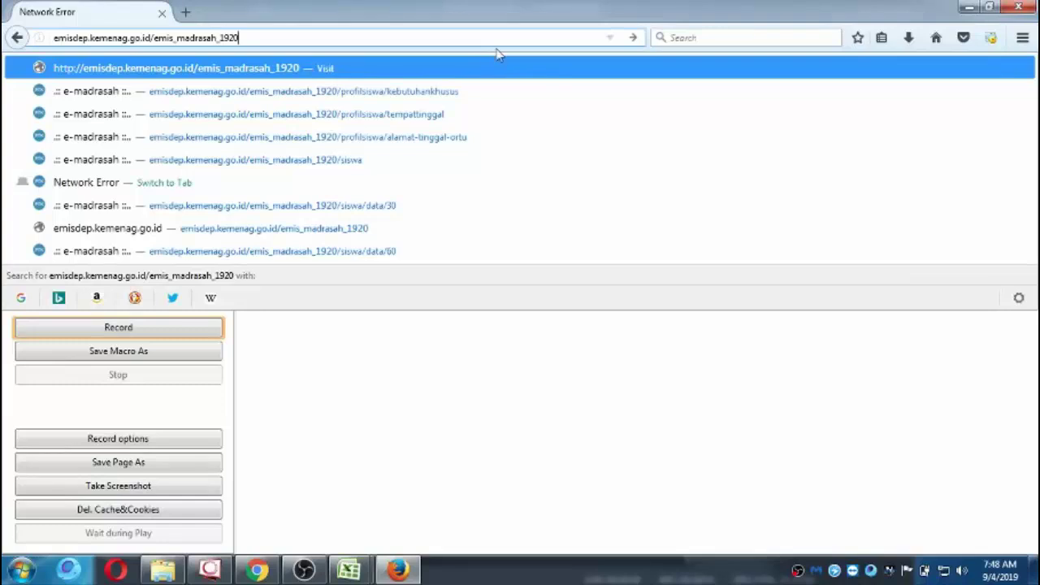
key(Return)
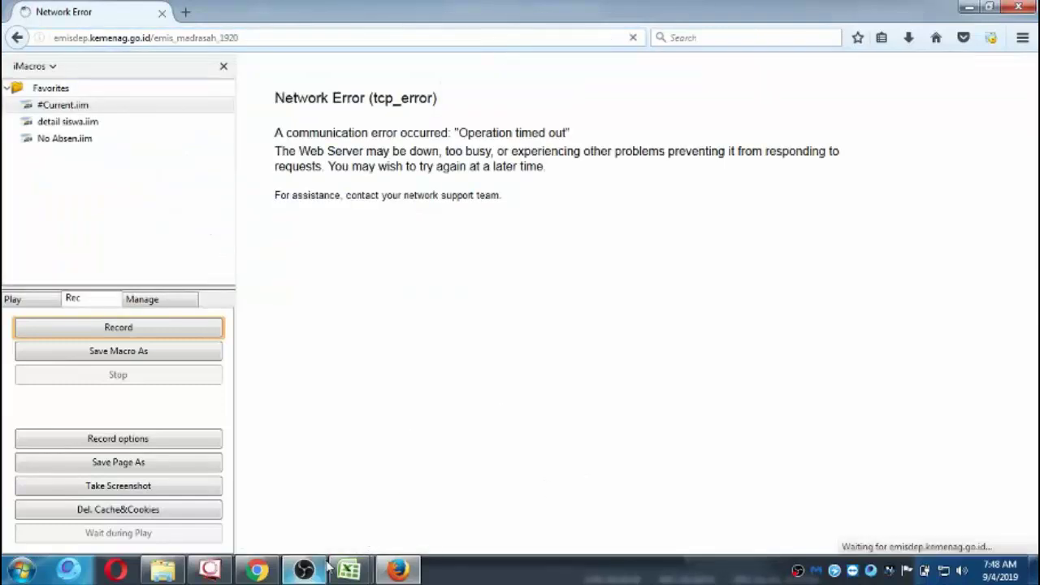
Switch to PAK KOYUM.xlsb and move from BJ17 back to column B's first student row.
mouse_move(349, 568)
click(389, 491)
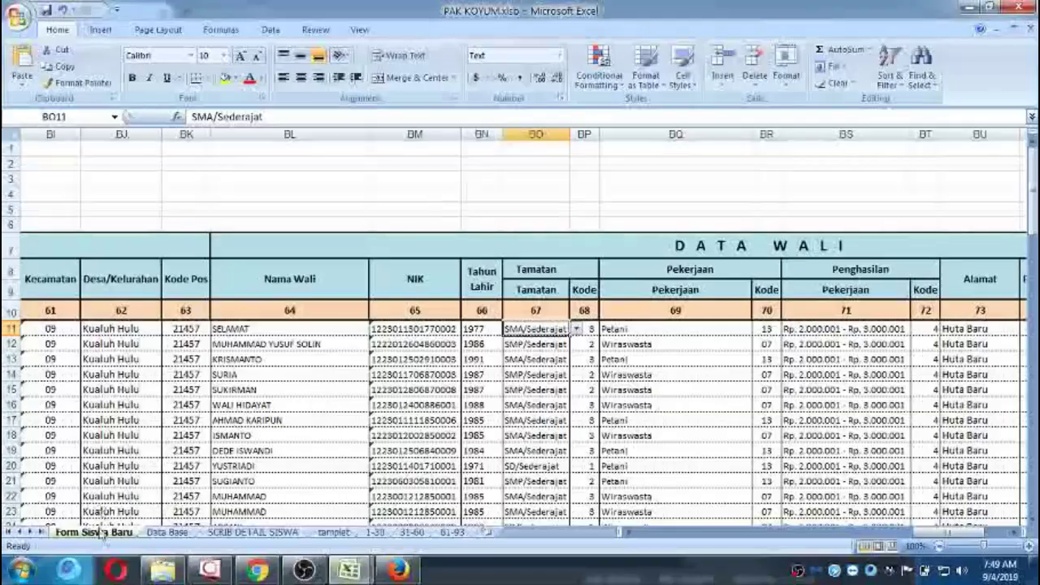
click(150, 422)
key(Left)
key(Left)
key(Left)
key(Left)
key(Left)
key(Left)
key(Left)
key(Left)
key(Left)
key(Left)
key(Left)
key(Left)
key(Left)
key(Left)
key(Left)
key(Left)
key(Left)
key(Left)
key(Left)
key(Left)
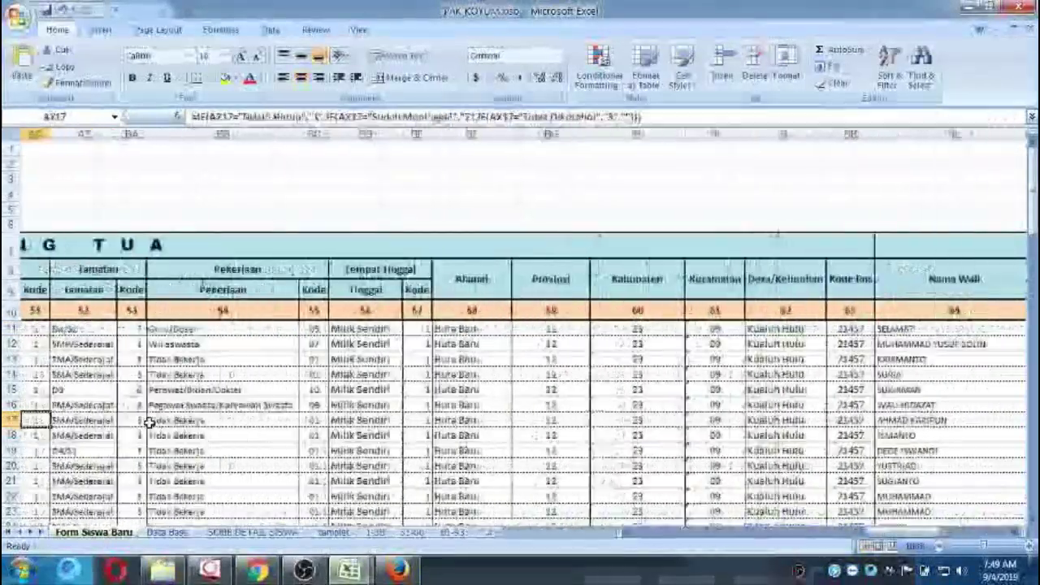
key(Left)
key(Left)
key(Left)
key(Left)
key(Left)
key(Left)
key(Left)
key(Left)
key(Left)
key(Left)
key(Left)
key(Left)
key(Left)
key(Left)
key(Left)
key(Left)
key(Left)
key(Left)
key(Left)
key(Left)
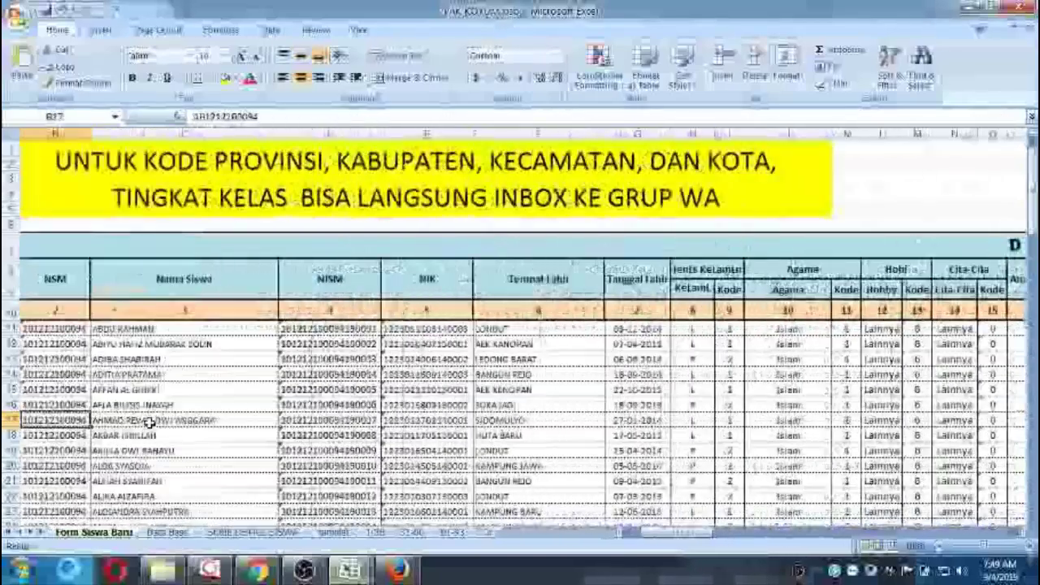
key(Right)
key(Up)
key(Up)
key(Up)
key(Up)
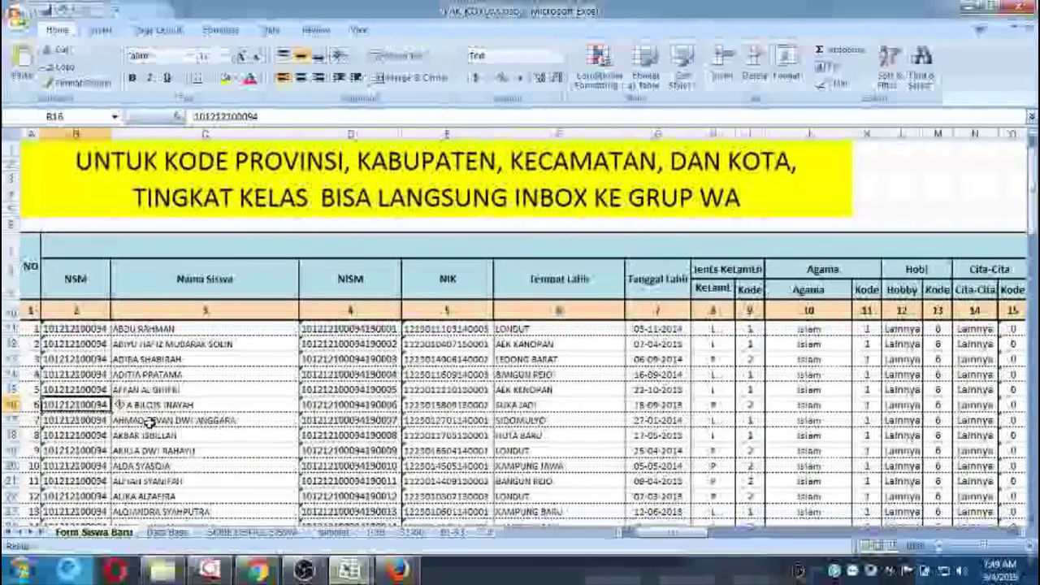
key(Up)
key(Up)
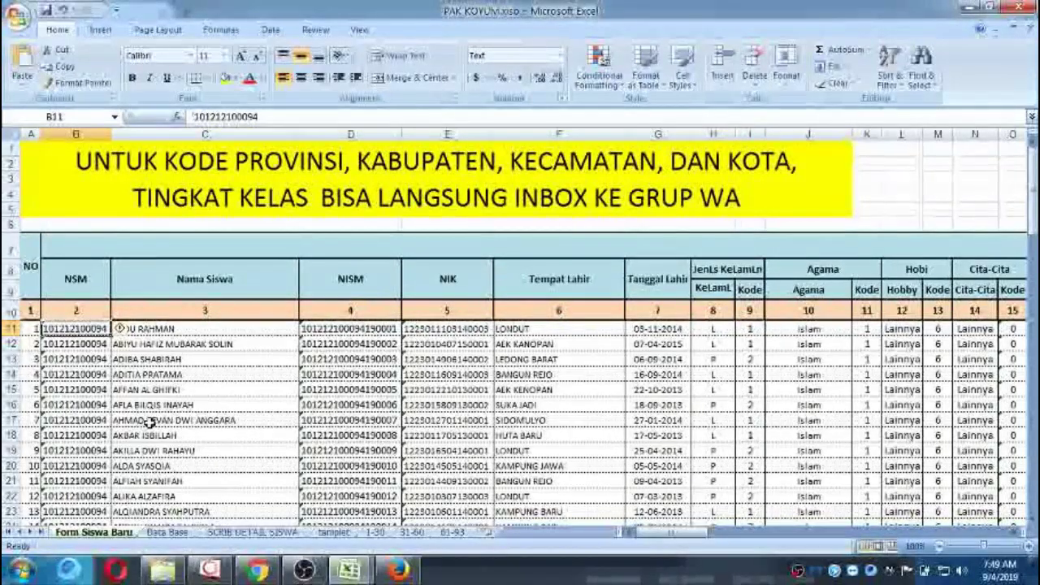
Browse down the student list, then return to the first student's NISM in D11.
key(Down)
key(Down)
key(Down)
key(Down)
key(Down)
key(Down)
key(Down)
key(Down)
key(Down)
key(Down)
key(Down)
key(Down)
key(Down)
key(Down)
key(Down)
key(Down)
key(Down)
key(Down)
key(Down)
key(Down)
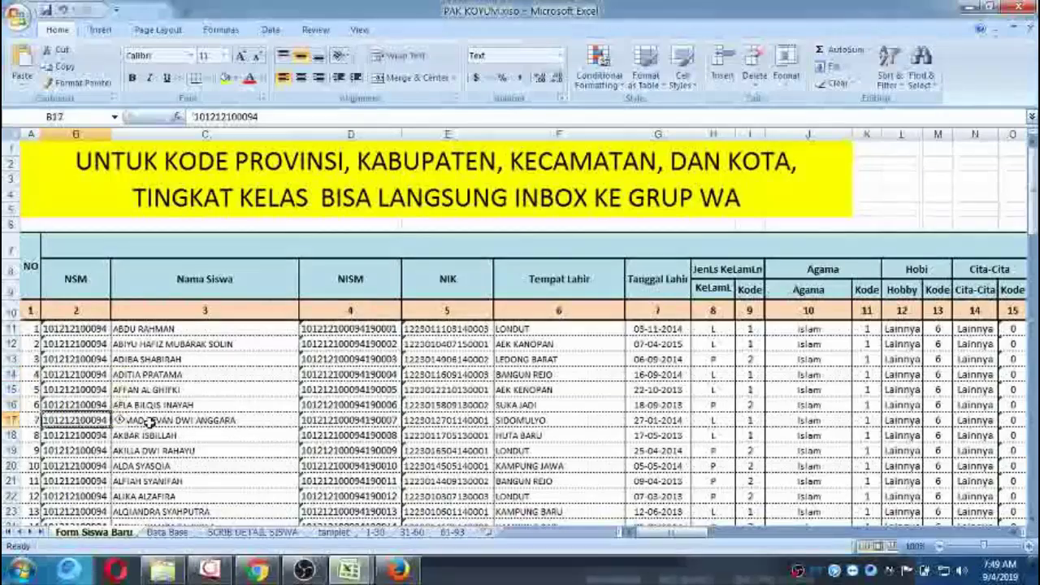
key(Down)
key(Down)
key(Down)
key(Down)
key(Down)
key(Down)
key(Down)
key(Down)
key(Down)
key(Down)
key(Up)
key(Up)
key(Up)
key(Up)
key(Up)
key(Up)
key(Up)
key(Up)
key(Up)
key(Up)
key(Up)
key(Up)
key(Up)
key(Up)
key(Up)
key(Up)
key(Up)
key(Up)
key(Up)
key(Up)
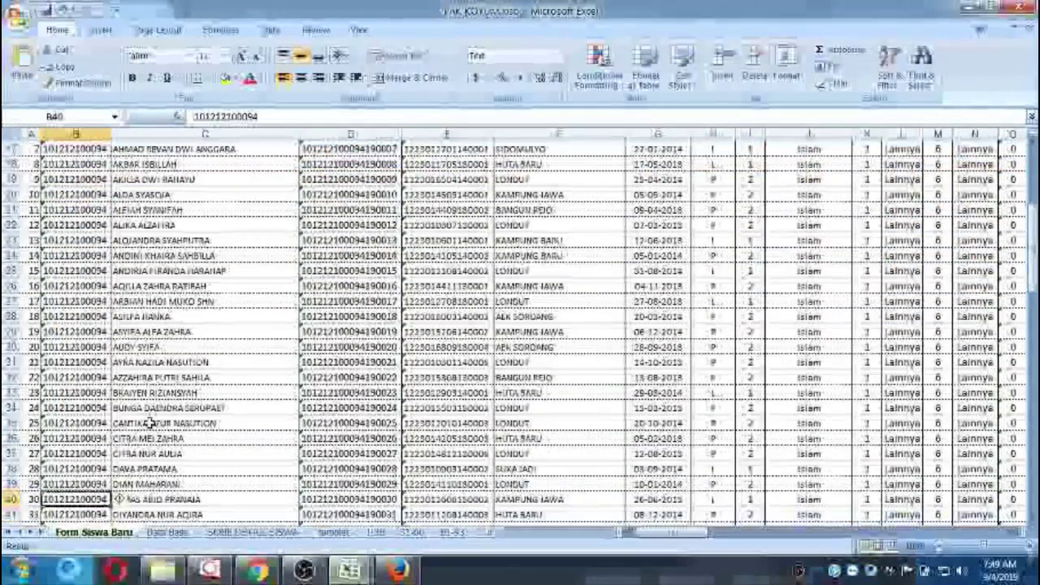
key(Up)
key(Up)
key(Up)
key(Up)
key(Up)
scroll(148, 422, up, 1)
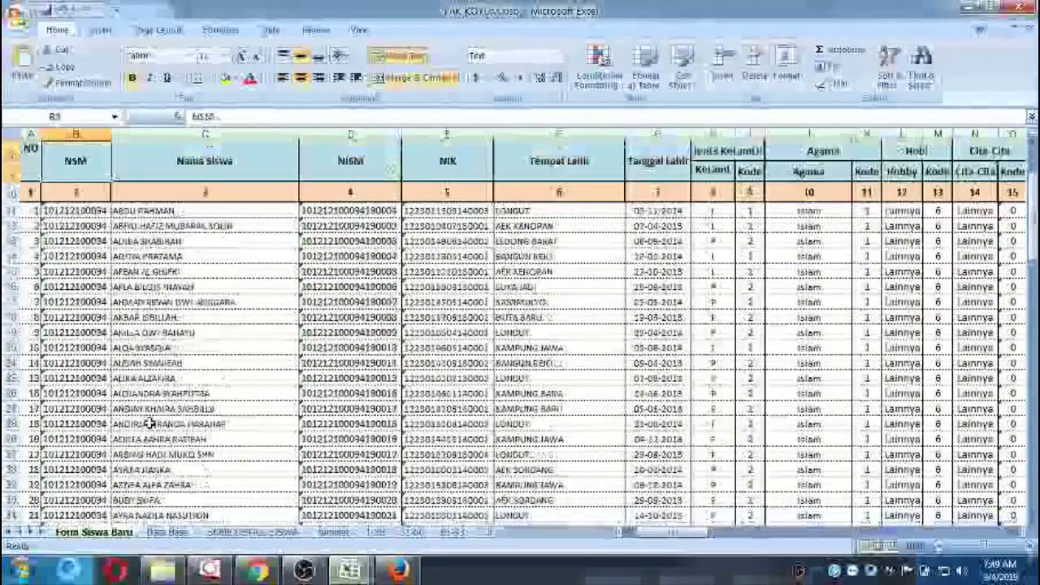
key(Right)
key(Right)
key(Right)
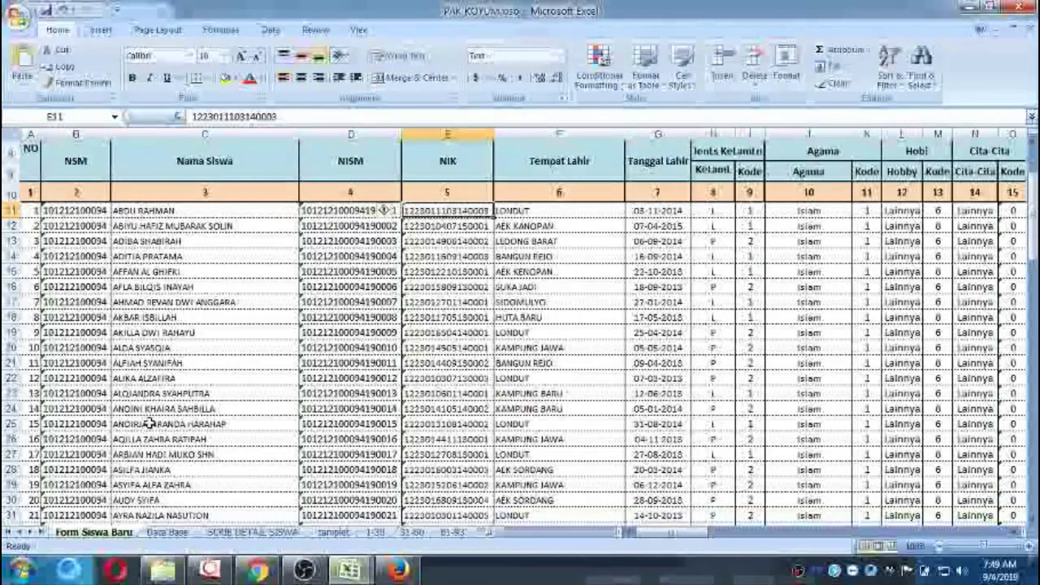
key(Left)
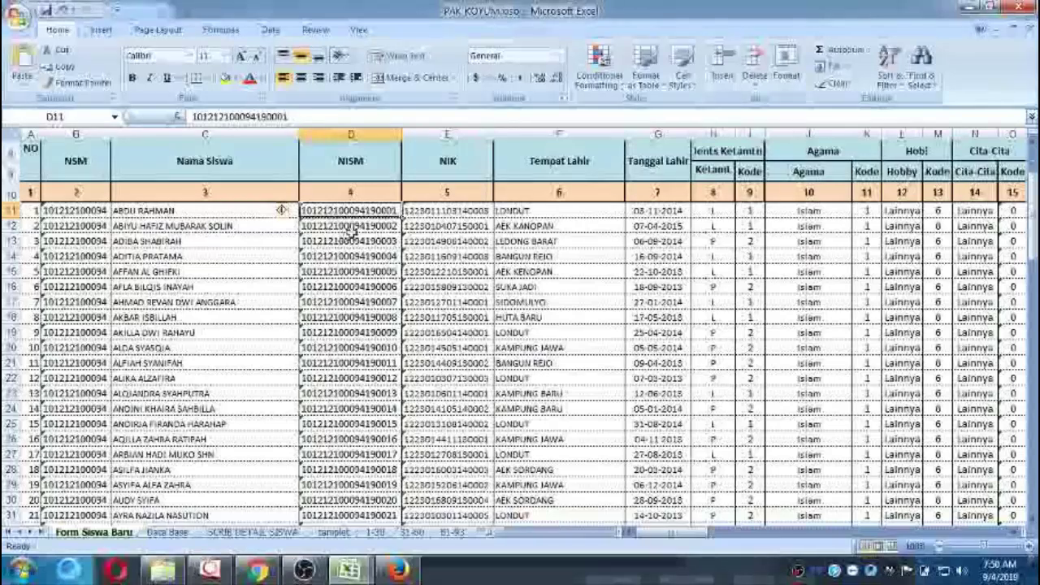
Check the first student's NSM in cell B11, then bring the Firefox window forward.
click(79, 210)
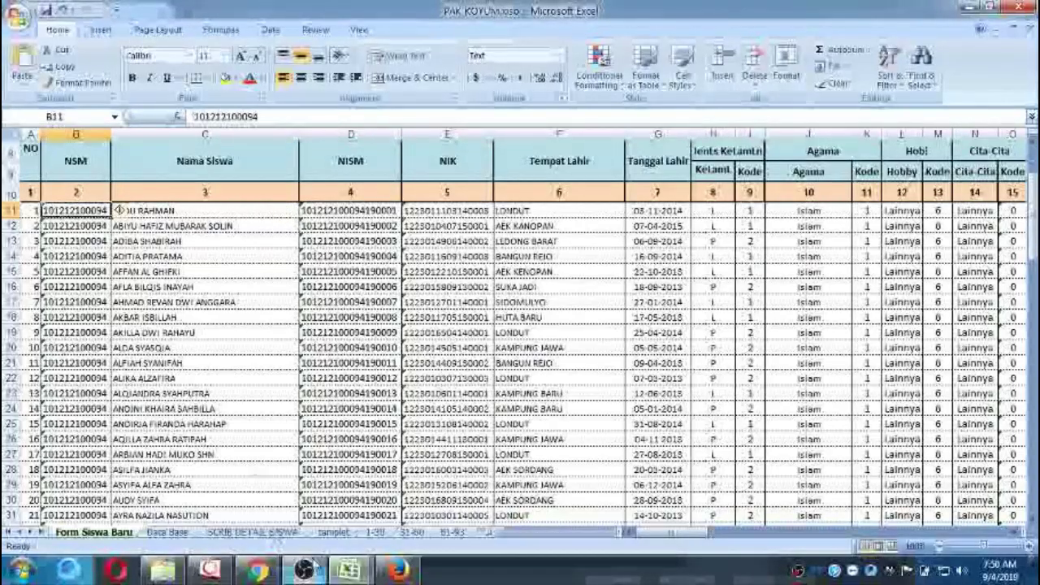
key(alt+Tab)
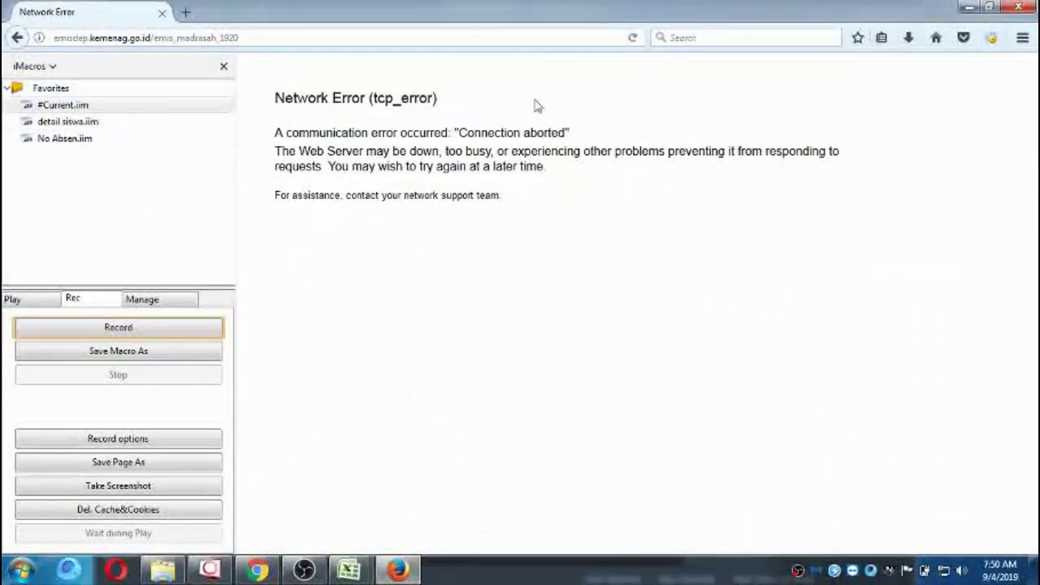
Reload the EMIS Madrasah page in Firefox, then return to the PAK KOYUM Excel workbook.
click(635, 38)
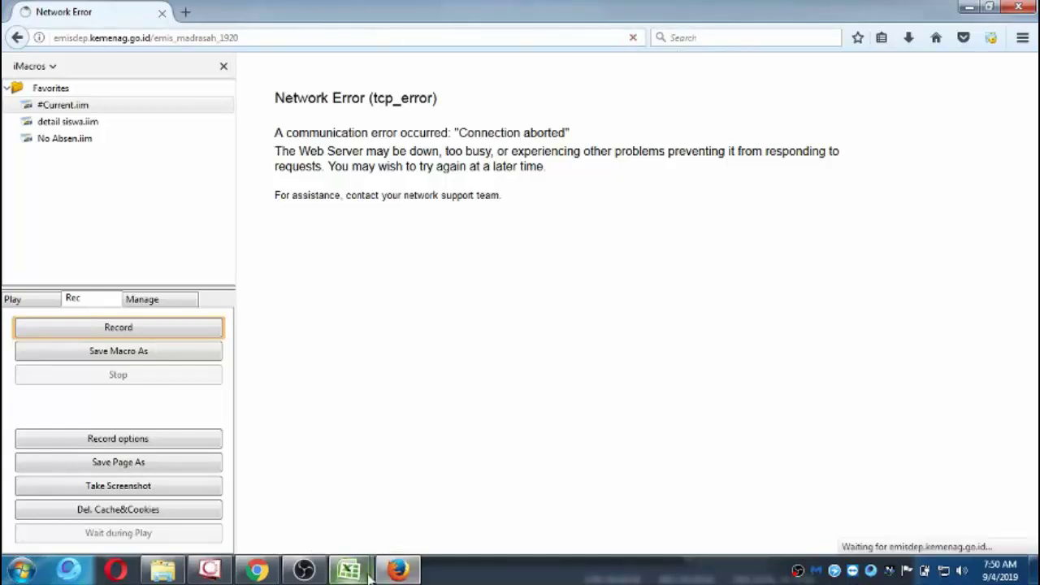
mouse_move(350, 571)
click(387, 515)
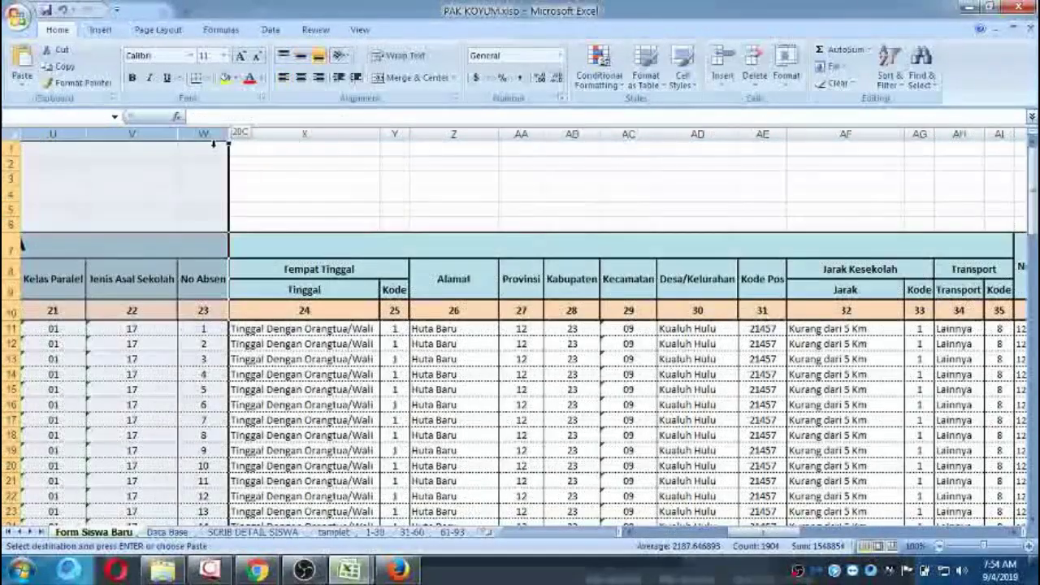
Hide columns D through W of the Form Siswa Baru sheet.
click(185, 145)
right_click(180, 133)
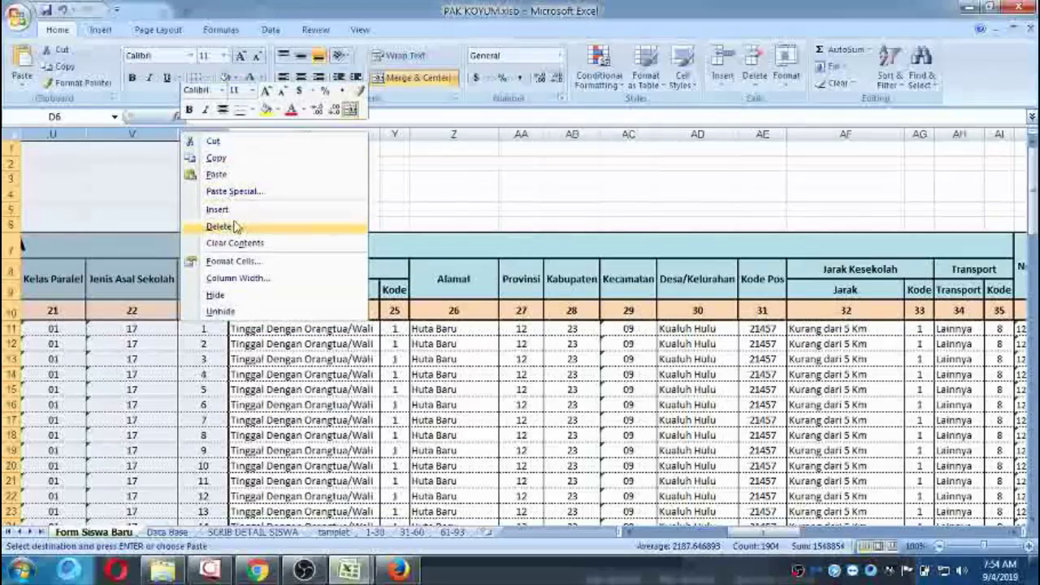
click(250, 294)
Check row 14's student across the visible address columns, then open the SCRIB DETAIL SISWA sheet.
click(253, 376)
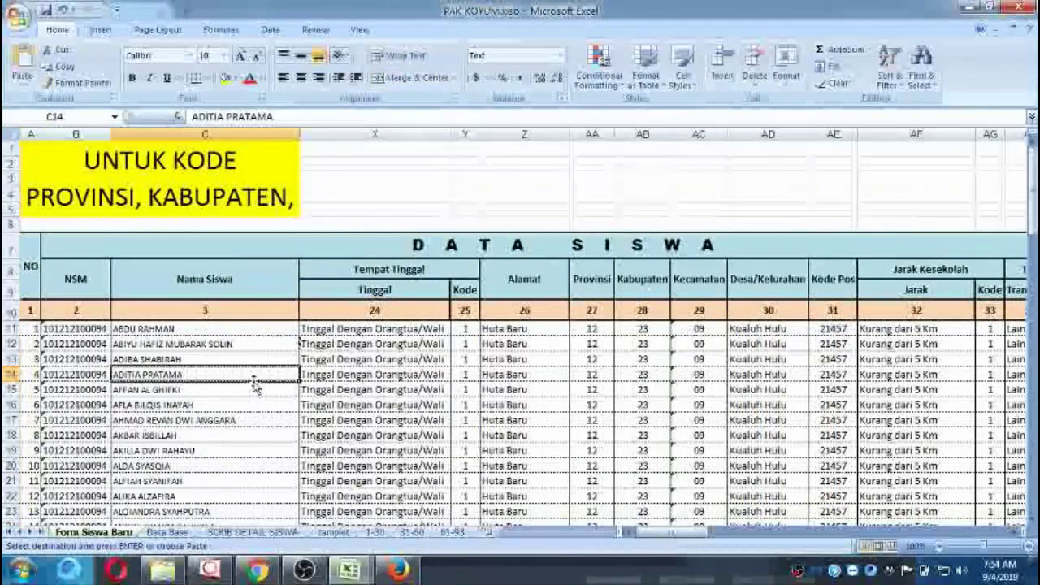
key(Right)
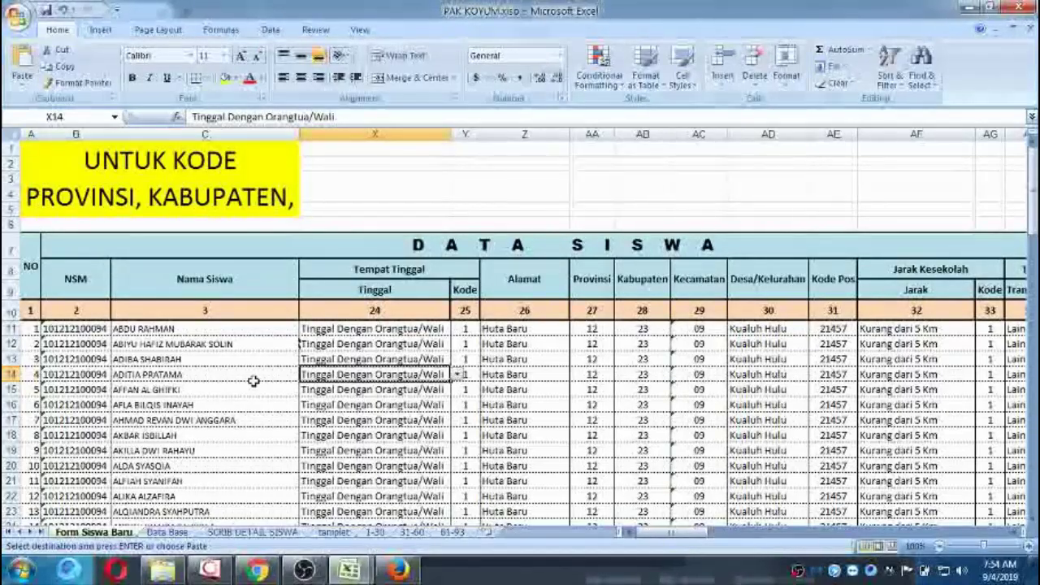
key(Right)
key(Right)
key(Right)
key(Right)
key(Right)
key(Right)
key(Right)
key(Right)
key(Right)
key(Right)
key(Right)
key(Right)
key(Right)
key(Right)
key(Right)
key(Right)
key(Right)
key(Right)
key(Right)
key(Right)
key(Right)
key(Right)
key(Right)
key(Right)
key(Right)
key(Right)
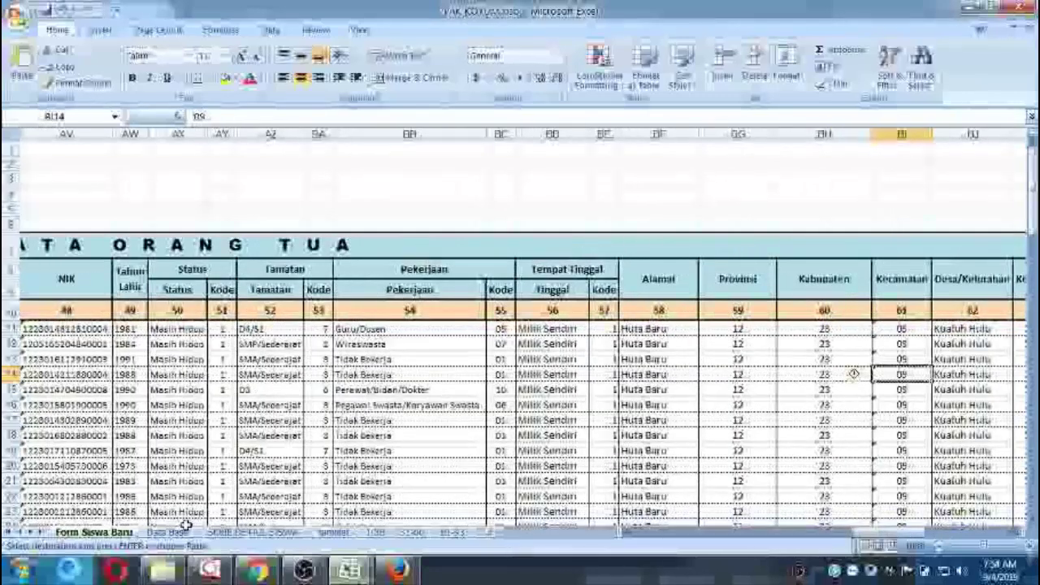
click(238, 532)
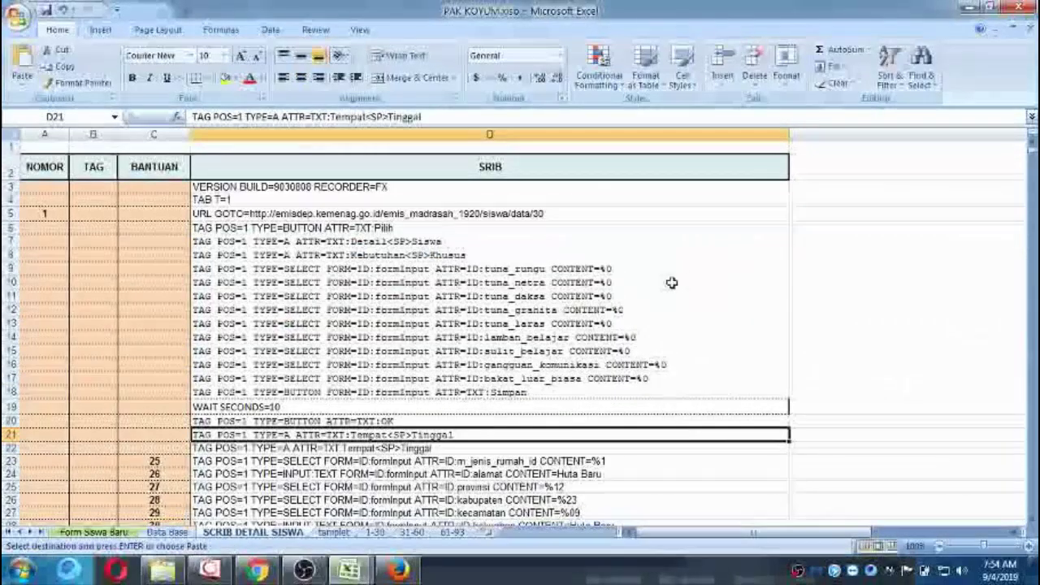
Copy the entire #Current.iim macro code from the iMacros editor, then close the editor.
click(398, 568)
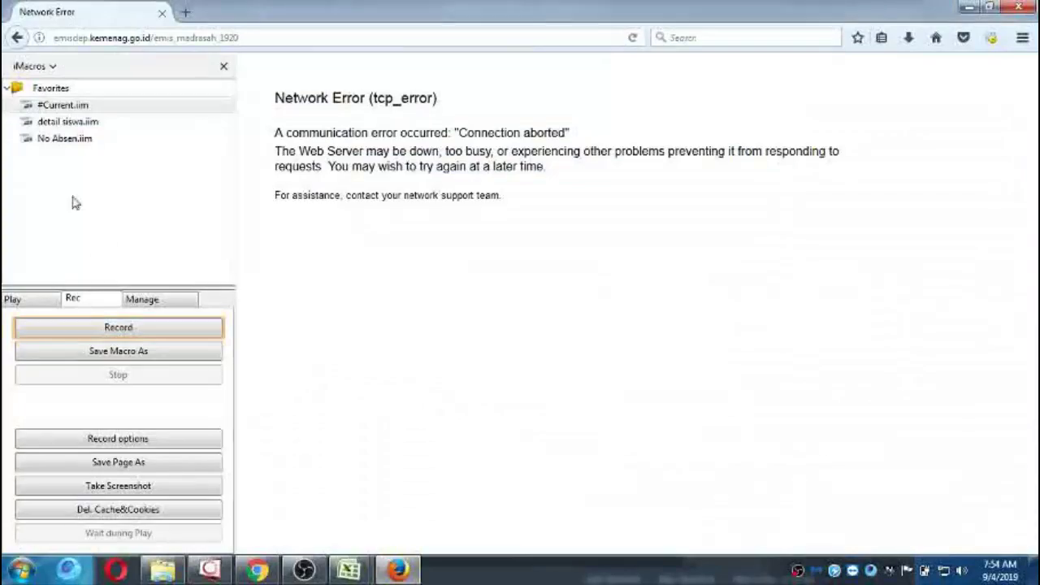
click(47, 105)
right_click(49, 106)
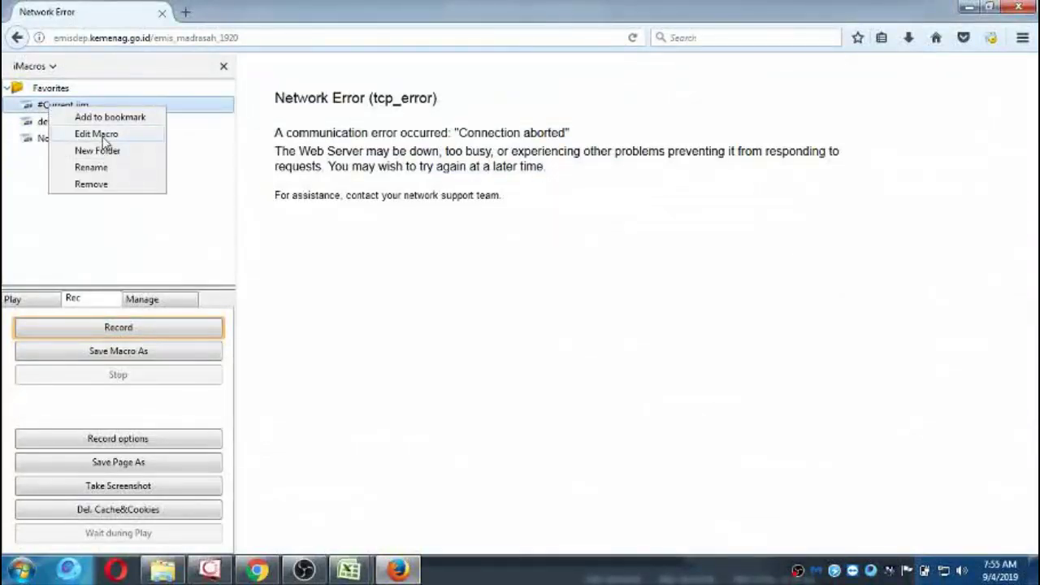
click(97, 134)
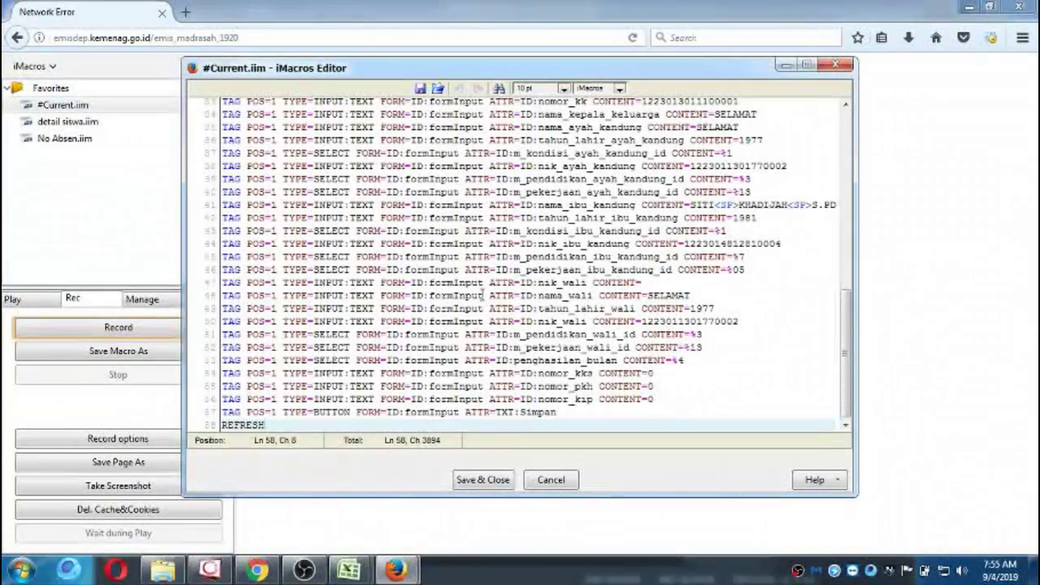
key(ctrl+a)
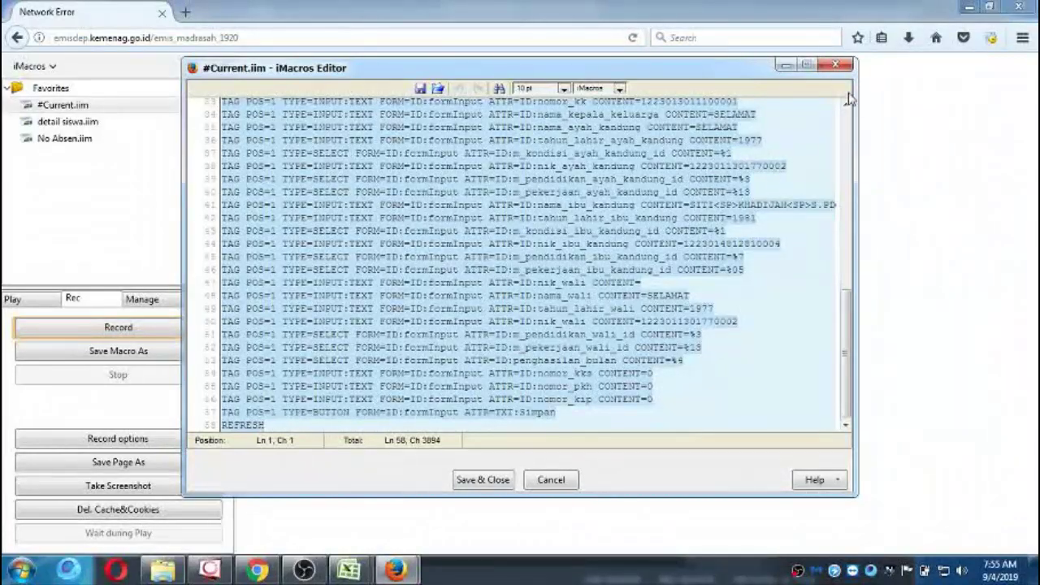
click(837, 64)
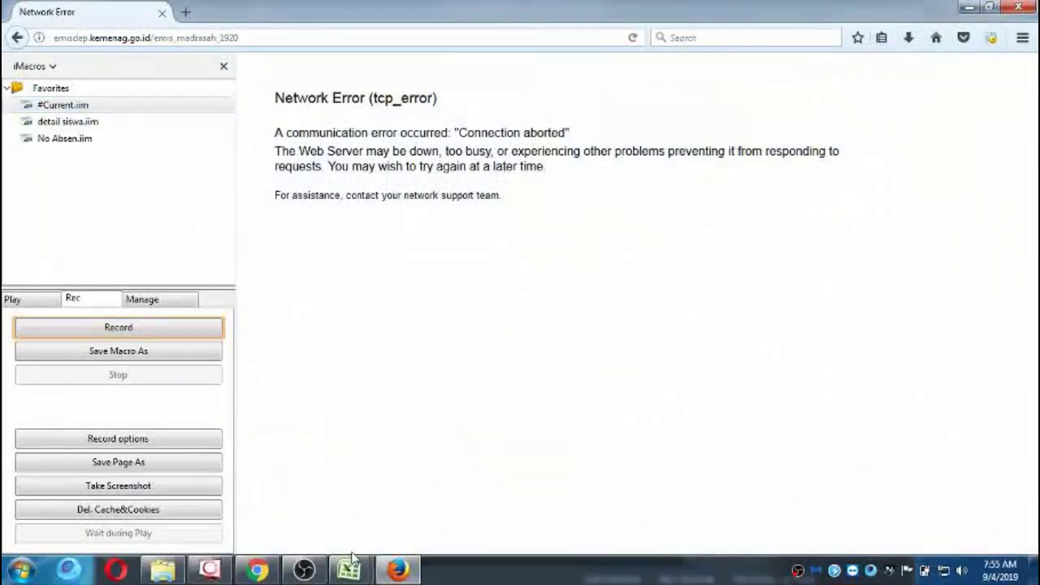
Back in the PAK KOYUM workbook, dismiss the hyperlink security warnings and the downloads window.
mouse_move(351, 567)
click(431, 480)
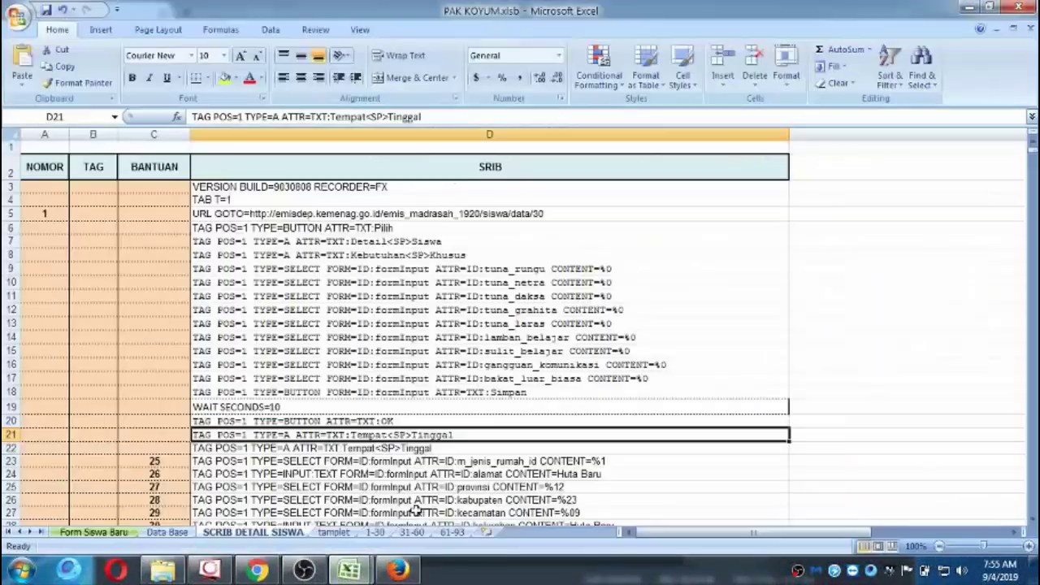
click(828, 201)
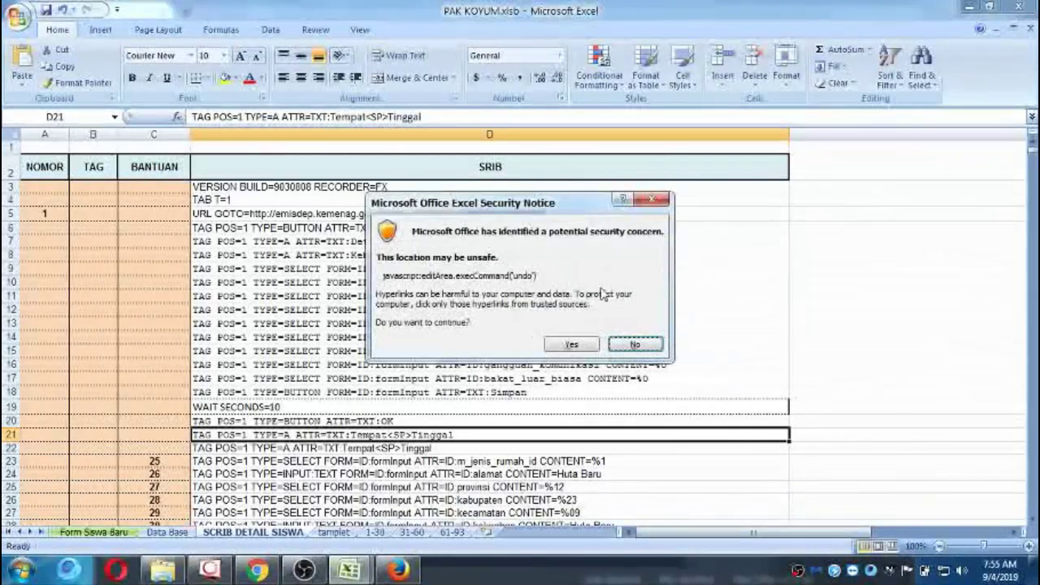
click(571, 344)
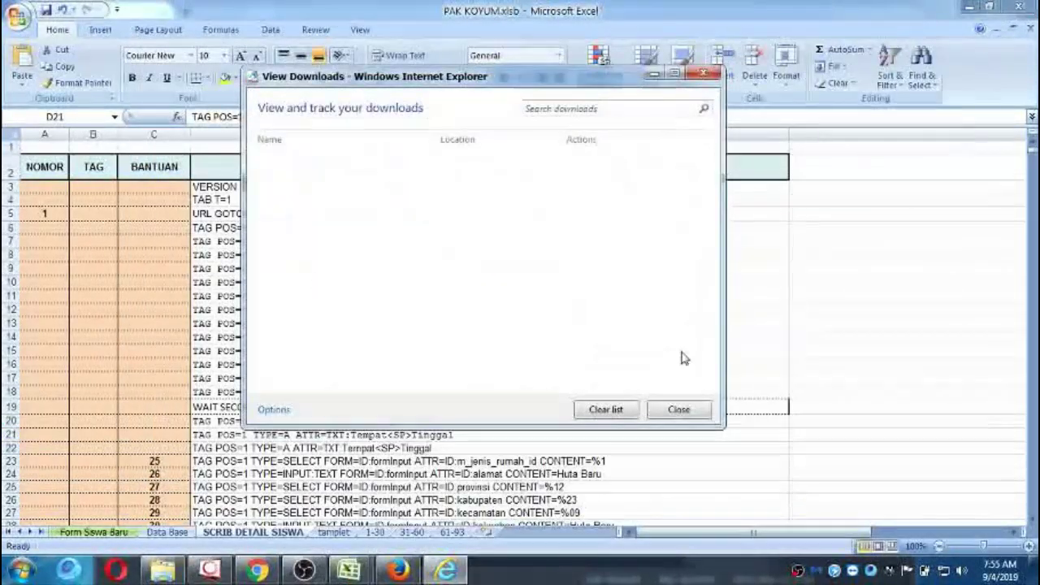
click(680, 410)
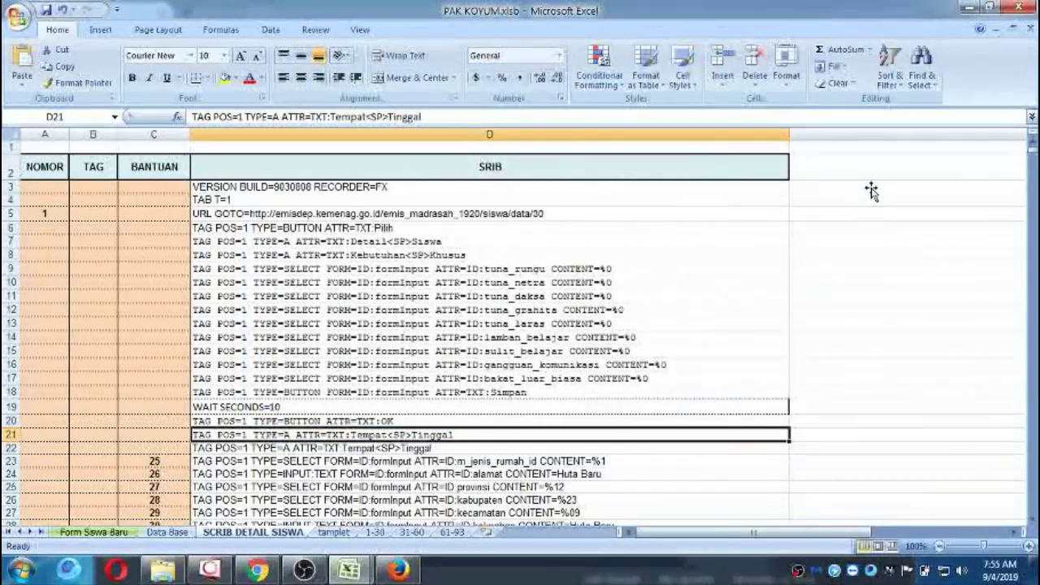
ctrl+click(871, 186)
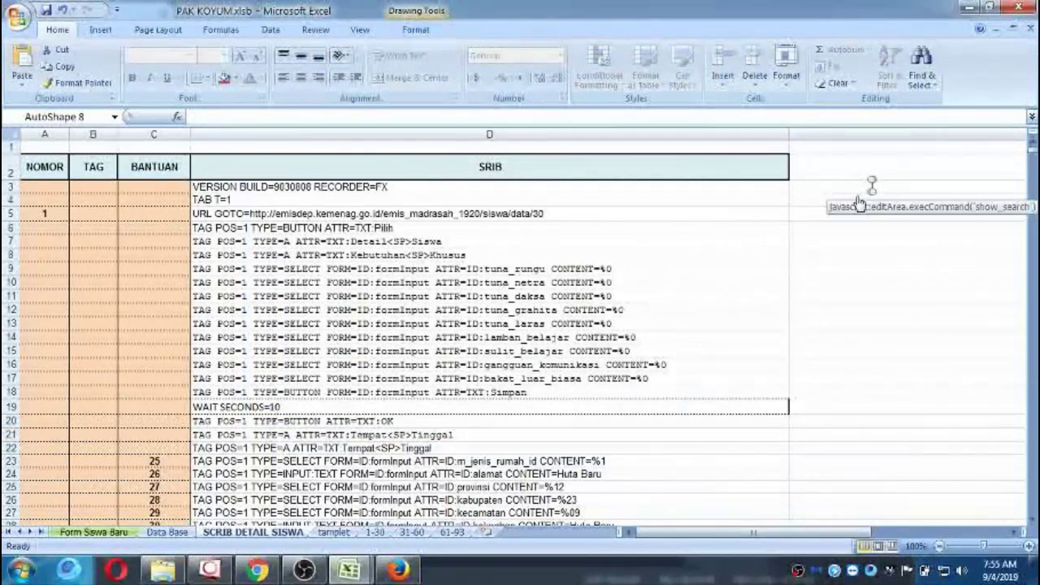
key(Escape)
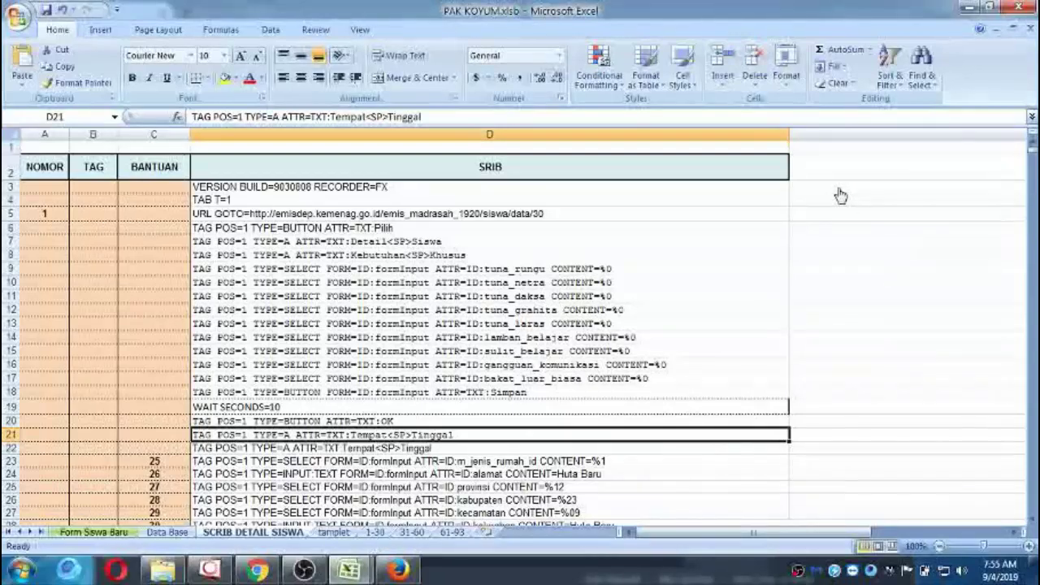
click(840, 195)
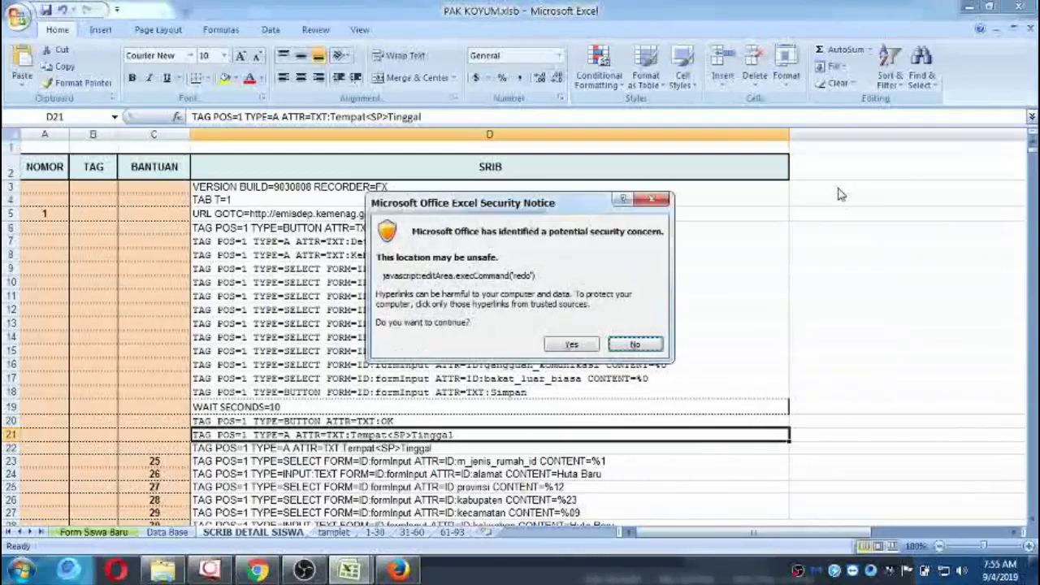
click(583, 347)
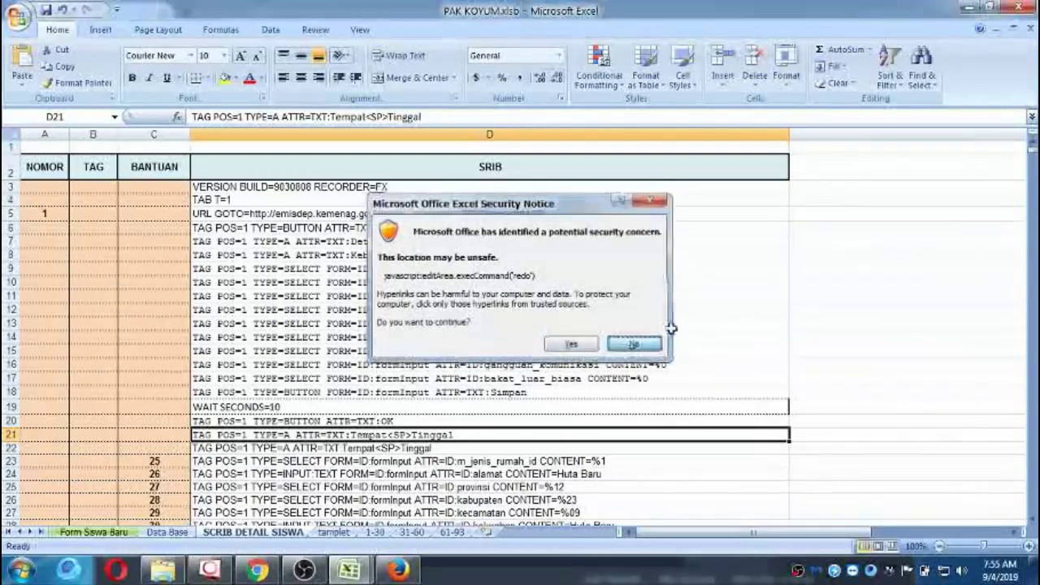
Paste the macro code into column E starting at E3, with the sheet zoomed to 80%.
click(811, 212)
key(Up)
key(Up)
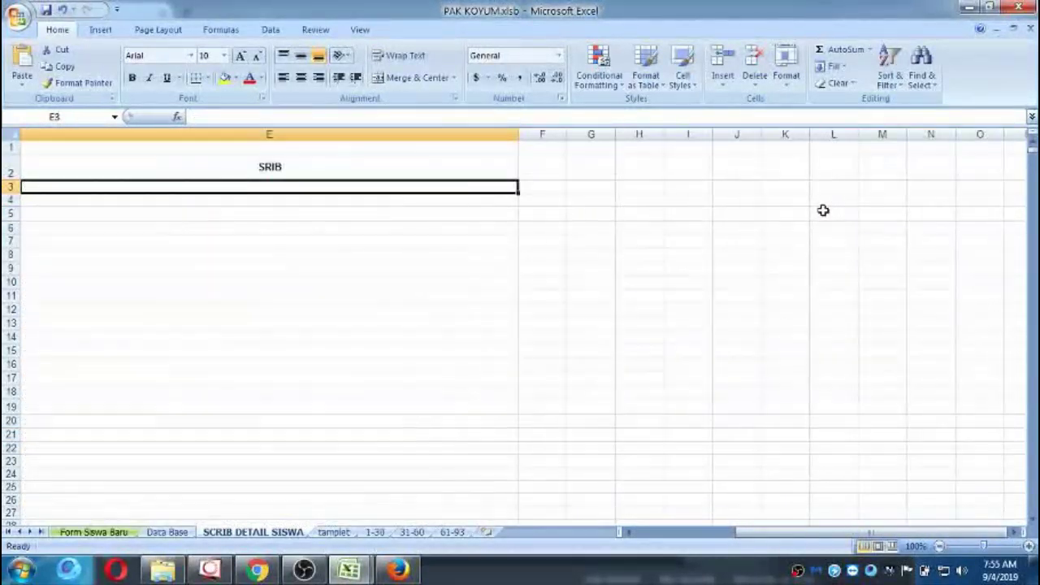
click(939, 546)
click(939, 546)
drag(784, 532, 711, 532)
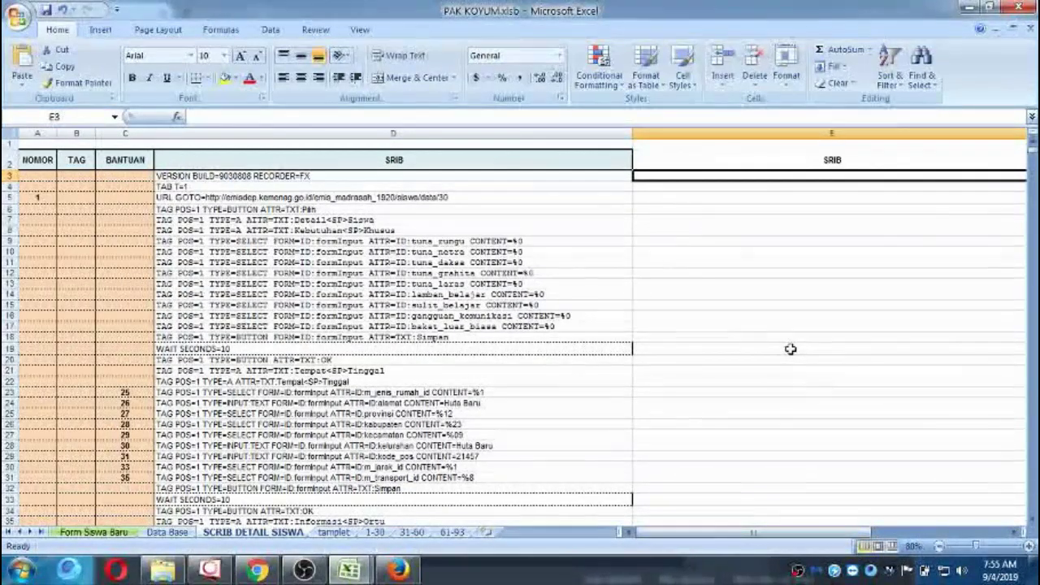
key(ctrl+v)
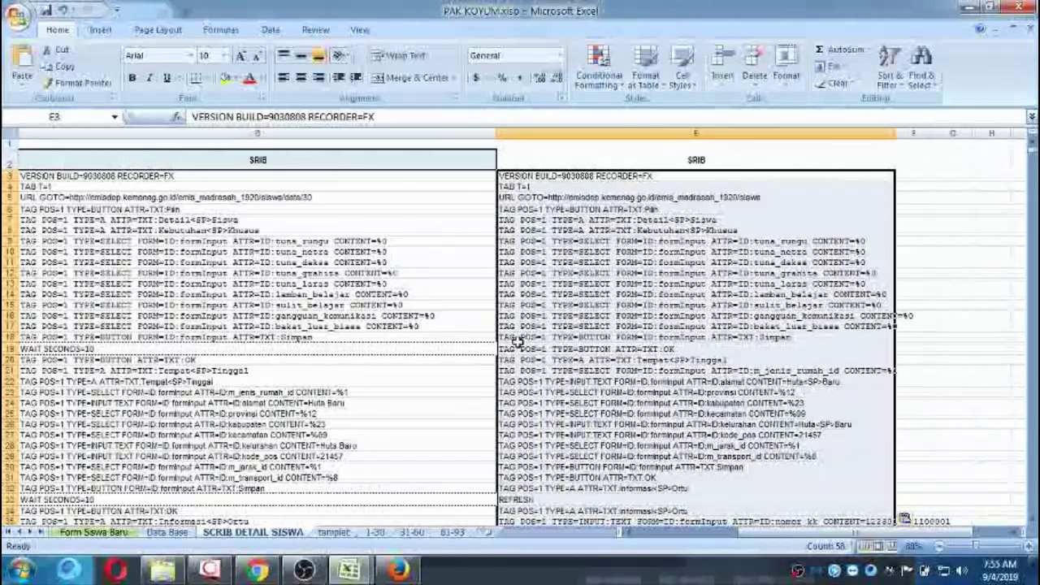
scroll(504, 333, down, 2)
click(116, 275)
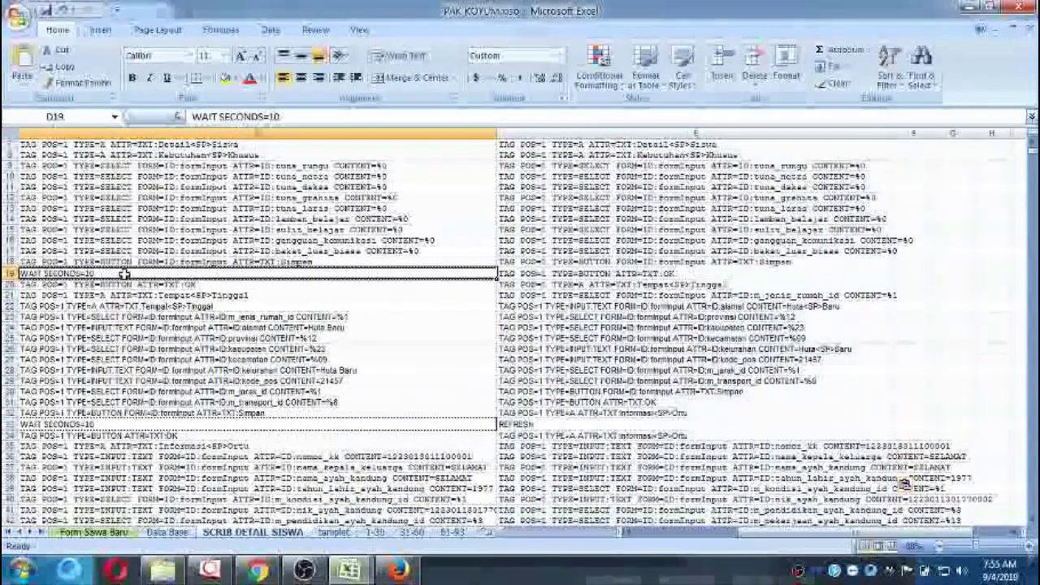
scroll(359, 303, up, 2)
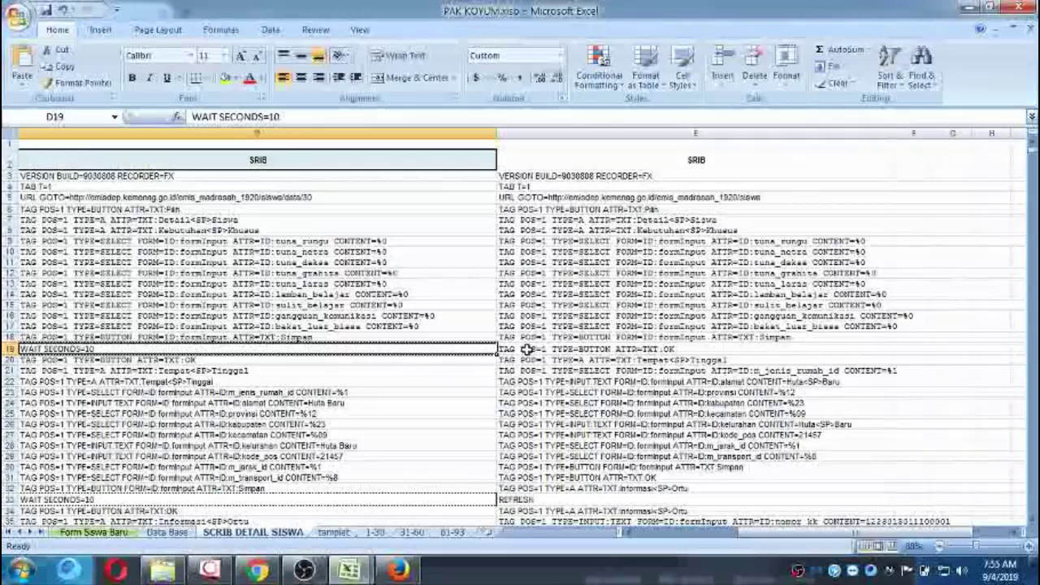
click(560, 350)
click(721, 61)
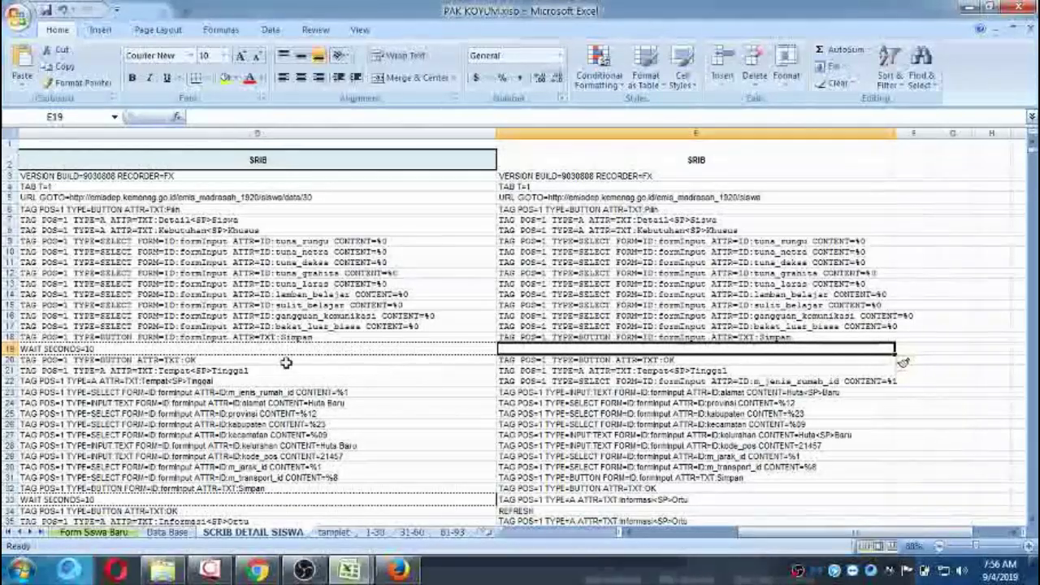
click(371, 358)
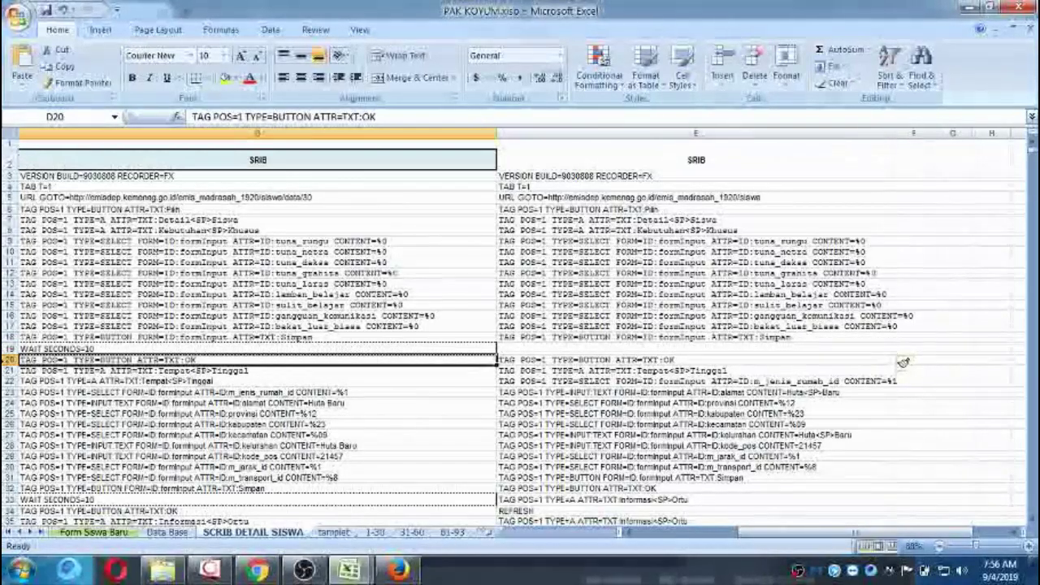
click(6, 360)
click(6, 372)
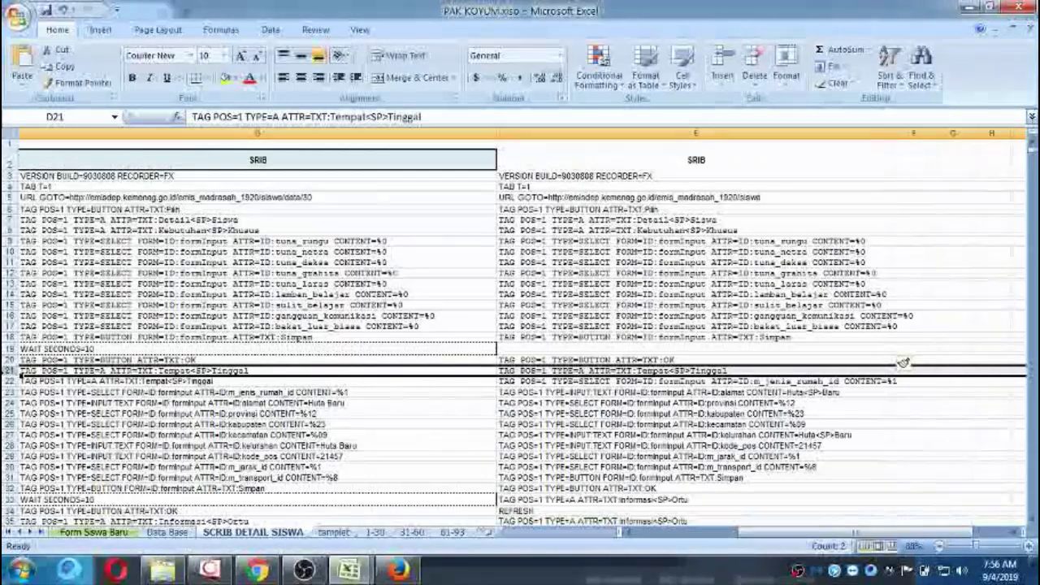
scroll(111, 381, down, 2)
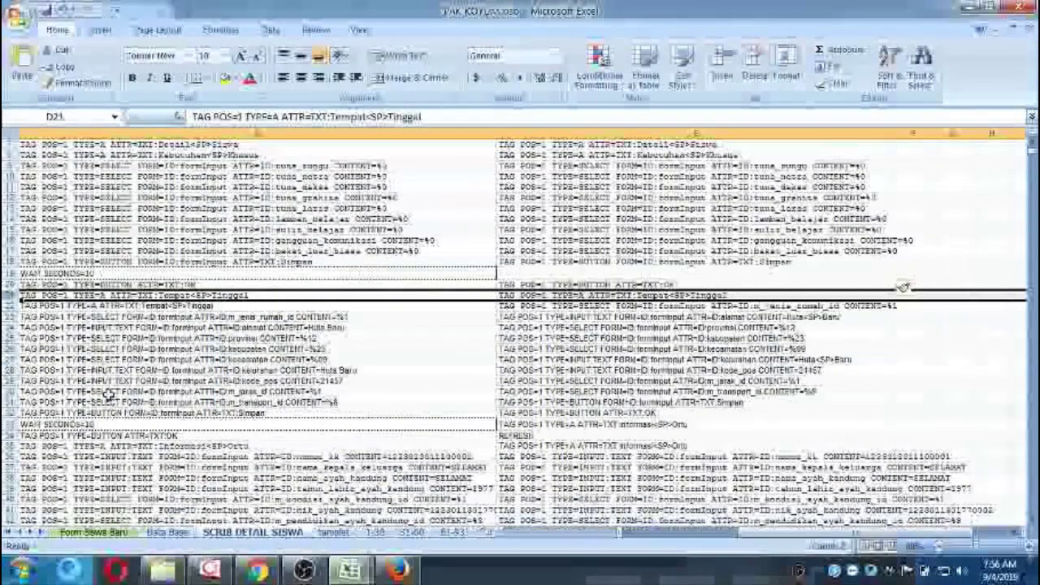
Delete the duplicate Tempat Tinggal line in D22 (shift cells up), then compare row 22 with E22.
click(103, 306)
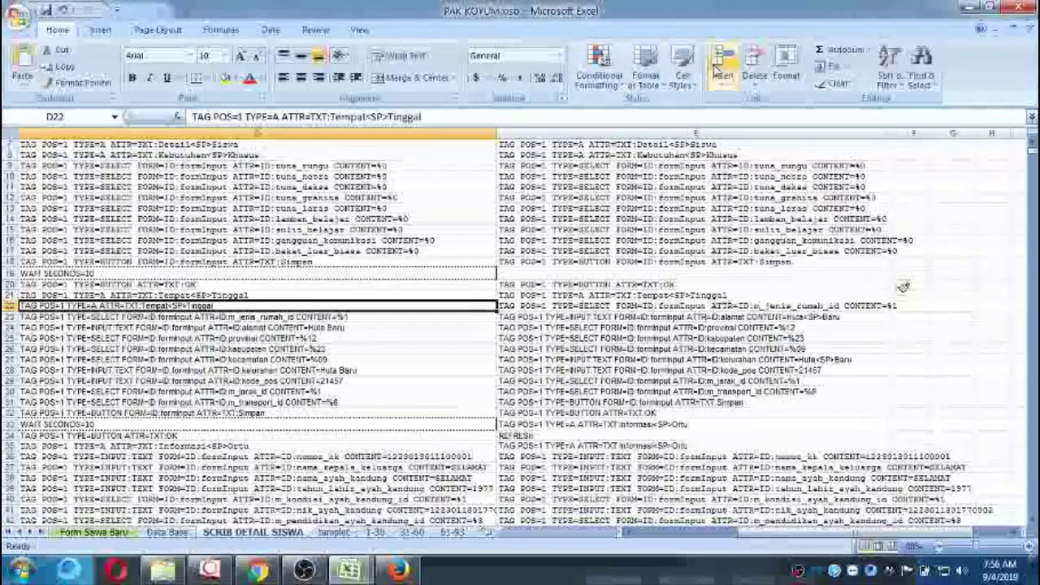
click(754, 59)
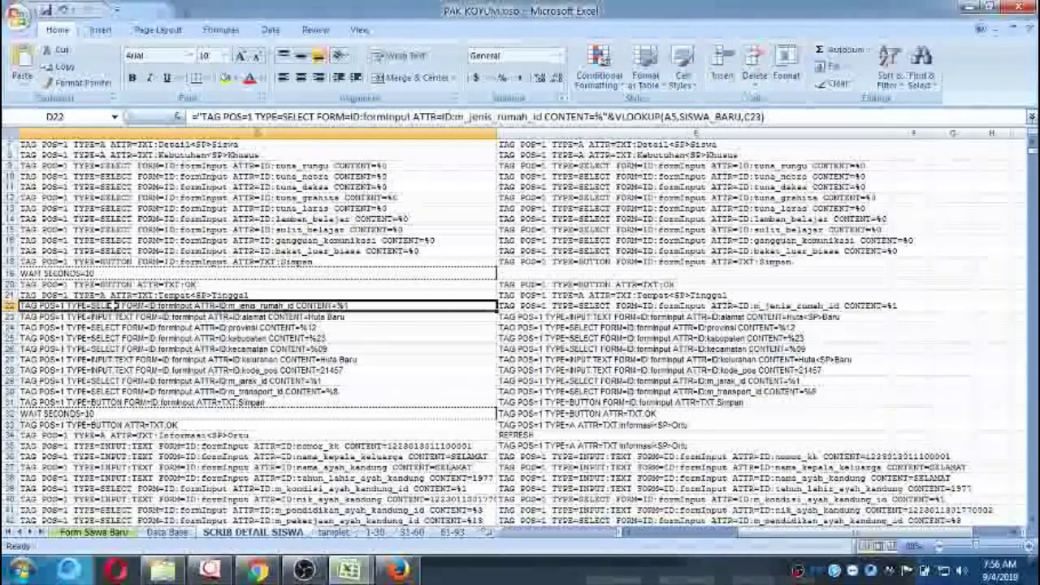
click(8, 305)
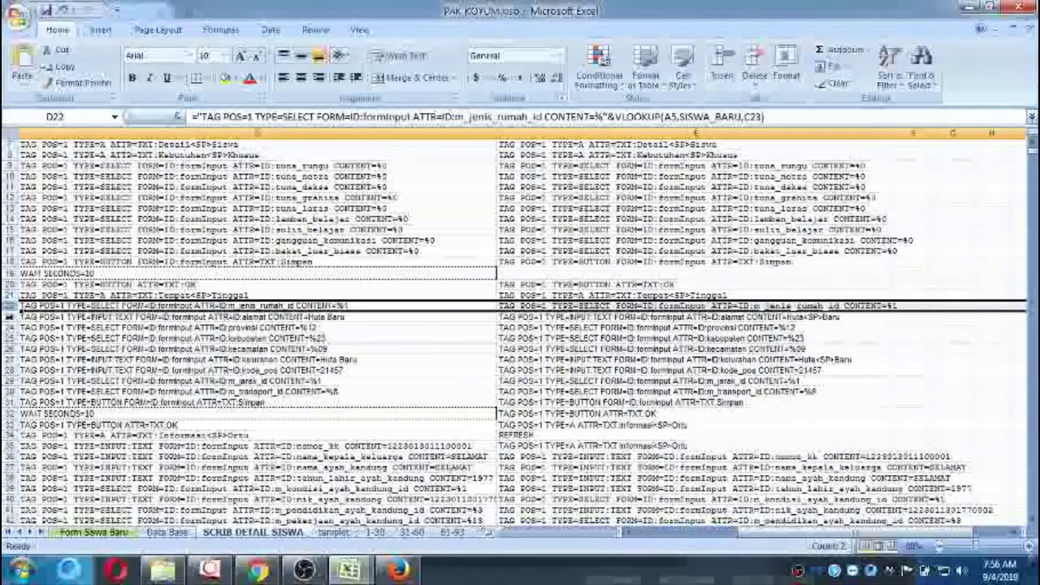
click(596, 306)
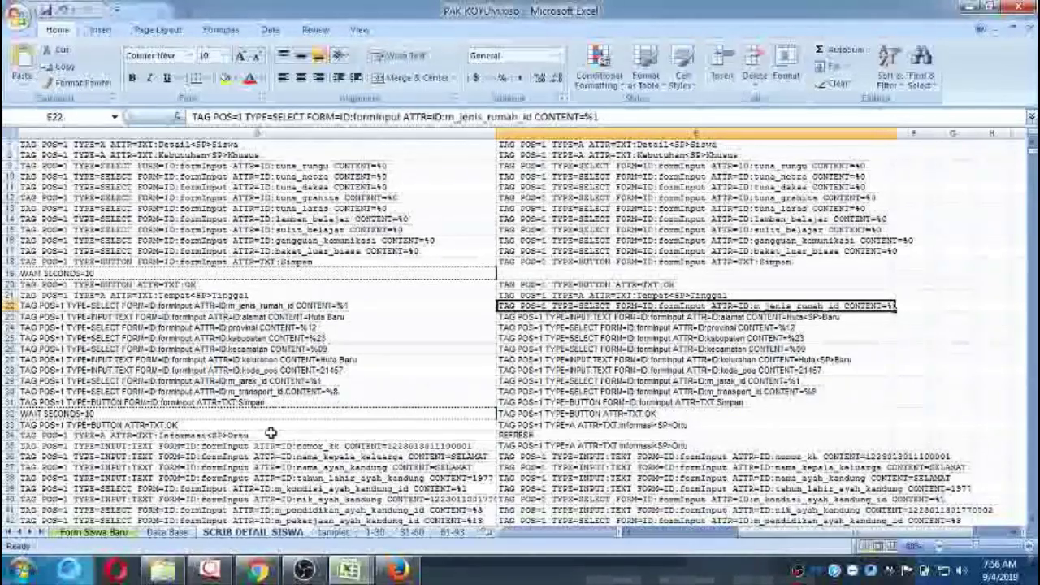
Set the student number in A5 to 2 and widen column D to show full script lines.
click(444, 458)
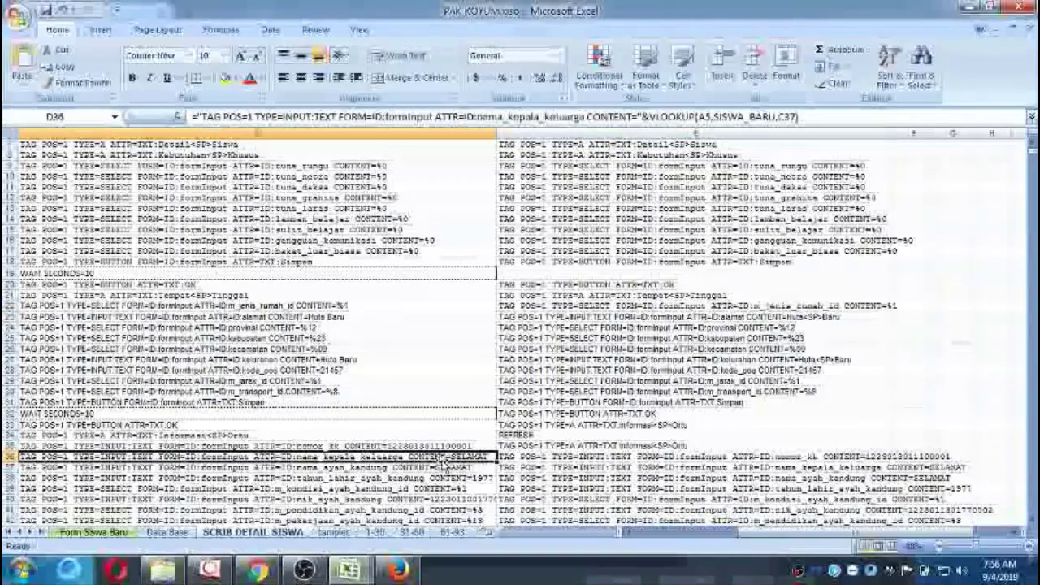
key(Home)
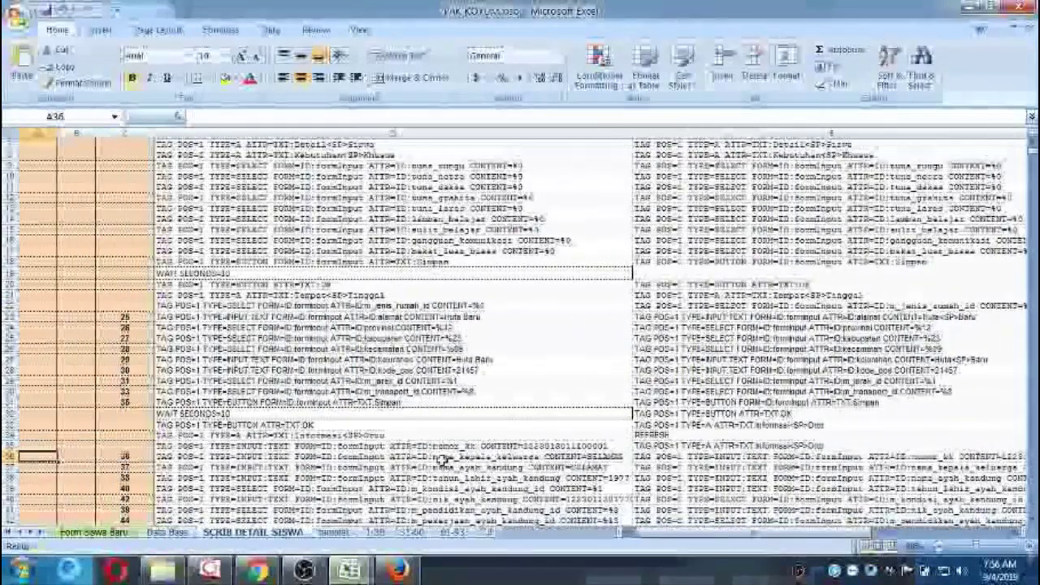
key(ctrl+Up)
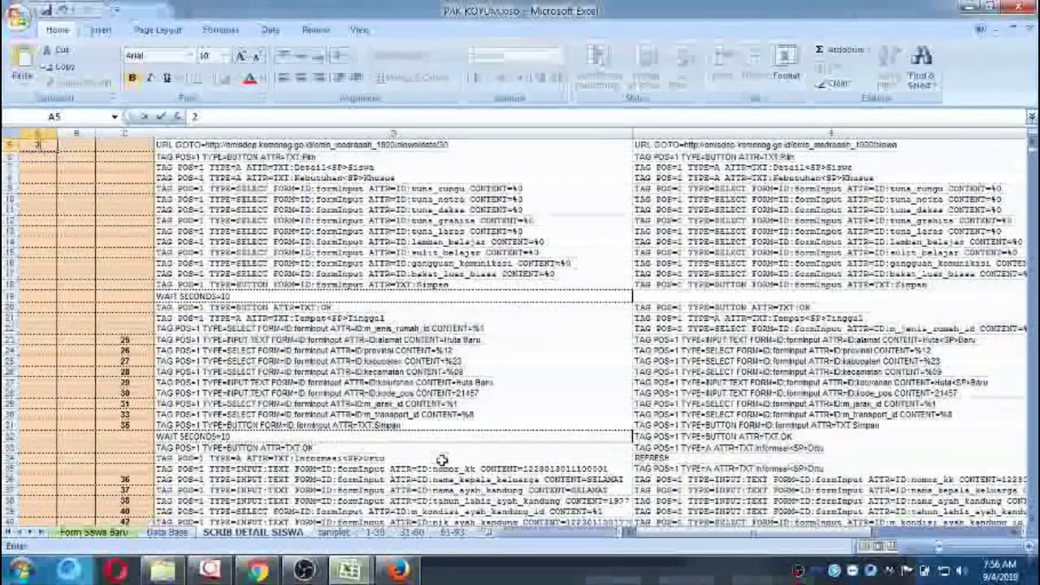
key(Down)
key(Down)
key(Down)
key(Down)
key(Down)
key(Down)
key(Down)
key(Down)
key(Down)
key(Down)
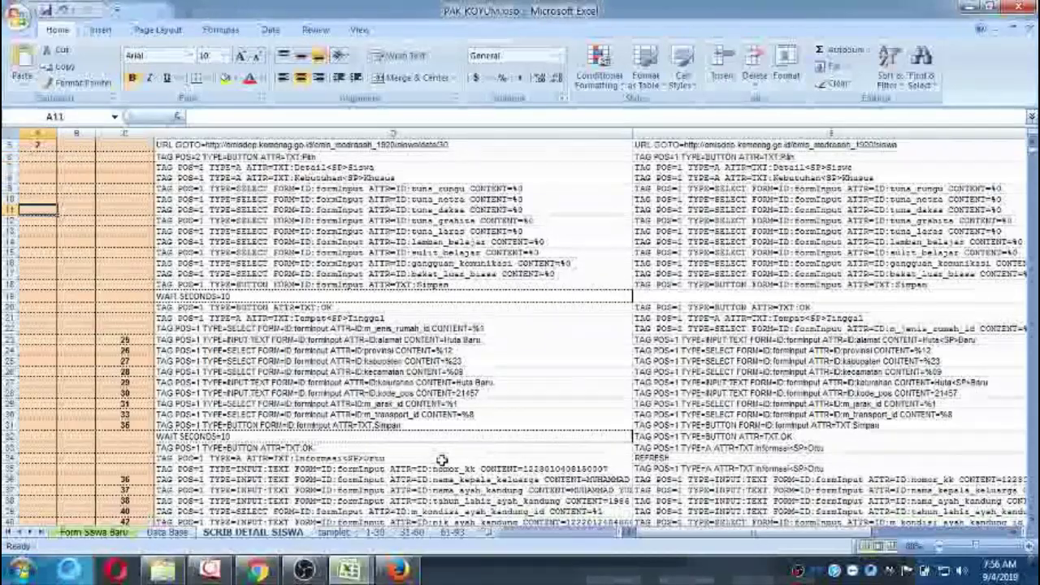
key(Down)
key(Down)
key(Down)
key(Down)
key(Down)
key(Down)
key(Down)
key(Down)
key(Down)
key(Down)
key(Down)
key(Down)
key(Down)
key(Down)
key(Down)
key(Down)
key(Down)
key(Down)
key(Down)
key(Down)
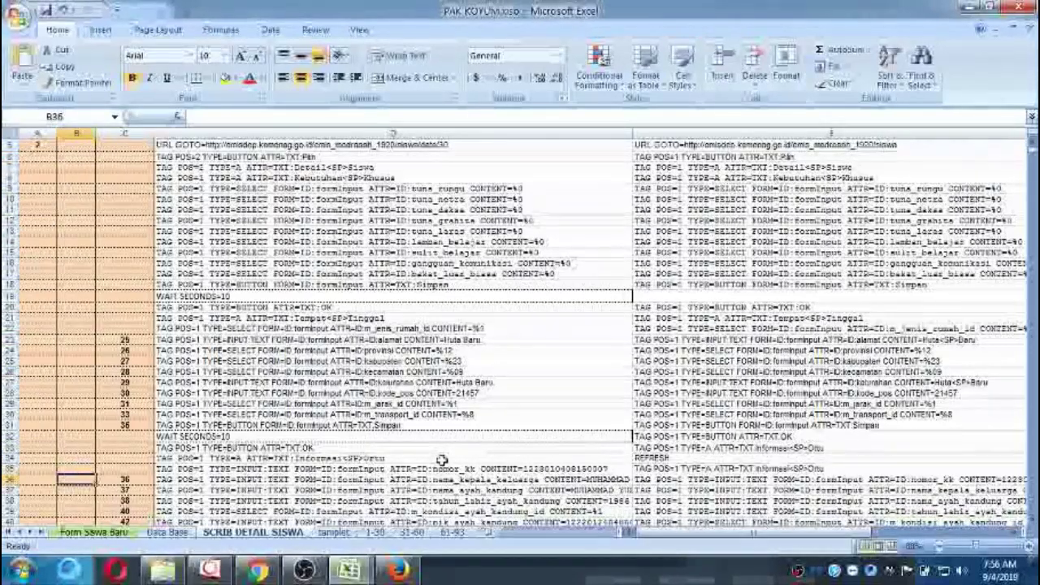
key(Right)
key(Right)
key(Right)
key(Right)
key(Left)
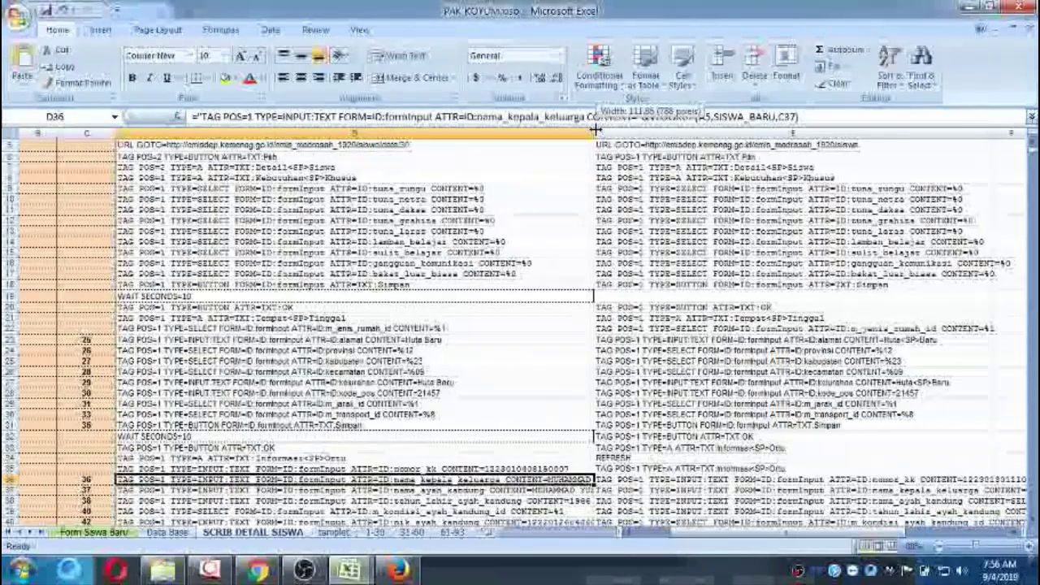
drag(596, 130, 683, 243)
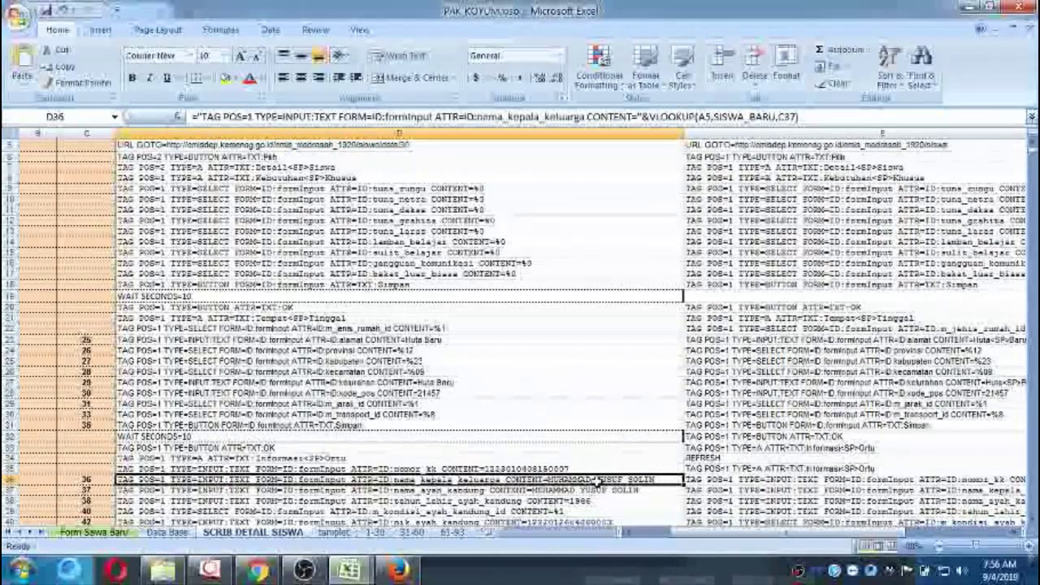
scroll(597, 480, right, 2)
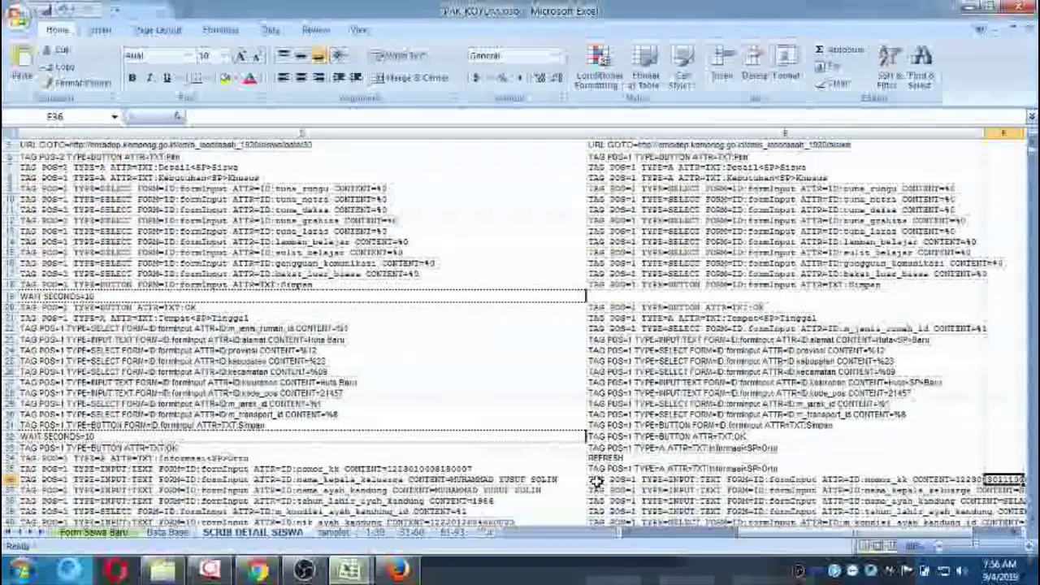
Realign column E by inserting a blank cell at E32 and deleting the REFRESH and duplicate Informasi Ortu lines.
click(597, 480)
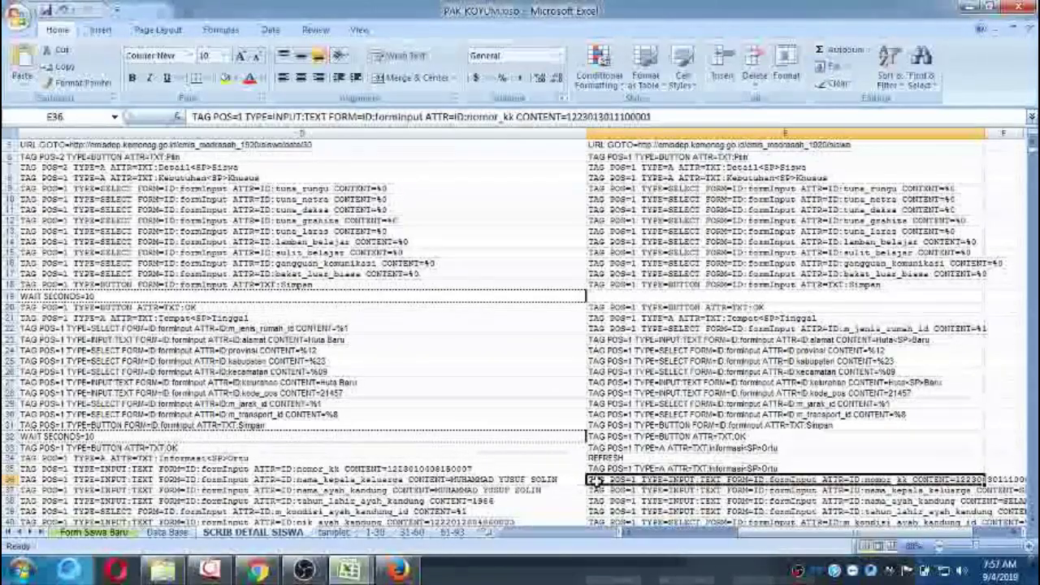
key(Up)
key(Up)
key(Up)
key(Up)
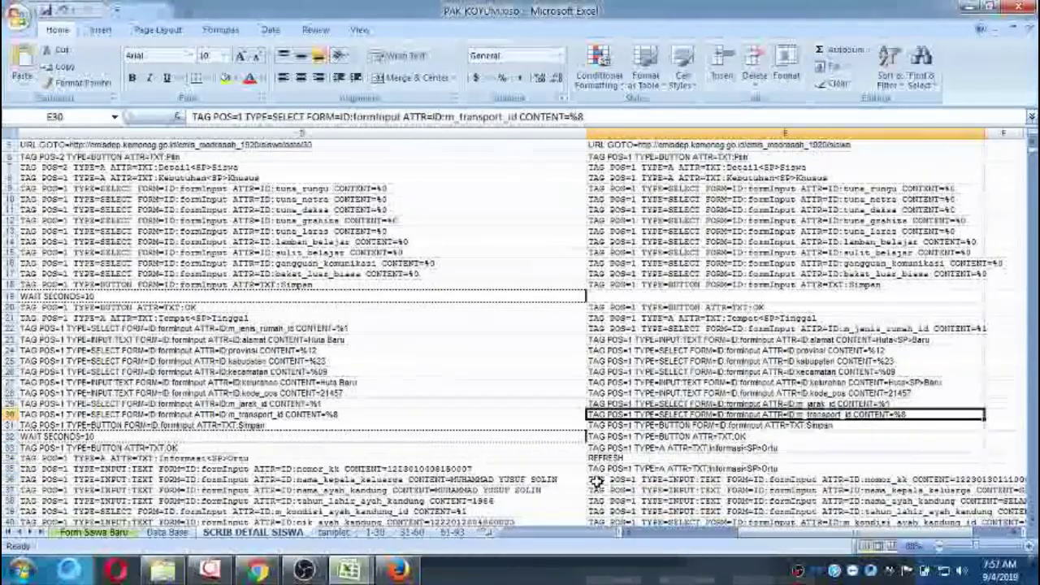
key(Up)
key(Up)
key(Up)
key(Up)
key(Up)
key(Down)
key(Down)
key(Down)
key(Down)
key(Down)
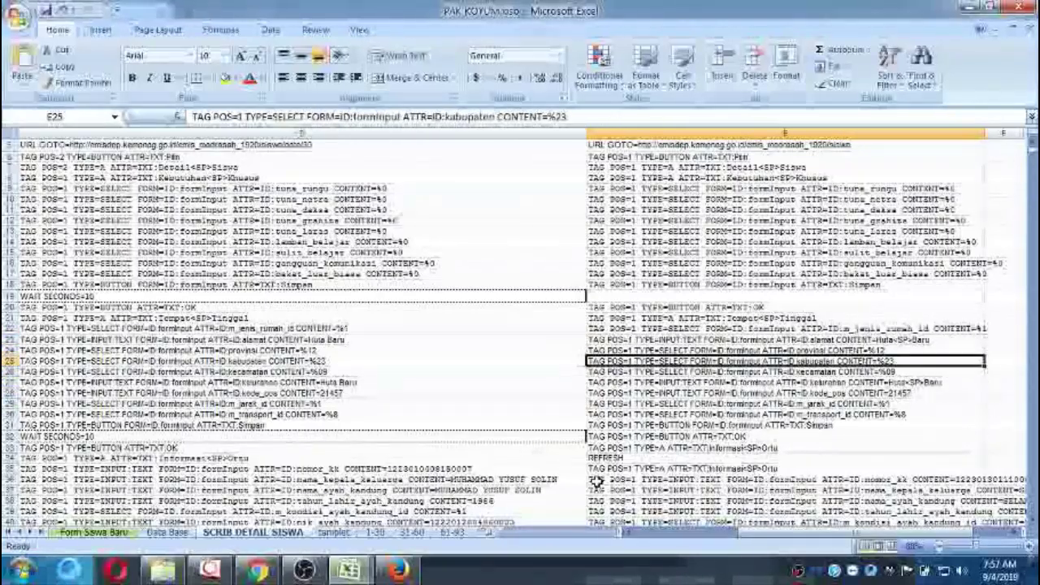
key(Down)
key(Down)
key(Down)
key(Down)
key(Down)
key(Down)
key(Down)
key(Down)
key(Down)
key(Down)
key(Down)
key(Down)
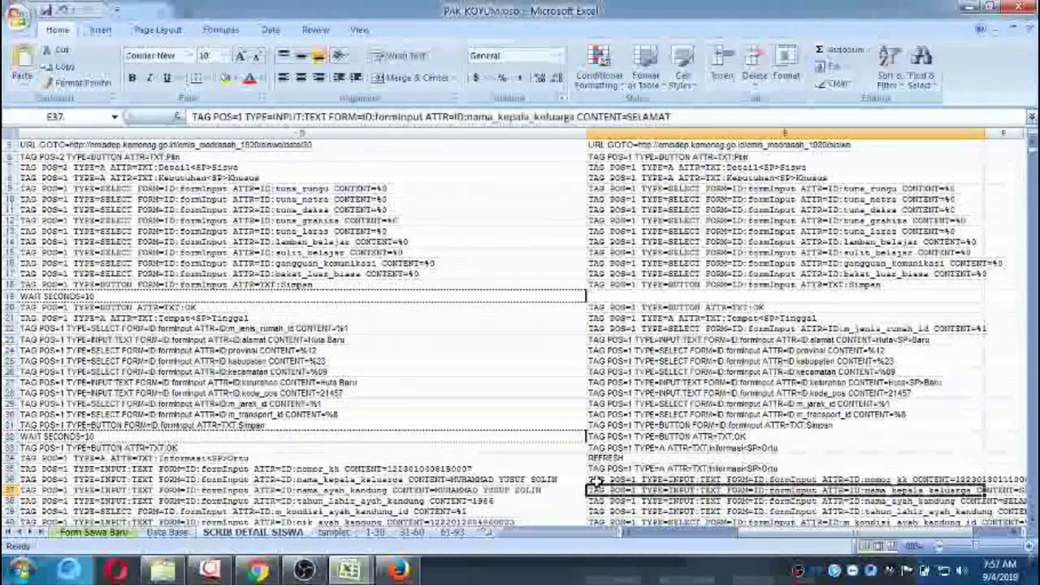
key(Down)
key(Down)
key(Down)
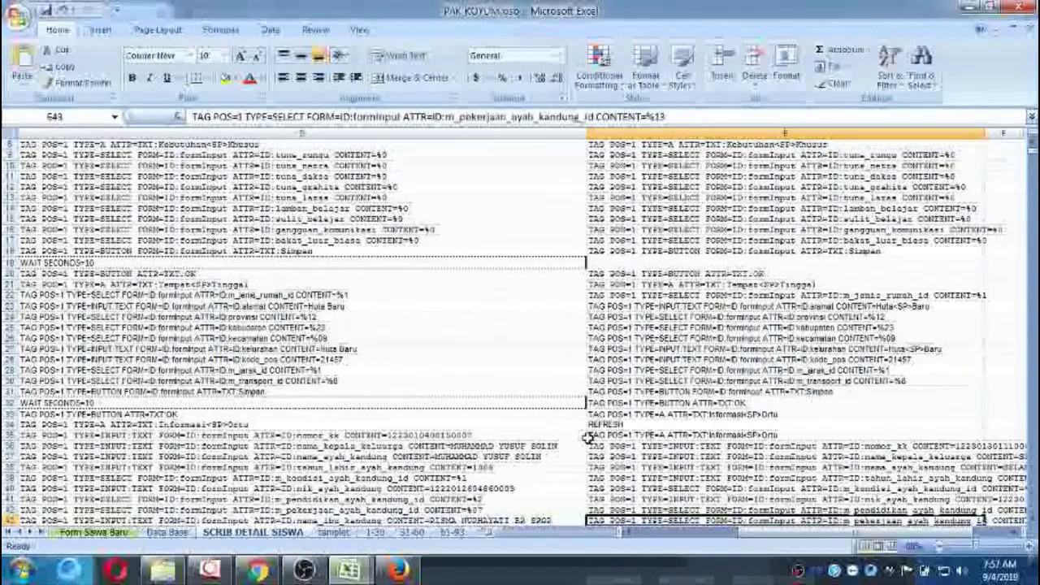
click(639, 403)
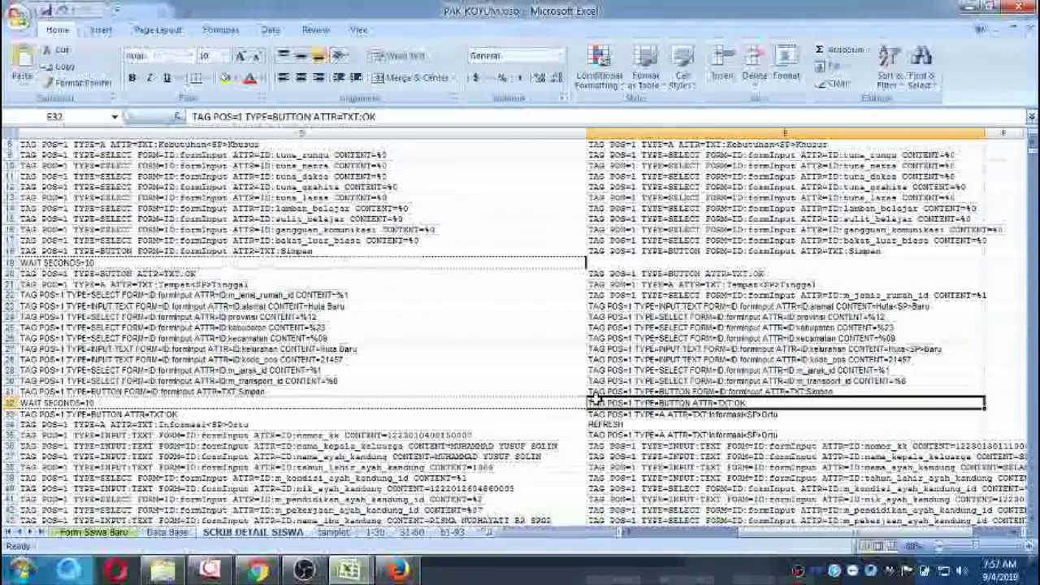
click(722, 65)
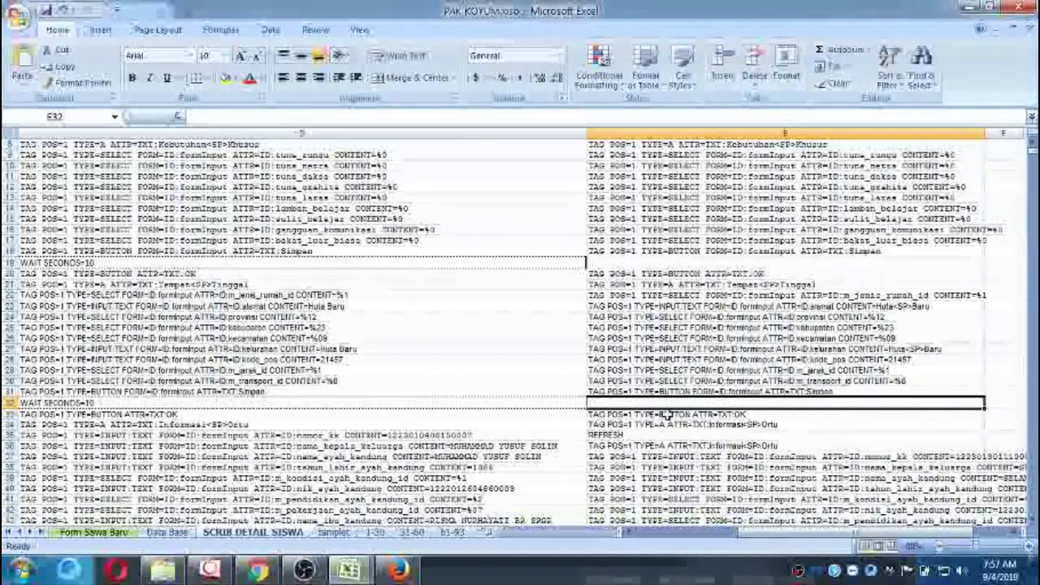
click(630, 434)
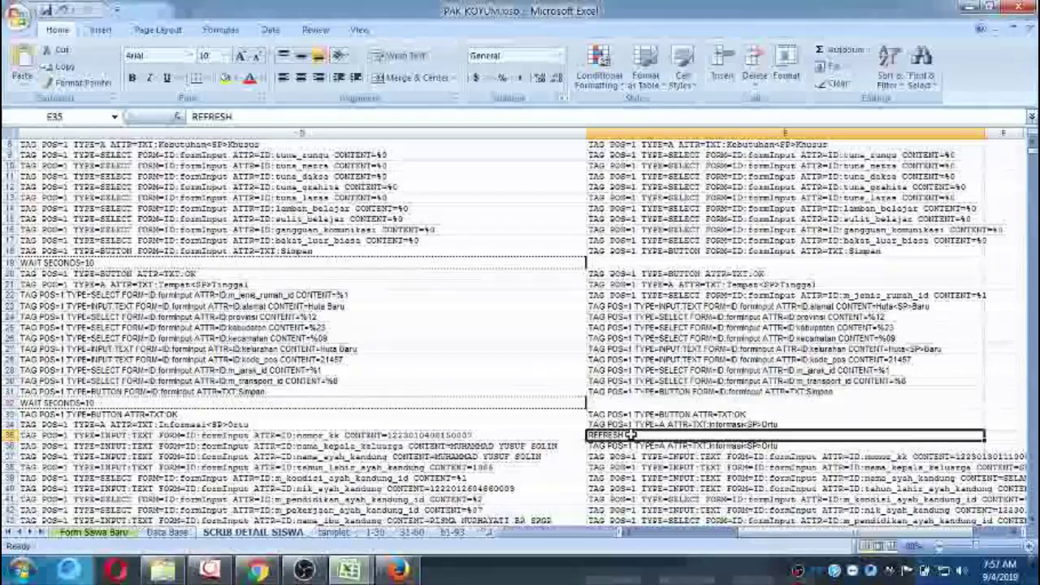
click(756, 55)
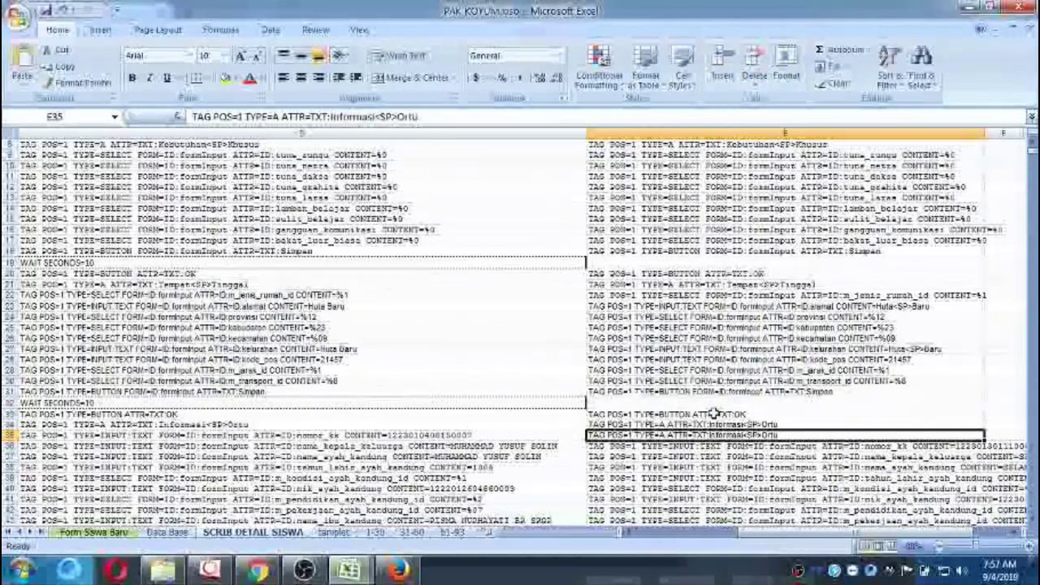
click(753, 55)
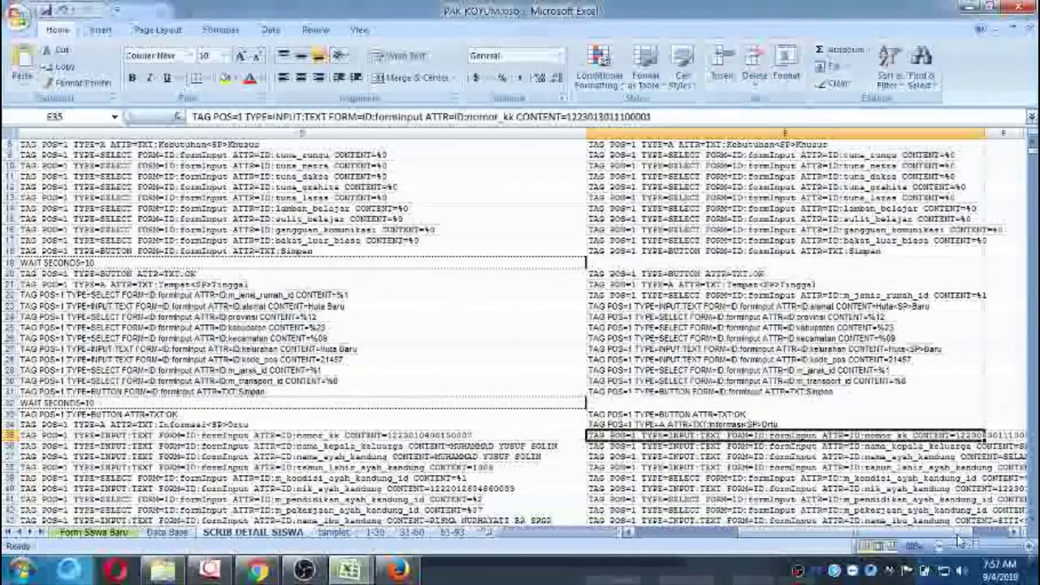
drag(970, 536, 865, 535)
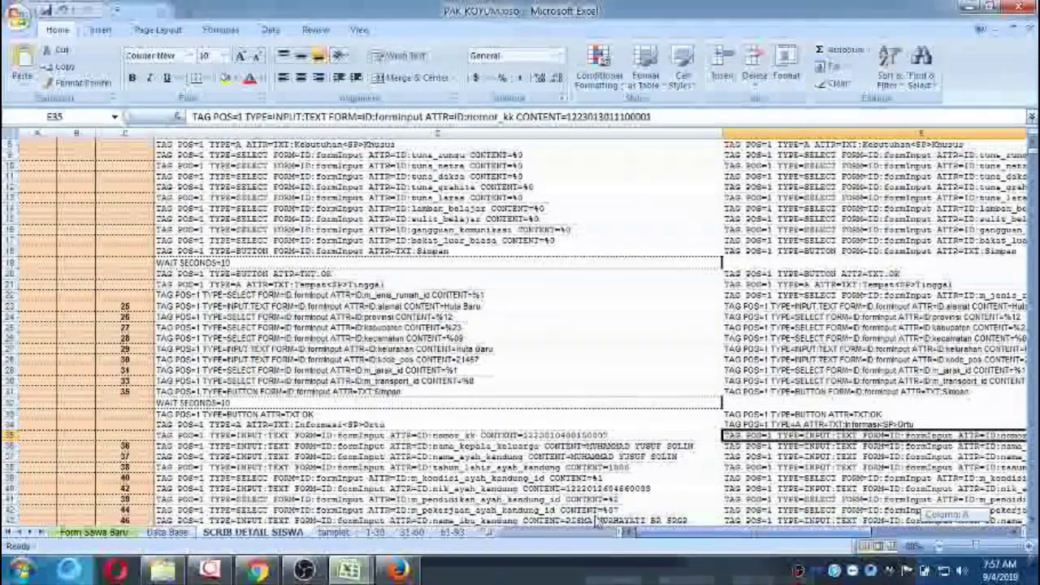
scroll(195, 248, up, 3)
click(38, 196)
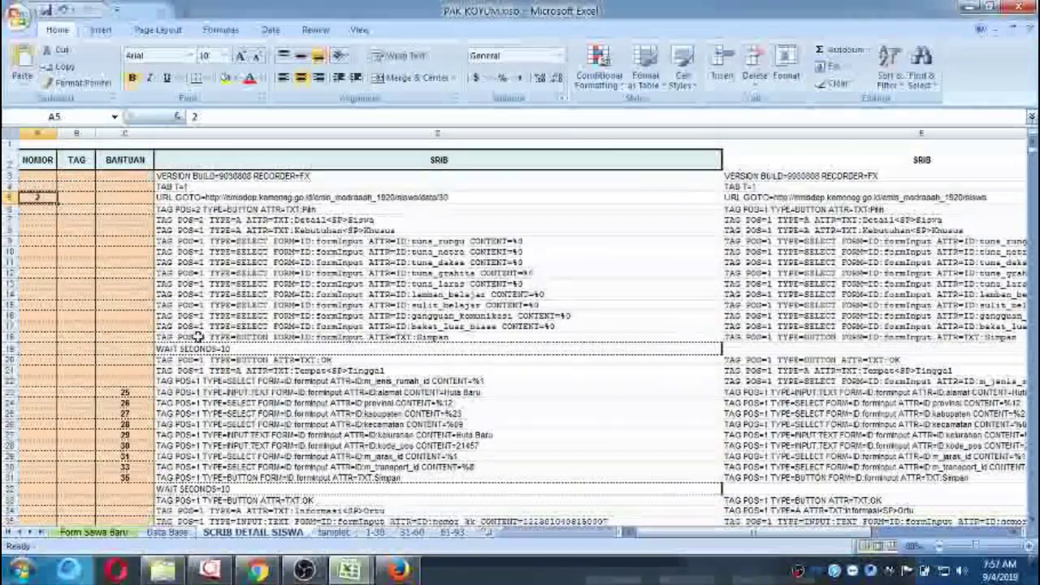
key(Return)
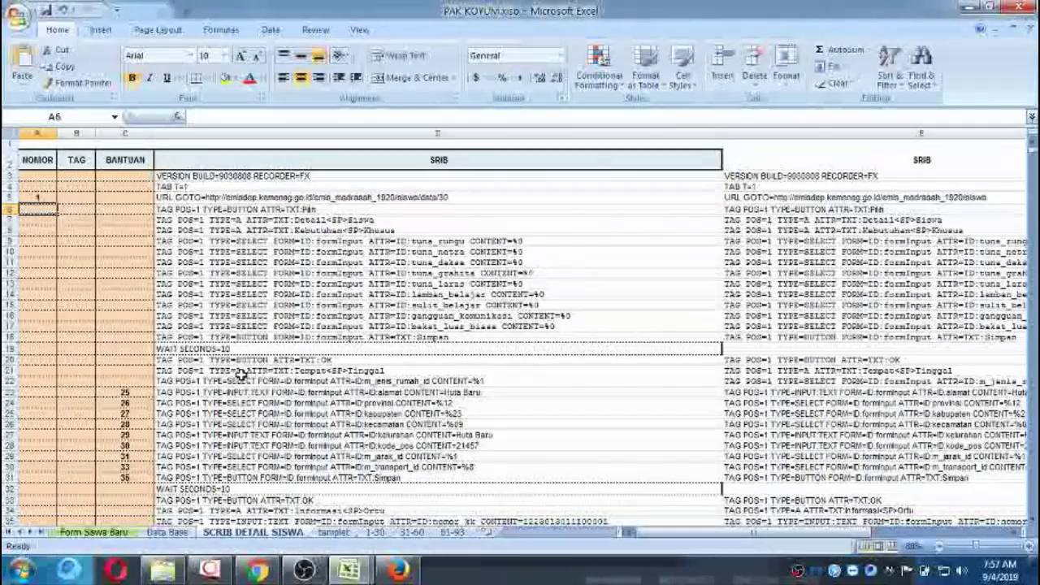
click(94, 532)
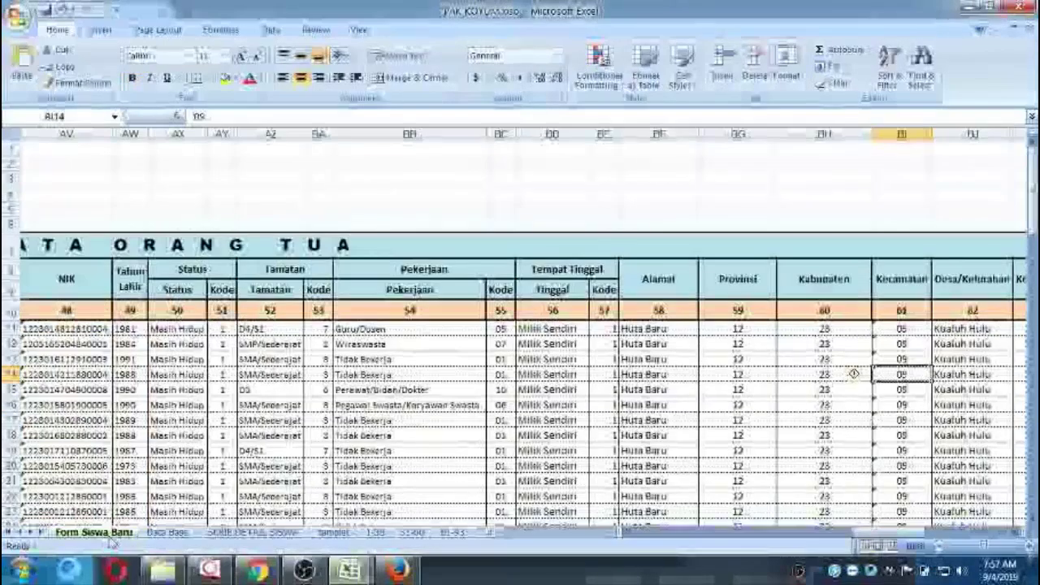
click(252, 532)
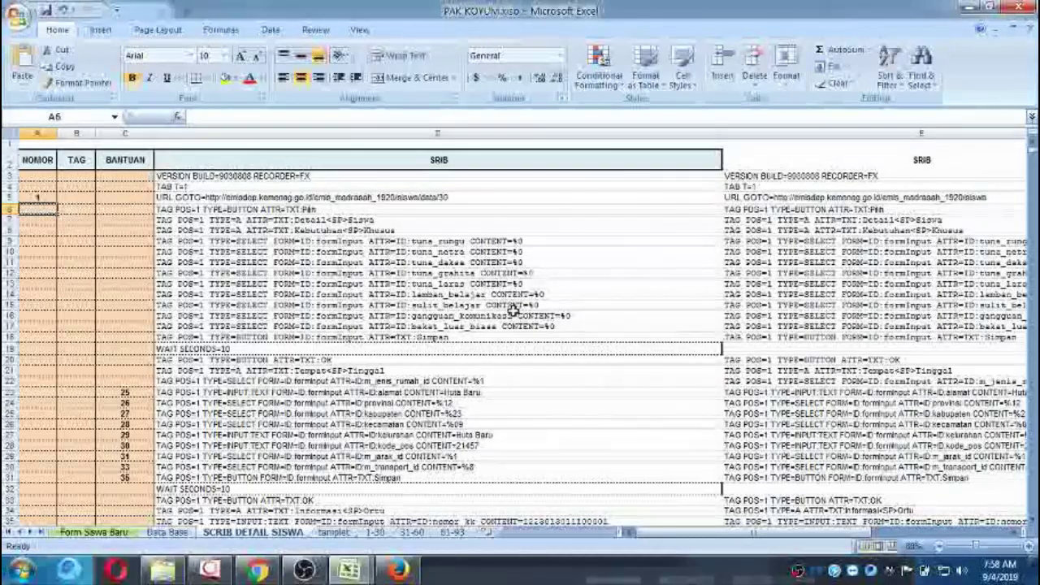
scroll(905, 167, down, 7)
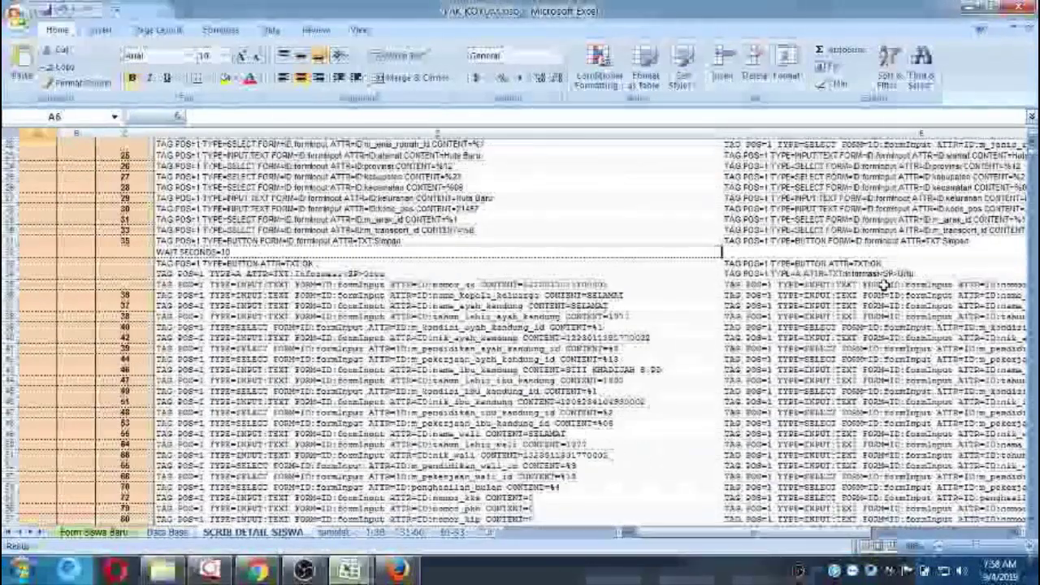
scroll(886, 286, down, 5)
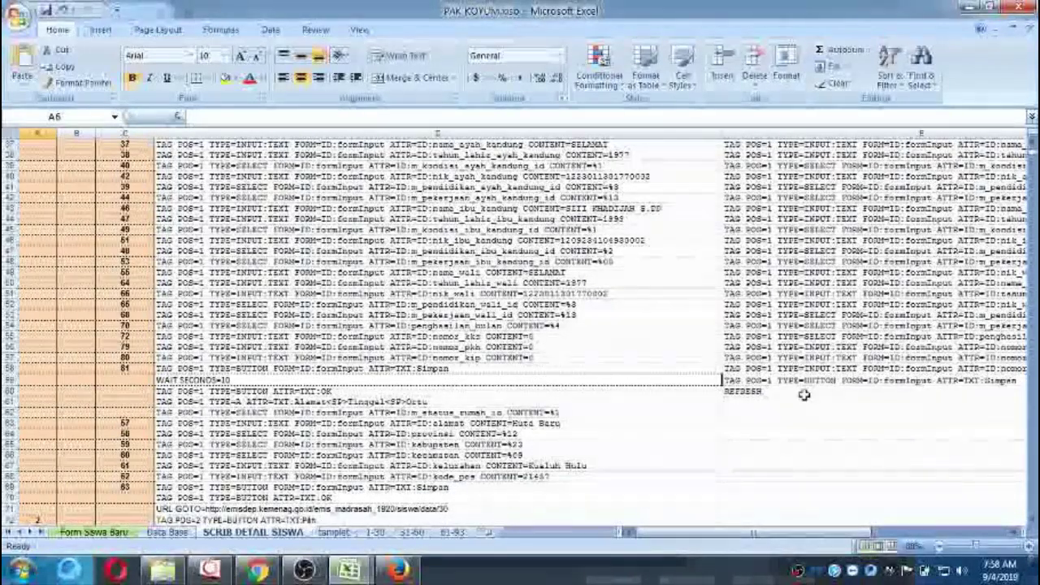
scroll(851, 308, up, 4)
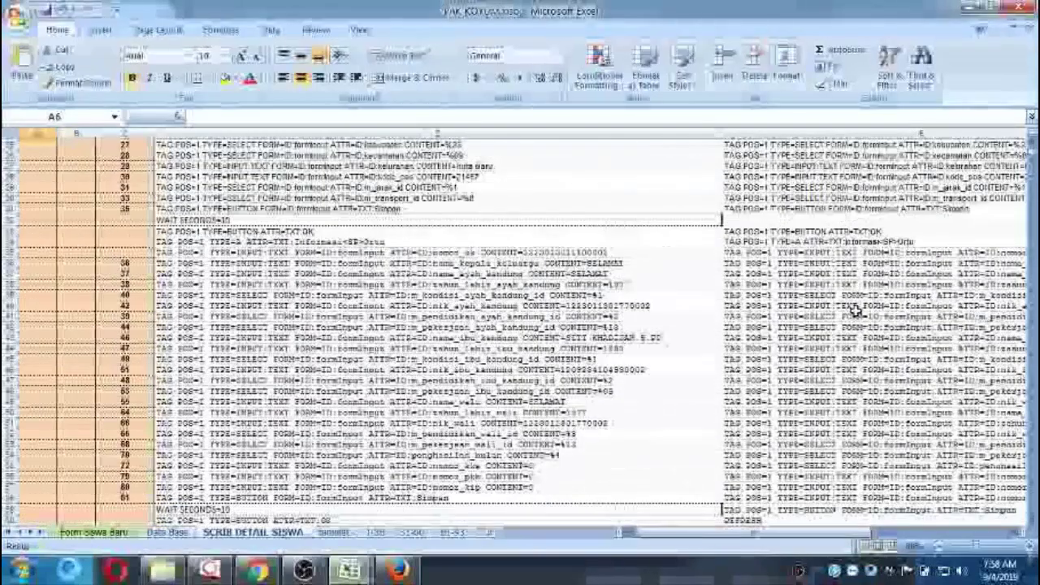
Delete the duplicate script column E and return to the top of column D's script.
click(800, 132)
click(754, 60)
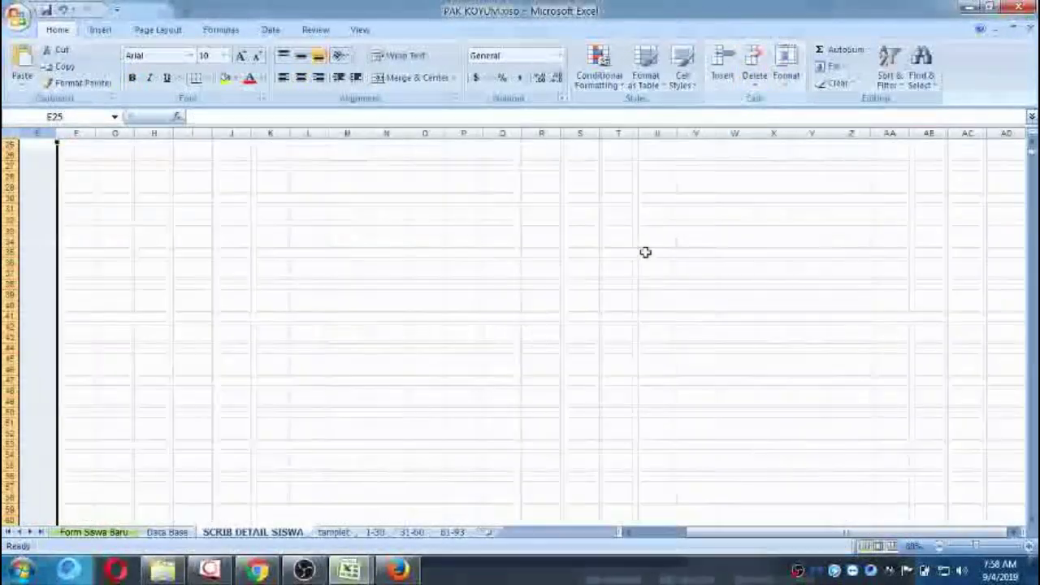
drag(719, 533, 634, 533)
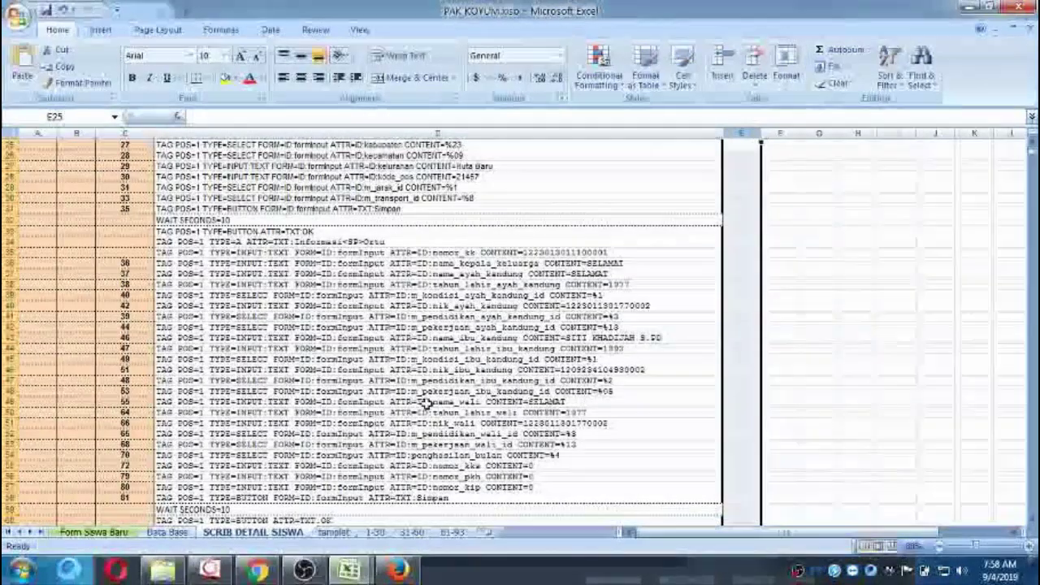
click(427, 404)
key(ctrl+Up)
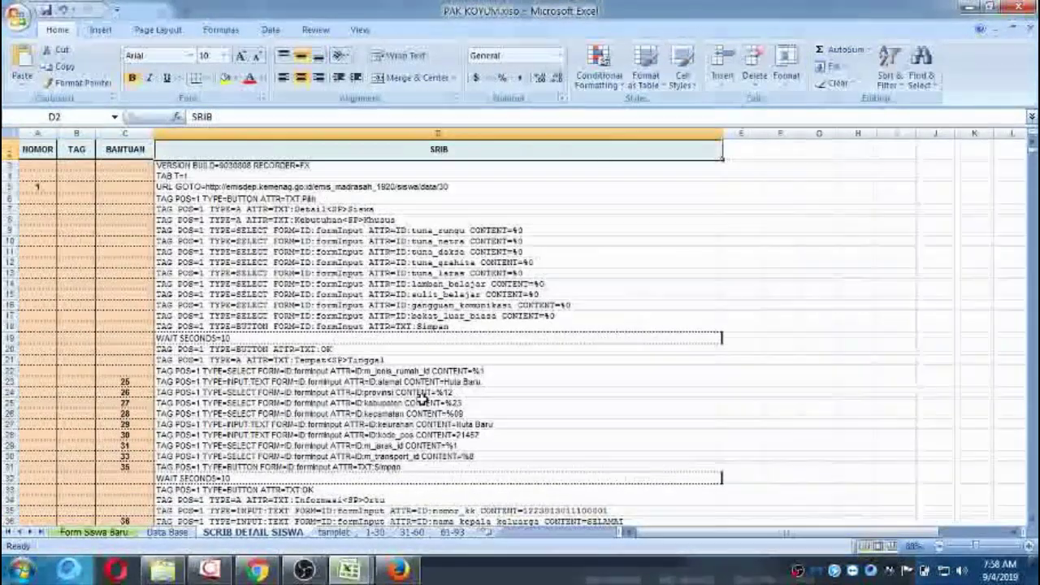
key(Up)
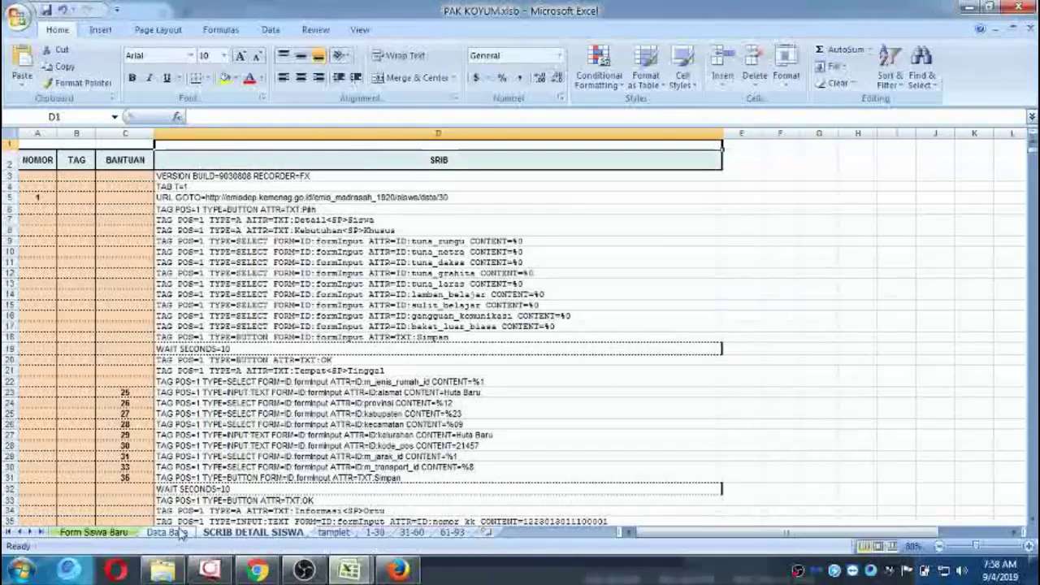
On the Form Siswa Baru sheet, check that the student list ends at row 103.
click(93, 532)
click(96, 387)
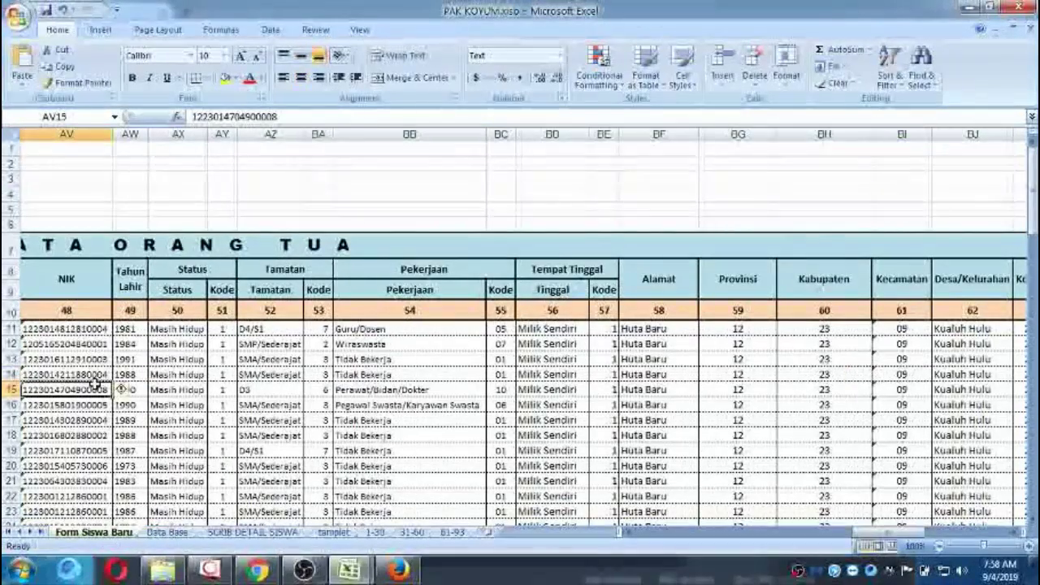
key(Home)
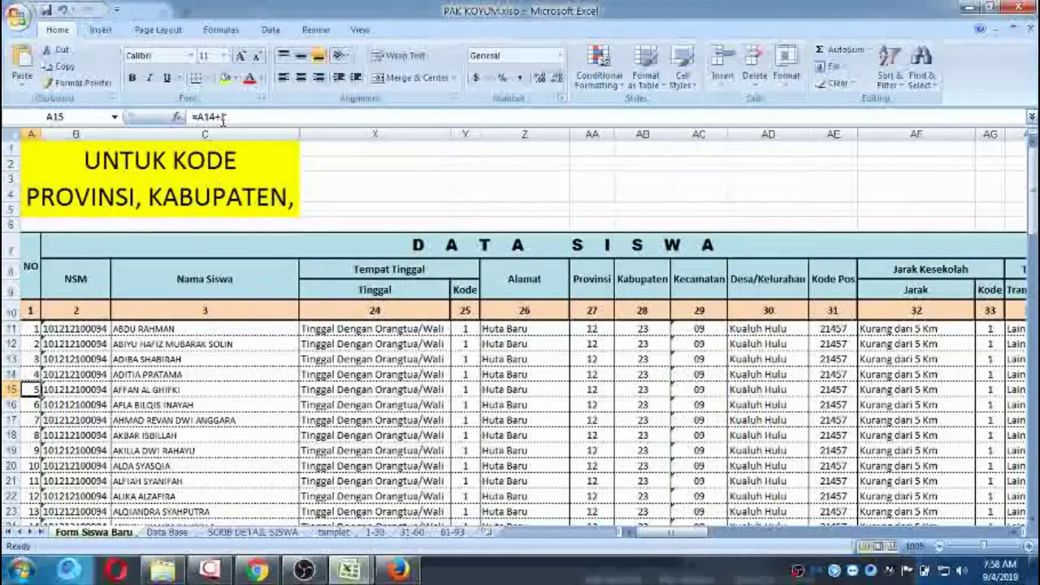
scroll(210, 372, down, 6)
scroll(209, 372, down, 20)
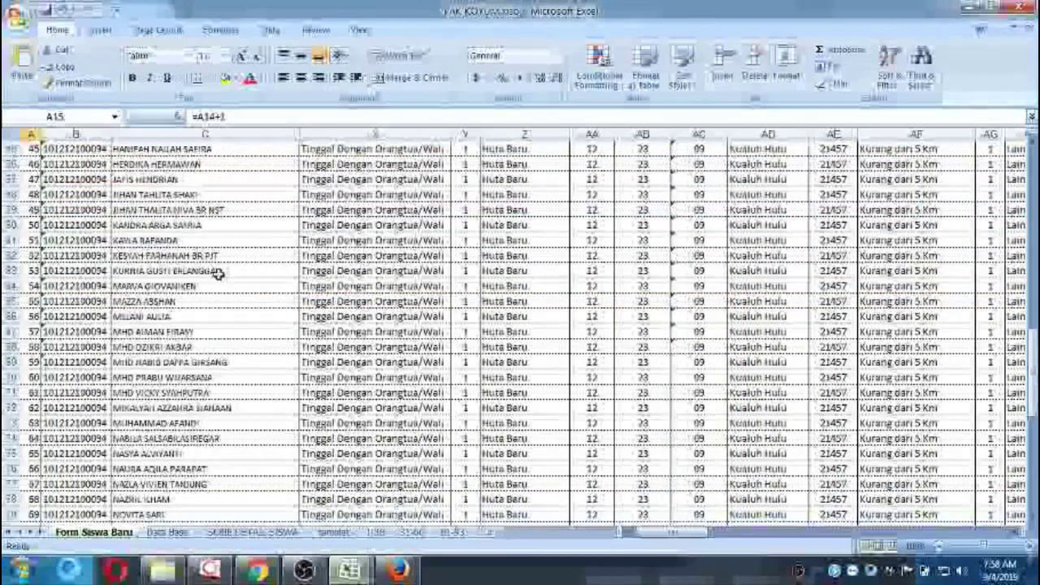
scroll(219, 244, up, 3)
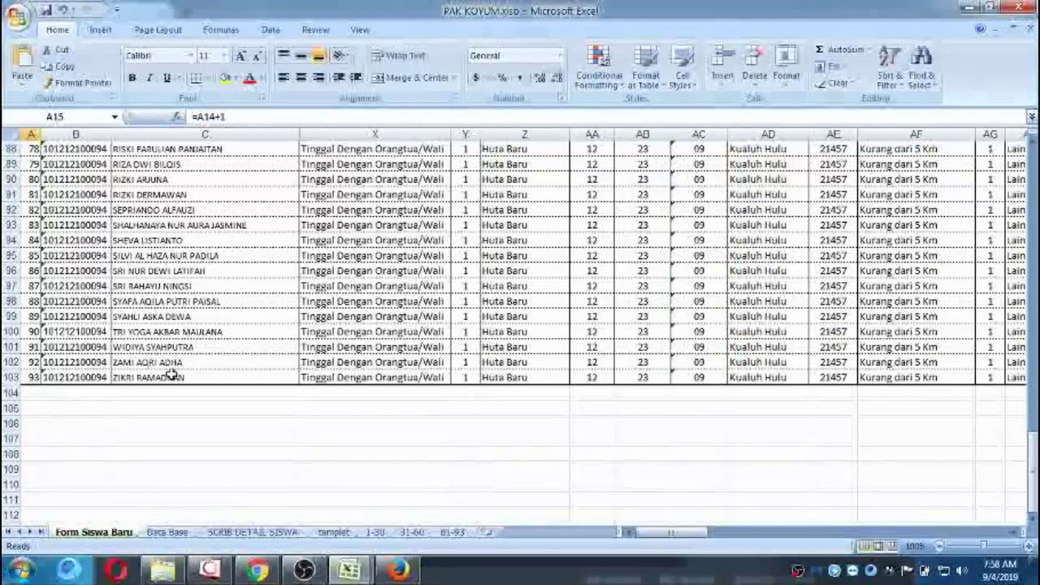
scroll(172, 375, up, 20)
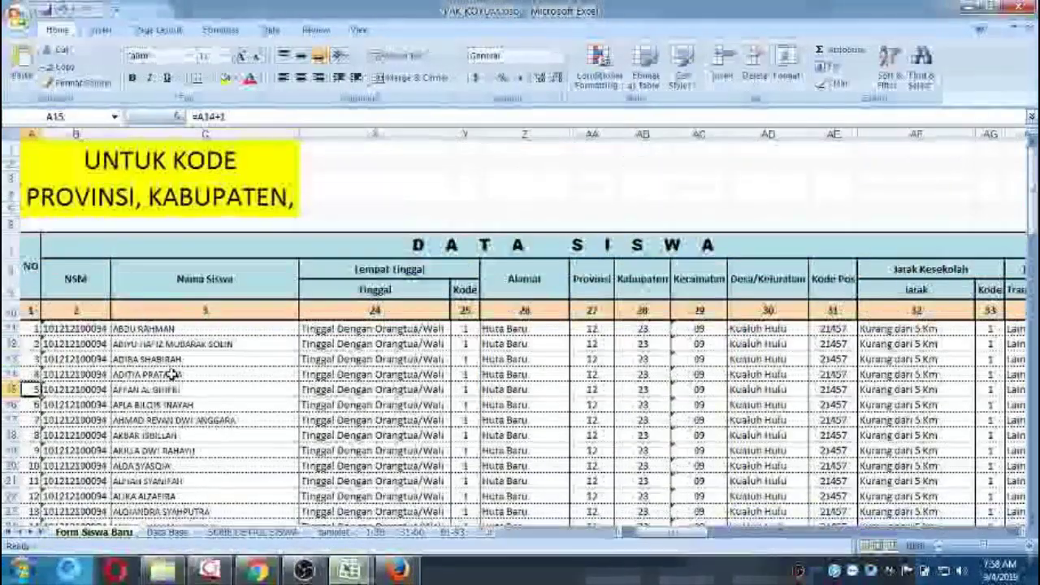
Inspect the SISWA_BARU name in Name Manager, closing without changes.
click(219, 30)
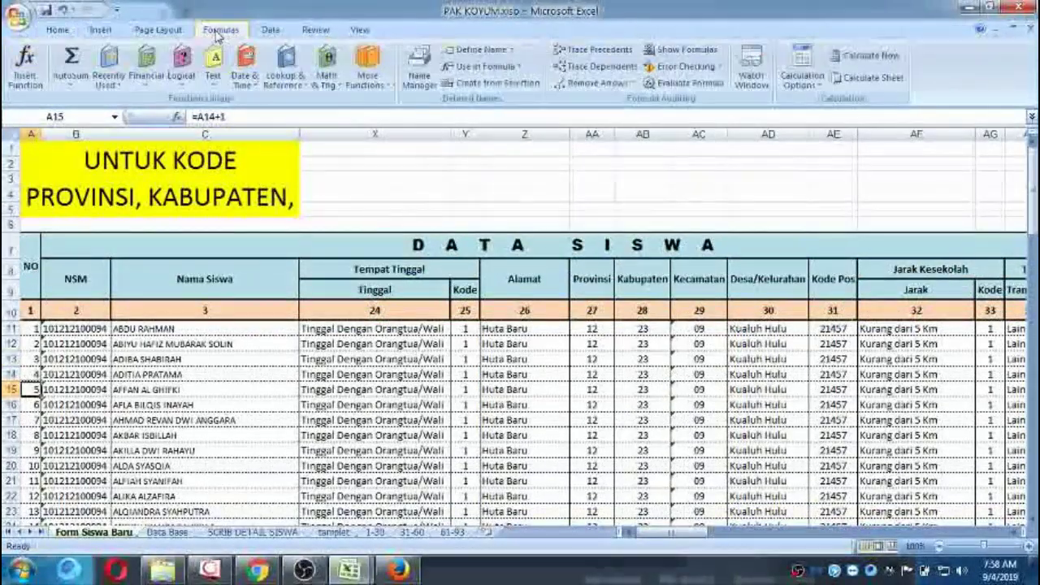
click(419, 69)
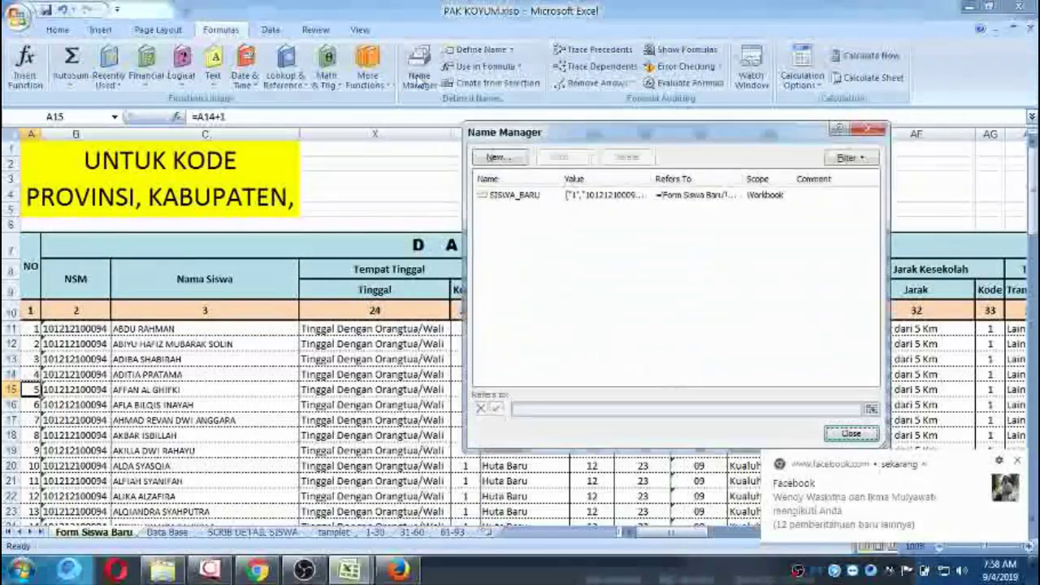
double_click(501, 198)
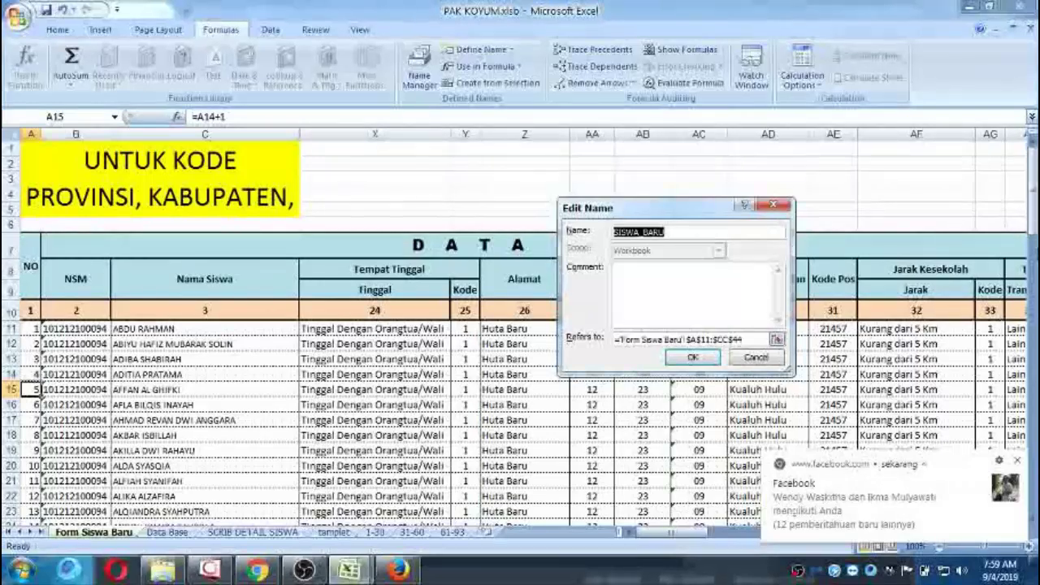
click(771, 208)
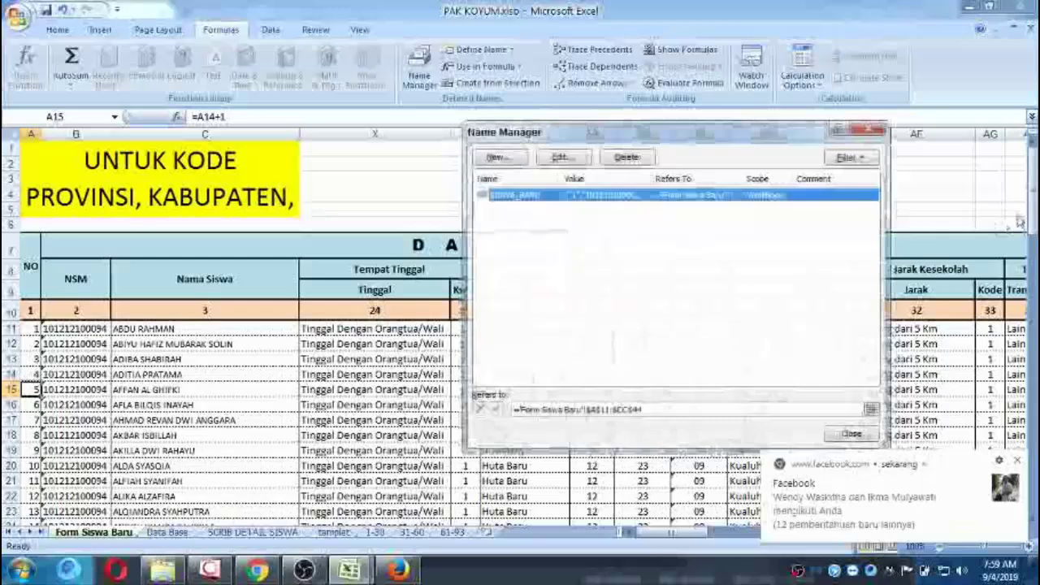
click(869, 131)
Change the end of SISWA_BARU's Refers to range from $CC$44 to $CC$103.
click(418, 69)
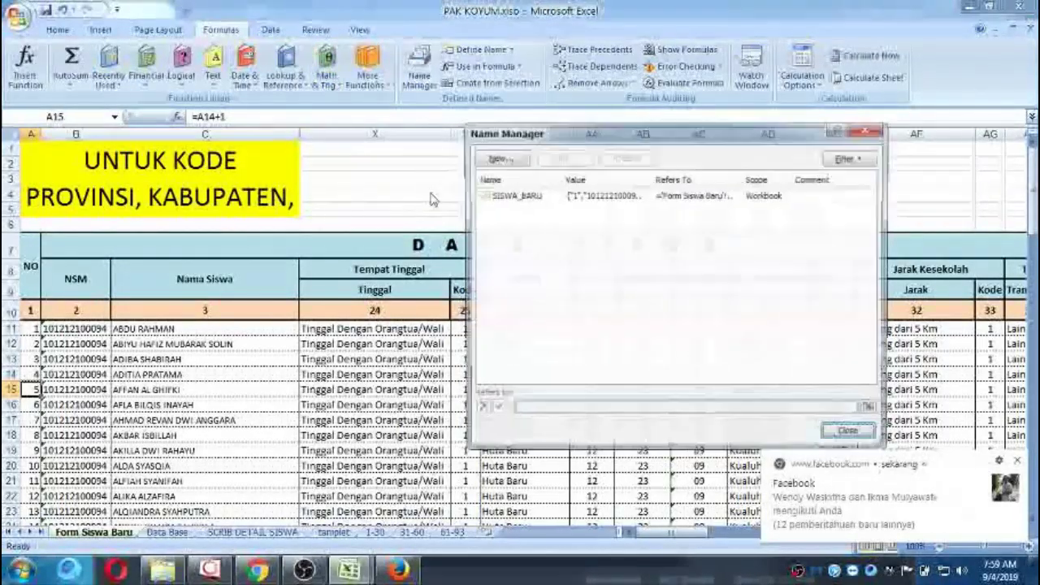
double_click(529, 195)
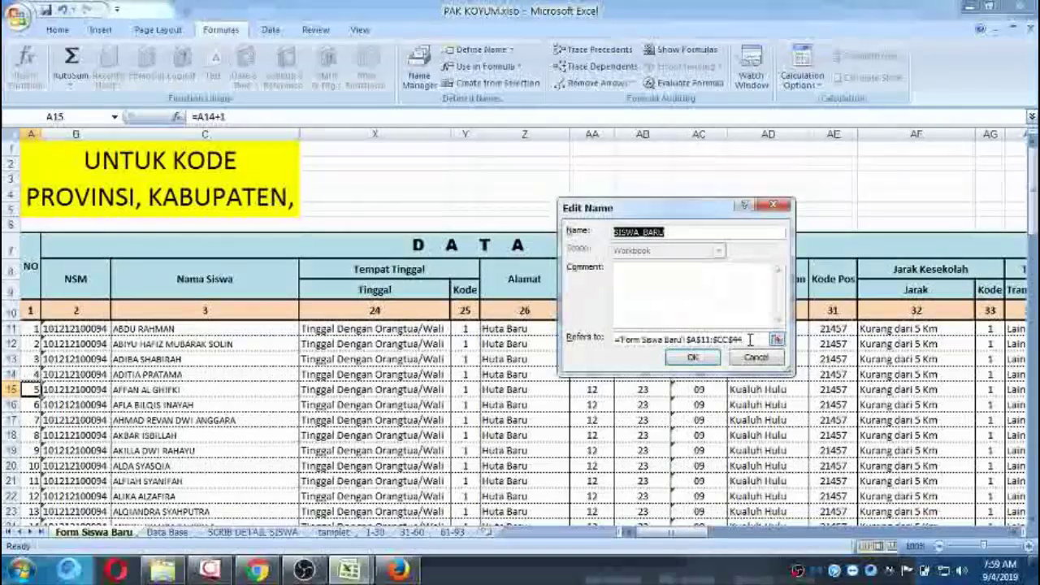
key(Tab)
scroll(240, 366, down, 3)
key(Tab)
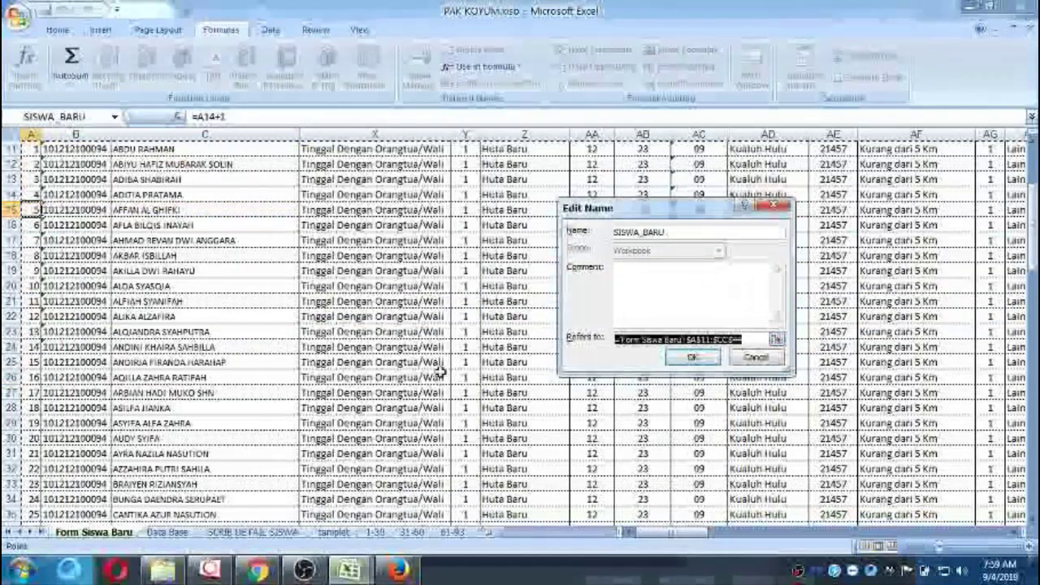
scroll(240, 365, down, 6)
scroll(240, 365, down, 1)
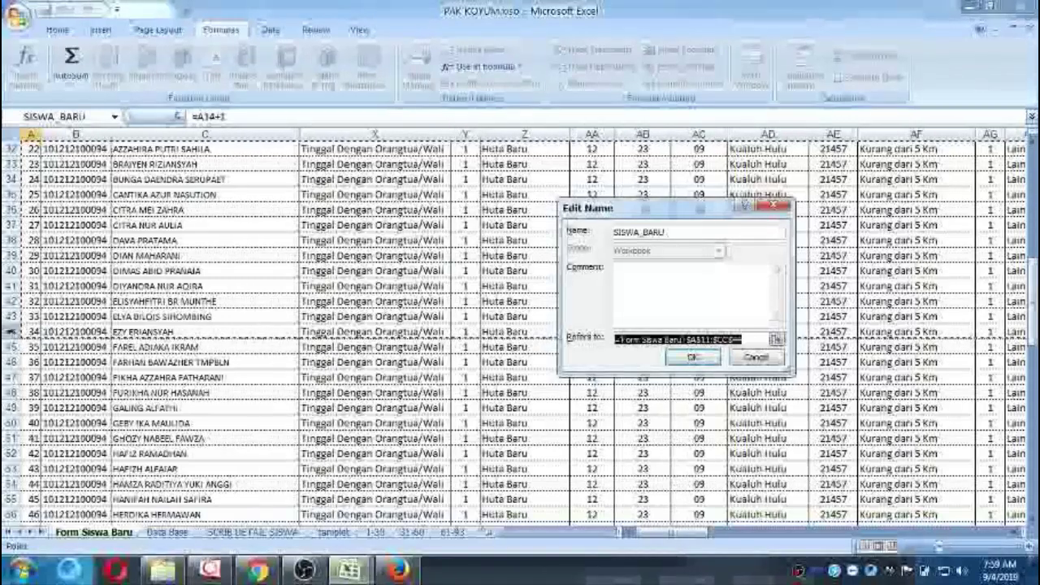
scroll(10, 331, down, 6)
scroll(10, 332, down, 15)
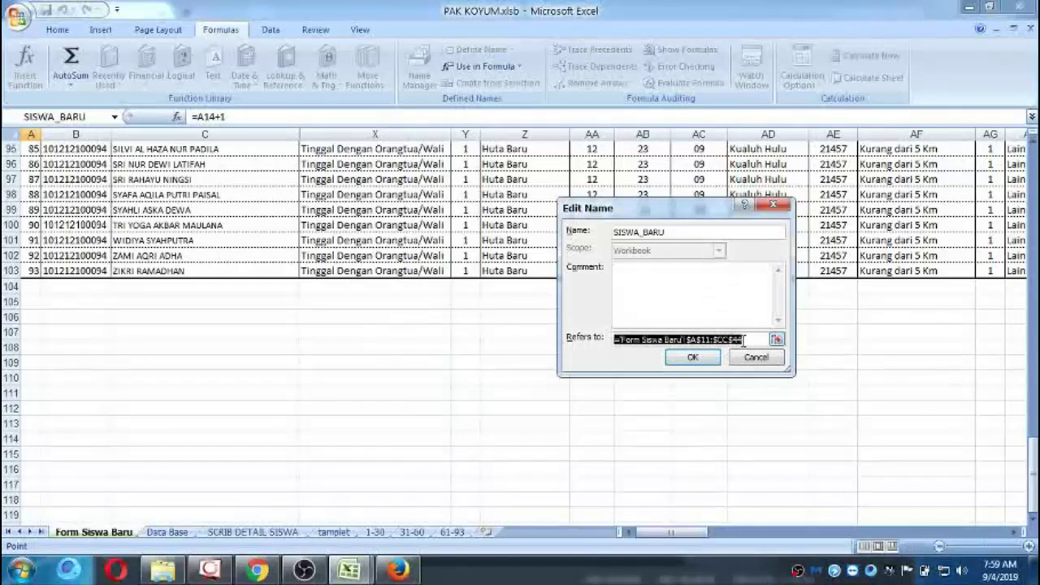
click(754, 340)
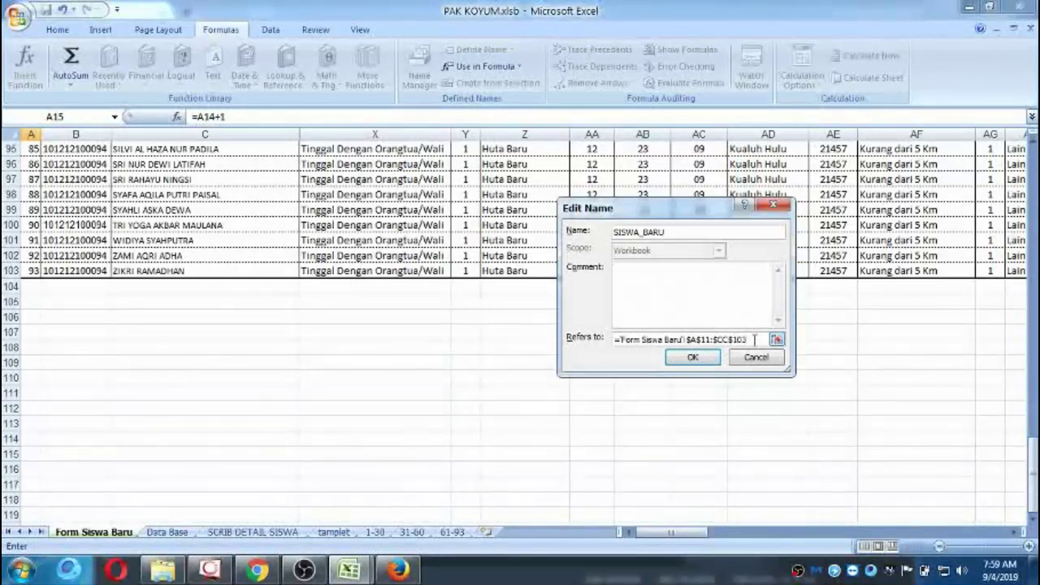
click(692, 358)
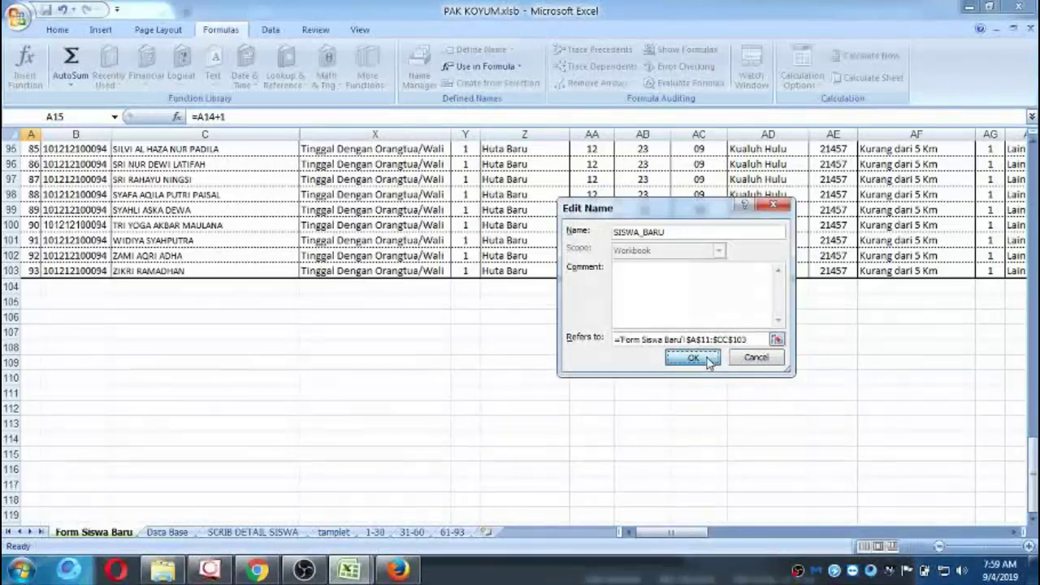
Verify SISWA_BARU now covers 'Form Siswa Baru'!$A$11:$CC$103, then close Name Manager.
double_click(520, 196)
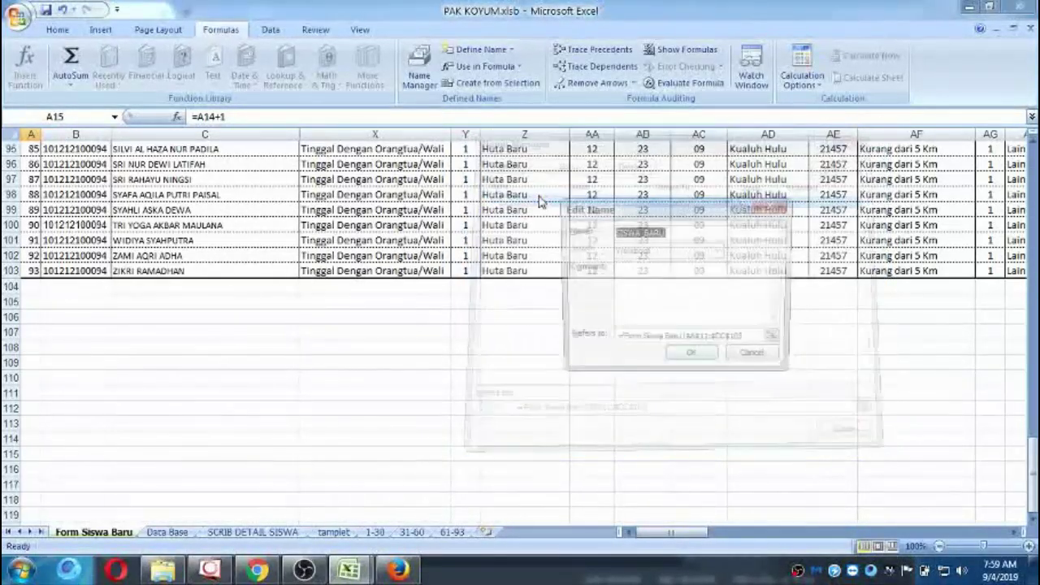
click(718, 338)
scroll(166, 390, down, 20)
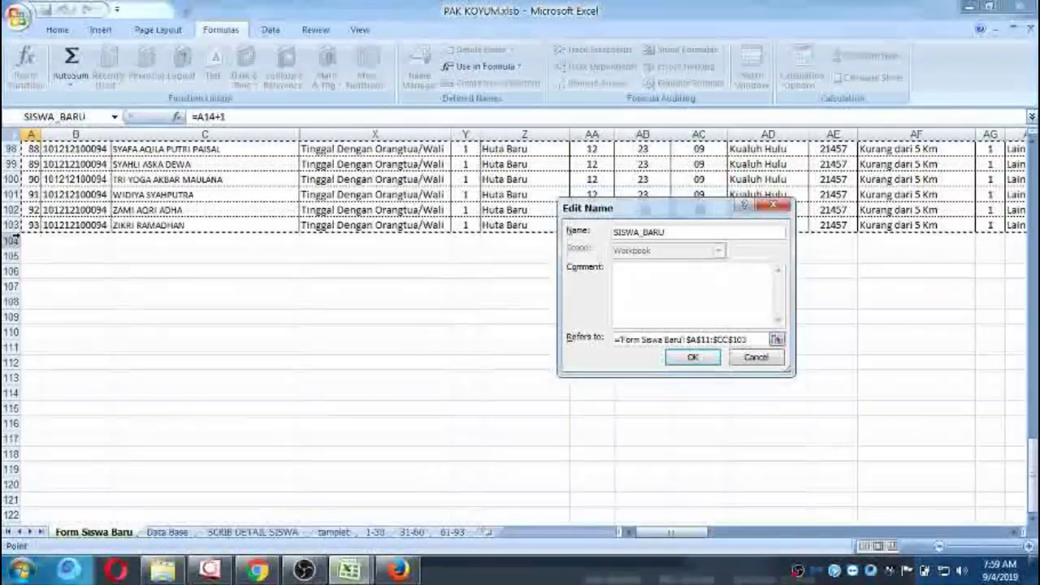
click(695, 359)
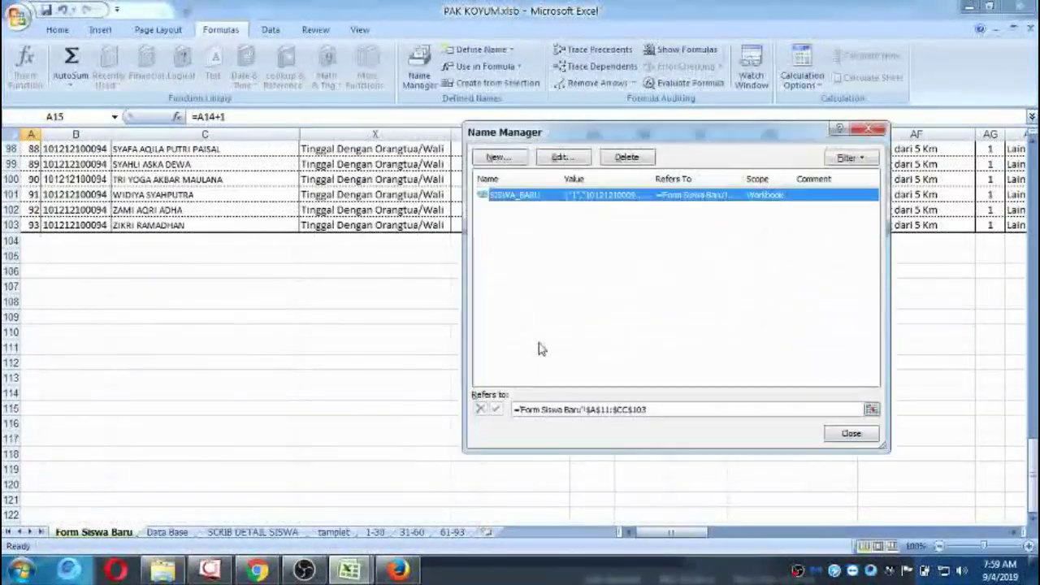
click(849, 433)
On the SCRIB DETAIL SISWA sheet, check row 5's student number in A5 and URL GOTO line in D5.
scroll(493, 304, up, 20)
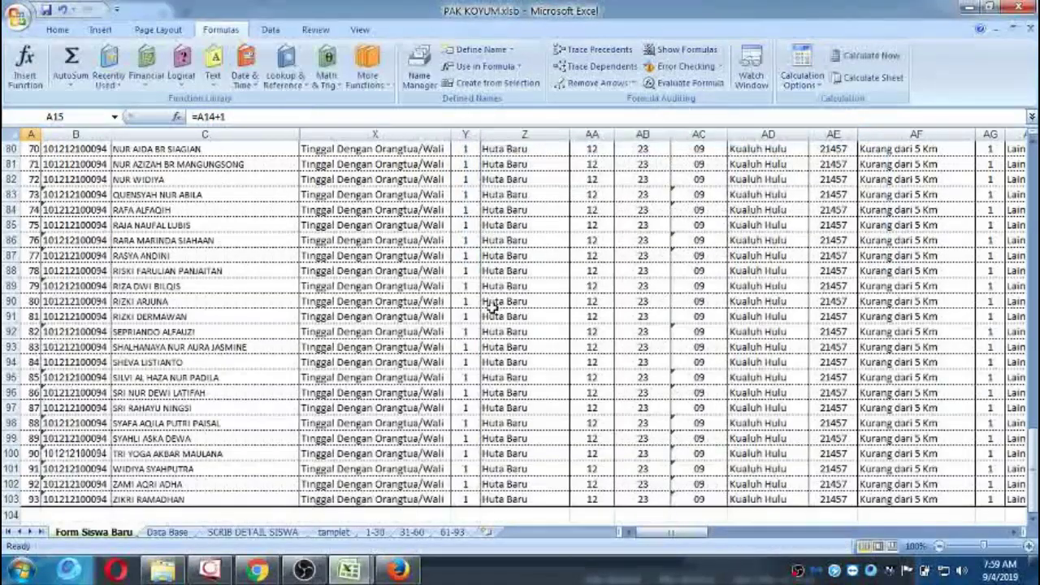
scroll(492, 307, up, 1)
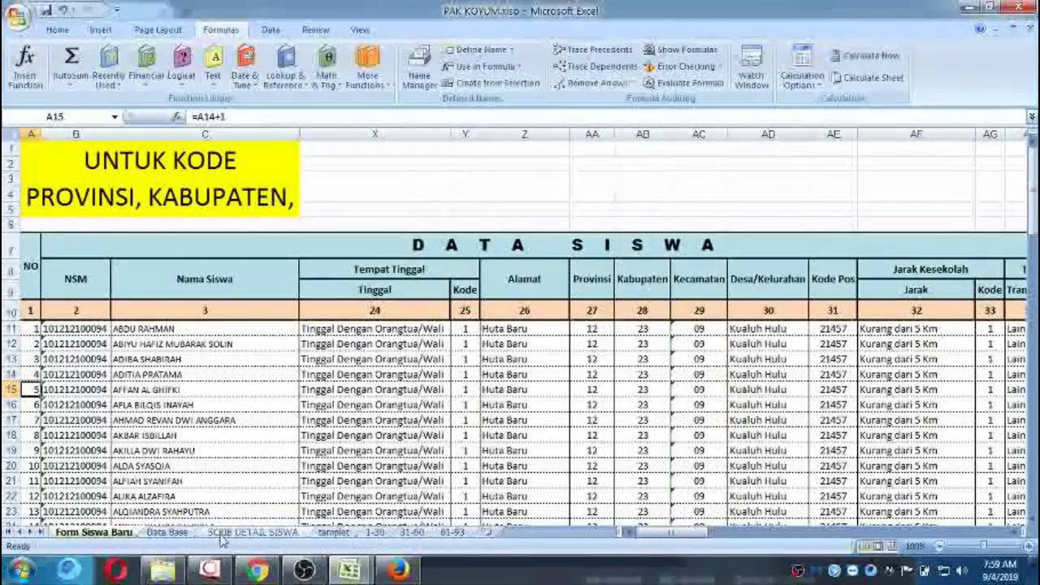
click(280, 533)
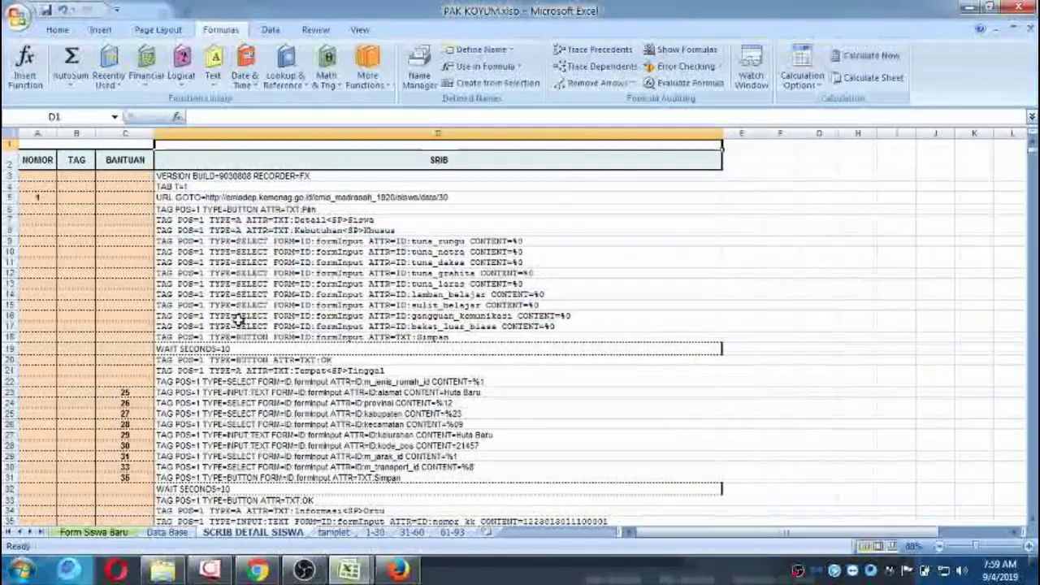
click(198, 197)
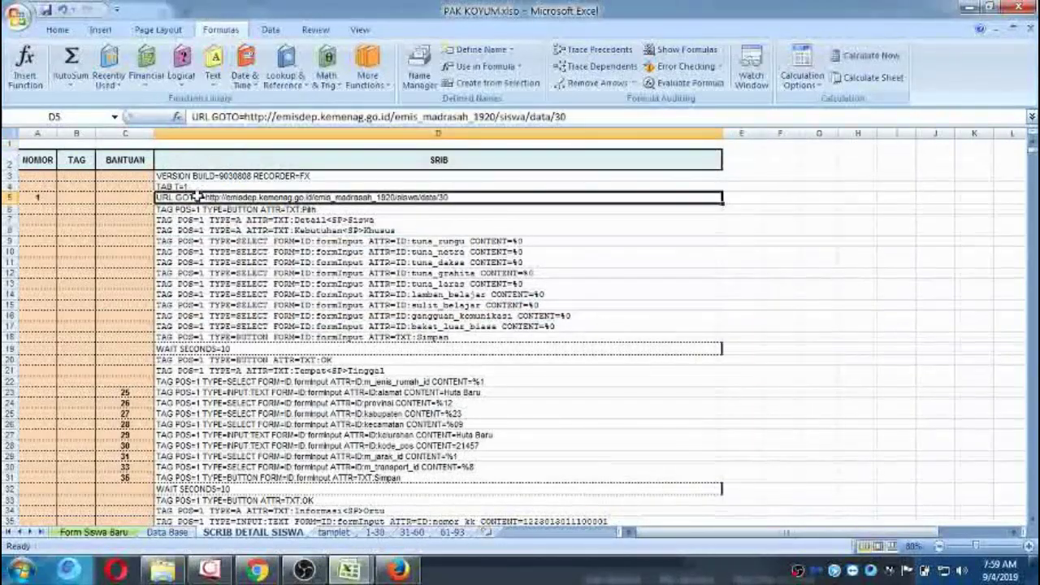
key(Left)
key(Left)
key(Left)
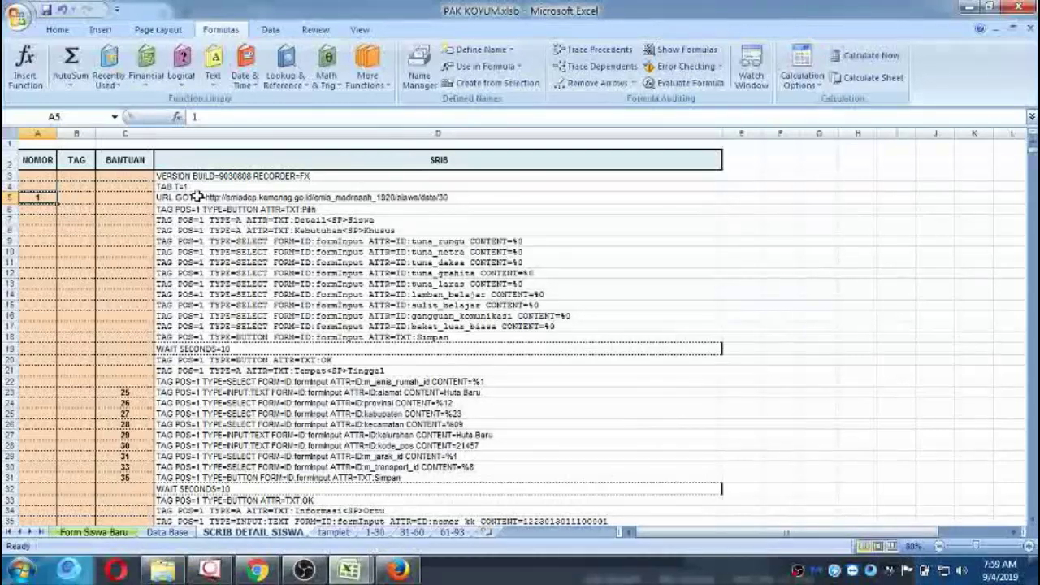
key(Right)
key(Right)
key(Left)
key(Left)
key(Right)
key(Right)
key(Right)
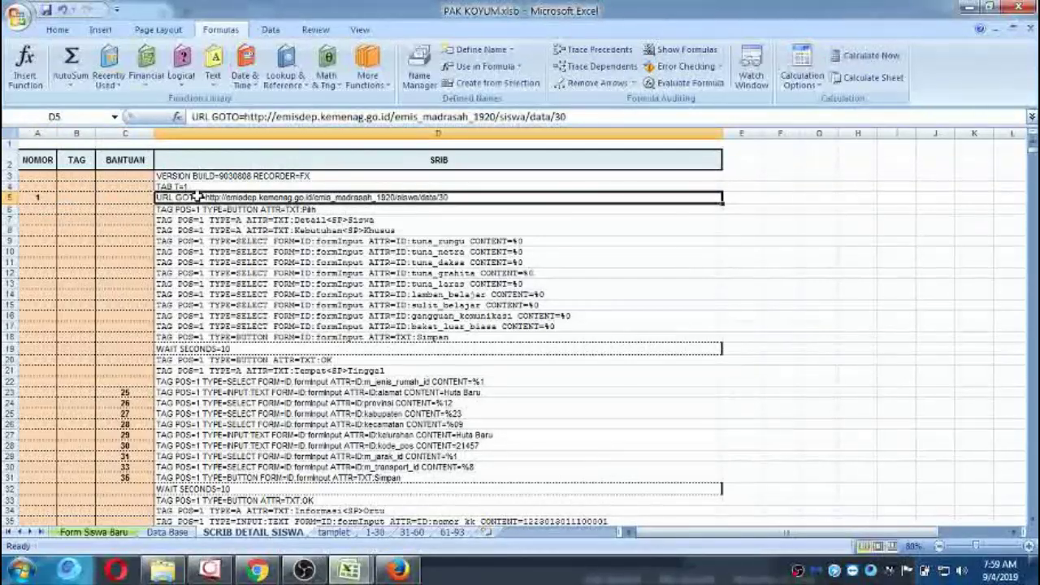
Go down to row 2015, where student 31's script block begins, and select A2015:D2015.
scroll(72, 264, down, 15)
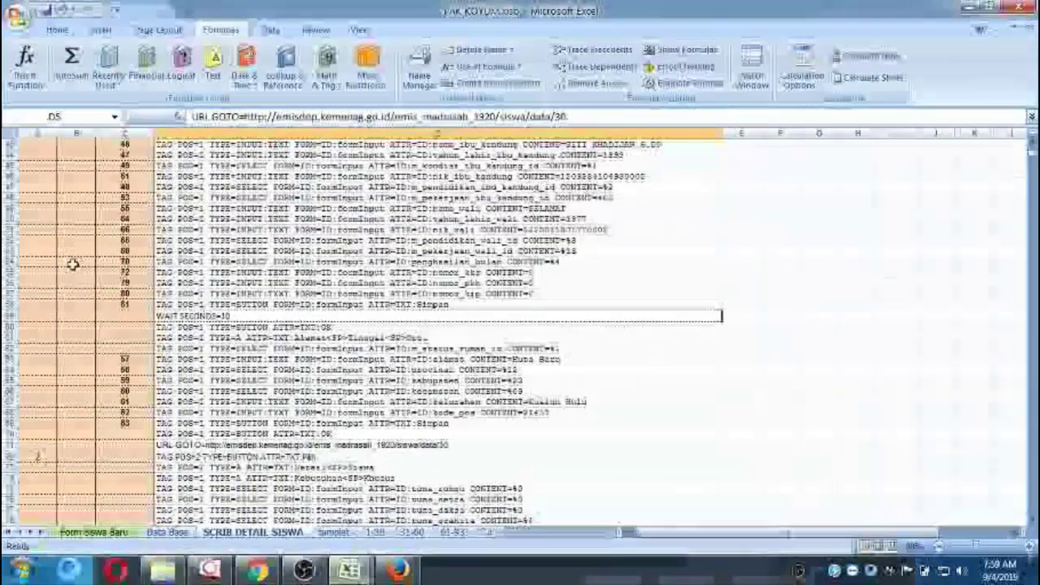
scroll(73, 264, down, 5)
click(37, 303)
scroll(38, 304, down, 10)
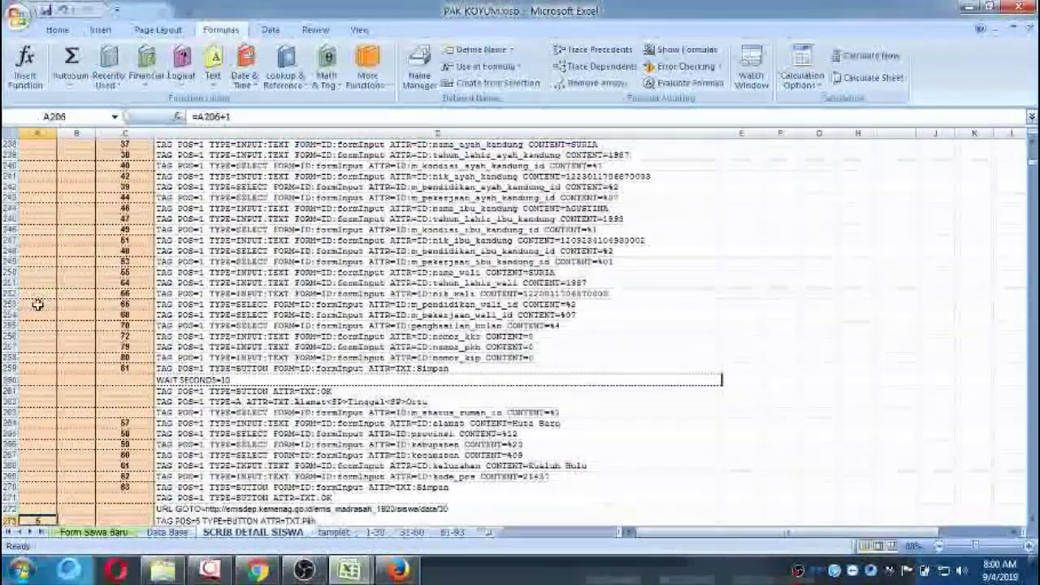
key(Page_Down)
key(Page_Down)
key(Page_Down)
key(Page_Down)
key(Page_Down)
key(Page_Down)
key(Page_Down)
key(Page_Down)
key(Page_Down)
key(Page_Down)
key(Page_Down)
key(Page_Down)
key(Page_Down)
key(Page_Down)
key(Page_Down)
key(Page_Down)
key(Page_Down)
key(Page_Down)
key(Page_Down)
key(Page_Down)
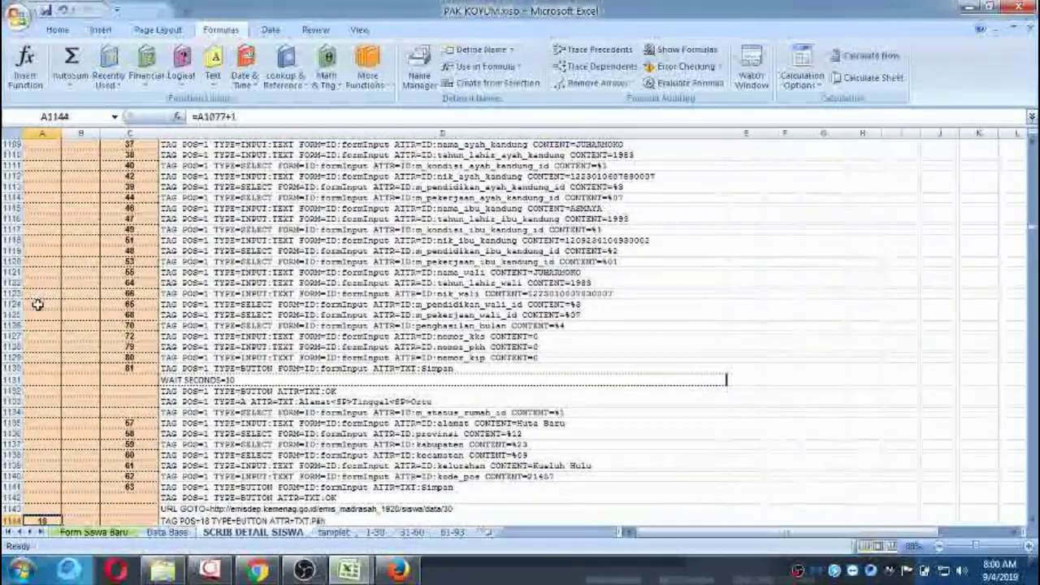
key(Page_Down)
key(Page_Down)
key(Page_Down)
key(Page_Down)
key(Page_Down)
key(Page_Down)
key(Page_Down)
key(Page_Down)
key(Page_Down)
key(Page_Down)
key(Page_Down)
key(Page_Down)
key(Page_Down)
key(Page_Down)
key(Page_Down)
key(Page_Down)
key(Page_Down)
key(Page_Down)
key(Page_Down)
key(Page_Down)
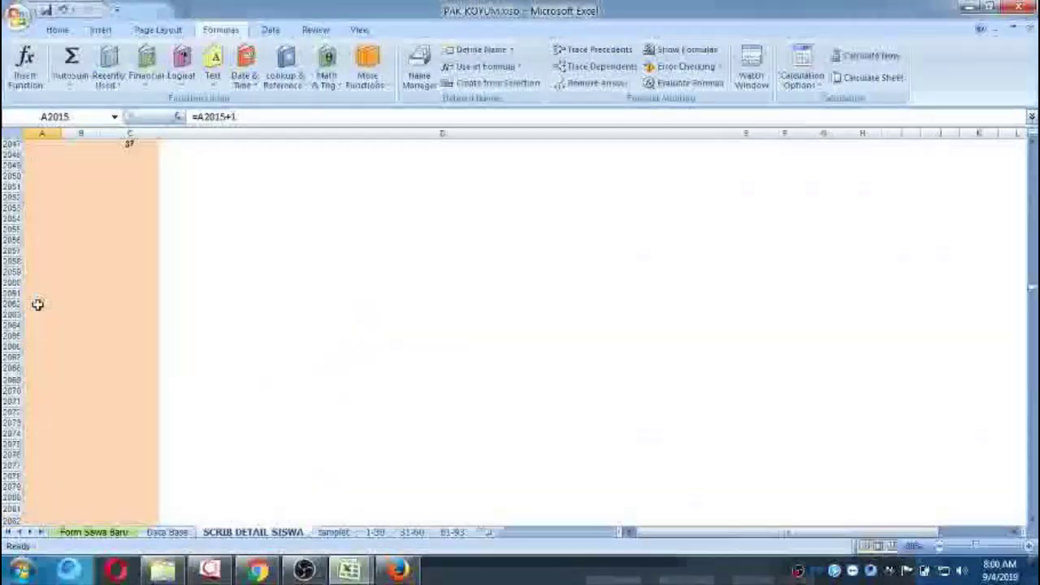
key(Page_Up)
key(Page_Up)
key(Page_Up)
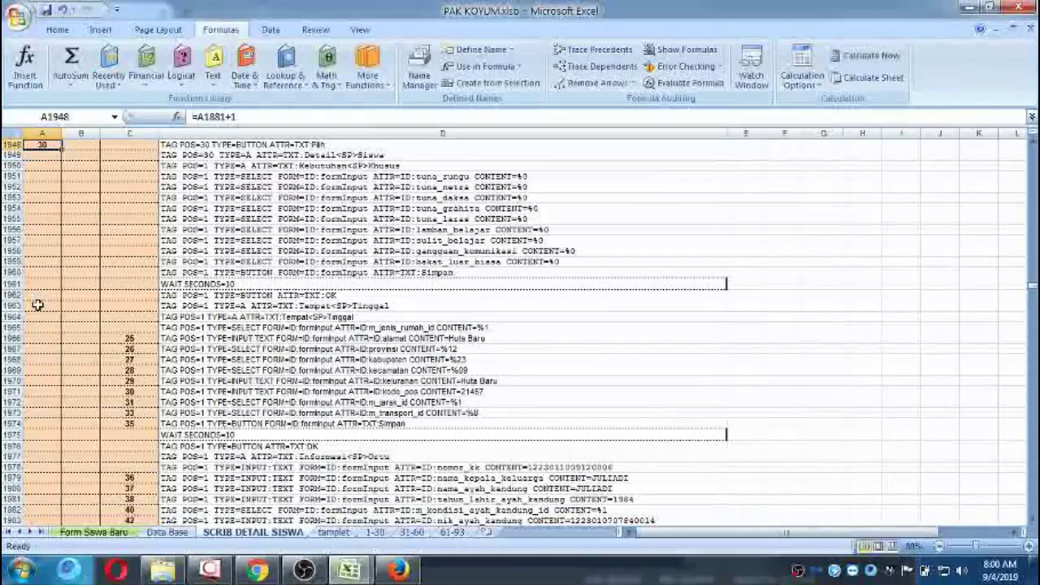
key(Down)
key(Down)
key(Down)
key(Down)
key(Down)
key(Down)
key(Down)
key(Down)
key(Down)
key(Down)
key(Down)
key(Down)
key(Down)
key(Down)
key(Down)
key(Down)
key(Down)
key(Down)
key(Down)
key(Down)
key(Down)
key(Down)
key(Down)
key(Down)
key(Down)
key(Down)
key(Down)
key(Down)
key(Down)
key(Down)
key(Down)
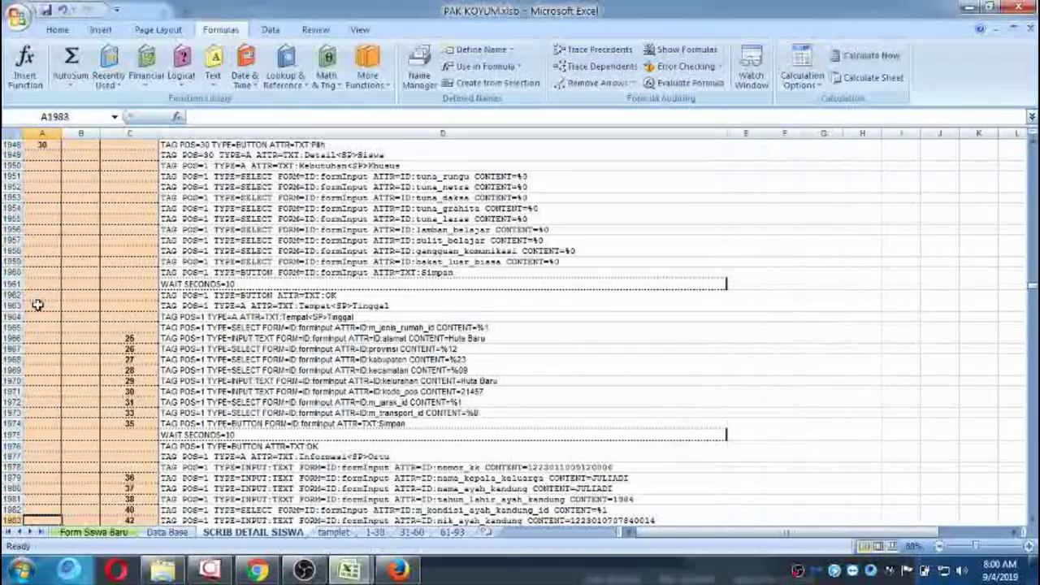
key(Down)
key(Down)
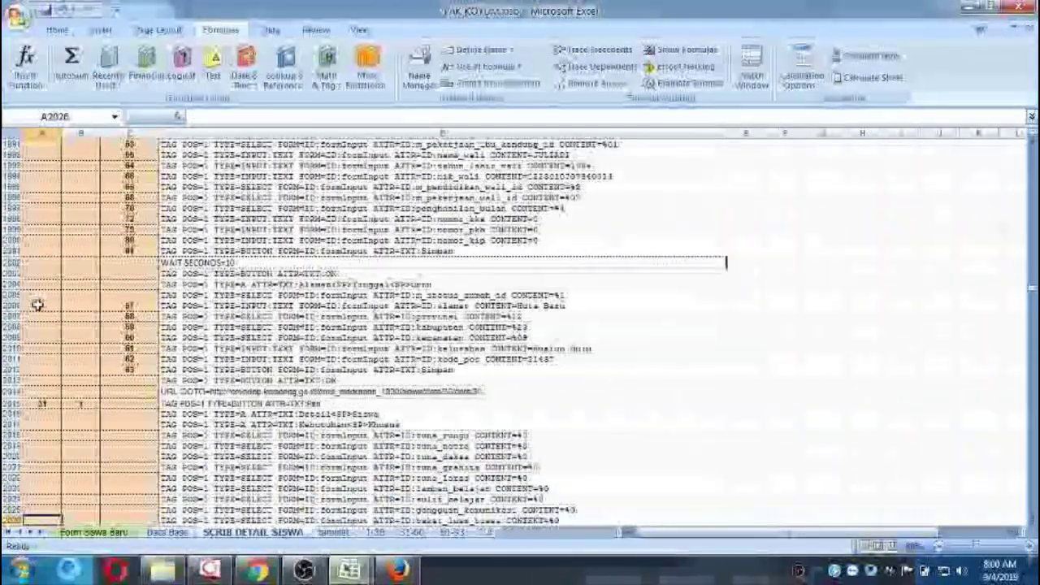
key(Up)
key(Up)
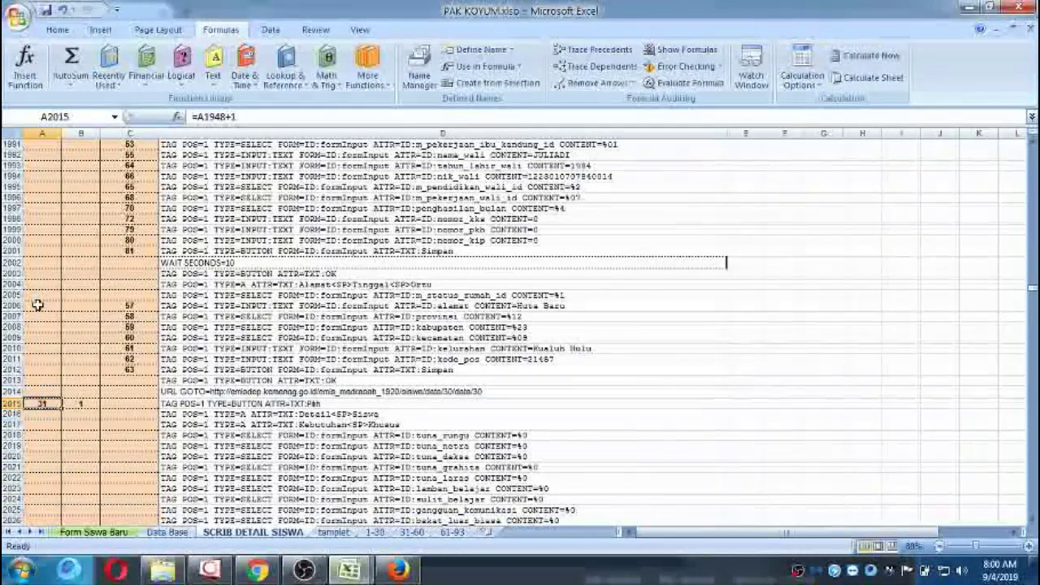
key(shift+Right)
key(shift+Right)
key(shift+Right)
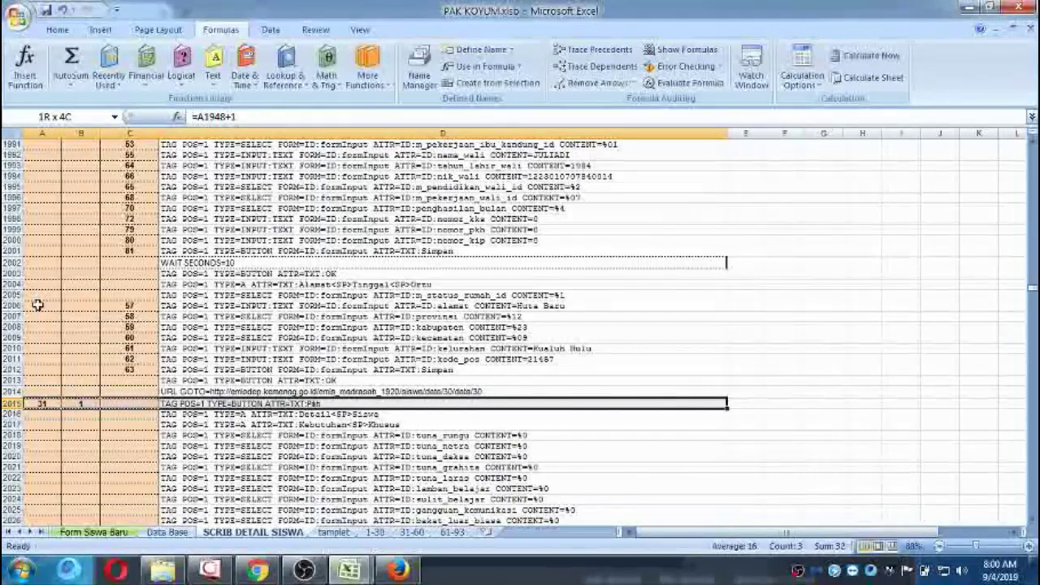
Clear rows 2015 to 2350 of the script sheet, then return to the URL GOTO line in D5.
key(ctrl+shift+Down)
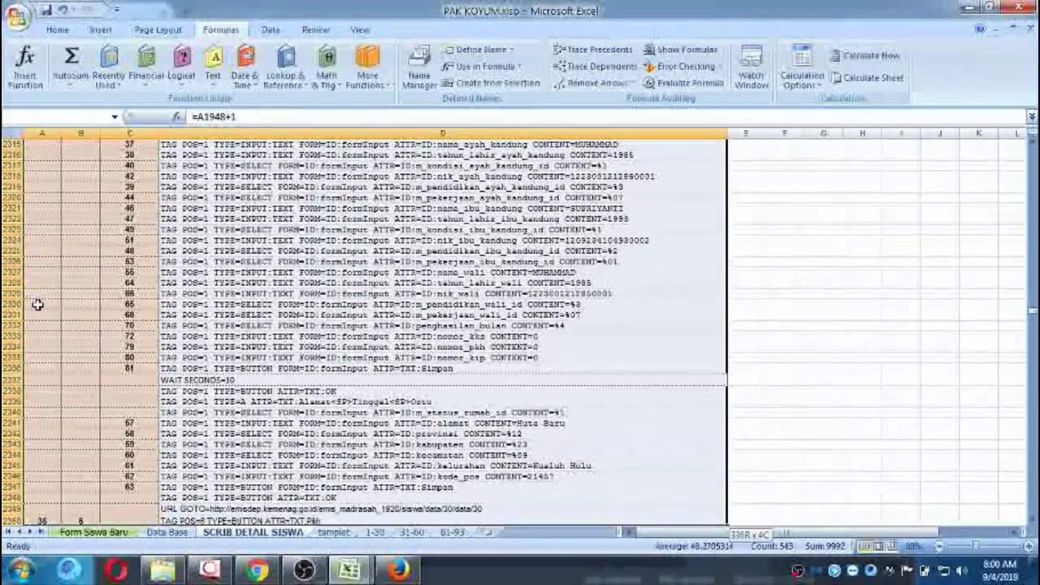
key(Delete)
key(ctrl+BackSpace)
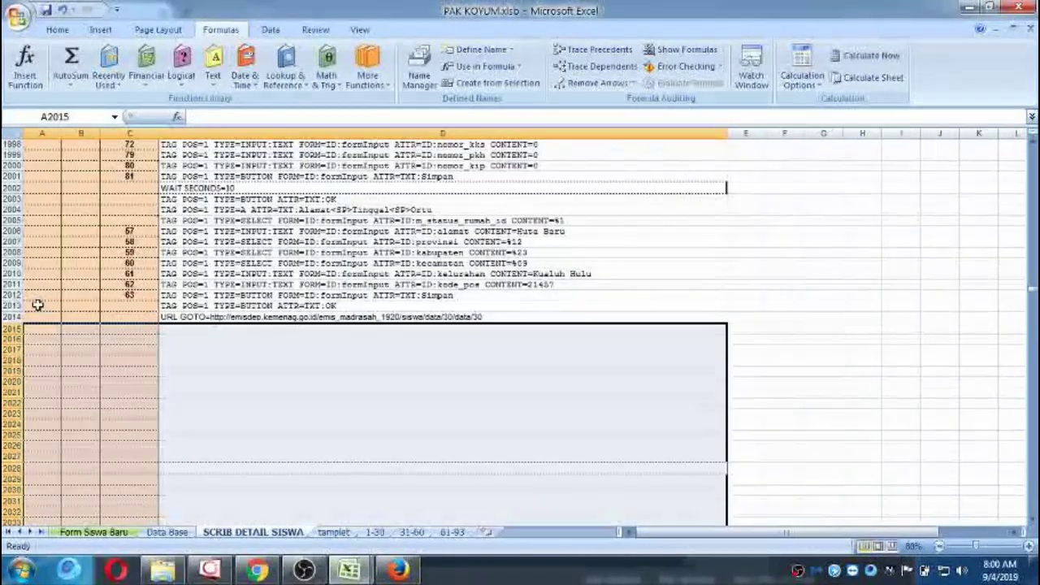
scroll(41, 307, up, 11)
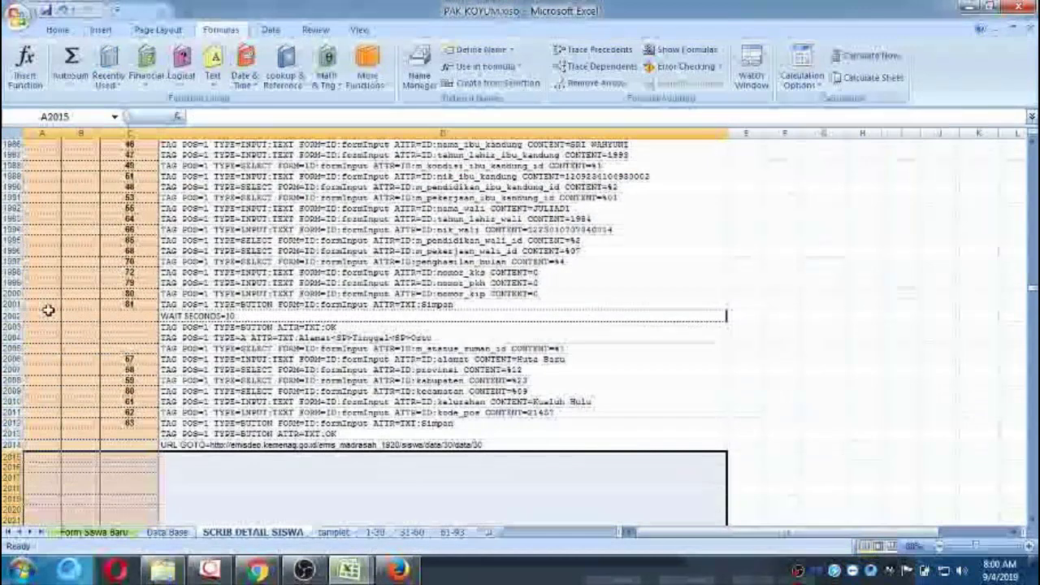
scroll(48, 309, up, 10)
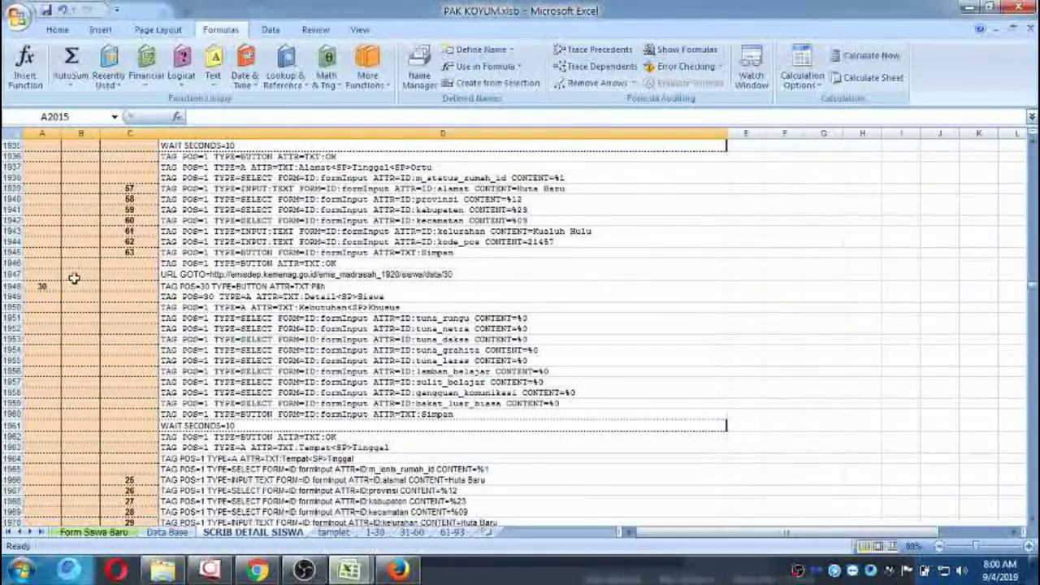
scroll(572, 336, up, 6)
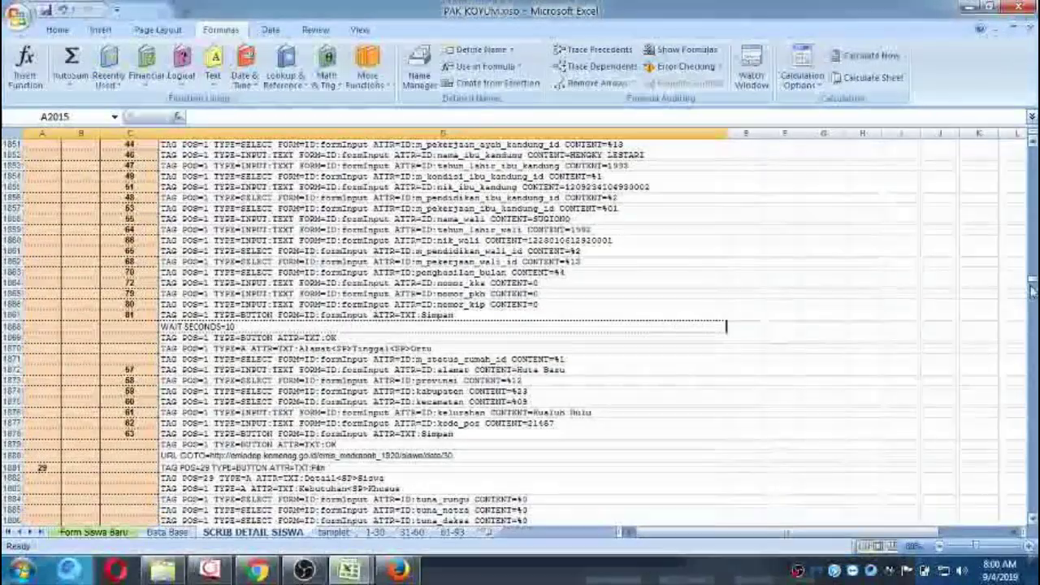
drag(1032, 288, 1032, 154)
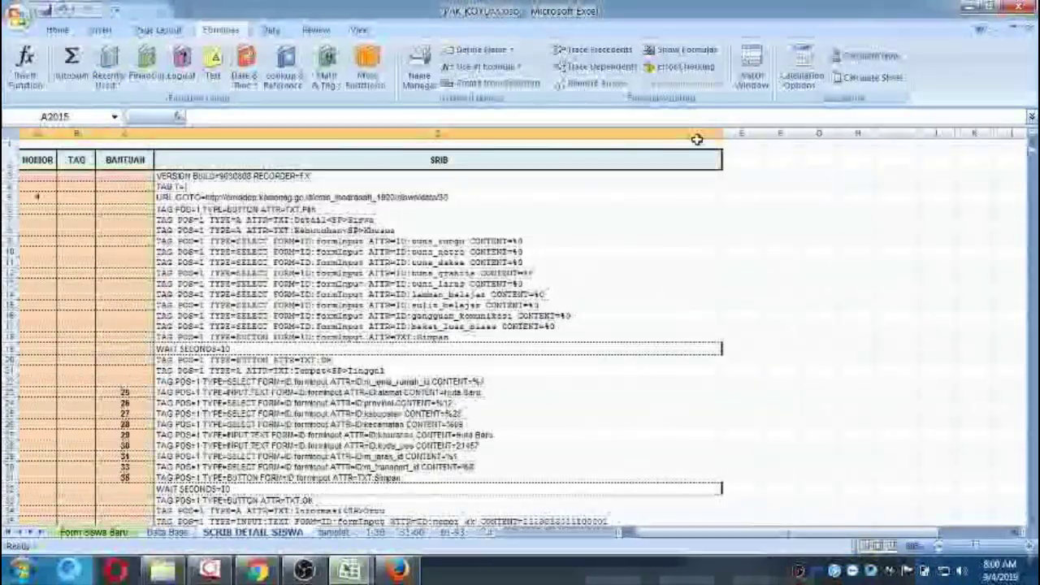
click(410, 201)
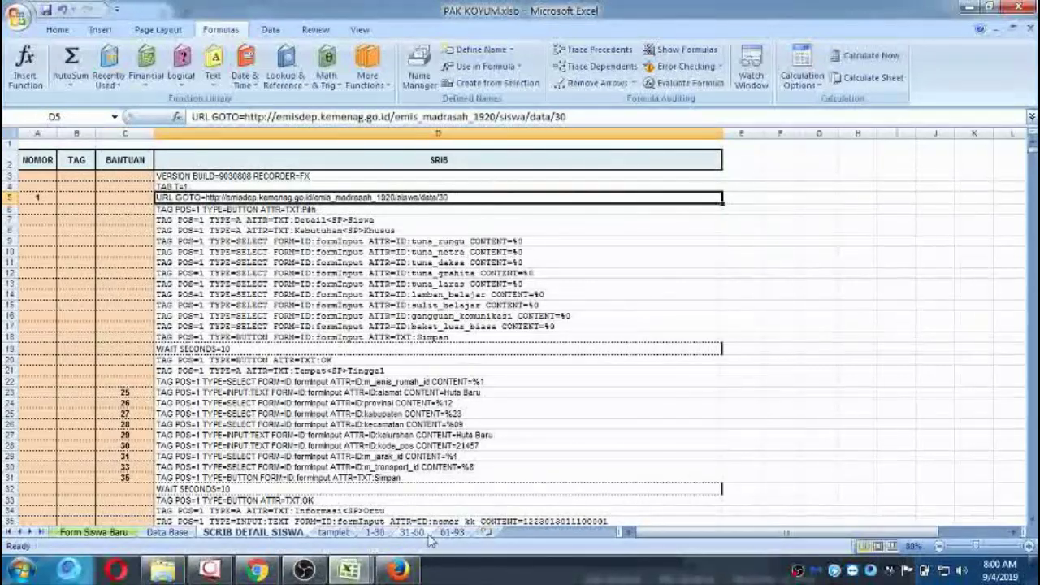
click(398, 570)
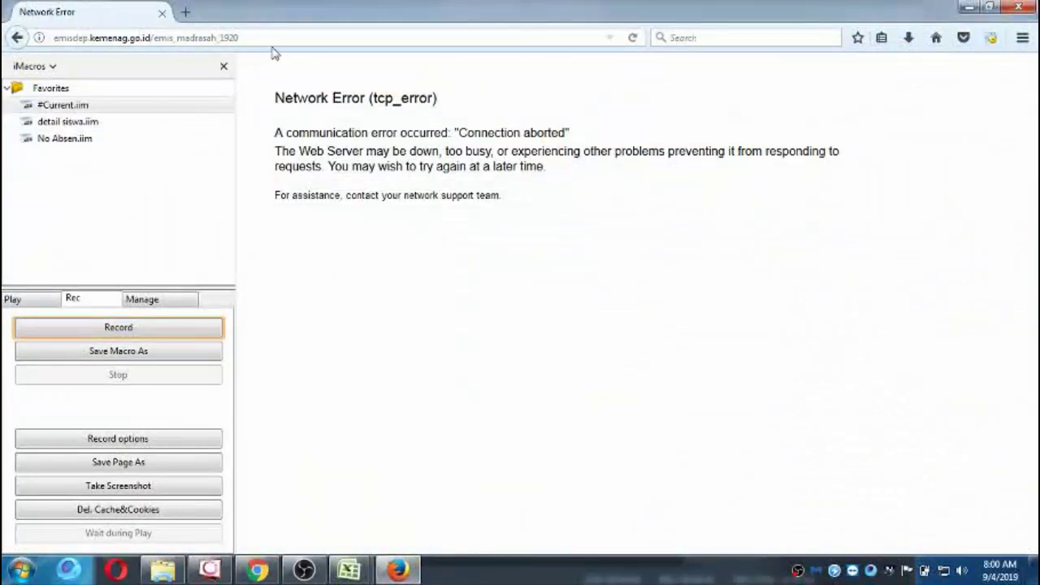
Reload EMIS Madrasah from the 'emis' address suggestion, then go back to the PAK KOYUM workbook.
click(630, 39)
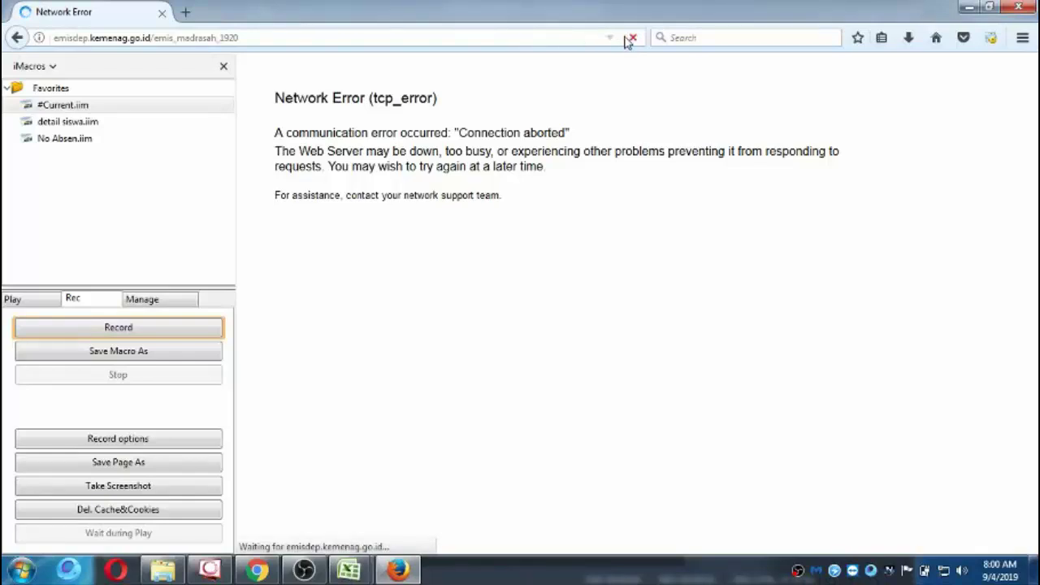
drag(331, 35, 4, 41)
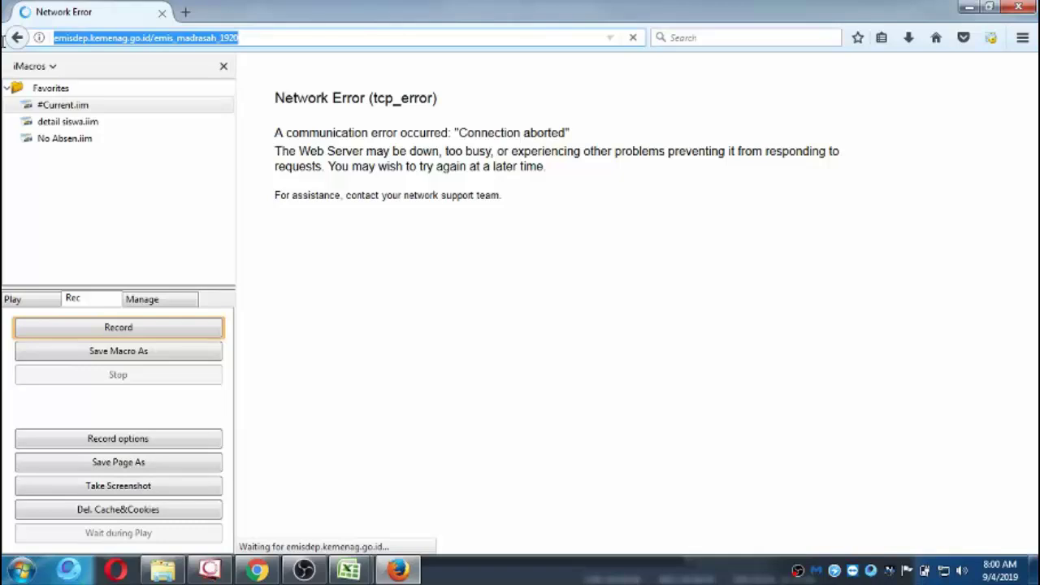
text(emis)
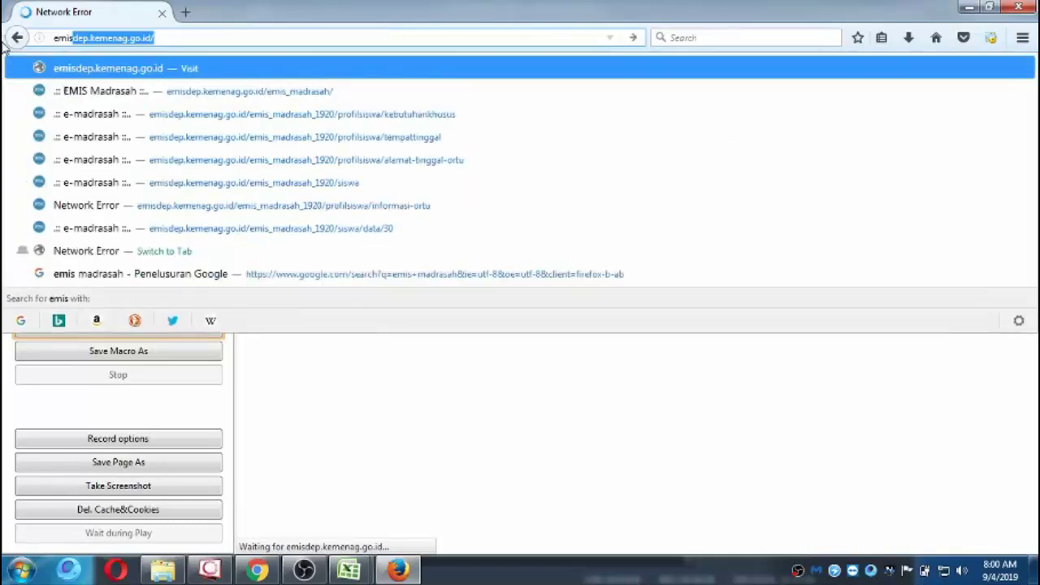
click(93, 96)
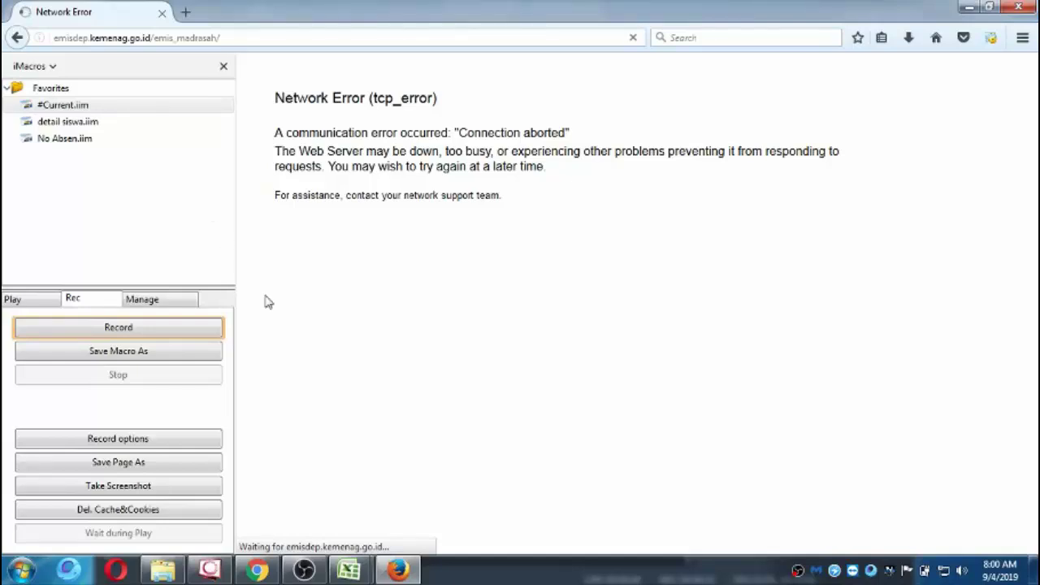
mouse_move(345, 573)
click(414, 520)
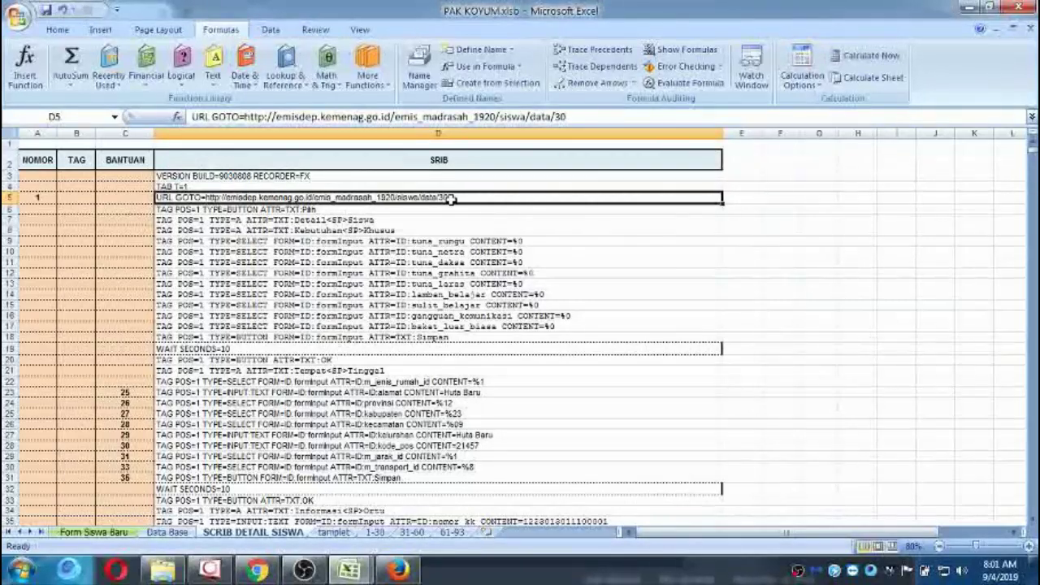
Trim the end off the URL GOTO line in D5.
click(603, 119)
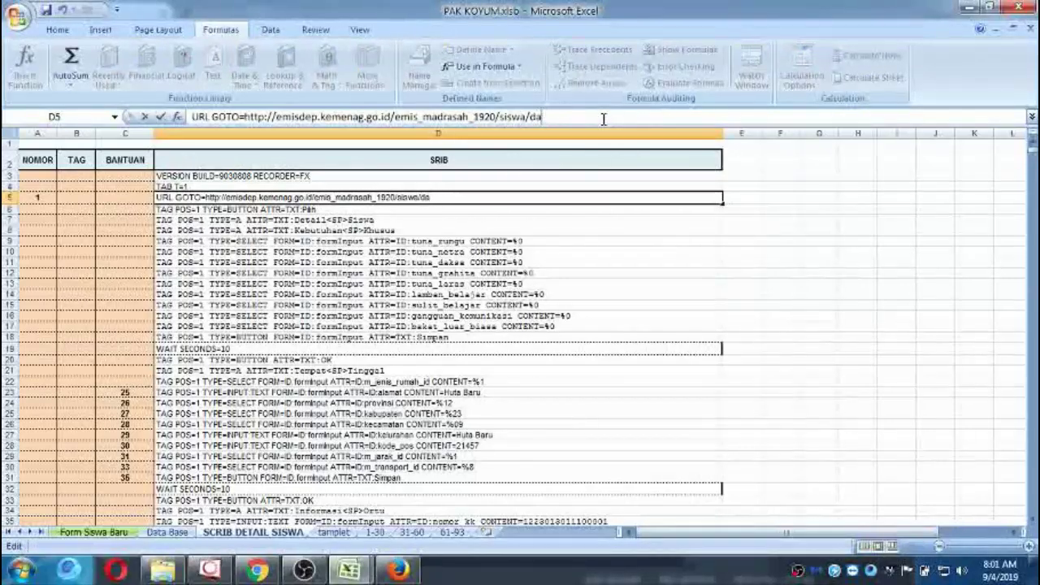
key(BackSpace)
key(BackSpace)
key(Return)
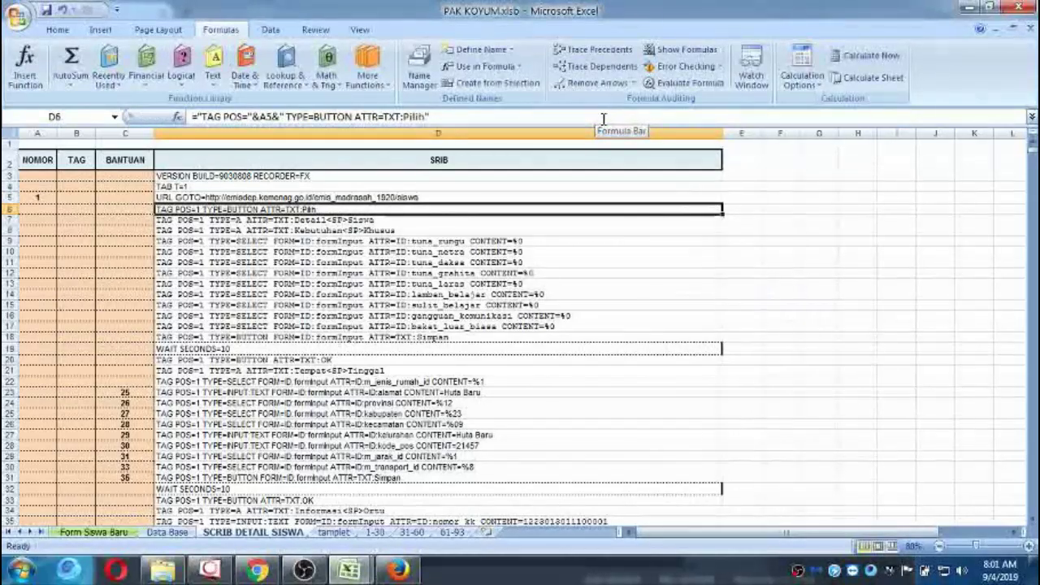
key(Up)
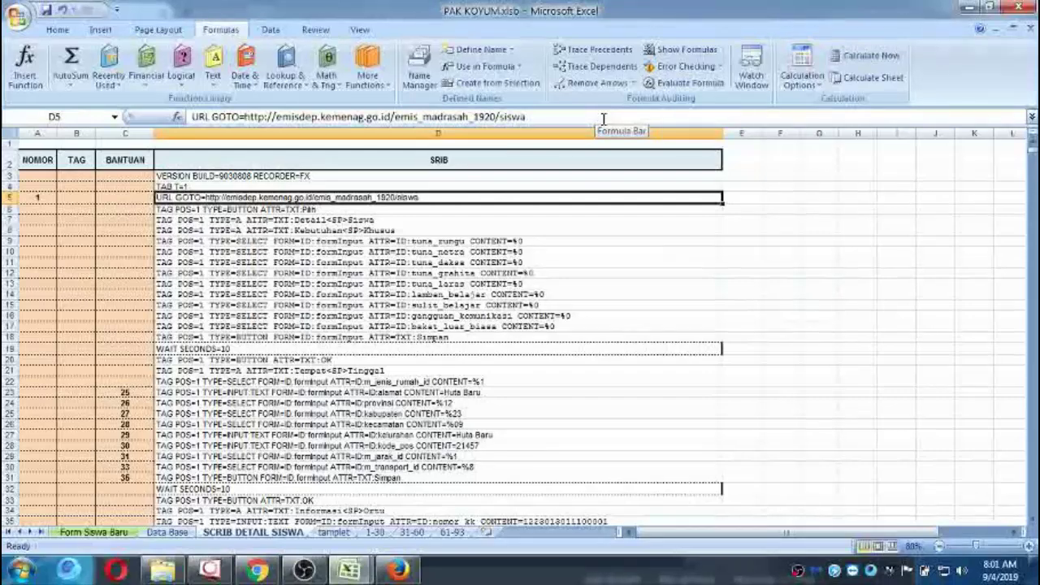
Copy the second student's URL GOTO line in D71, ending in siswa/data/30.
key(Down)
key(Down)
key(Down)
key(Down)
key(Down)
key(Down)
key(Down)
key(Down)
key(Down)
key(Down)
key(Down)
key(Down)
key(Down)
key(Down)
key(Down)
key(Down)
key(Down)
key(Down)
key(Down)
key(Down)
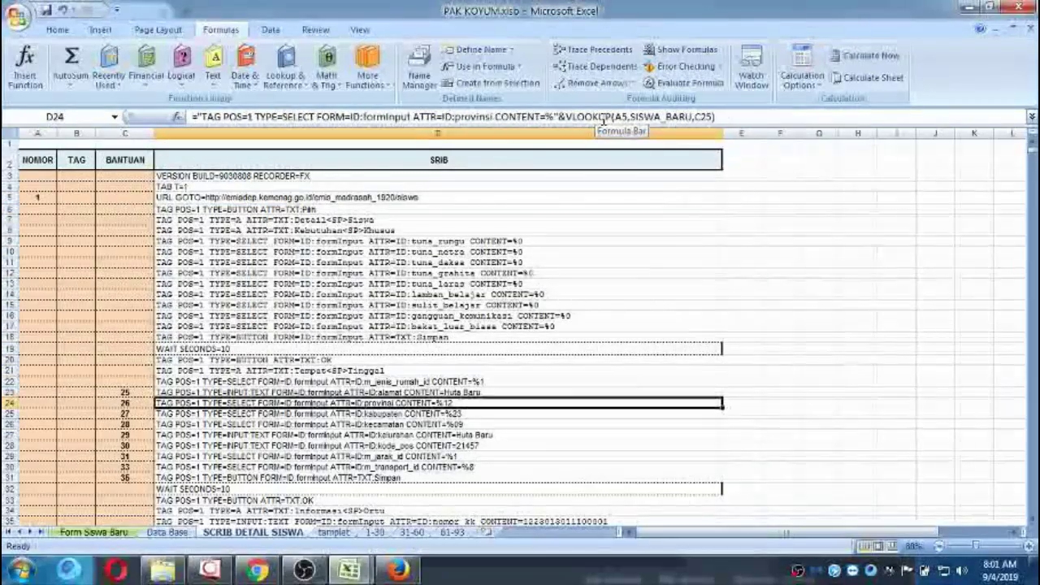
key(Down)
key(Down)
key(Down)
key(Down)
key(Down)
key(Down)
key(Down)
key(Down)
key(Down)
key(Down)
key(Down)
key(Down)
key(Down)
key(Down)
key(Down)
key(Down)
key(Down)
key(Down)
key(Down)
key(Down)
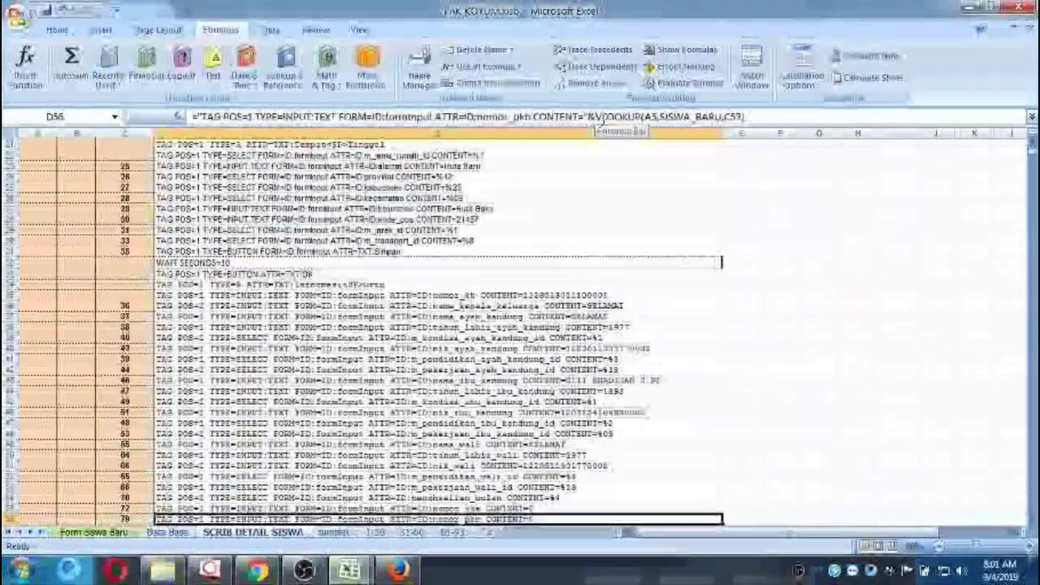
key(Down)
key(Down)
key(Down)
key(Down)
key(Down)
key(Down)
key(Down)
key(Down)
key(Down)
key(Down)
key(Down)
key(Down)
key(Down)
key(Down)
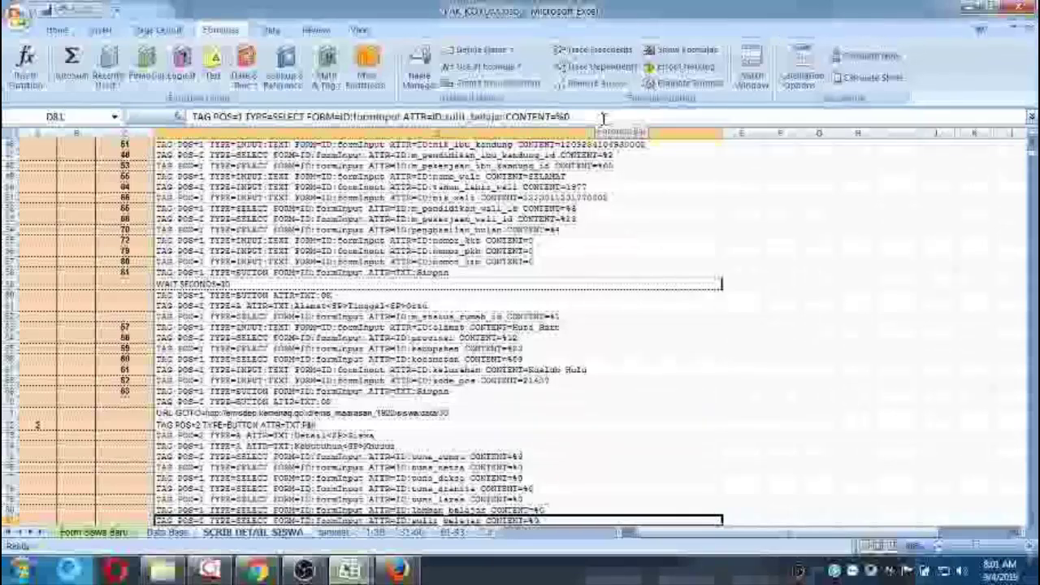
key(Up)
key(Up)
key(Up)
key(Up)
key(Up)
key(Up)
key(Up)
key(Up)
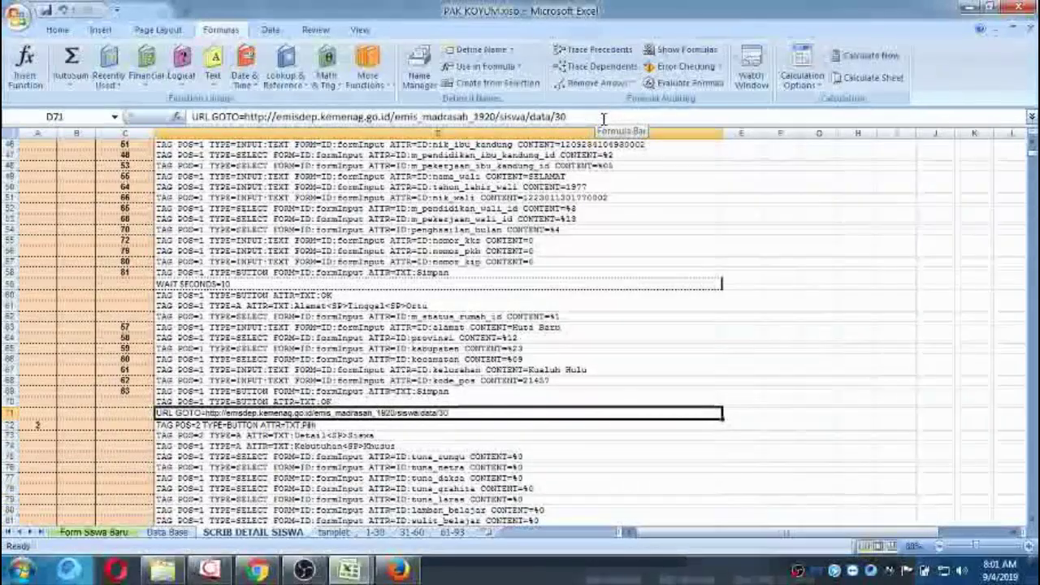
key(ctrl+c)
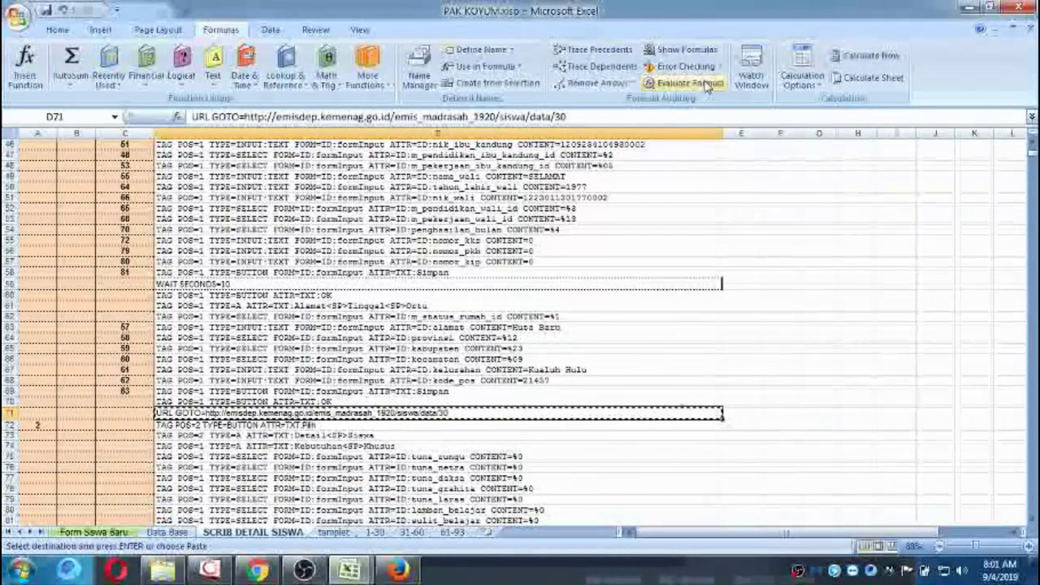
drag(1032, 157, 1033, 150)
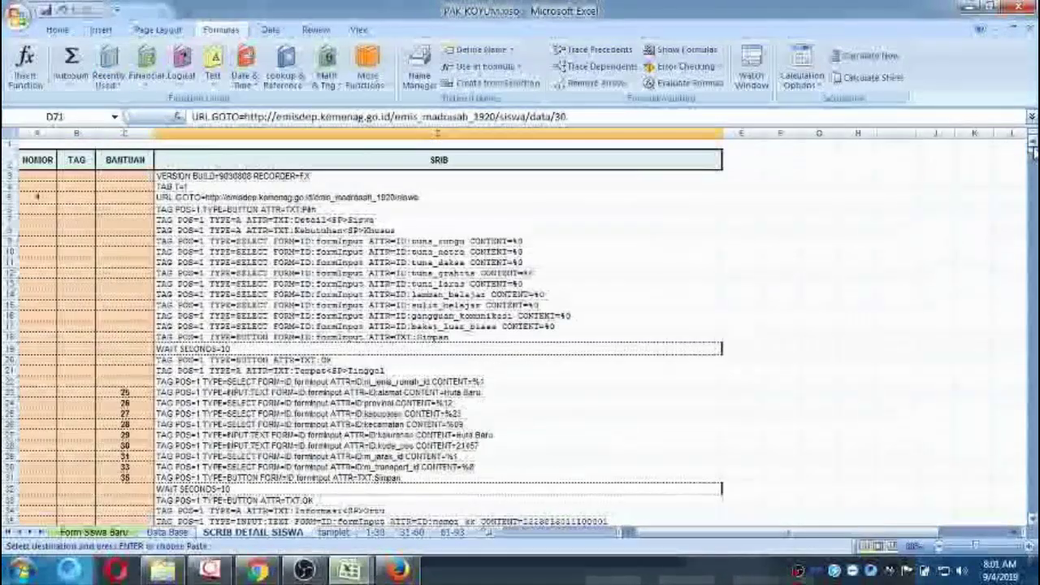
Replace all .../siswa/data/30 URLs with the plain .../siswa URL, accepting the 30 replacements.
click(57, 29)
click(917, 77)
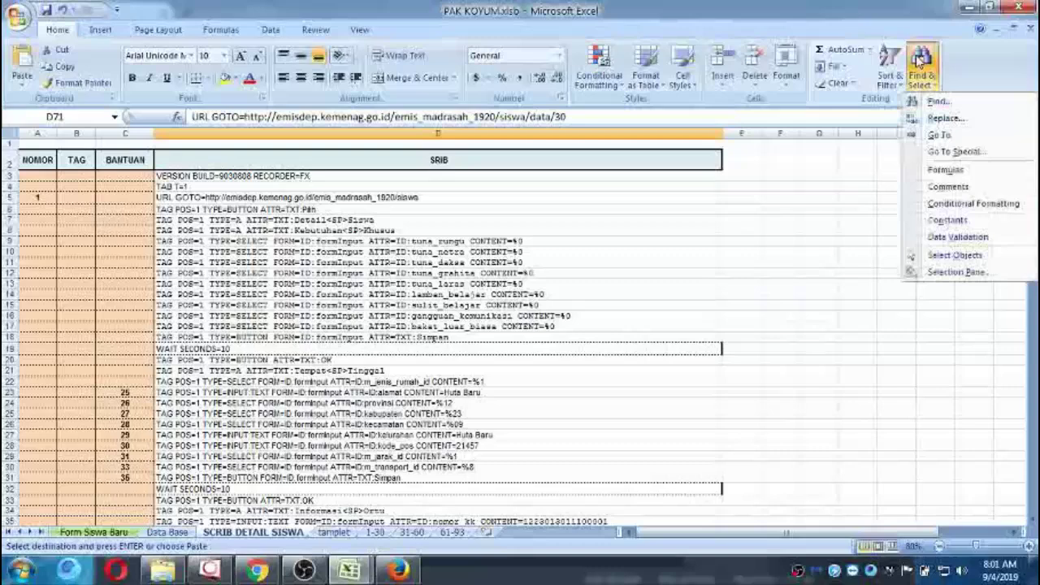
click(942, 120)
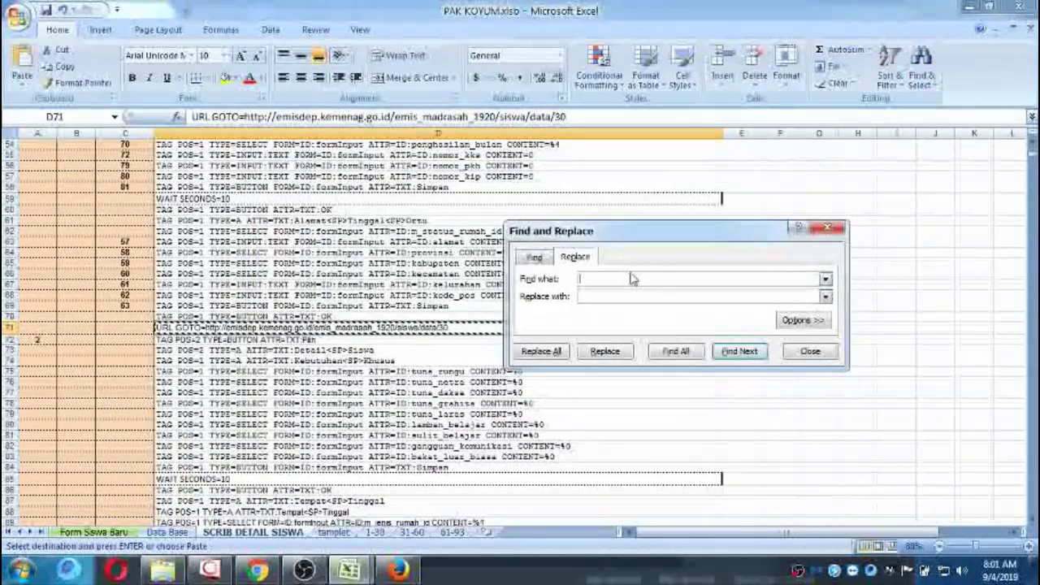
key(ctrl+v)
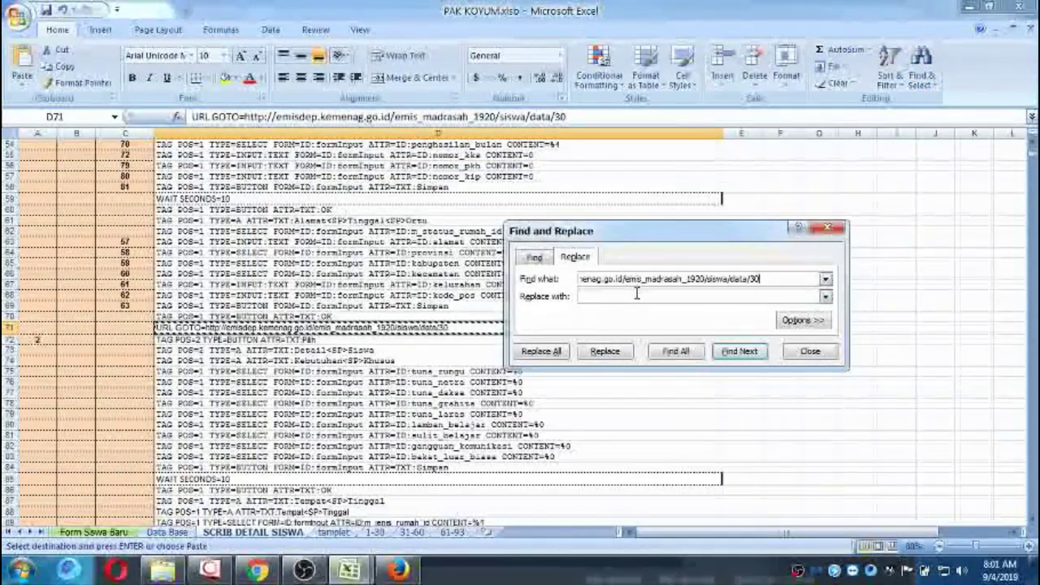
click(636, 296)
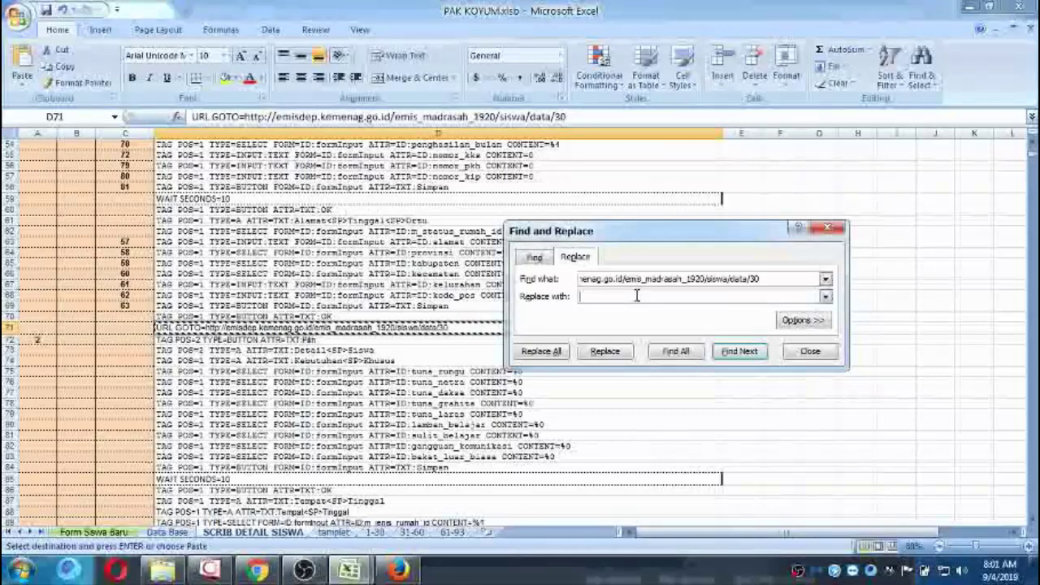
key(ctrl+v)
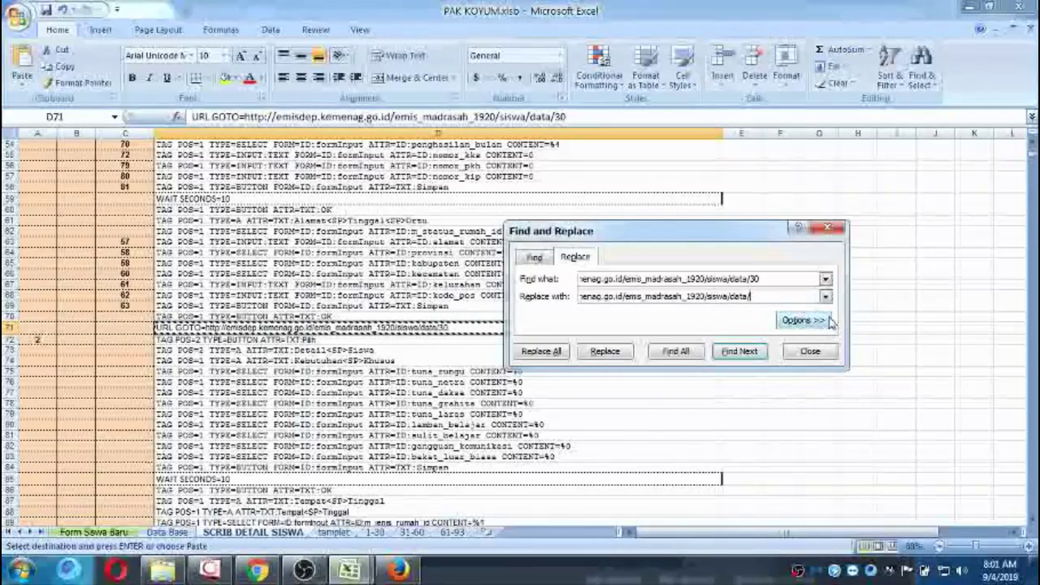
click(541, 353)
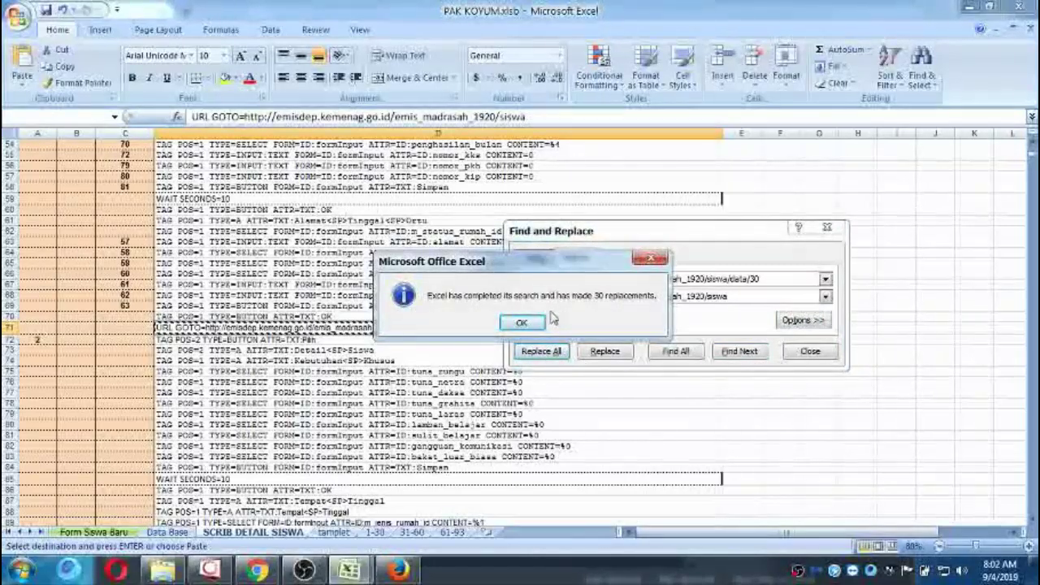
click(520, 323)
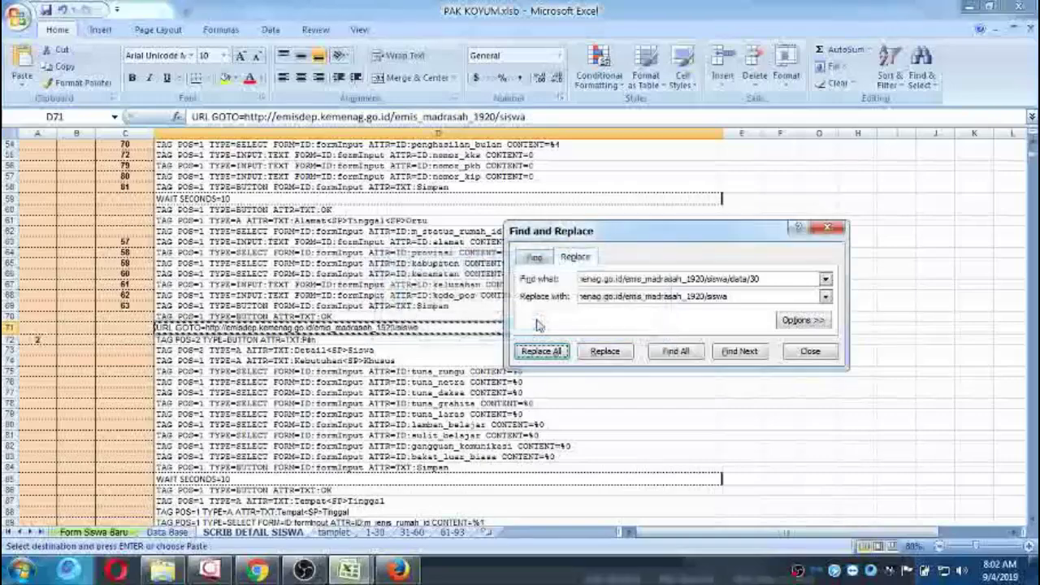
Close Find and Replace and check a formula cell in a later student's block.
click(786, 352)
scroll(454, 362, up, 18)
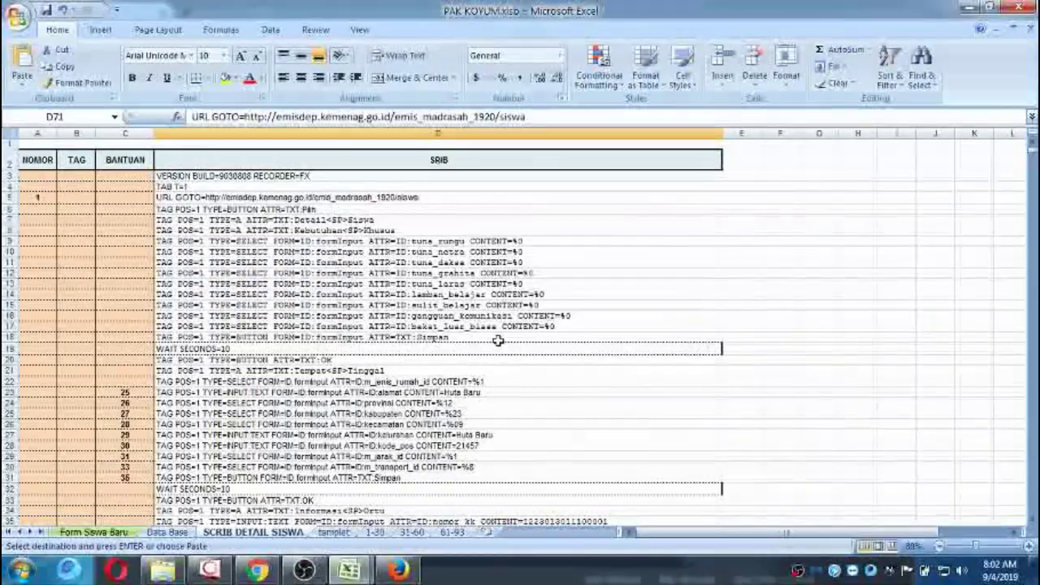
scroll(491, 333, down, 17)
scroll(491, 325, down, 10)
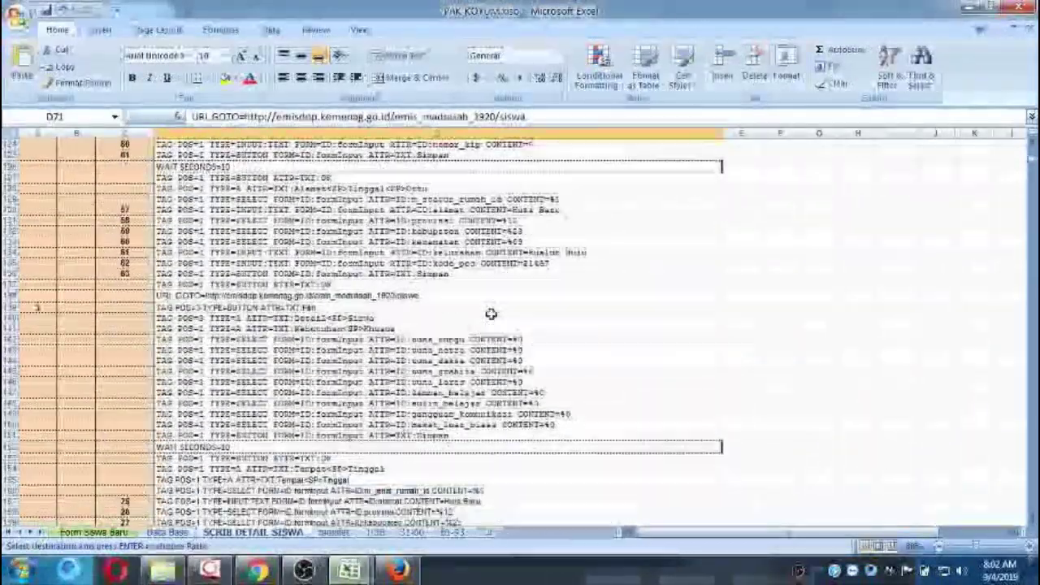
scroll(492, 317, down, 10)
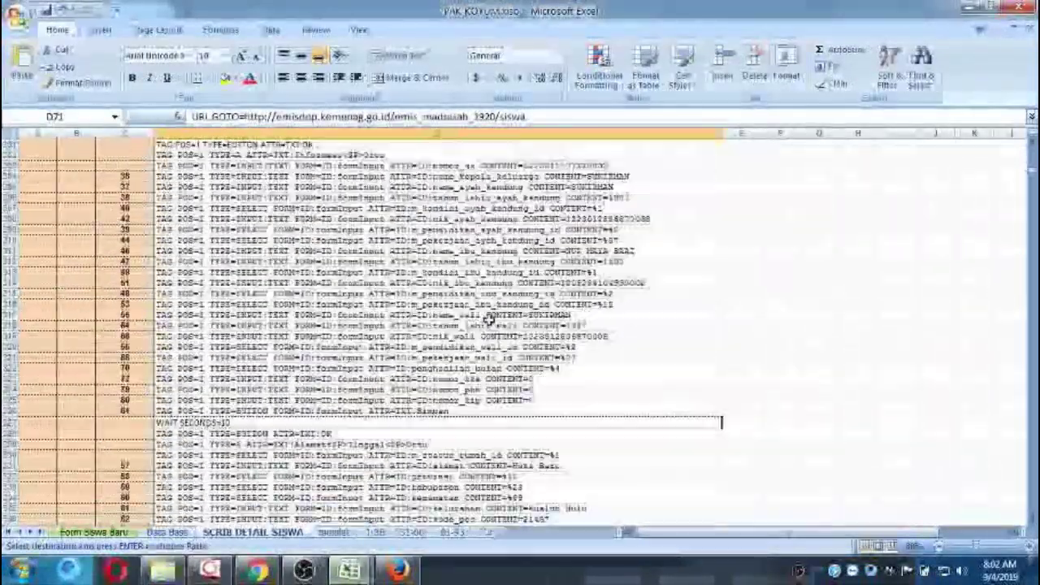
scroll(490, 320, down, 8)
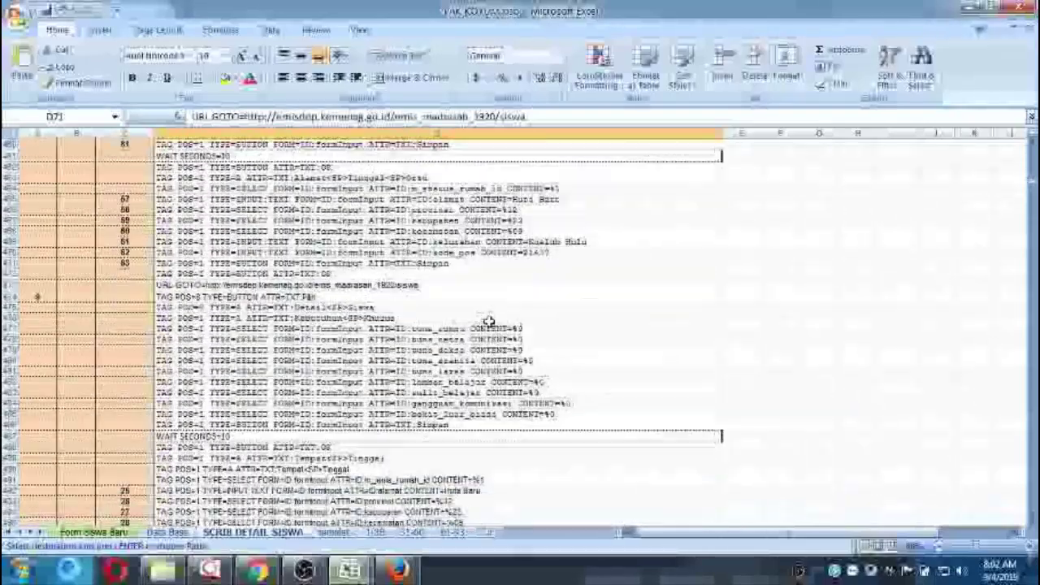
scroll(489, 322, down, 12)
click(493, 360)
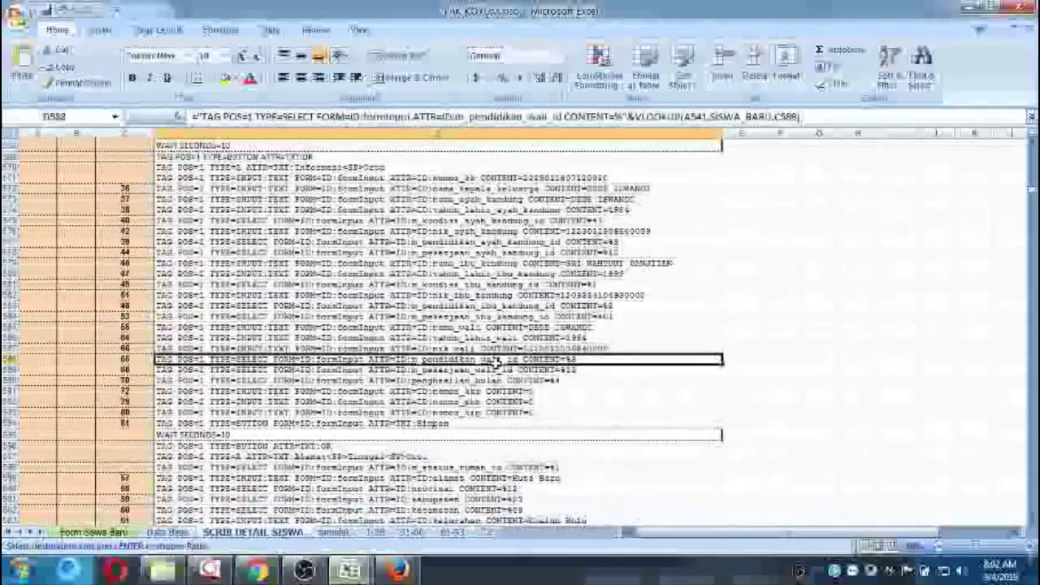
Select and copy the whole macro script from D3 down to row 2014.
key(ctrl+Up)
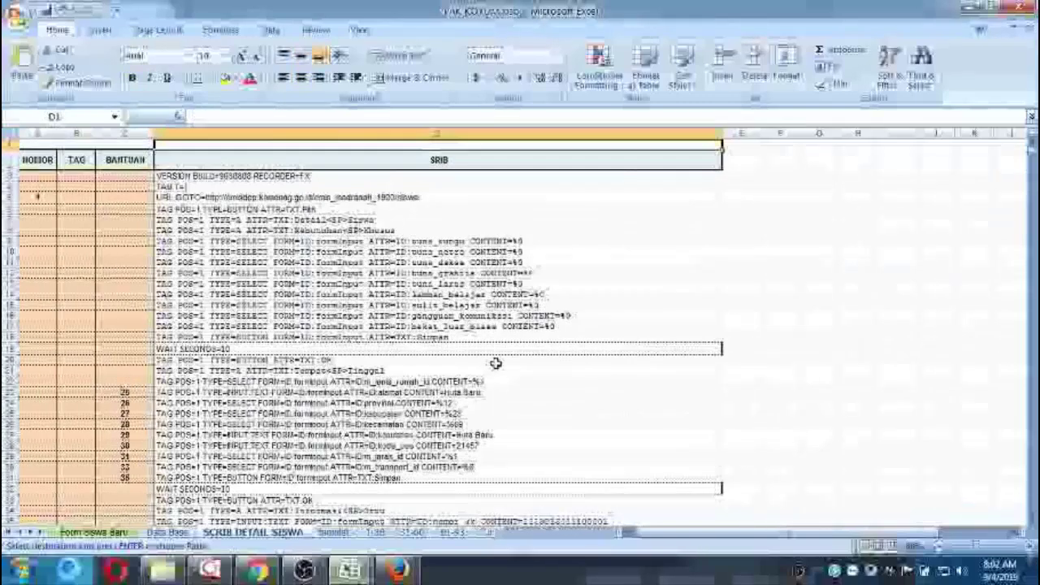
key(Down)
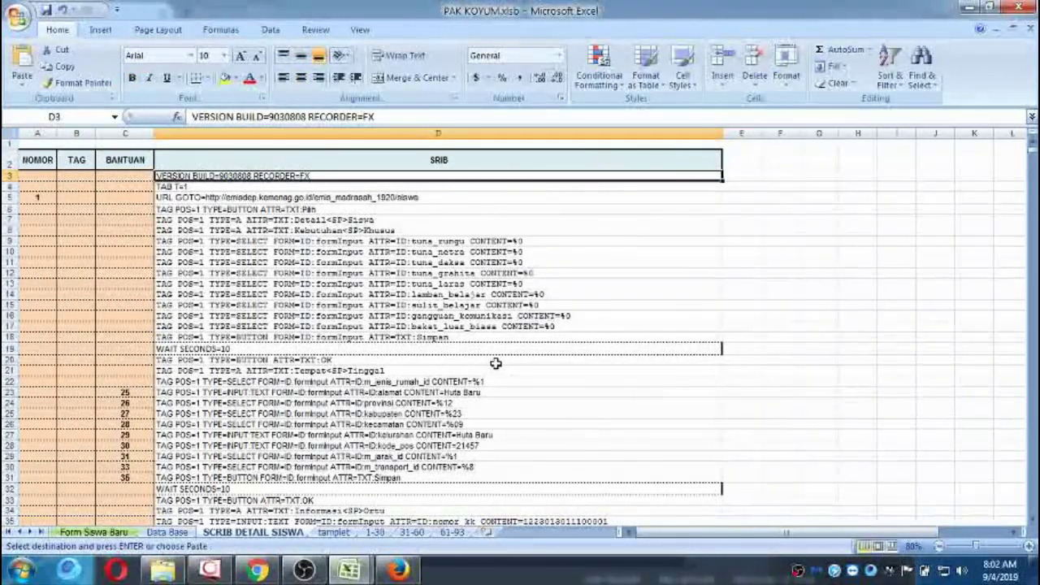
key(ctrl+Down)
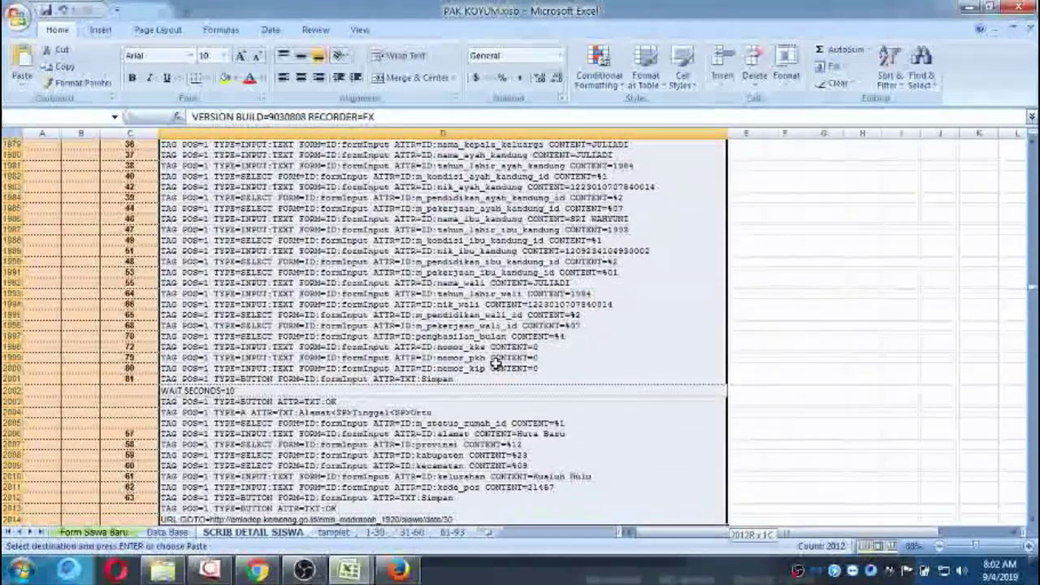
key(ctrl+Up)
key(Down)
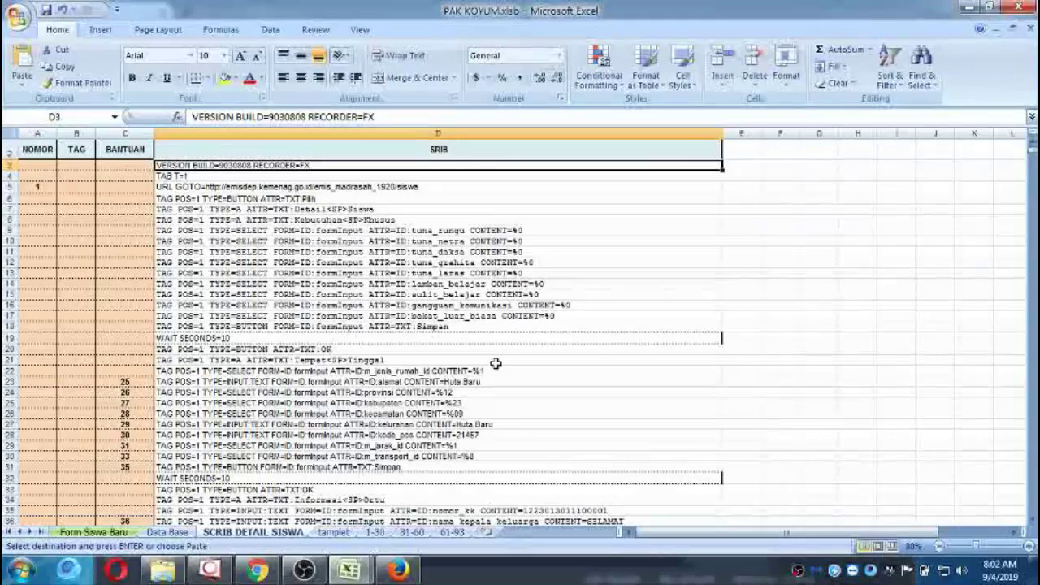
key(ctrl+shift+Down)
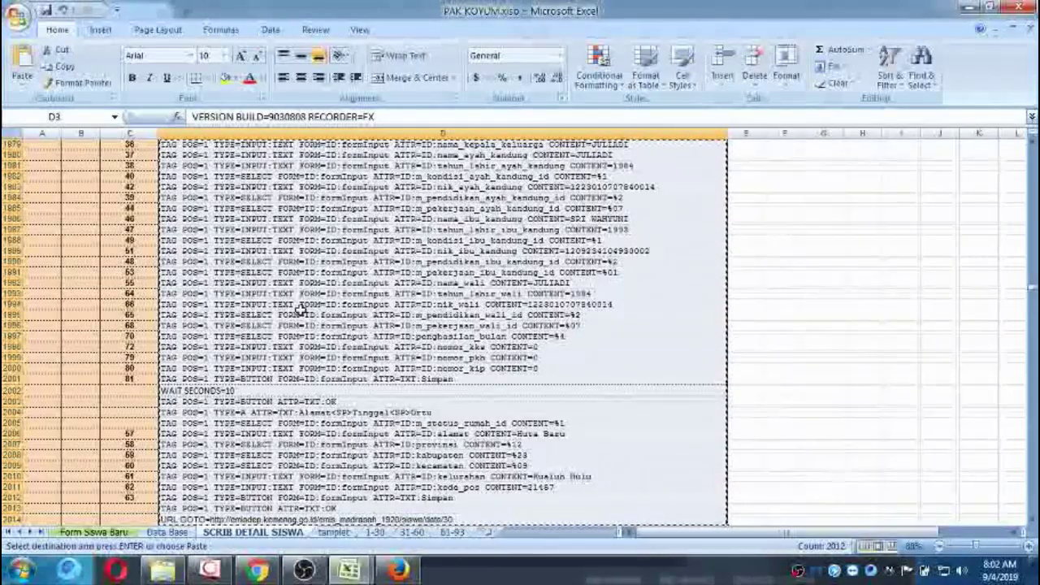
click(395, 568)
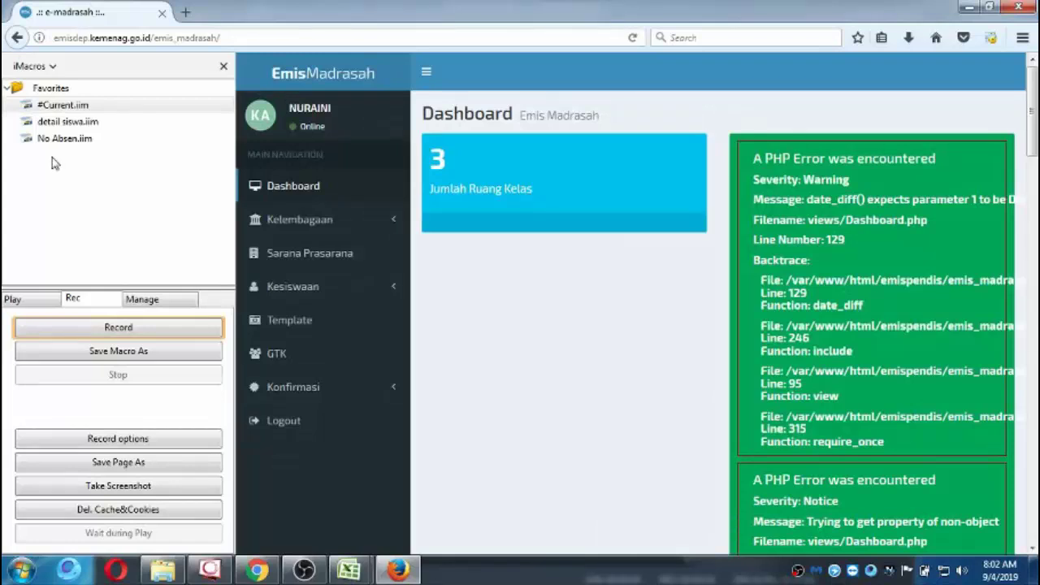
Open #Current.iim in the iMacros editor and delete all its old macro text.
right_click(62, 106)
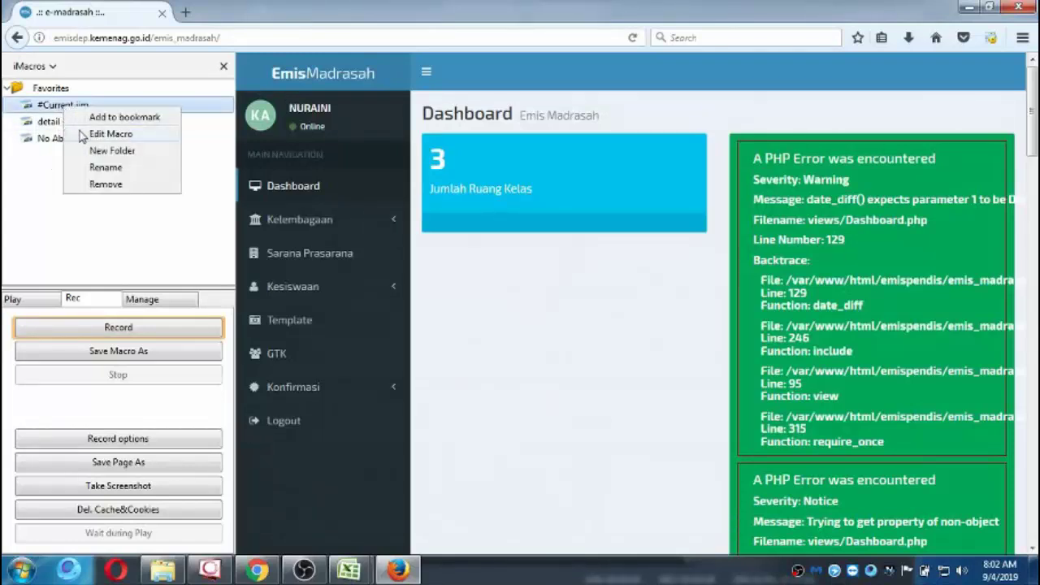
click(85, 134)
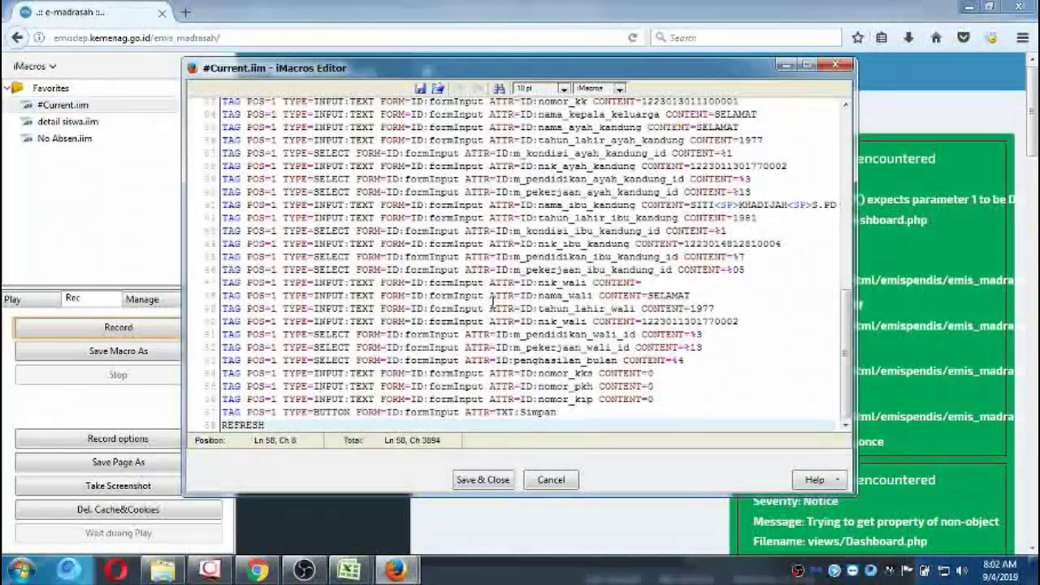
click(487, 296)
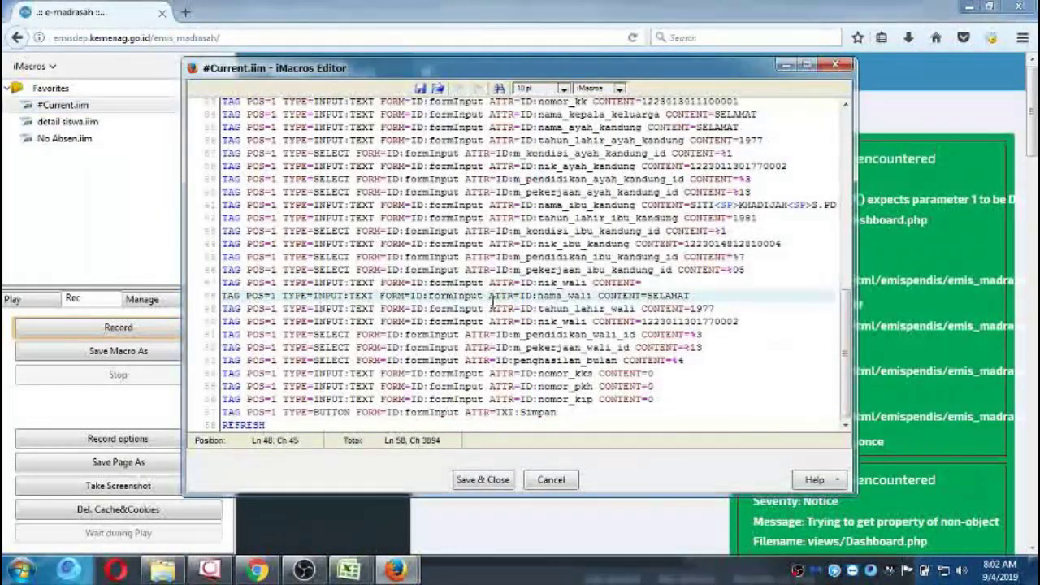
key(ctrl+a)
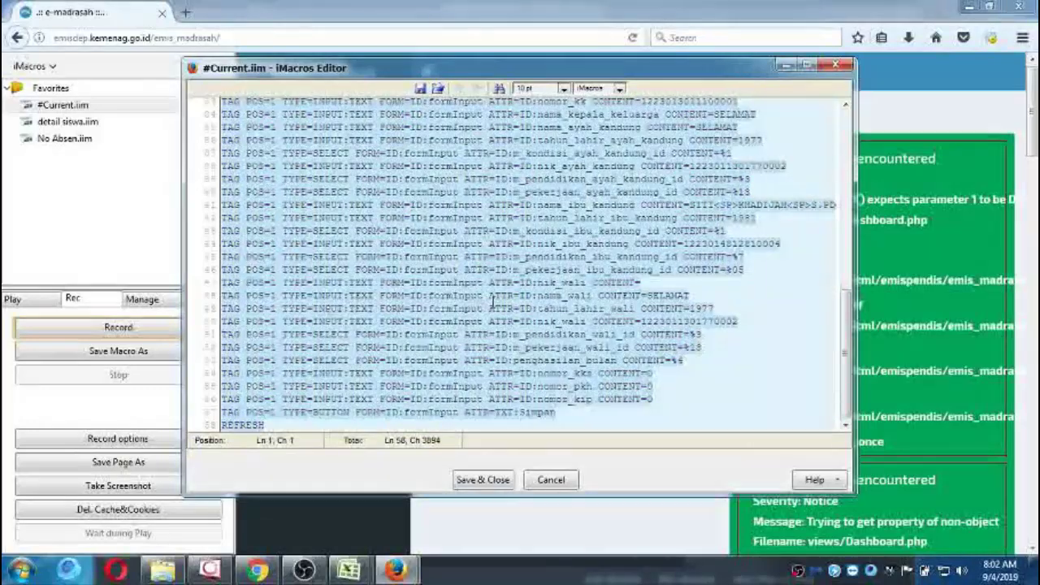
key(Delete)
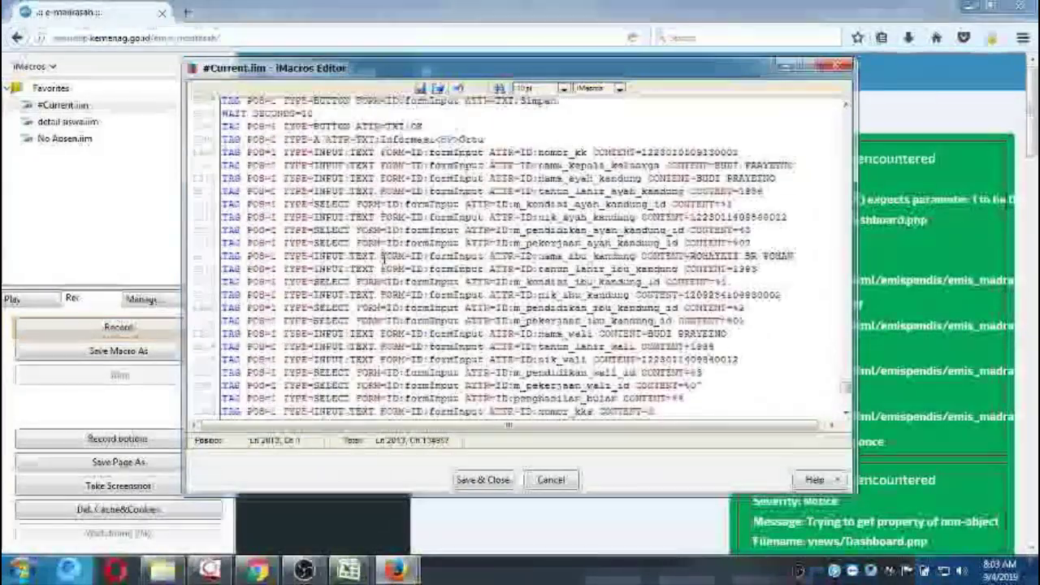
Save the edited macro and rename #Current.iim to 'detail siswa'.
click(480, 479)
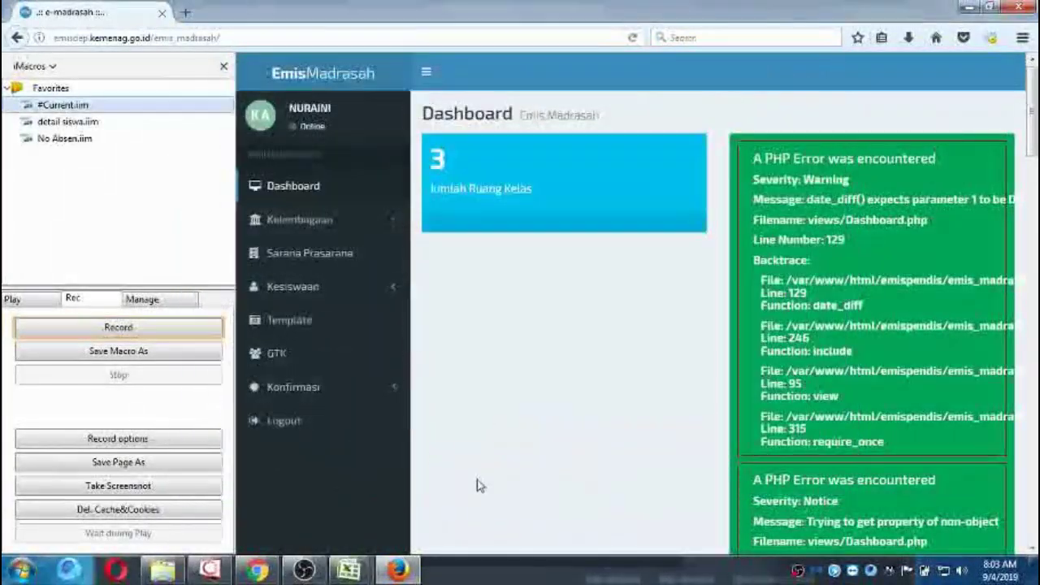
right_click(101, 109)
click(172, 169)
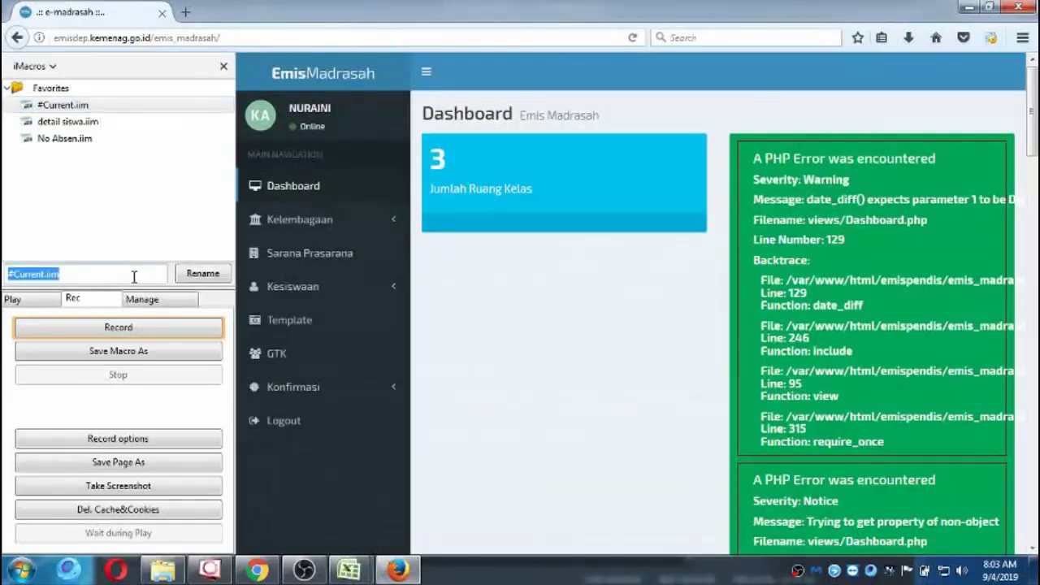
text(data)
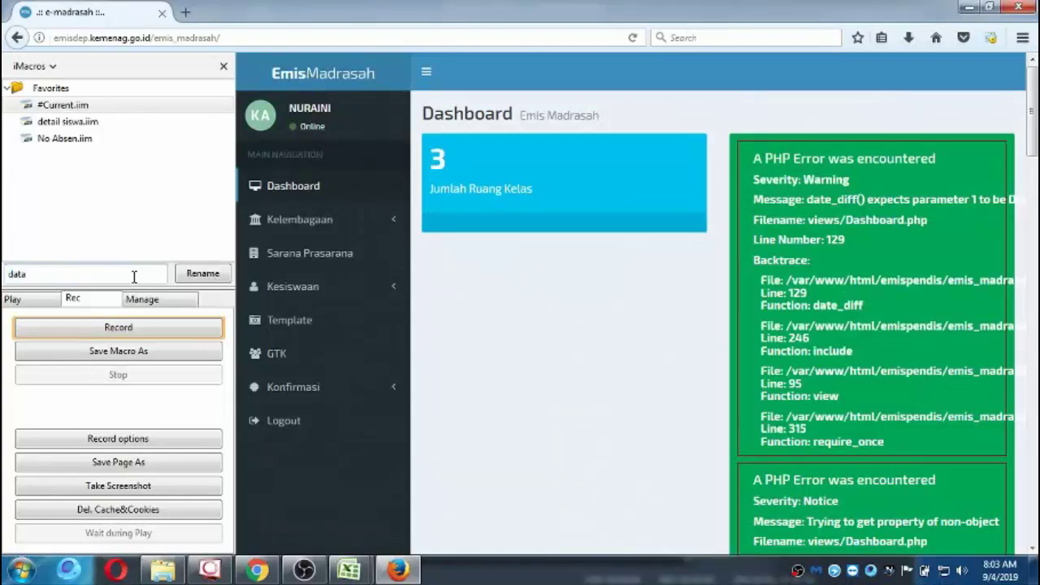
key(BackSpace)
key(BackSpace)
key(BackSpace)
key(BackSpace)
text(detail siswa)
click(202, 277)
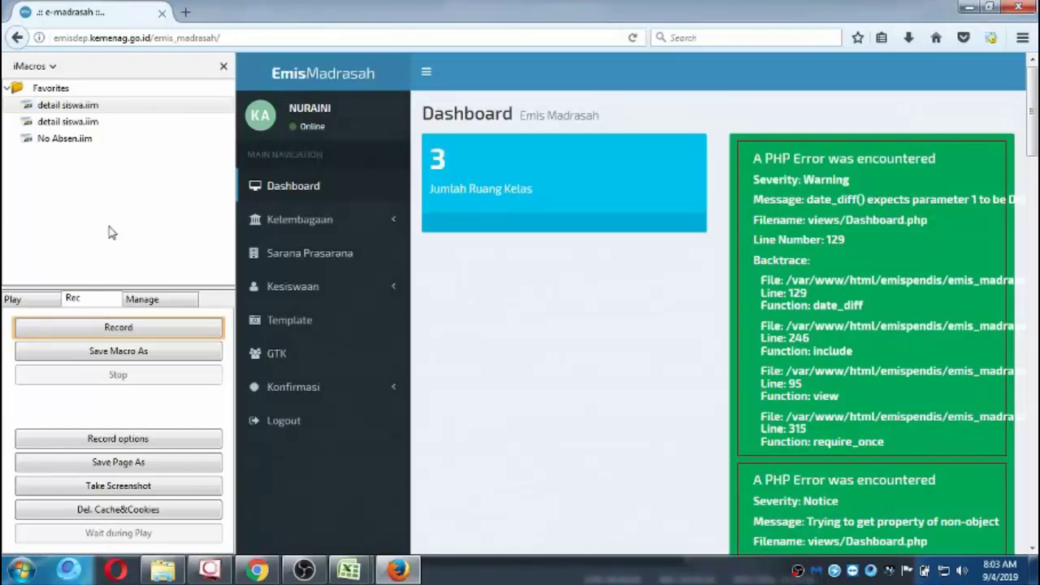
click(36, 299)
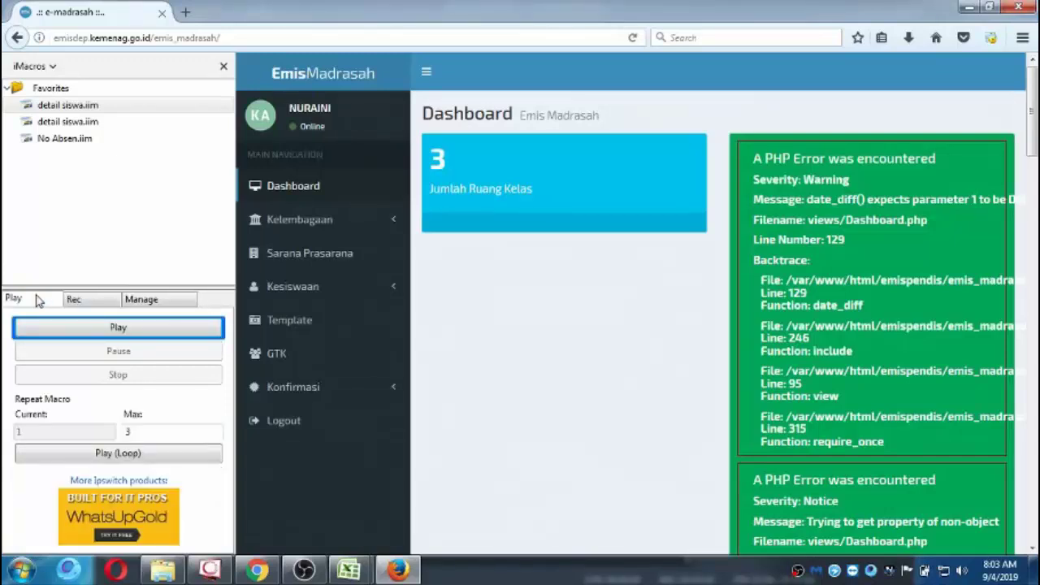
Play detail siswa.iim, which halts with a TAG-format MacroSyntaxError at line 21.
click(33, 327)
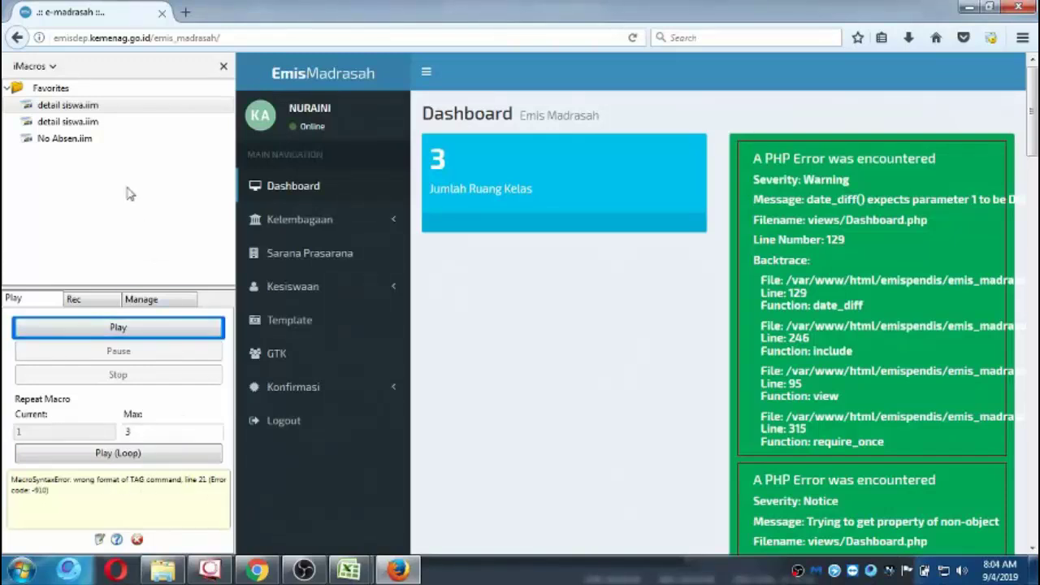
Open detail siswa.iim in the editor and go to line 21, the alamat TAG line.
right_click(85, 108)
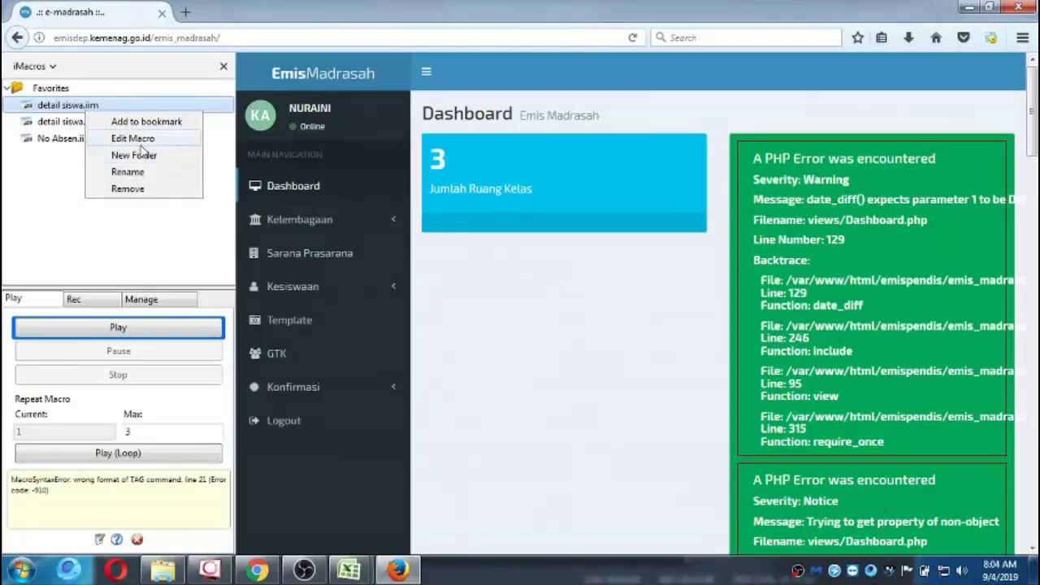
click(138, 142)
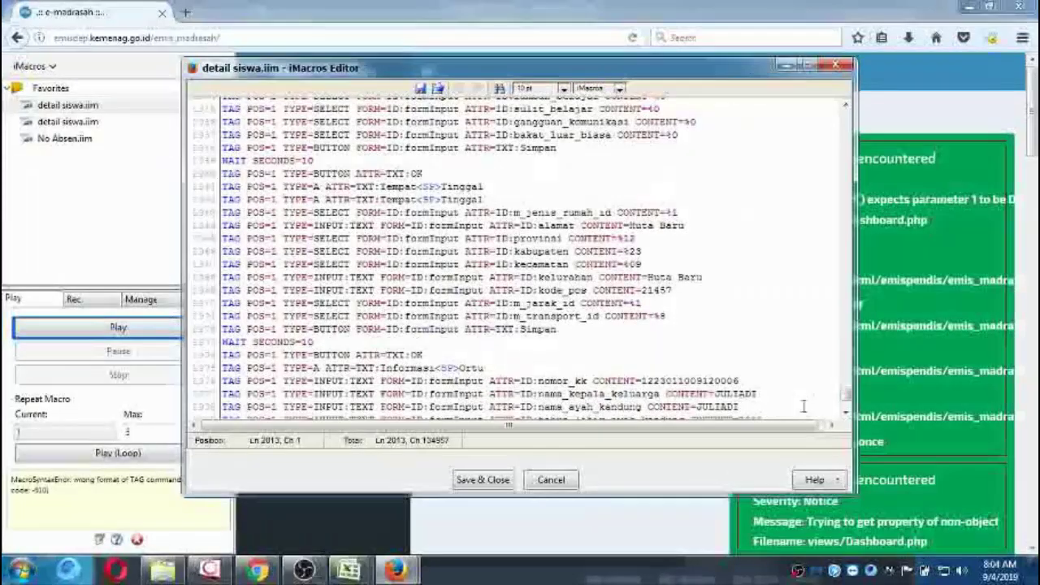
drag(845, 395, 843, 112)
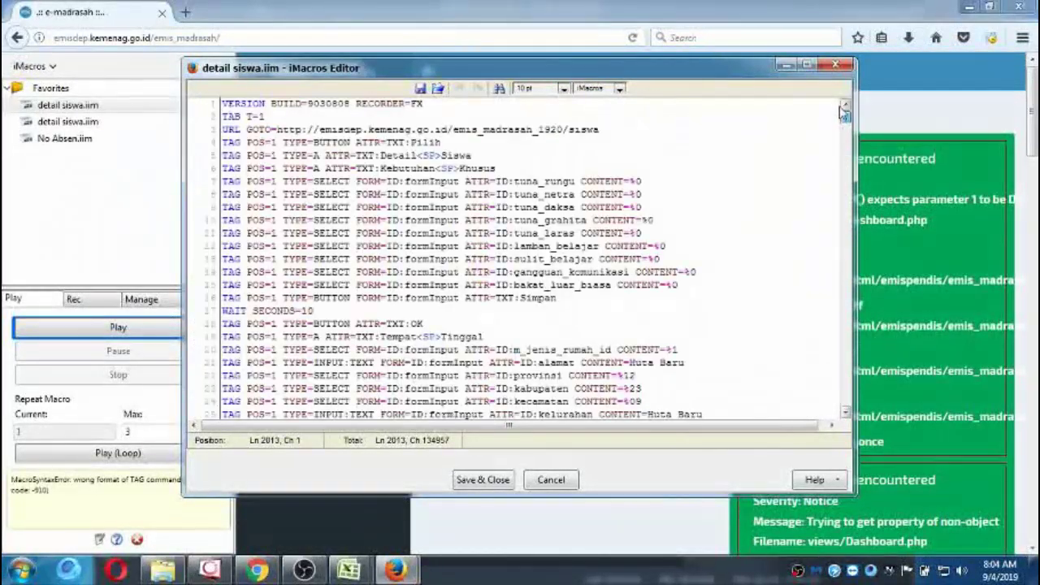
click(233, 362)
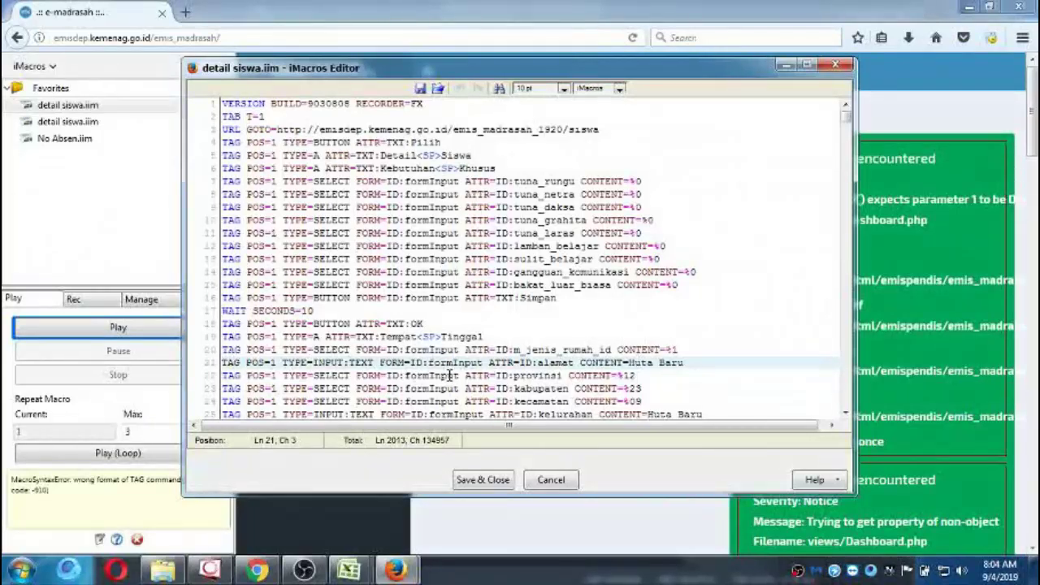
Bring PAK KOYUM.xlsb to the front on its Form Siswa Baru sheet.
mouse_move(350, 569)
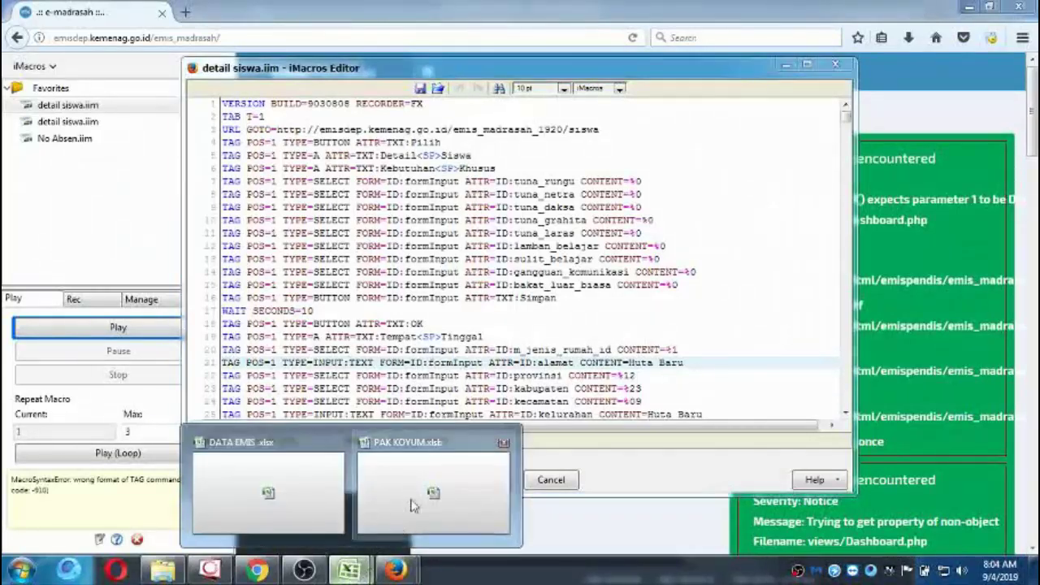
click(361, 499)
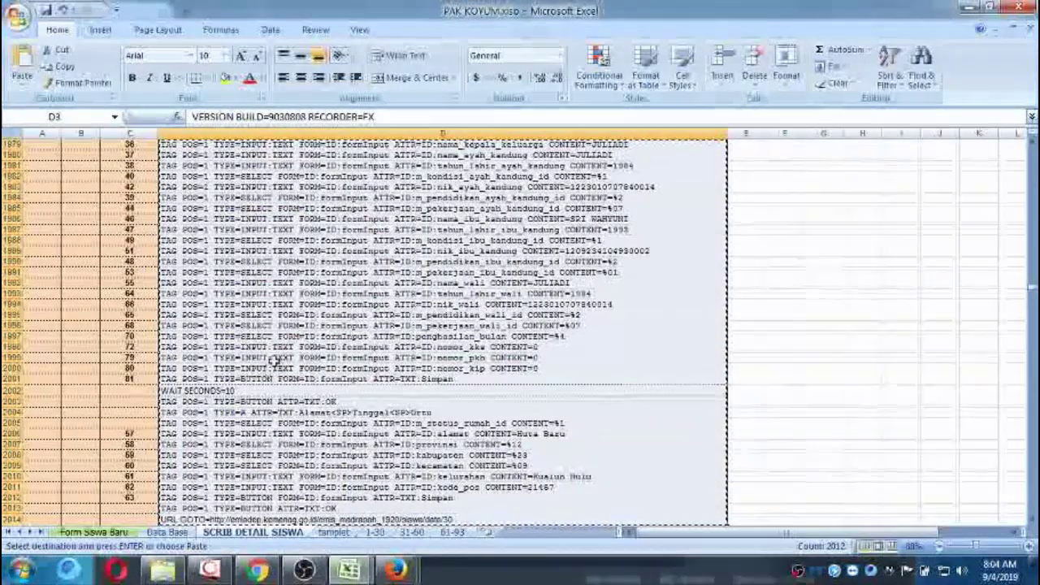
scroll(275, 360, up, 1)
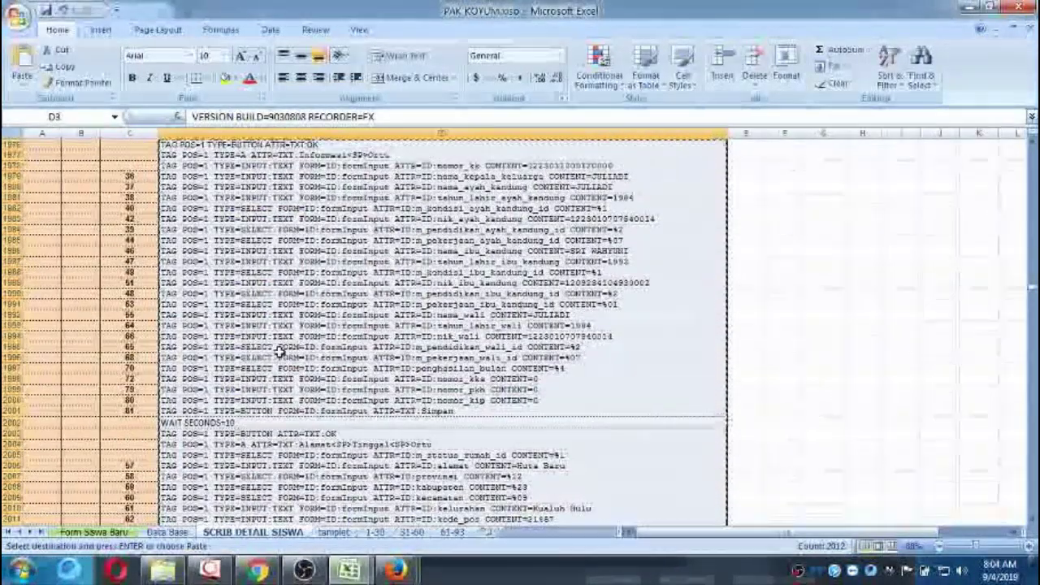
click(118, 535)
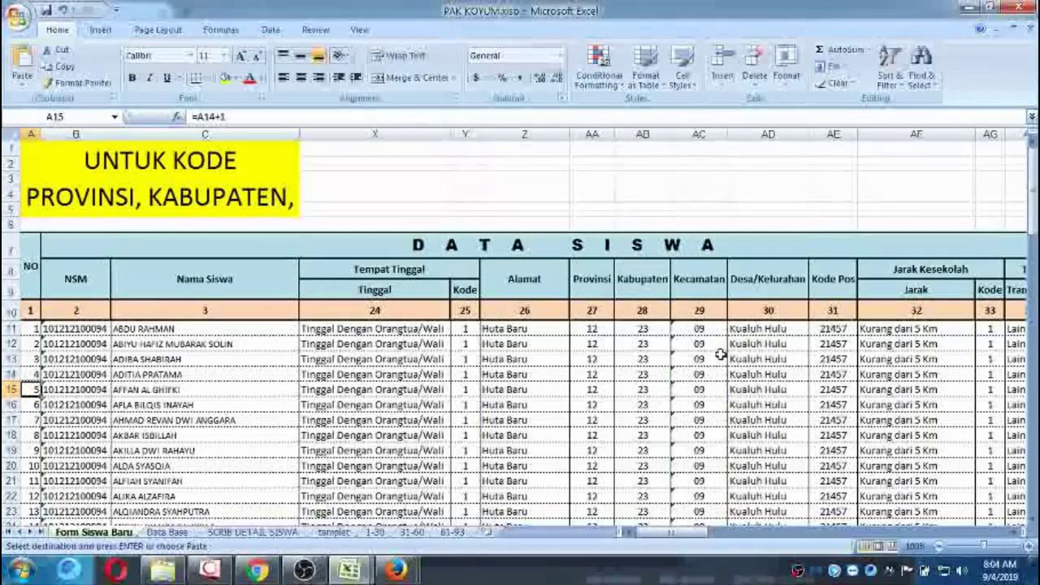
Select the Alamat column from Z11 down to Z103, all reading Huta Baru.
click(735, 329)
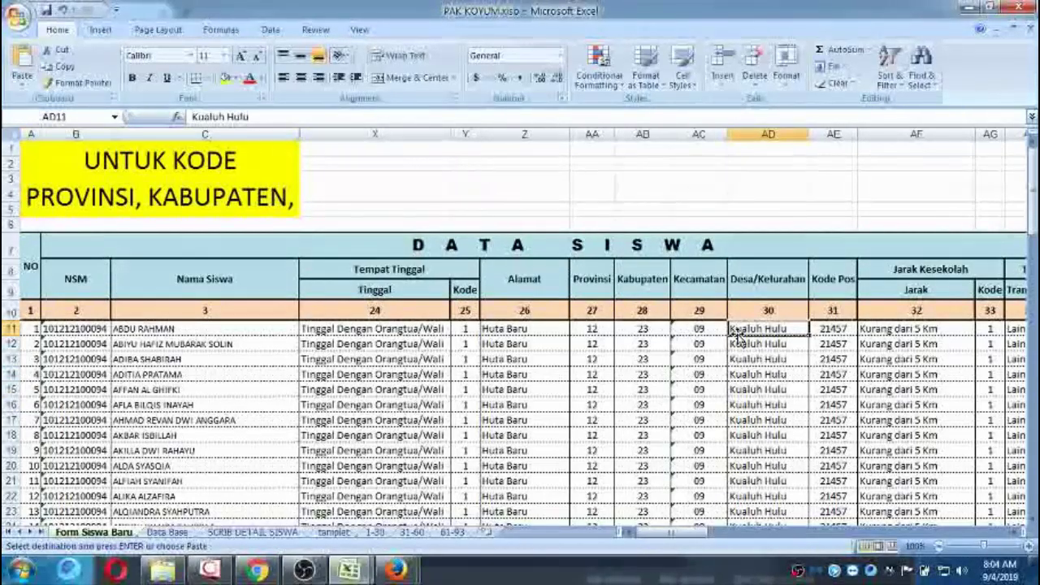
key(Left)
key(Left)
key(Left)
key(Left)
key(Left)
key(Left)
key(Left)
key(Left)
key(Left)
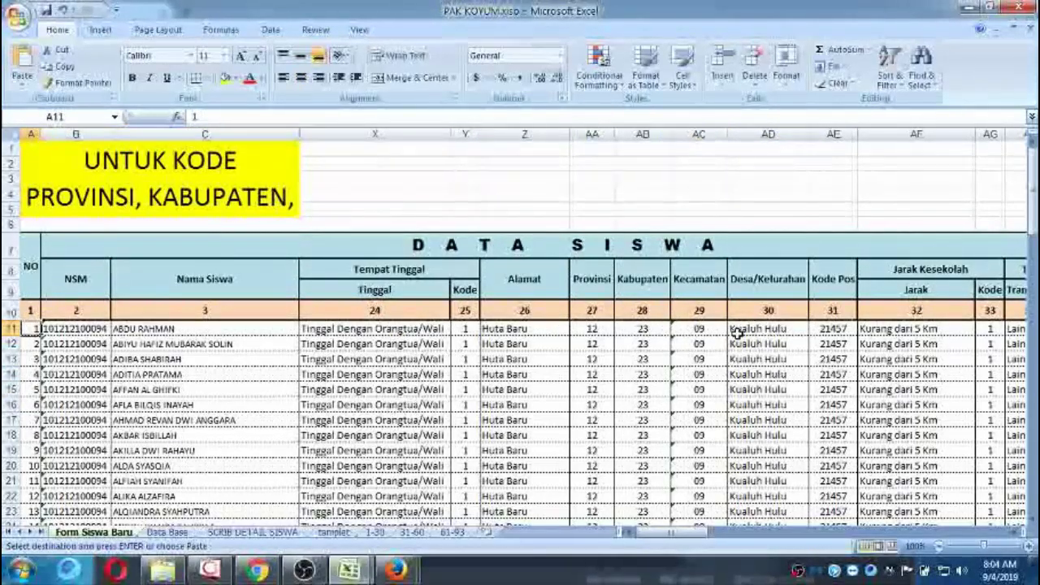
key(Right)
key(Right)
key(Left)
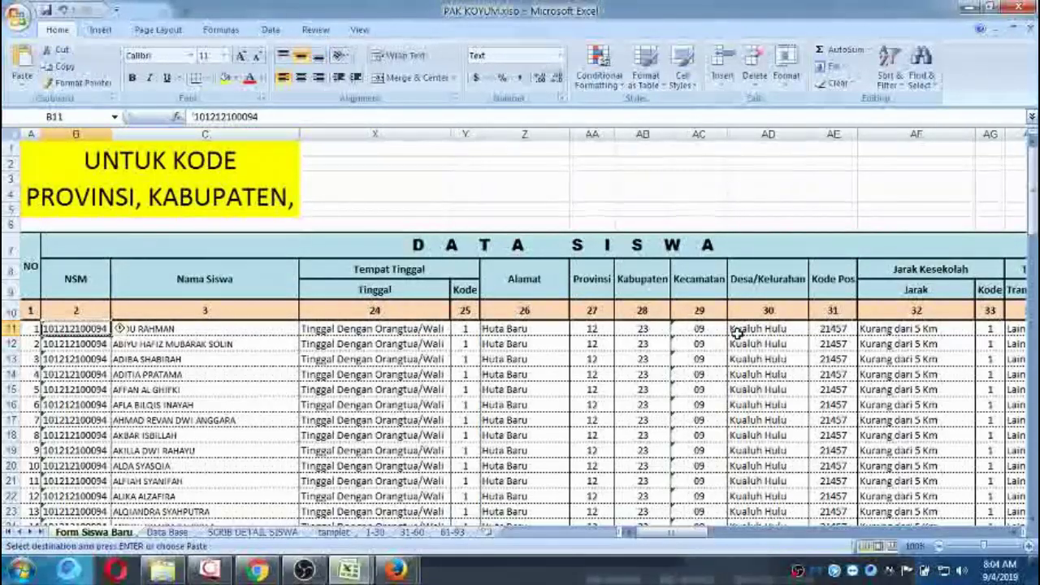
key(Right)
key(Right)
key(Right)
key(Left)
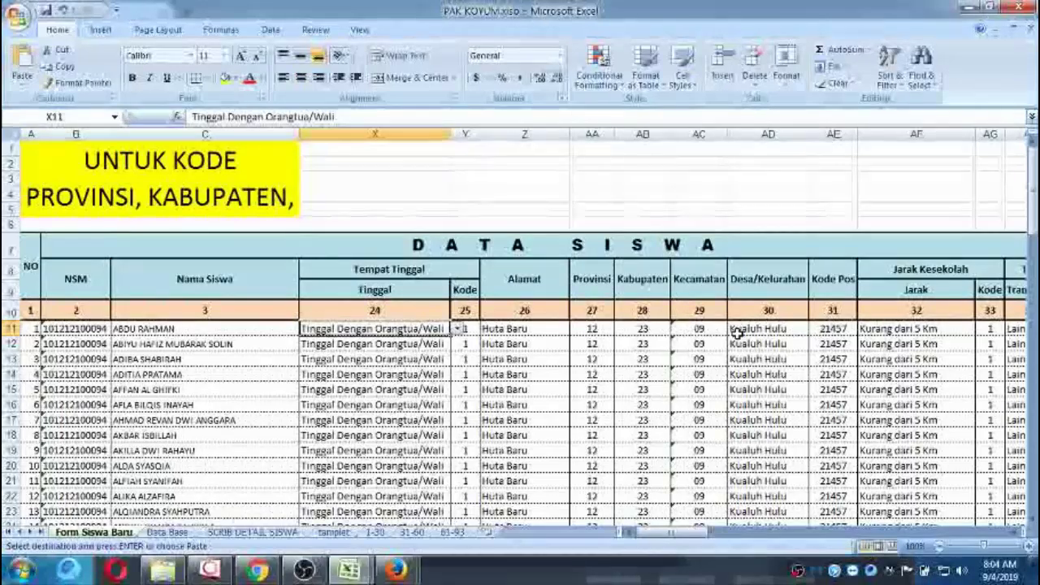
key(Right)
key(Right)
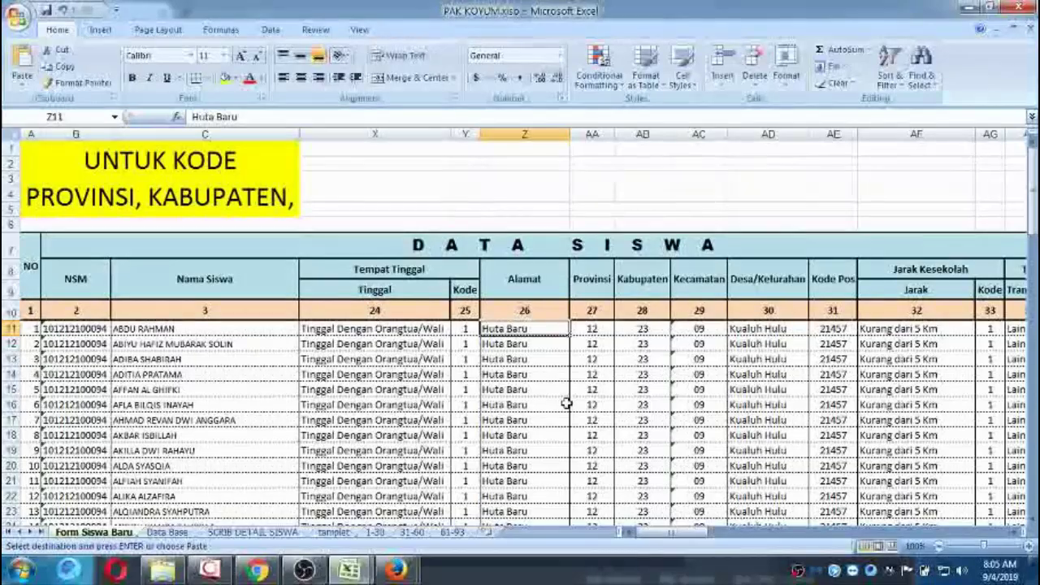
key(ctrl+shift+Down)
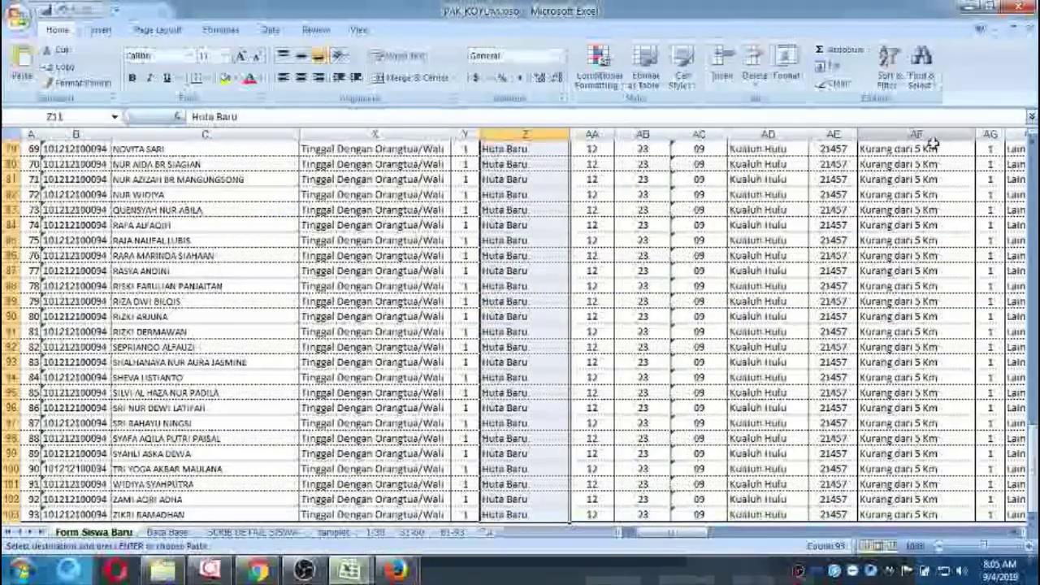
Replace every space in the Alamat address entries with <SP>, making 93 replacements.
click(921, 65)
click(944, 118)
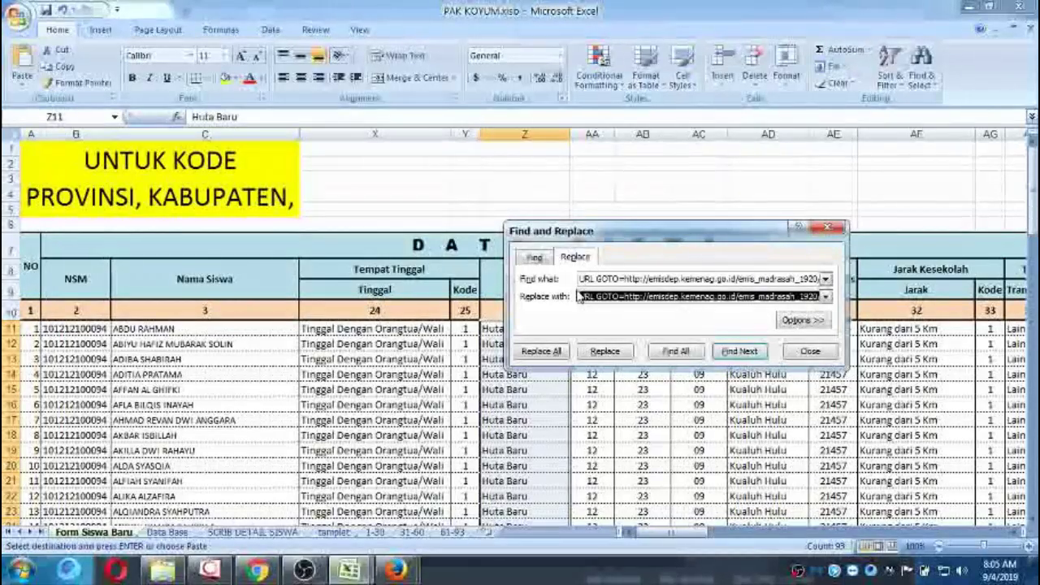
drag(580, 280, 586, 294)
key(BackSpace)
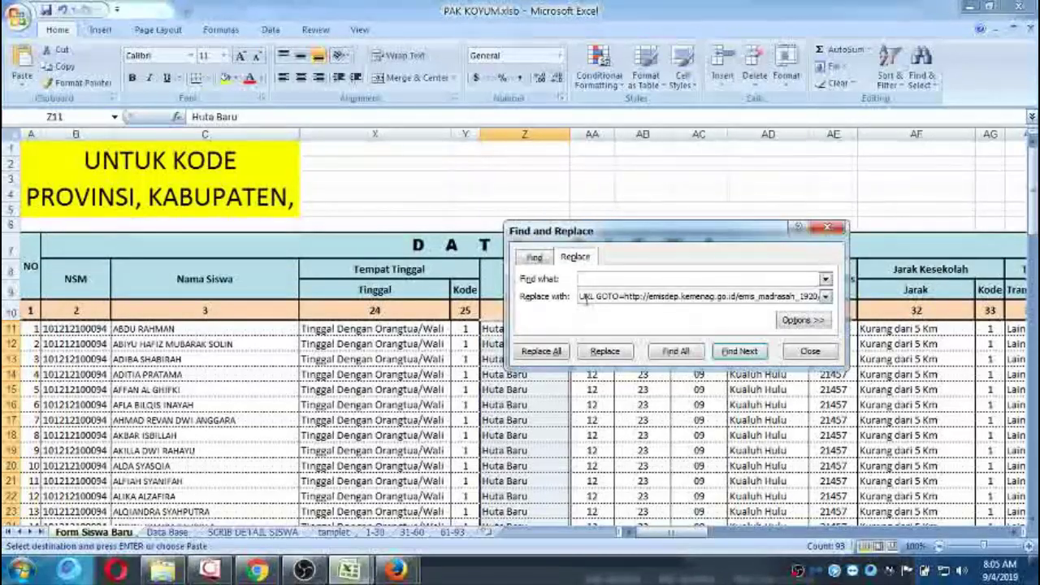
key(Tab)
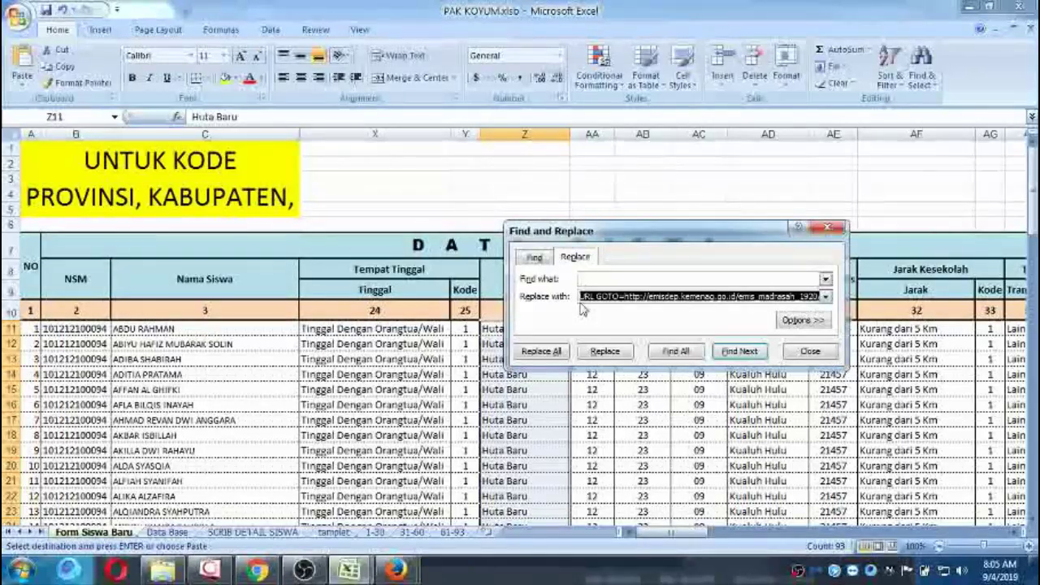
key(BackSpace)
text(<)
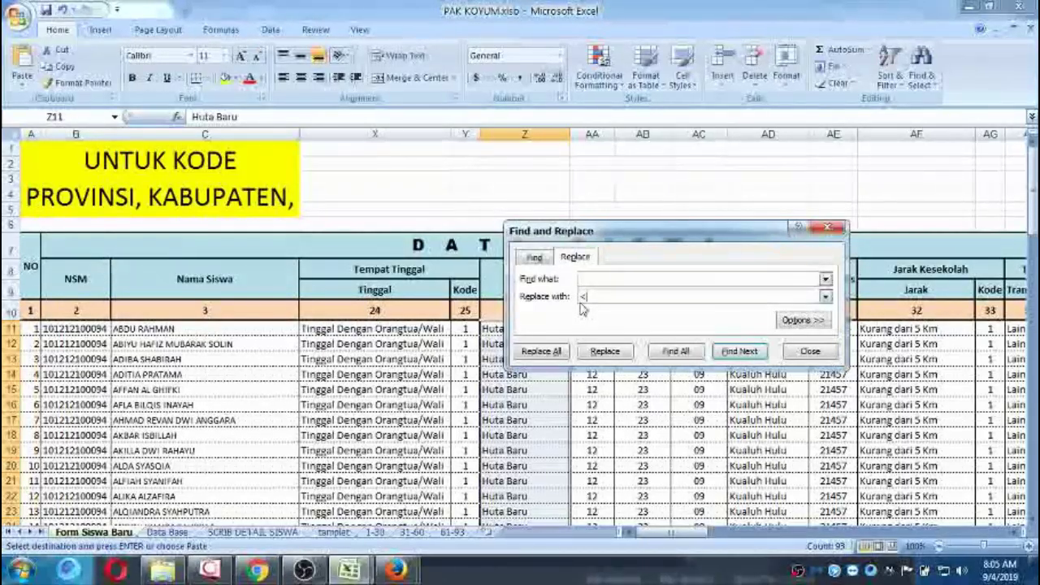
text(sP>)
click(541, 351)
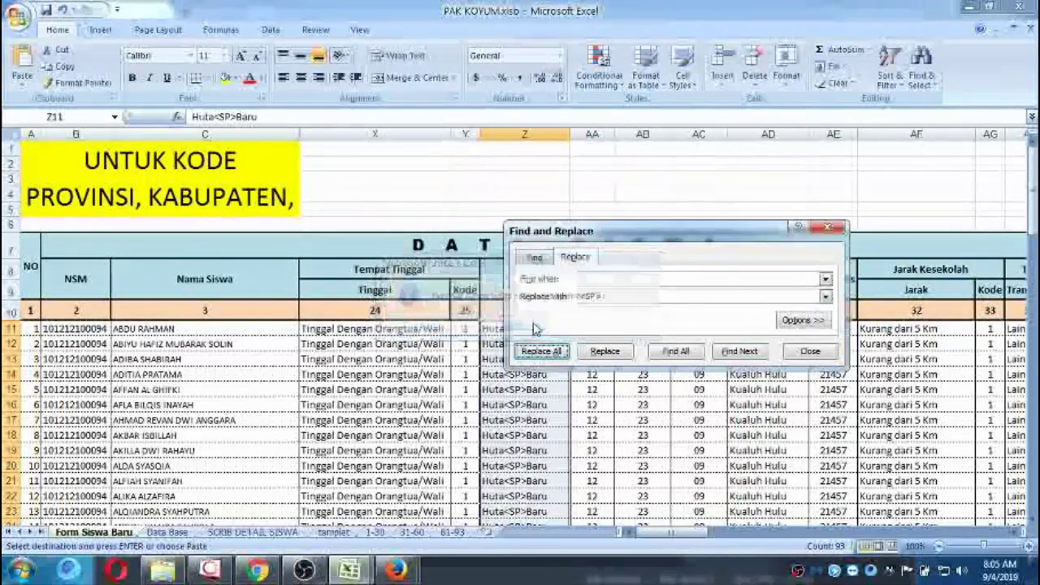
click(521, 322)
drag(577, 240, 514, 121)
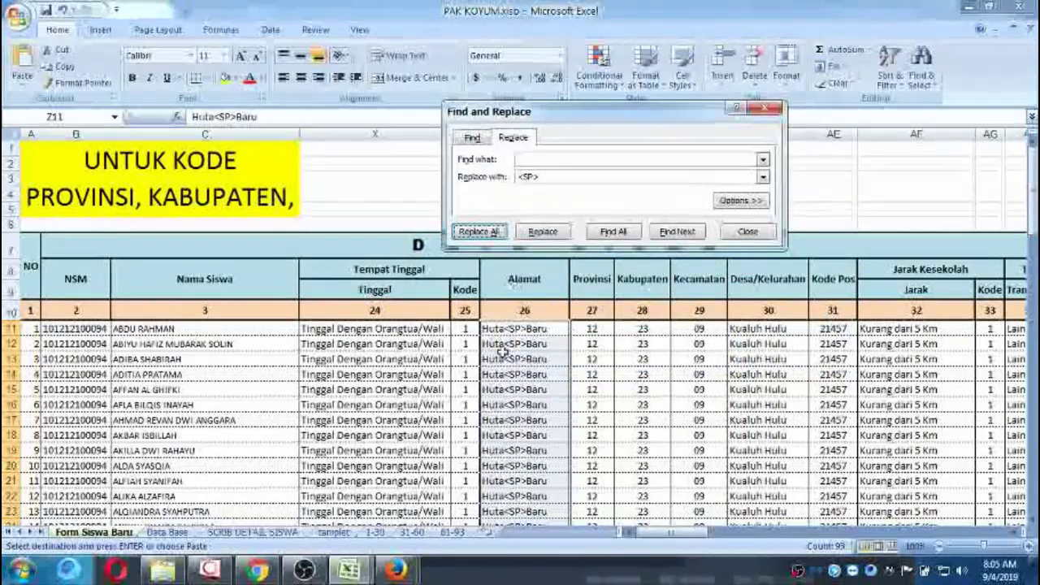
Replace spaces with <SP> in the Desa/Kelurahan column from AD11 to the last student, giving 93 replacements.
click(781, 328)
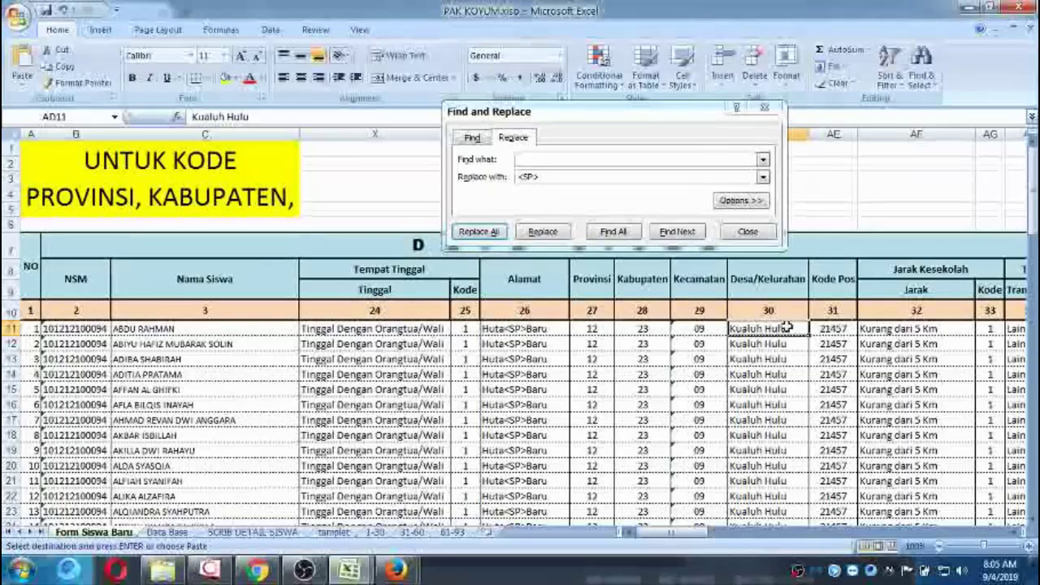
key(ctrl+shift+Down)
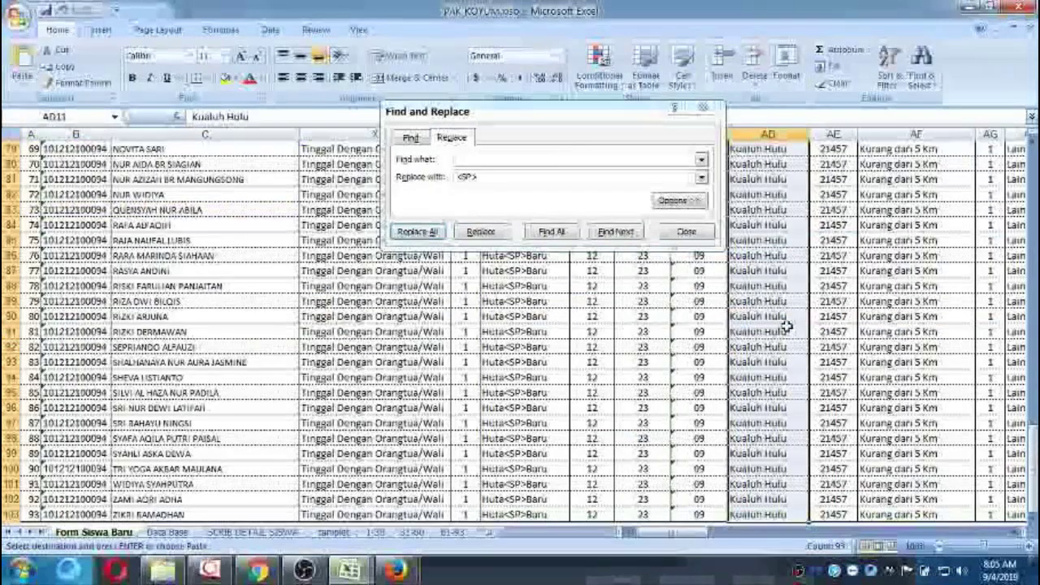
click(421, 232)
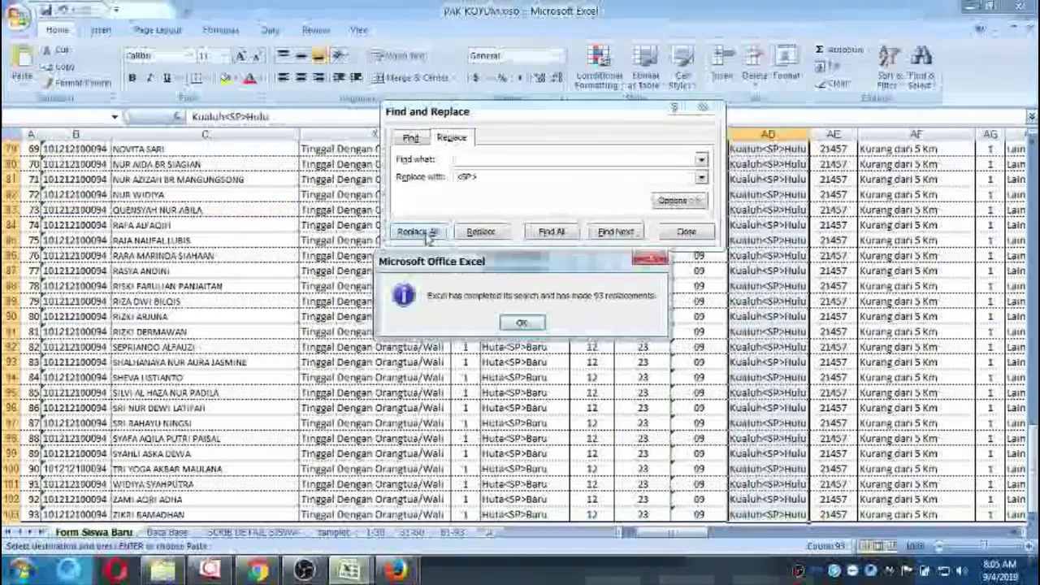
click(520, 320)
click(782, 193)
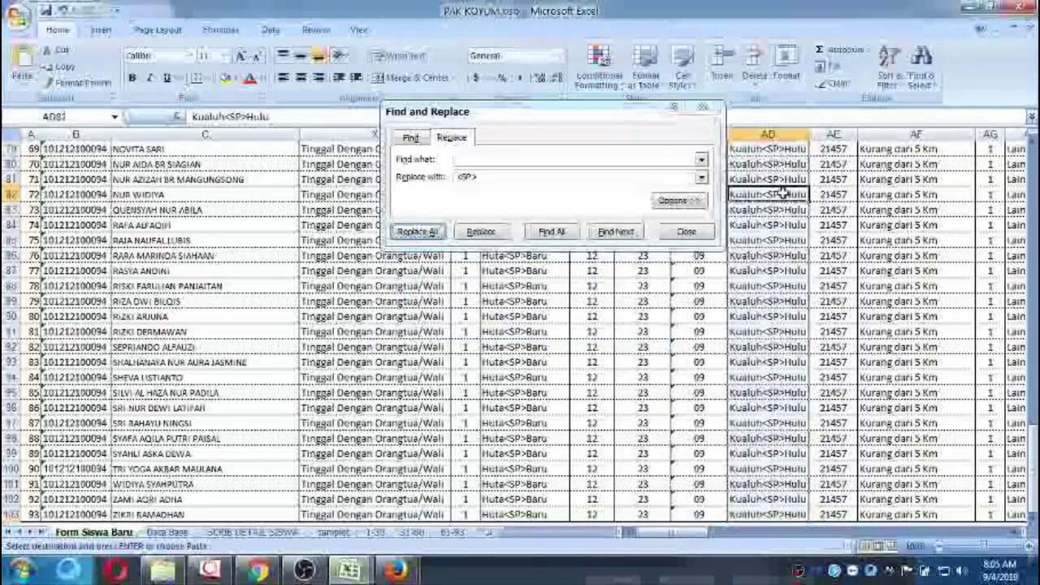
scroll(782, 194, up, 15)
scroll(782, 193, up, 10)
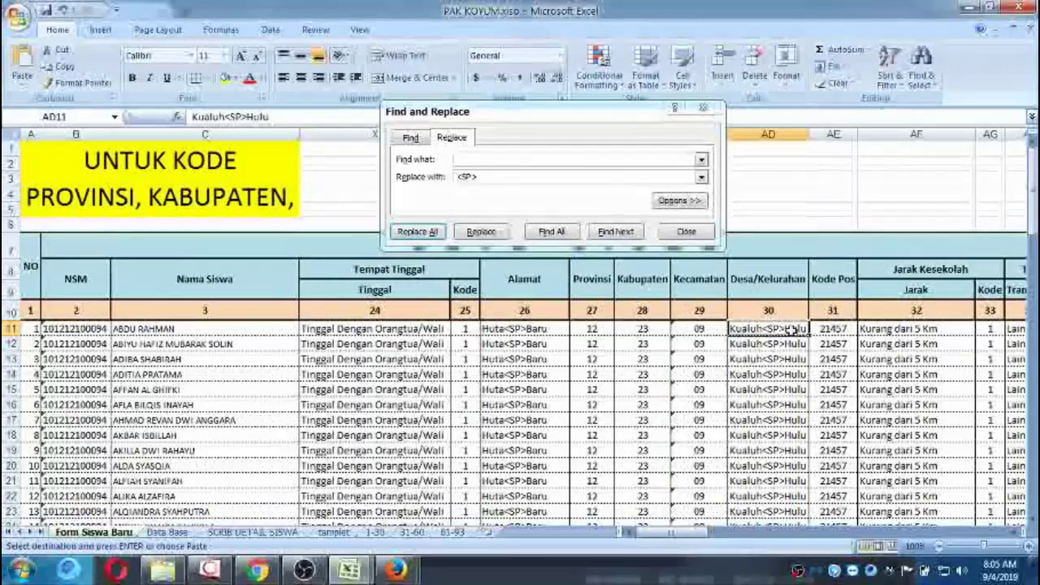
Replace spaces with <SP> in the family-head and father name columns, giving 108 replacements.
key(Right)
key(Right)
key(Right)
key(Right)
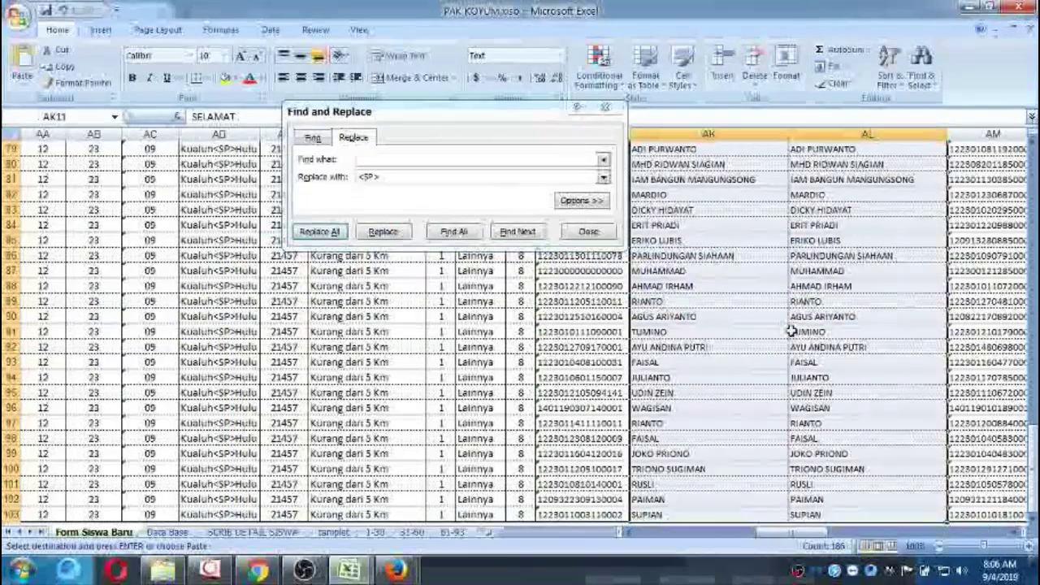
click(319, 232)
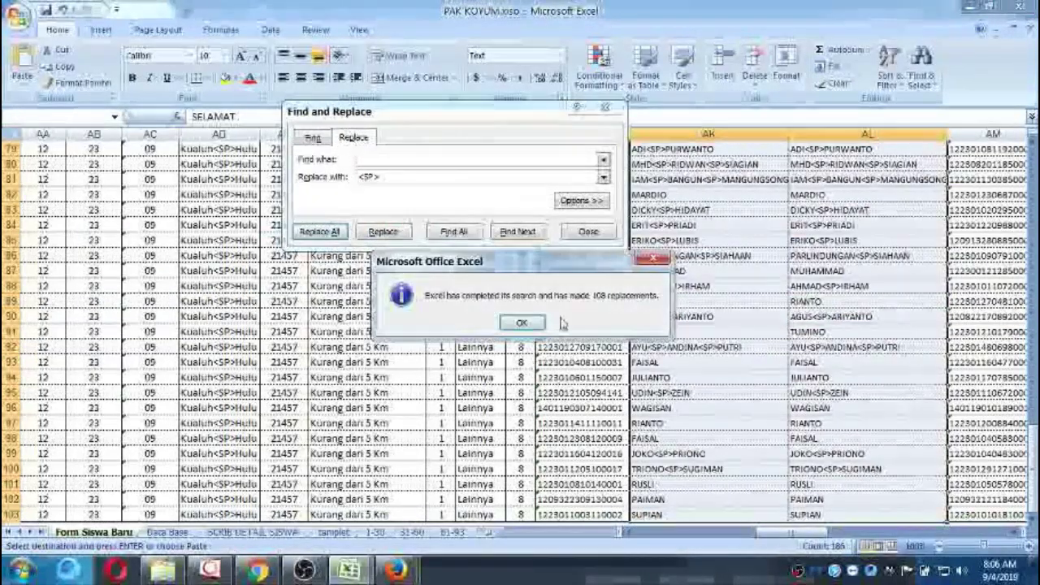
click(588, 231)
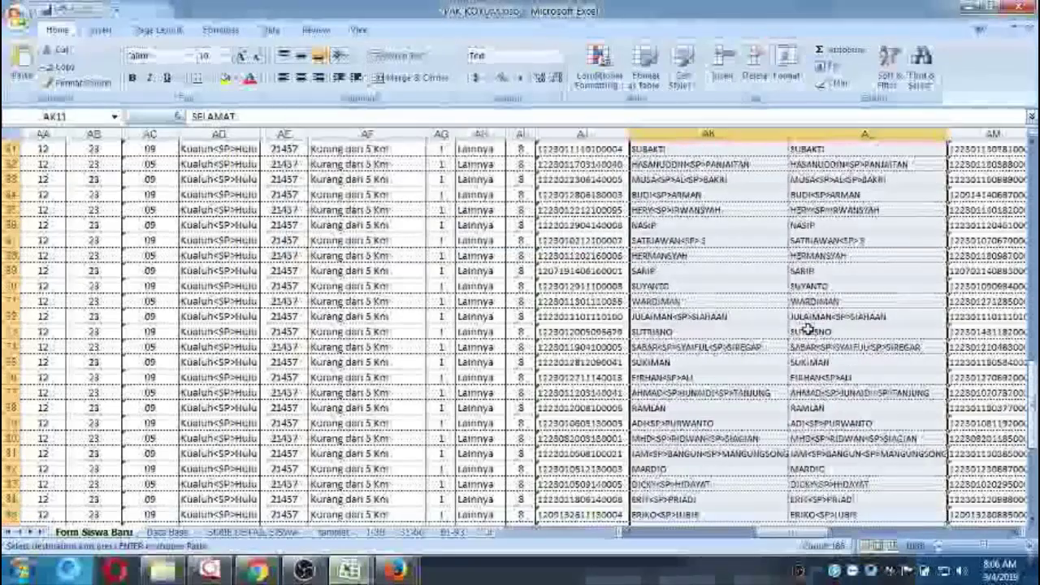
scroll(804, 327, up, 20)
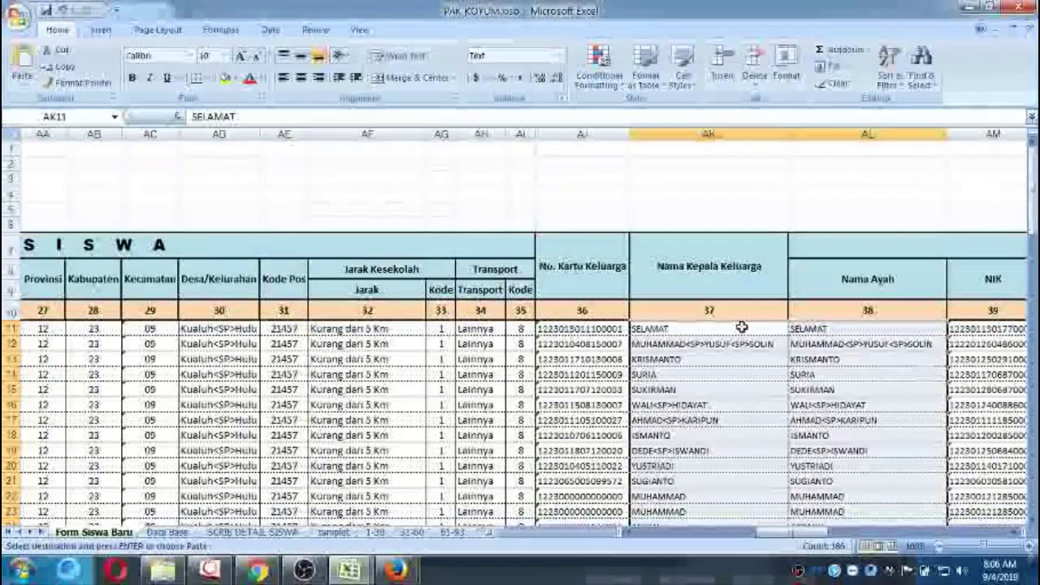
Replace spaces with <SP> in the mother names in column AU down to row 103.
click(847, 329)
key(Right)
key(Right)
key(Right)
key(Right)
key(Right)
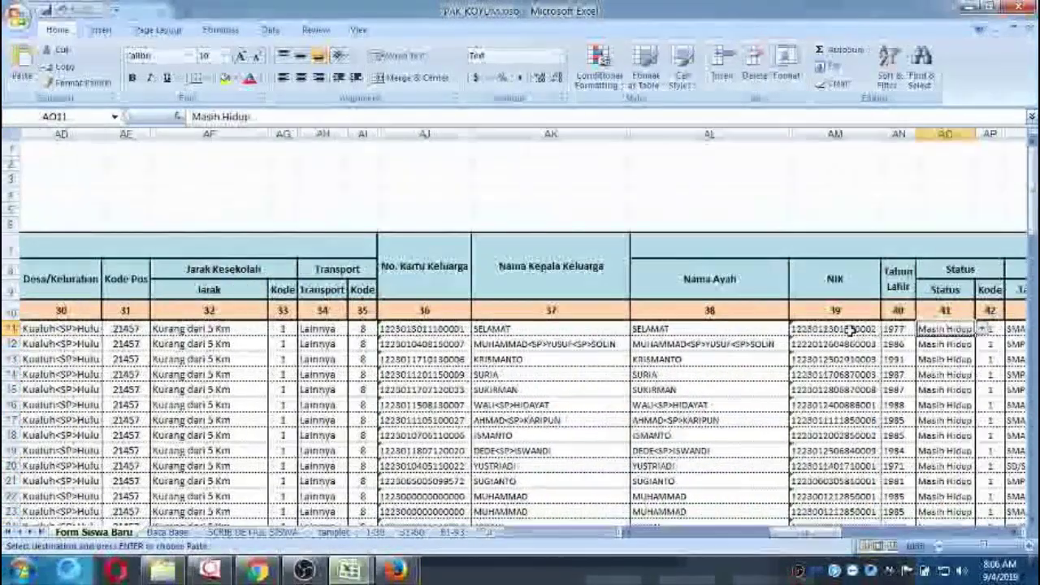
key(Right)
key(Right)
key(Right)
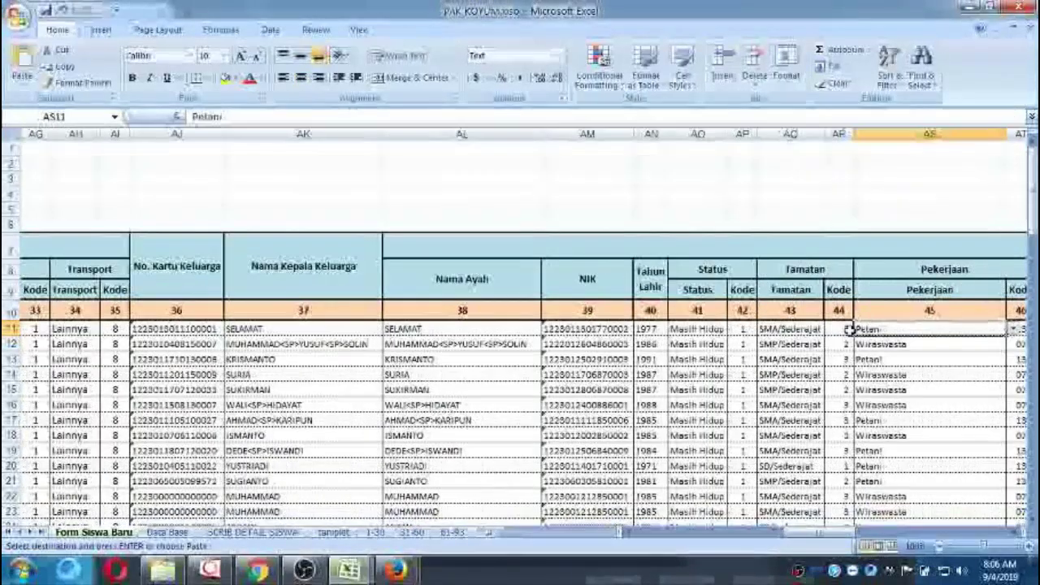
key(Right)
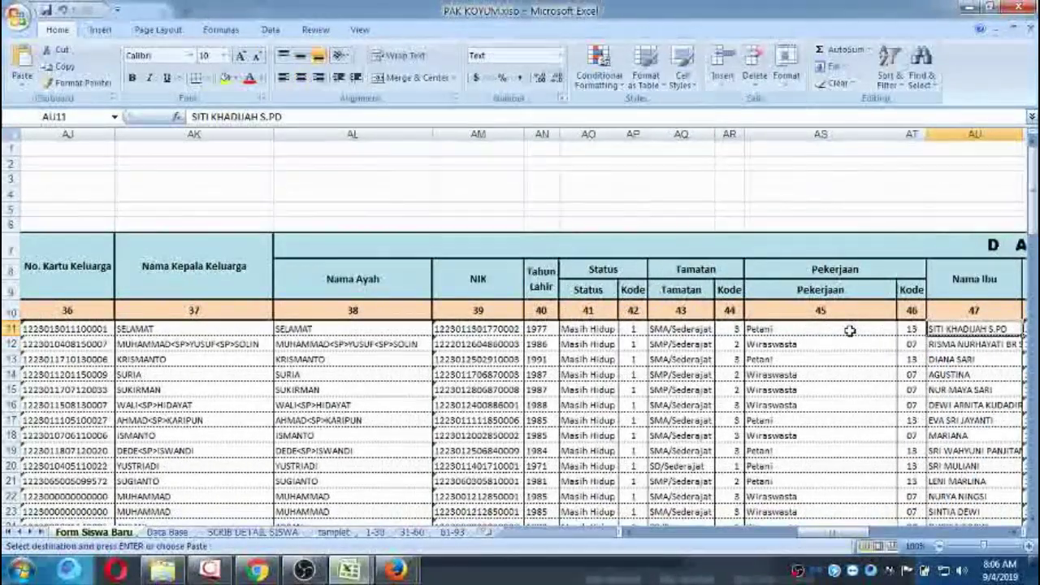
key(ctrl+shift+Down)
click(920, 65)
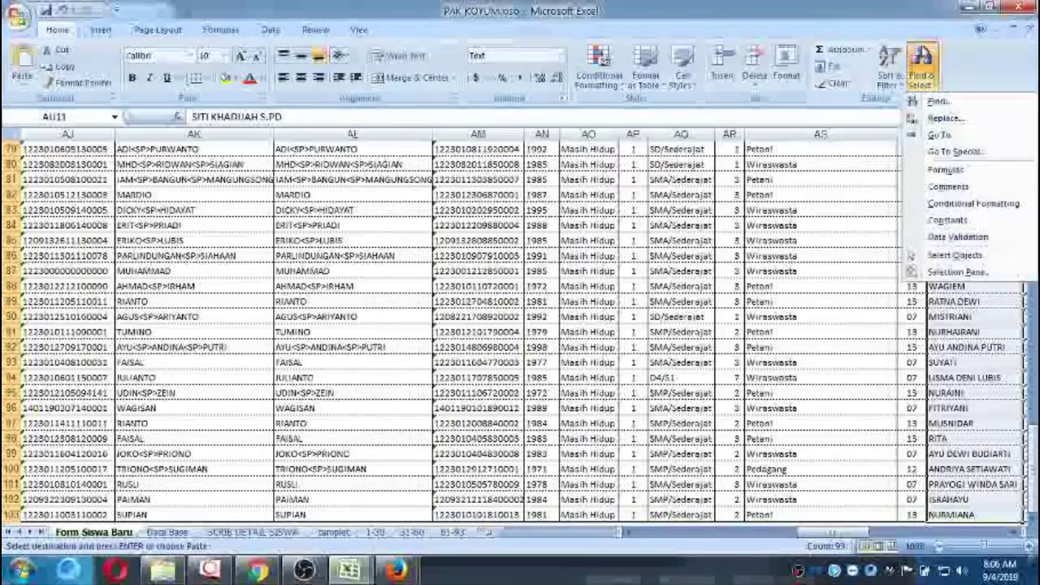
click(942, 118)
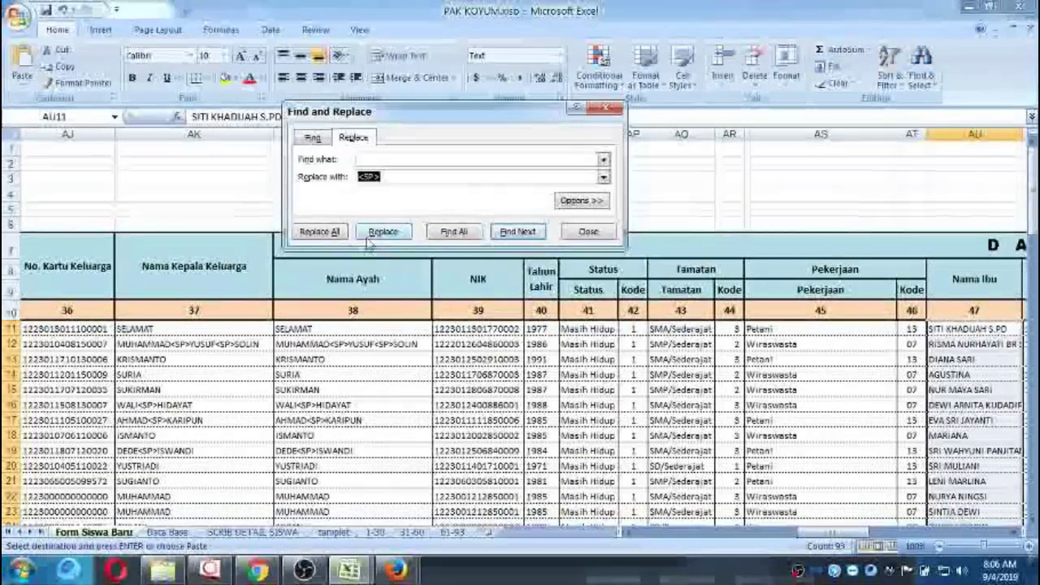
click(325, 233)
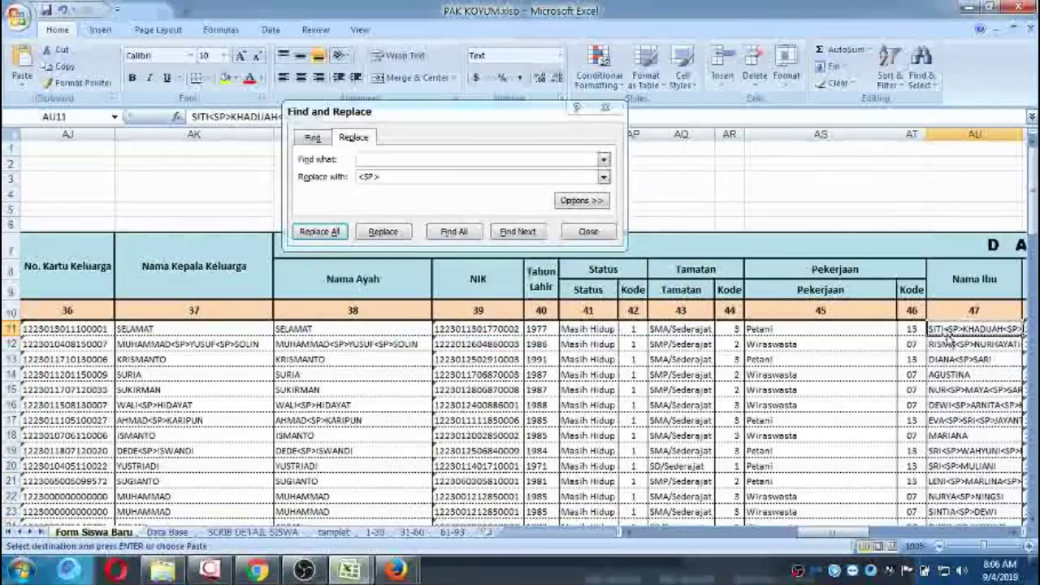
Replace spaces with <SP> in the mother's address and village columns, giving 186 replacements.
key(Right)
key(Right)
key(Right)
key(Right)
key(Right)
key(Right)
key(Right)
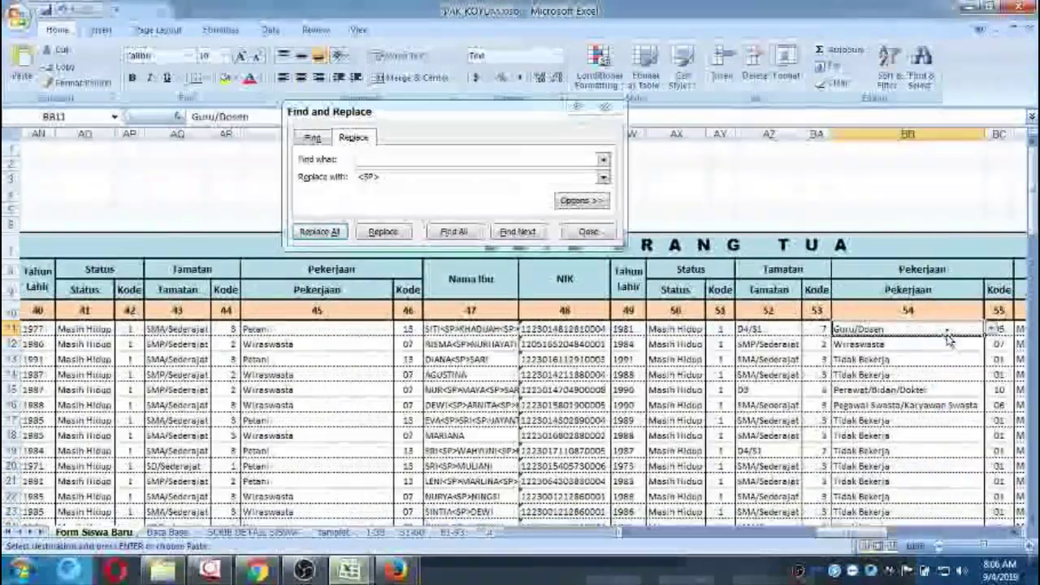
key(Right)
key(Right)
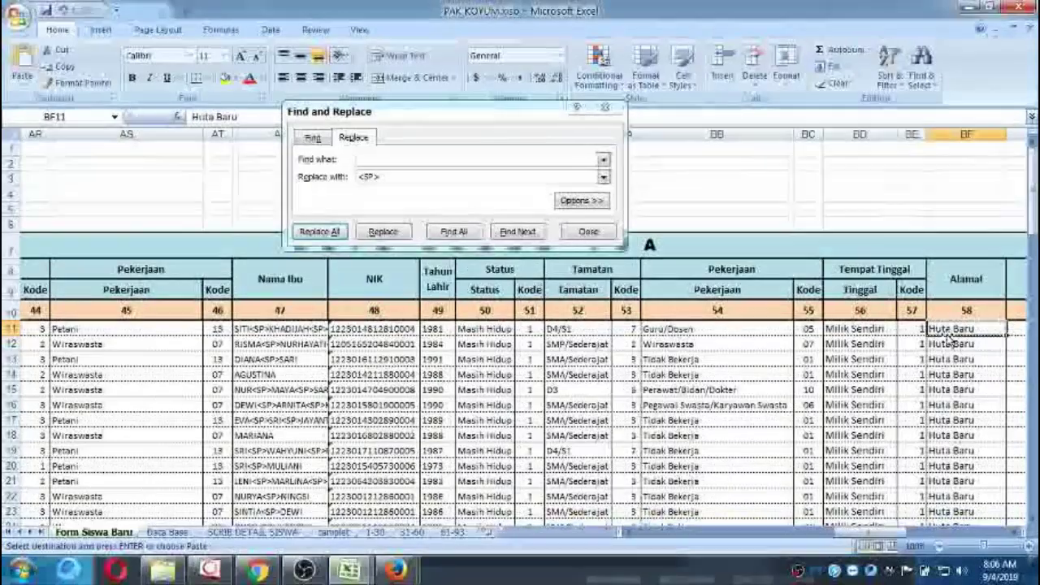
key(shift+Right)
key(shift+Right)
key(shift+Right)
key(shift+Right)
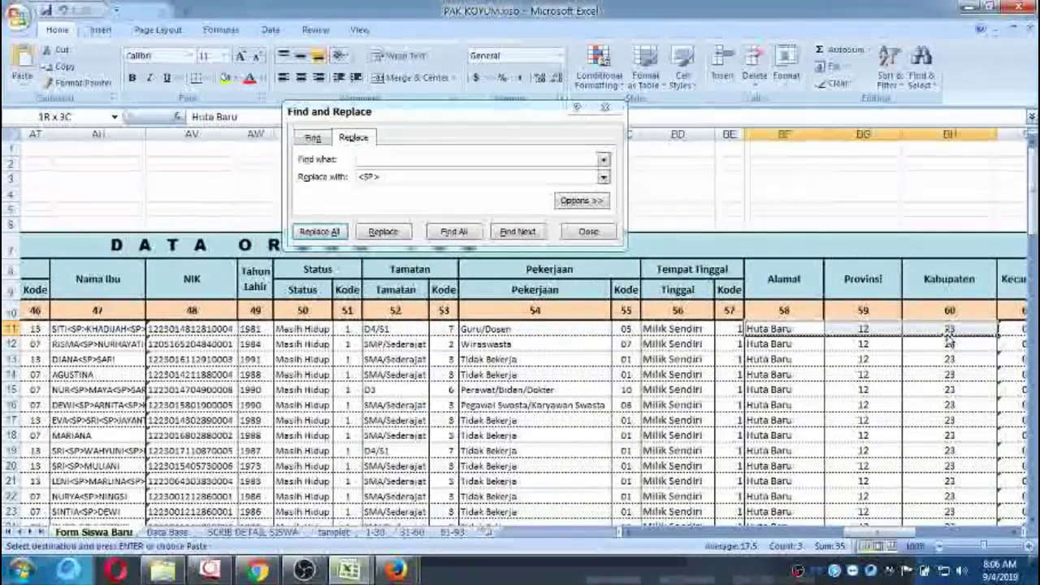
key(ctrl+shift+Down)
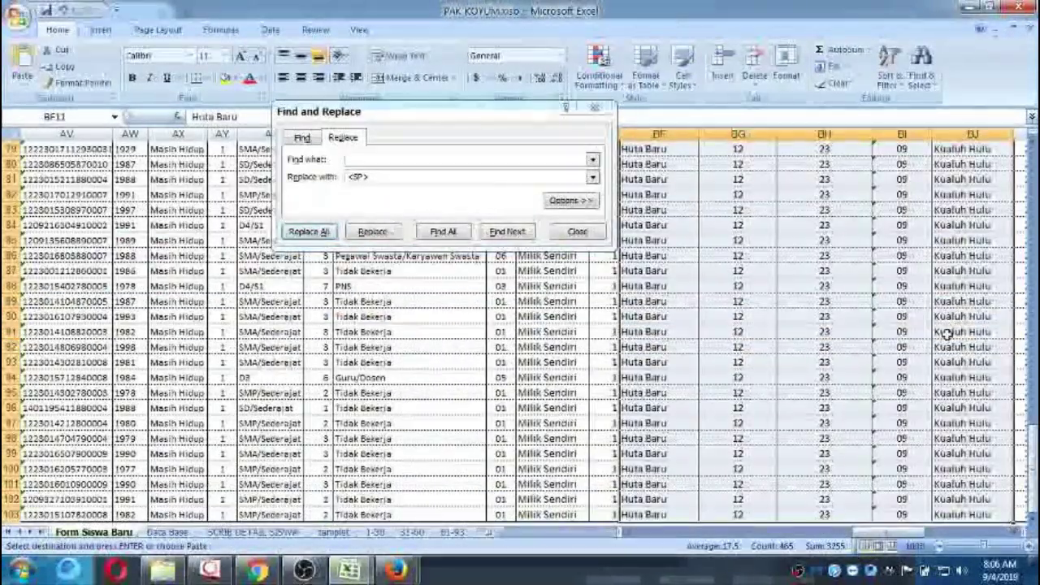
click(307, 232)
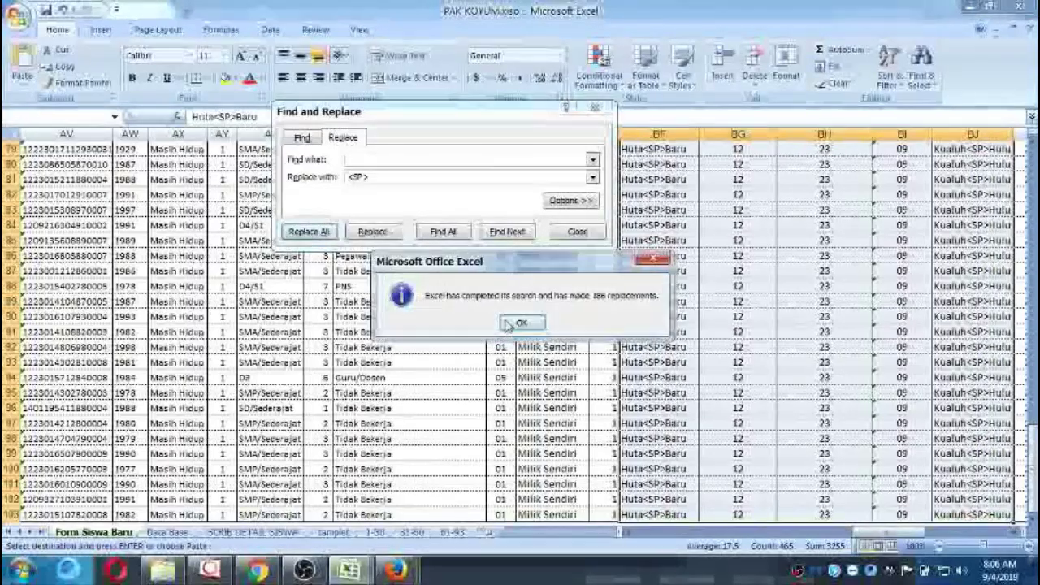
click(539, 319)
click(720, 189)
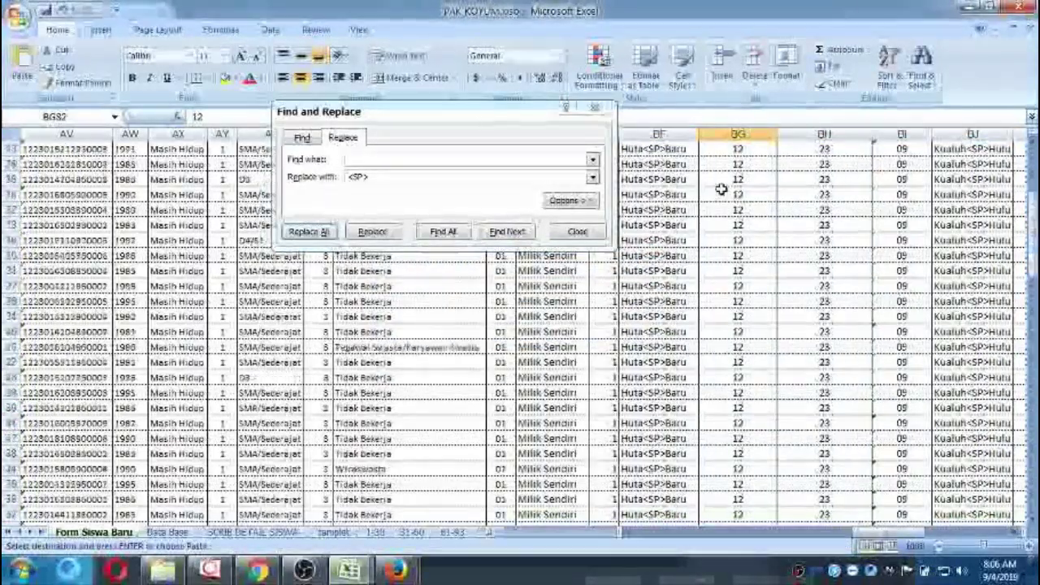
scroll(720, 189, up, 20)
Replace spaces with <SP> in the guardian names in column BL, giving 54 replacements.
click(726, 329)
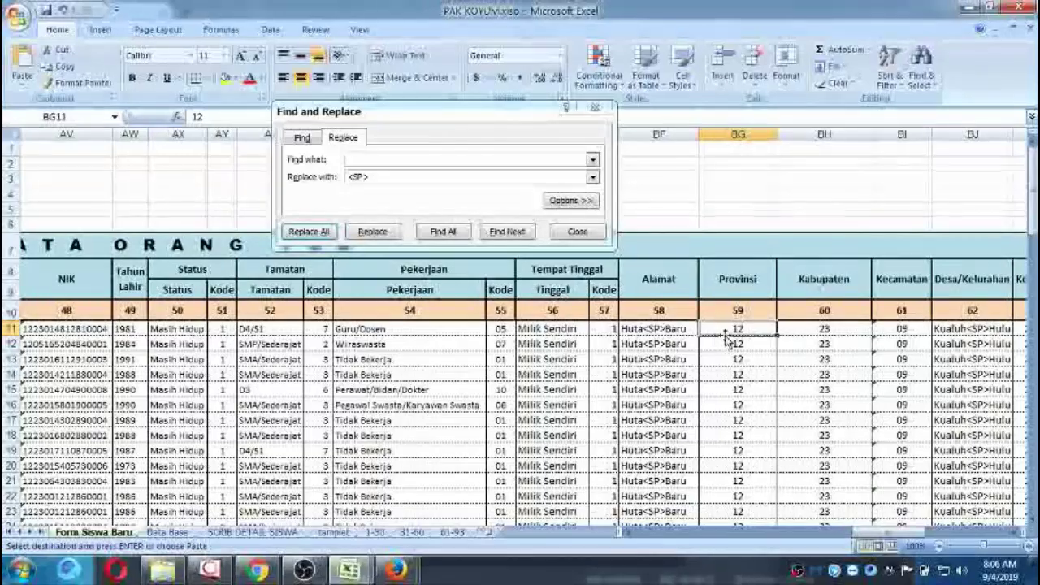
key(Right)
key(Right)
key(Right)
key(Right)
key(Right)
key(Right)
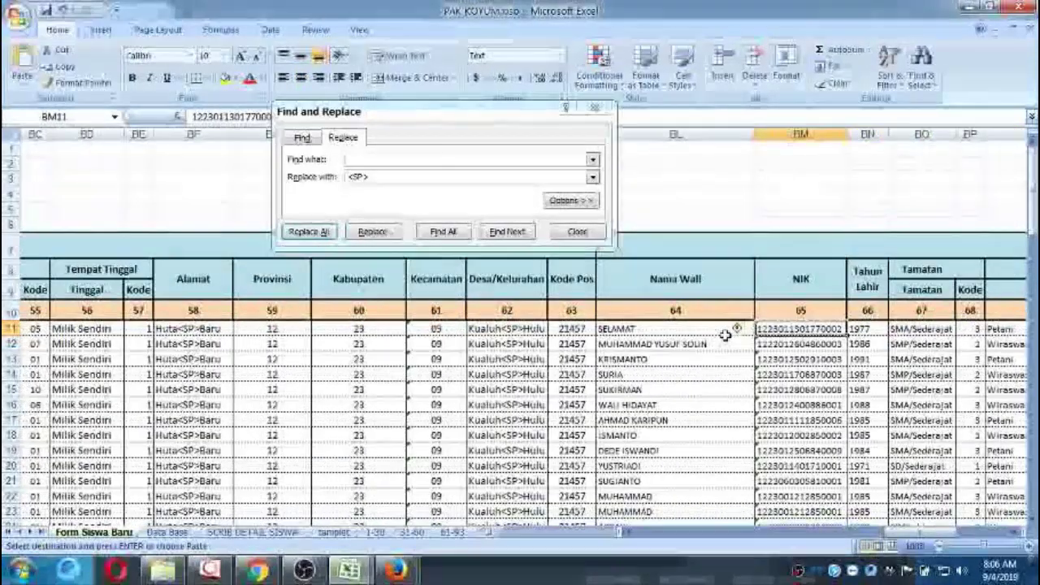
key(Left)
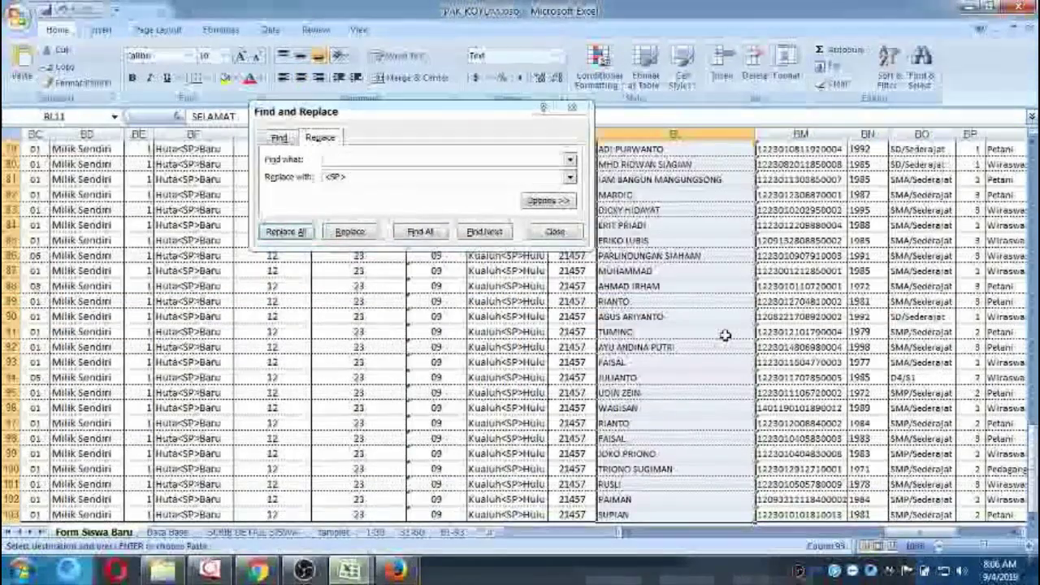
key(ctrl+c)
click(285, 234)
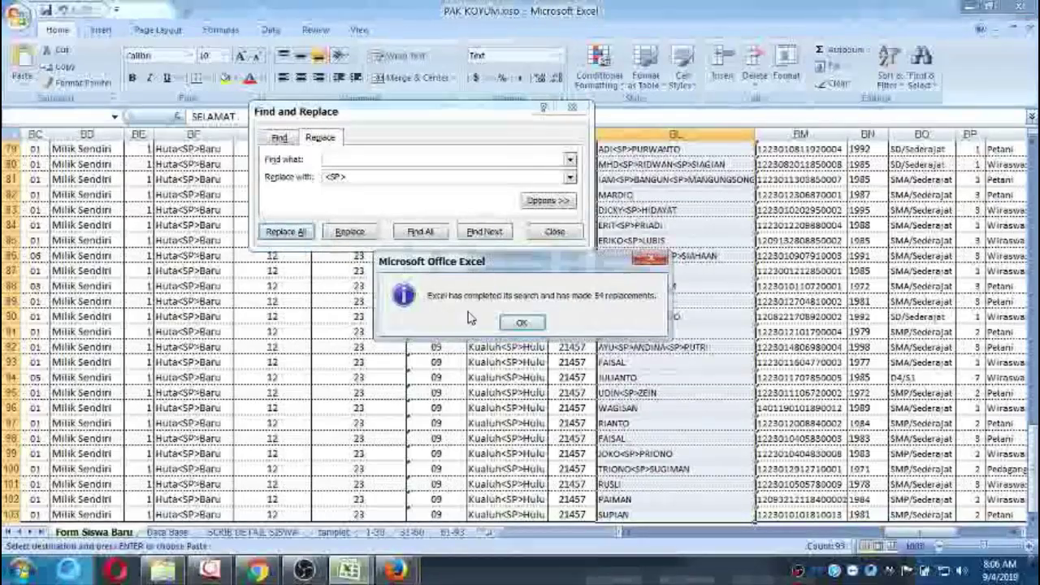
click(725, 285)
scroll(725, 284, up, 10)
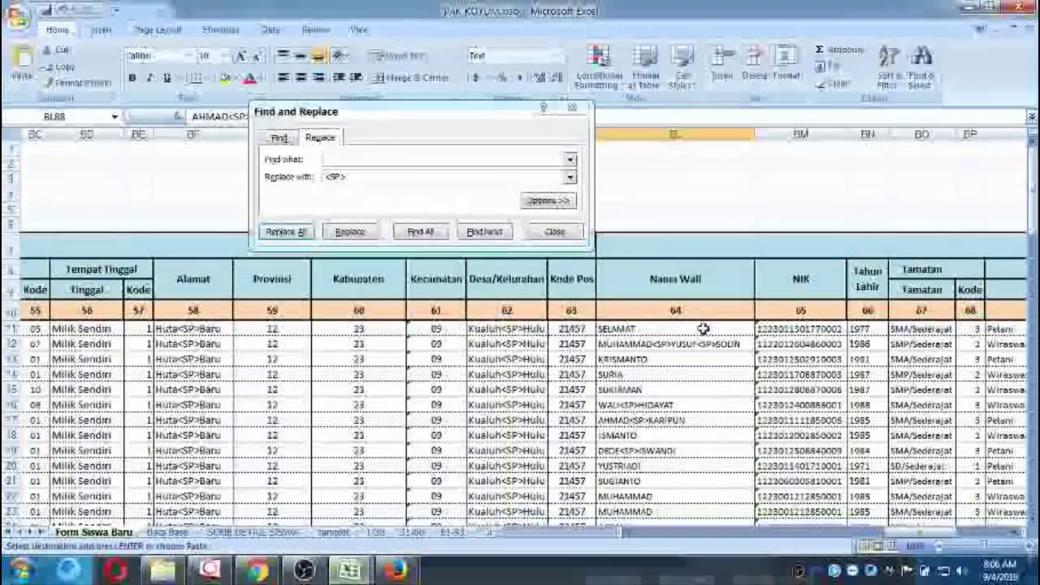
Replace spaces with <SP> in the guardian address and village columns, giving 186 replacements.
click(702, 329)
key(Right)
key(Right)
key(Right)
key(Right)
key(Right)
key(Right)
key(Right)
key(Right)
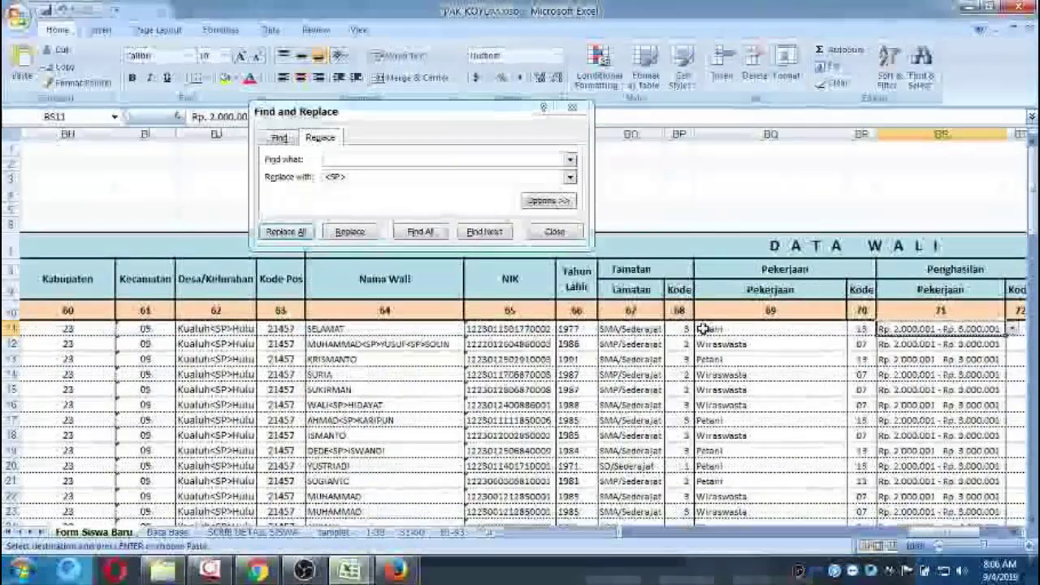
key(Left)
key(Left)
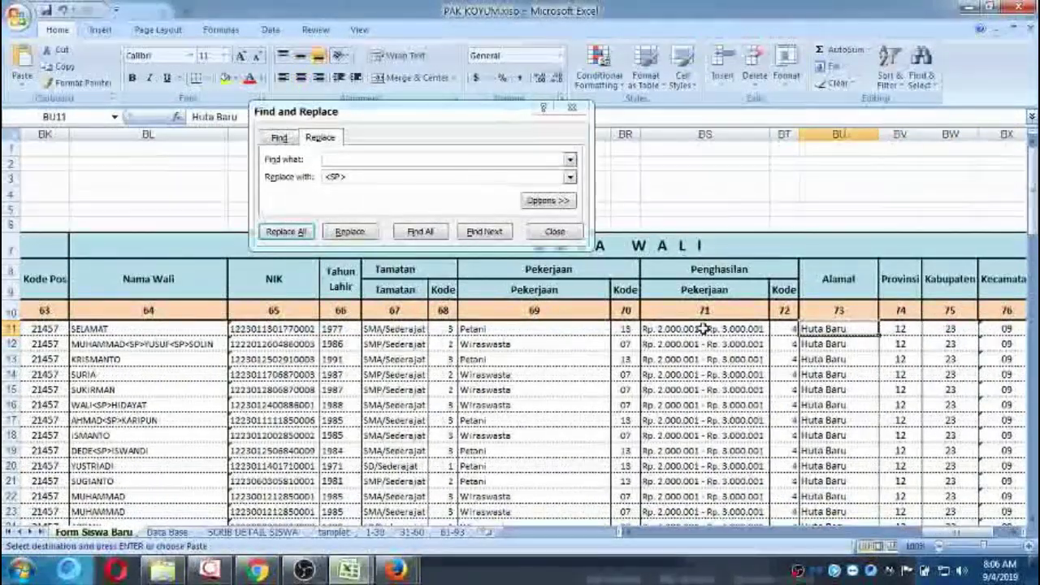
key(shift+Right)
key(shift+Down)
key(shift+Down)
key(shift+Down)
key(shift+Down)
key(shift+Down)
key(shift+Down)
key(shift+Down)
key(shift+Down)
key(shift+Down)
key(shift+Down)
key(shift+Down)
key(shift+Down)
key(shift+Down)
key(shift+Down)
key(shift+Down)
key(shift+Down)
key(shift+Down)
key(shift+Down)
key(shift+Down)
key(shift+Down)
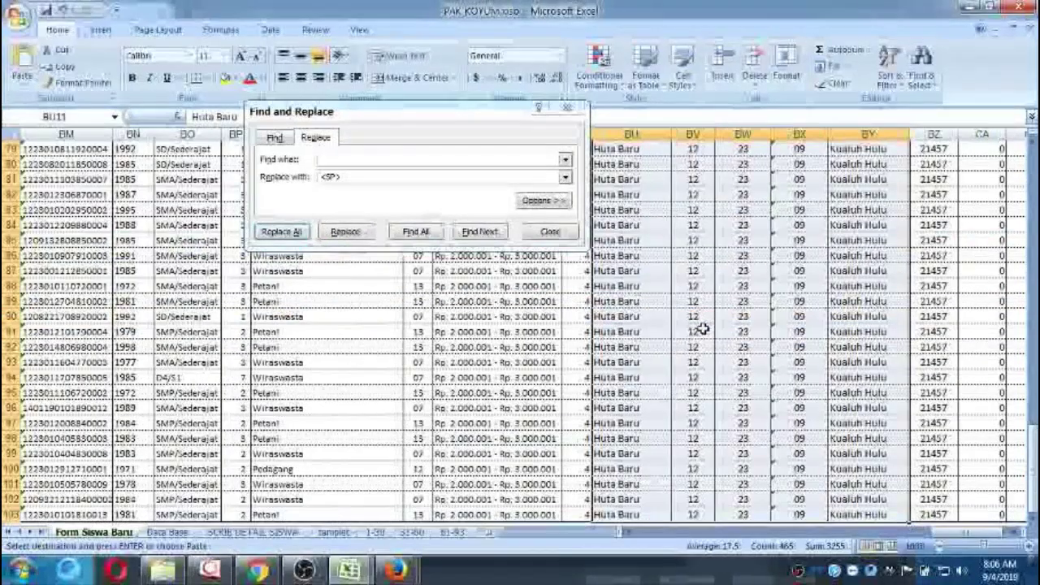
click(281, 234)
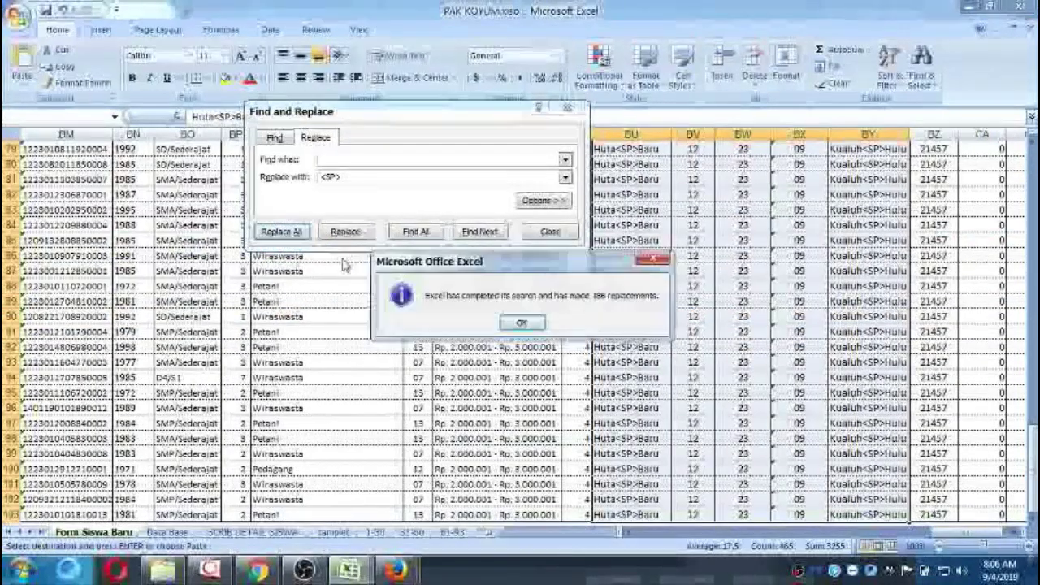
click(520, 323)
key(Escape)
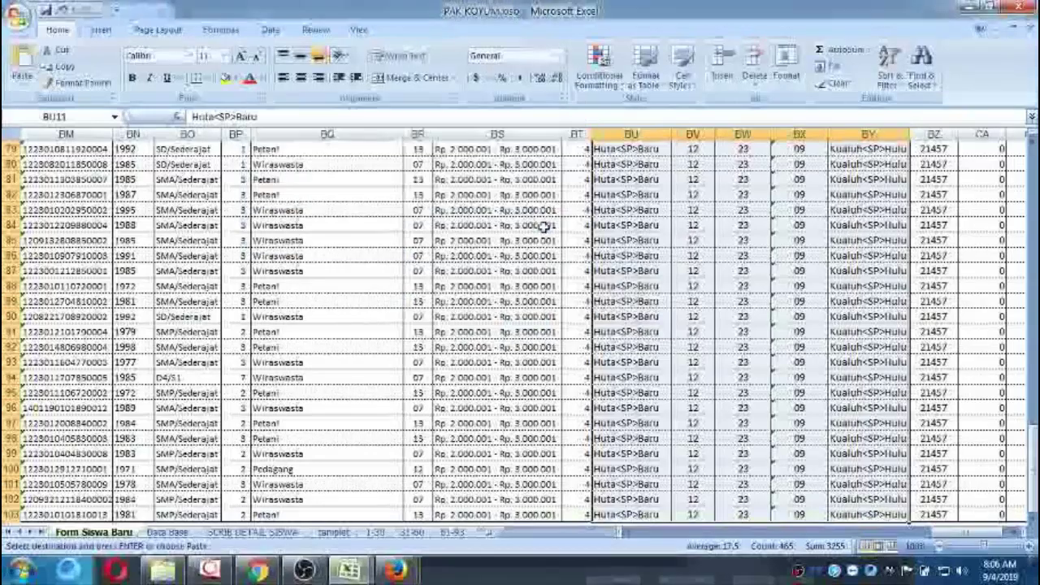
Copy the script in SCRIB DETAIL SISWA from the VERSION BUILD line down to row 2014.
click(250, 533)
scroll(309, 162, up, 4)
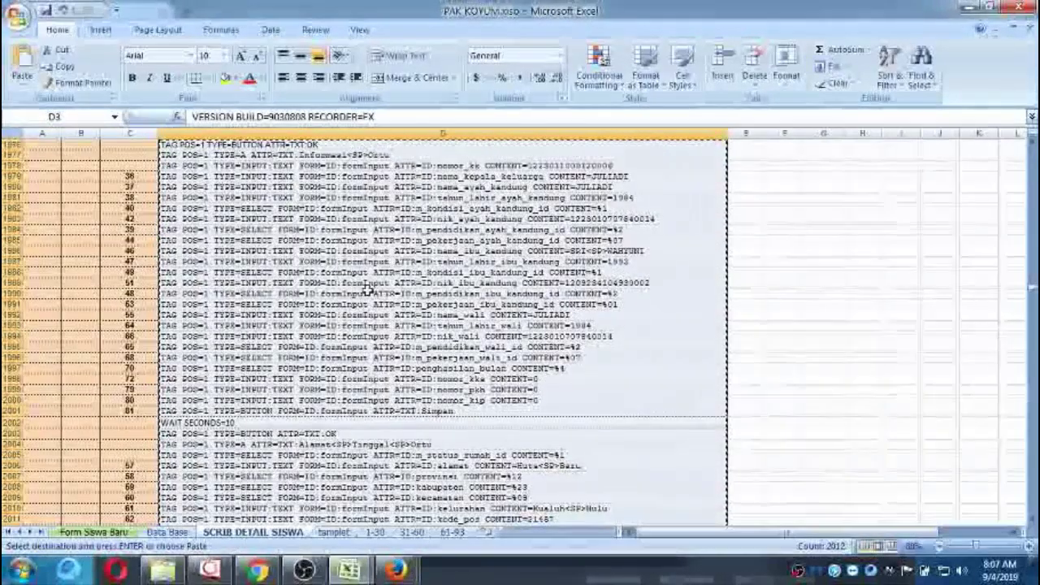
scroll(309, 163, up, 10)
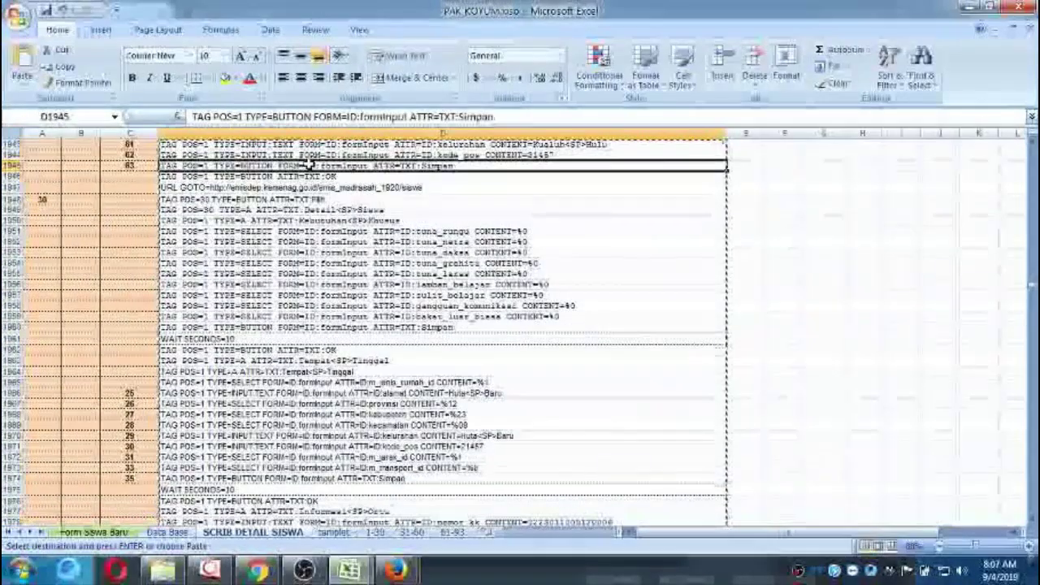
click(309, 165)
key(ctrl+shift+Down)
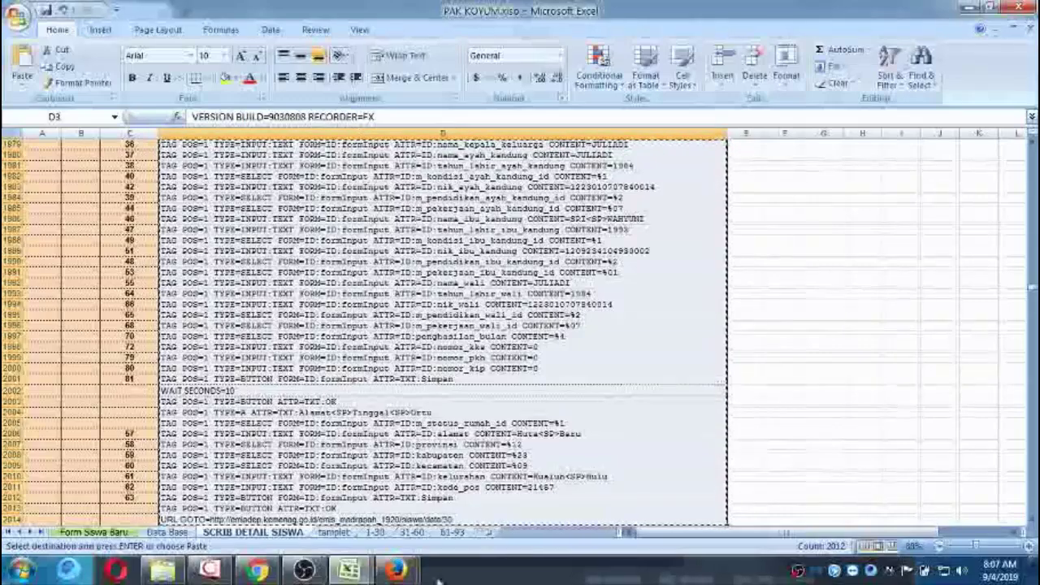
Swap the old detail siswa.iim text for the pasted 2013-line script and save it.
mouse_move(396, 568)
click(424, 459)
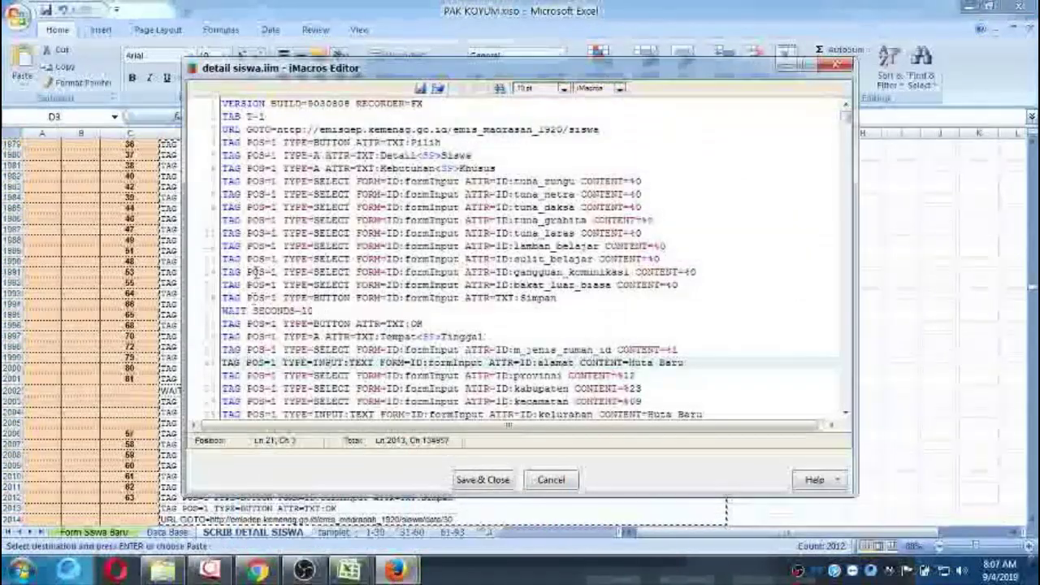
click(284, 233)
key(ctrl+a)
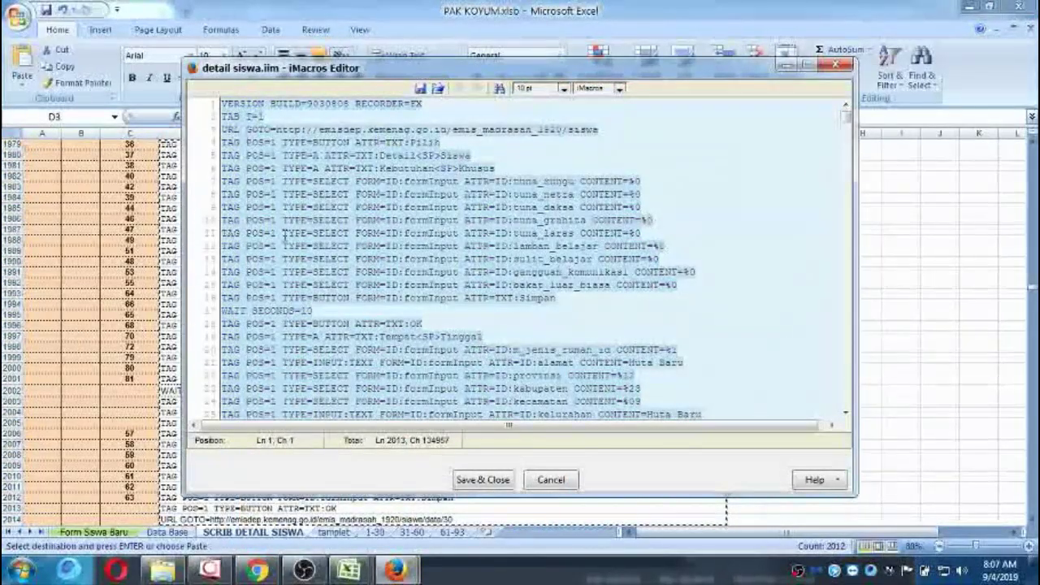
key(Delete)
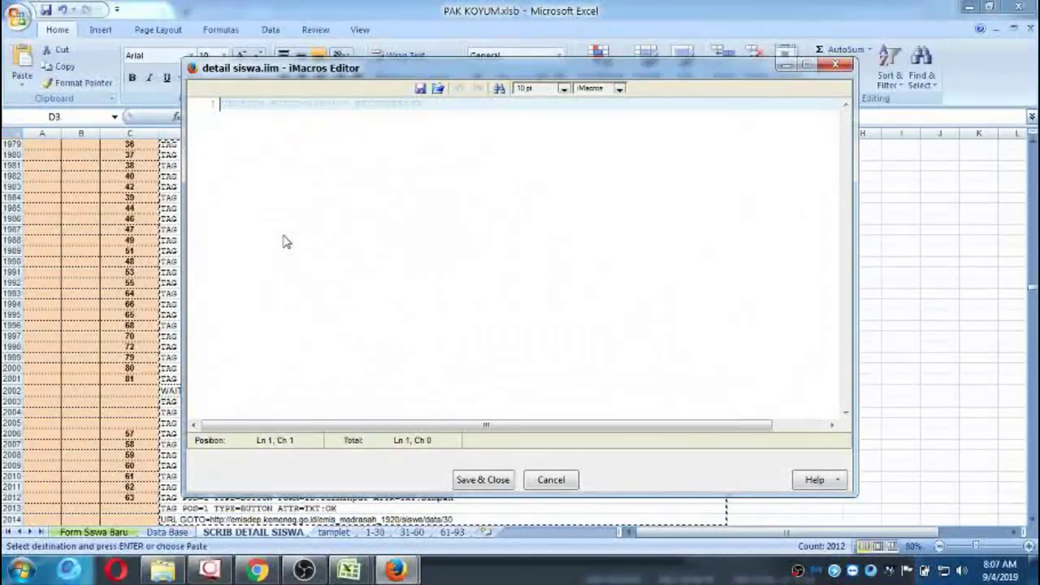
key(ctrl+v)
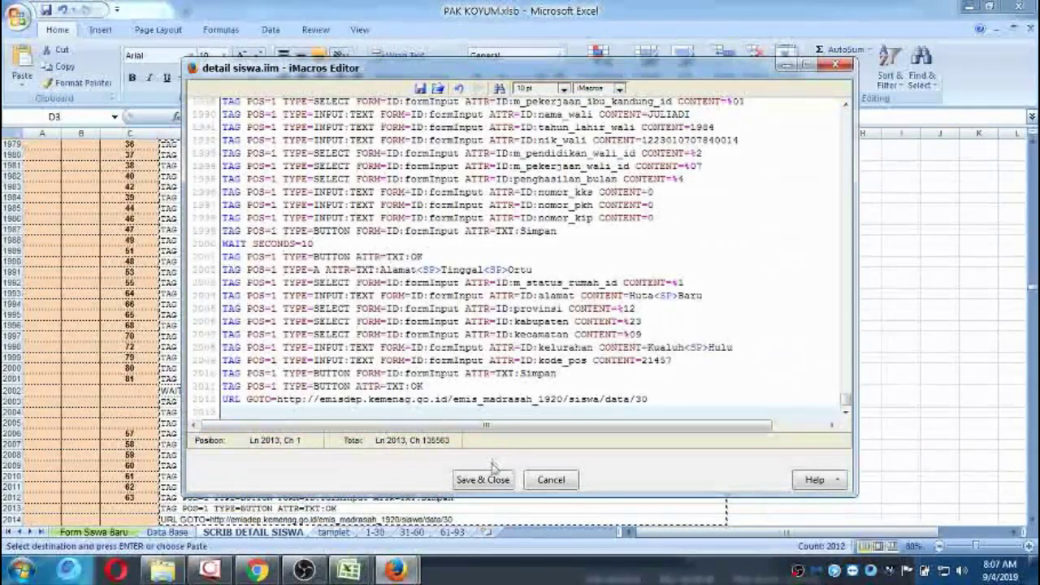
click(488, 481)
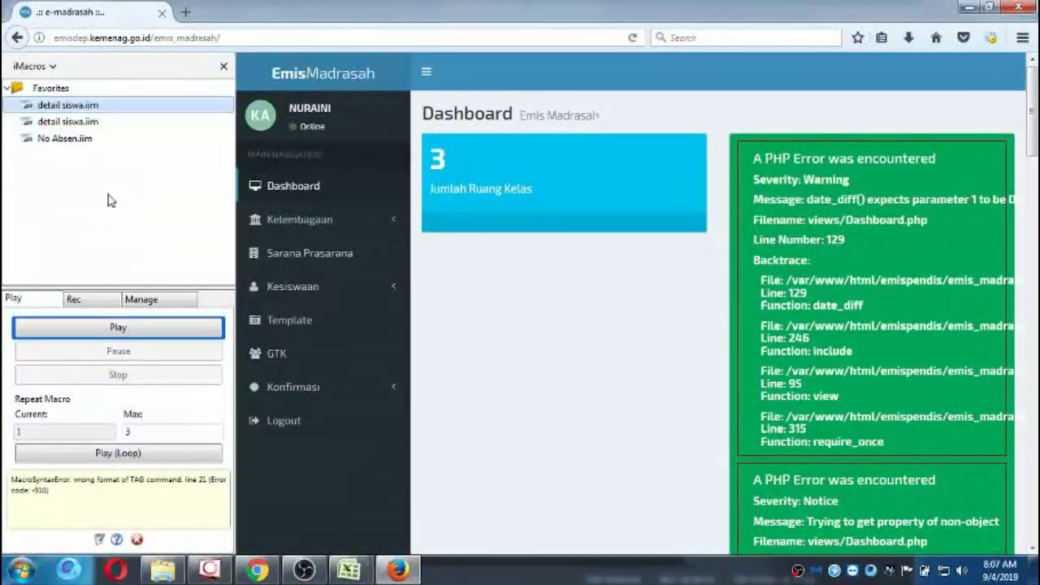
Play detail siswa.iim on EMIS Madrasah, pausing and then resuming it mid-run.
click(125, 327)
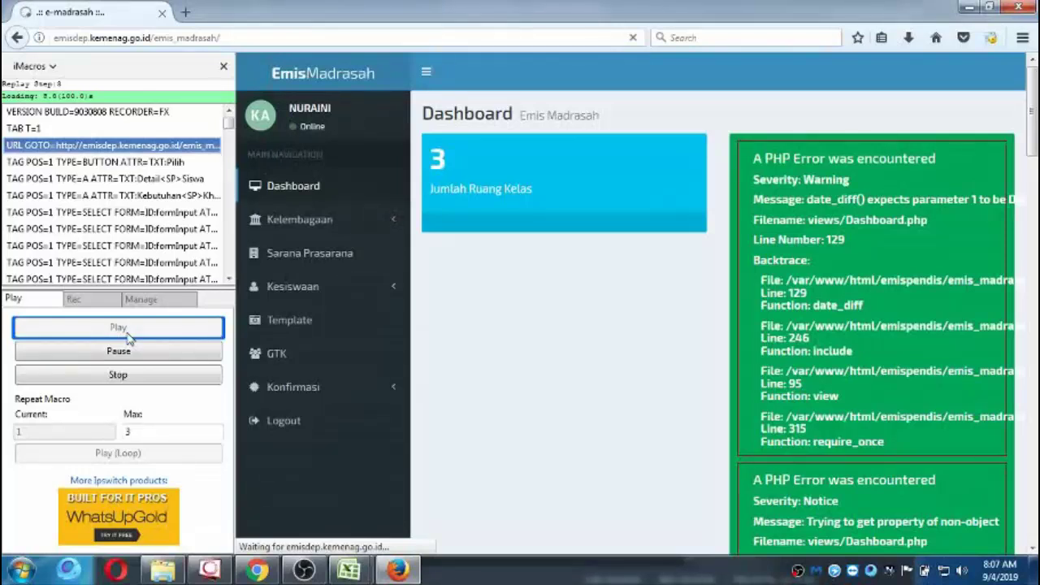
click(131, 350)
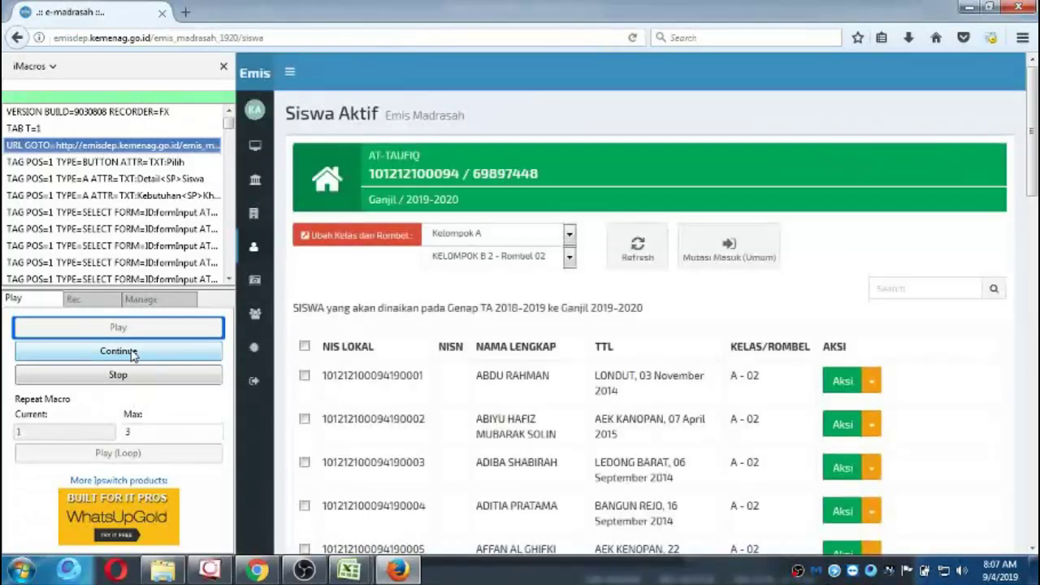
click(132, 352)
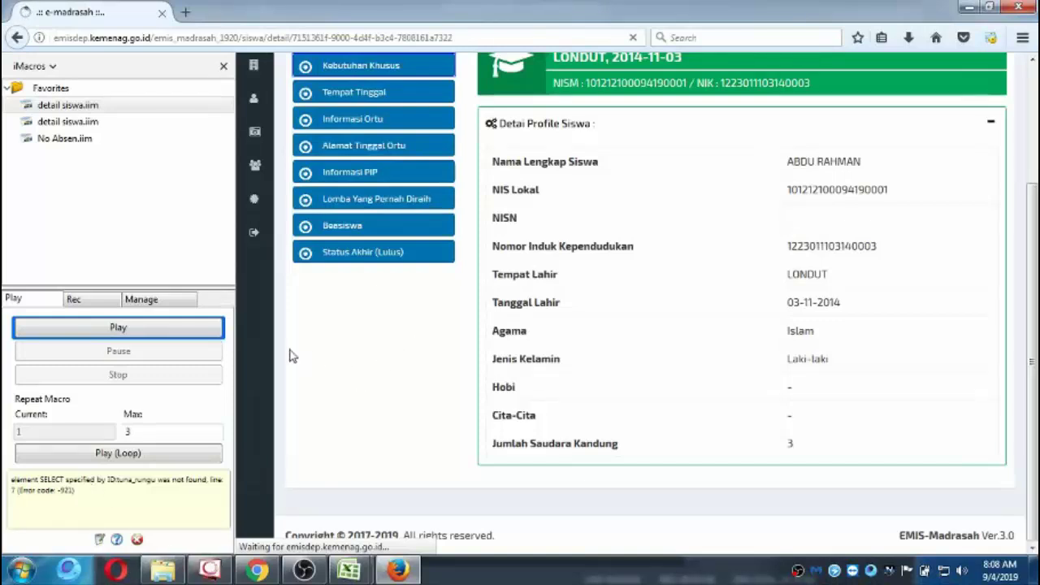
Replay the detail siswa.iim macro and pause it at step 4.
click(166, 338)
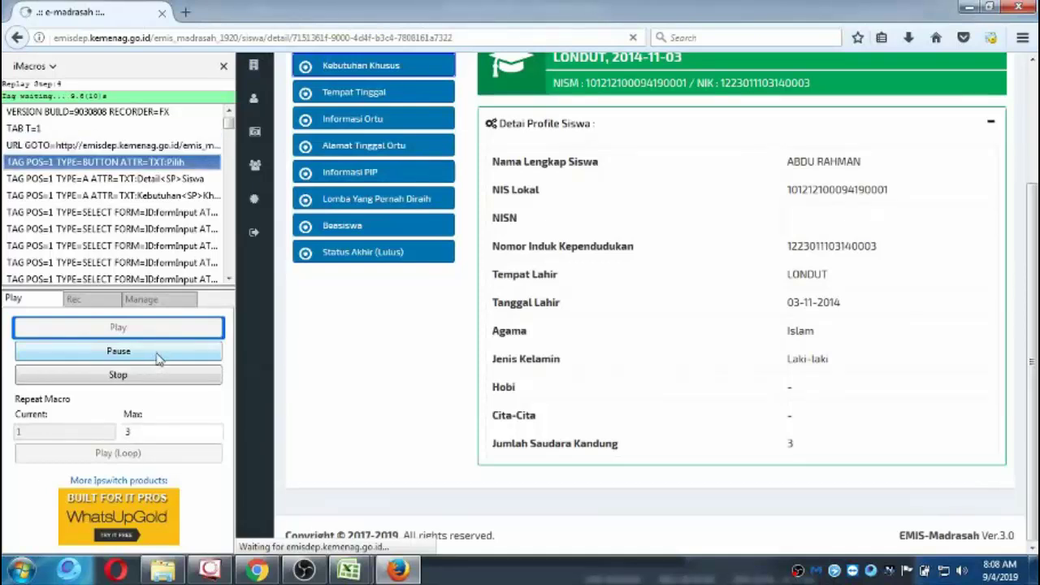
click(160, 354)
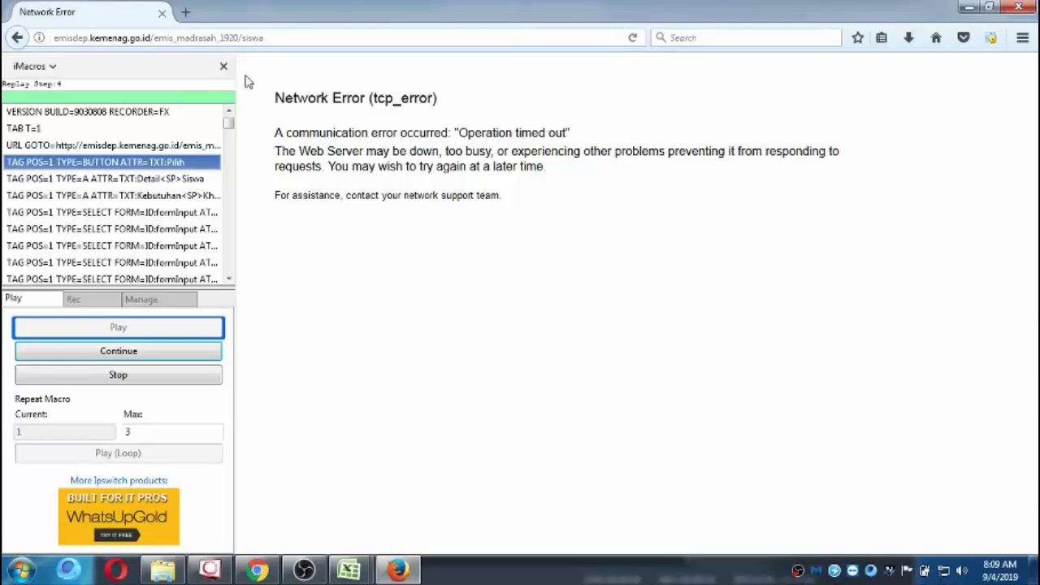
Edit the timed-out siswa page address to drop /siswa and reload it.
click(289, 36)
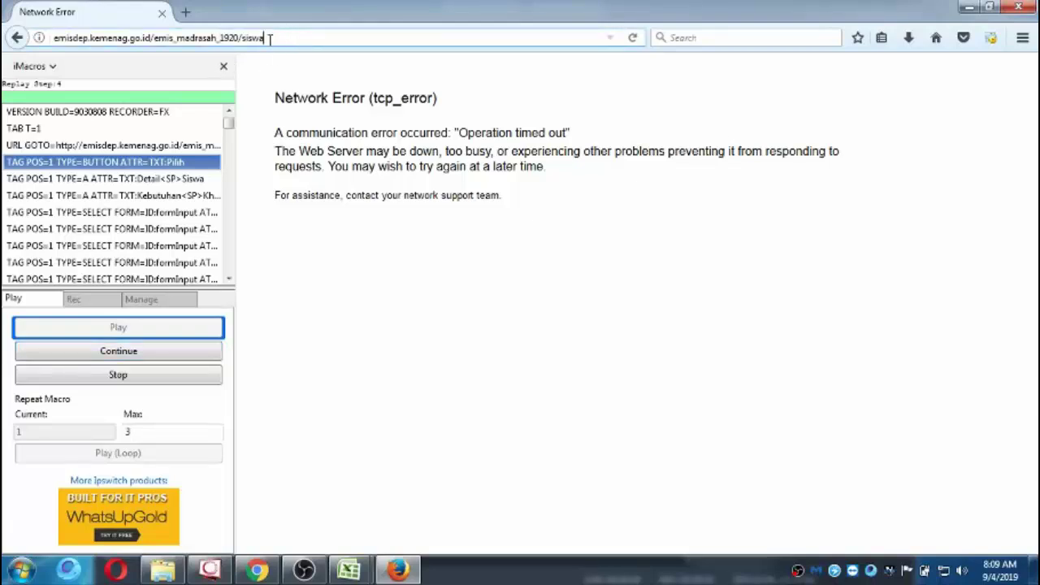
key(shift+Left)
key(shift+Left)
key(shift+Left)
key(shift+Left)
key(shift+Left)
key(shift+Left)
key(shift+Left)
key(shift+Left)
key(shift+Left)
key(shift+Left)
key(shift+Right)
key(shift+Right)
key(shift+Right)
key(shift+Right)
click(239, 38)
key(Return)
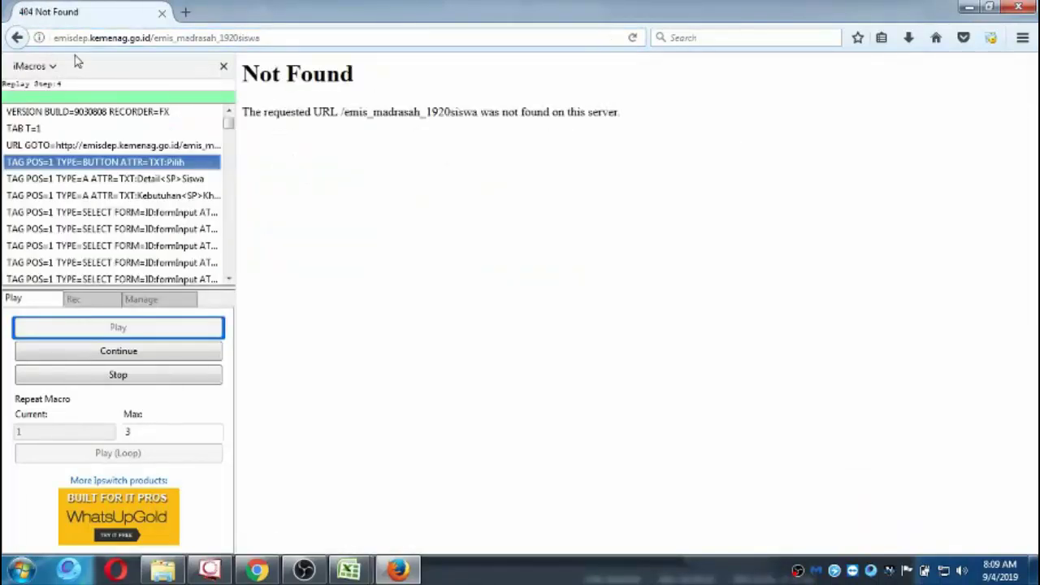
Search Google for 'emis' and open the EMIS Madrasah result on emispendis.kemenag.go.id.
click(84, 38)
click(83, 38)
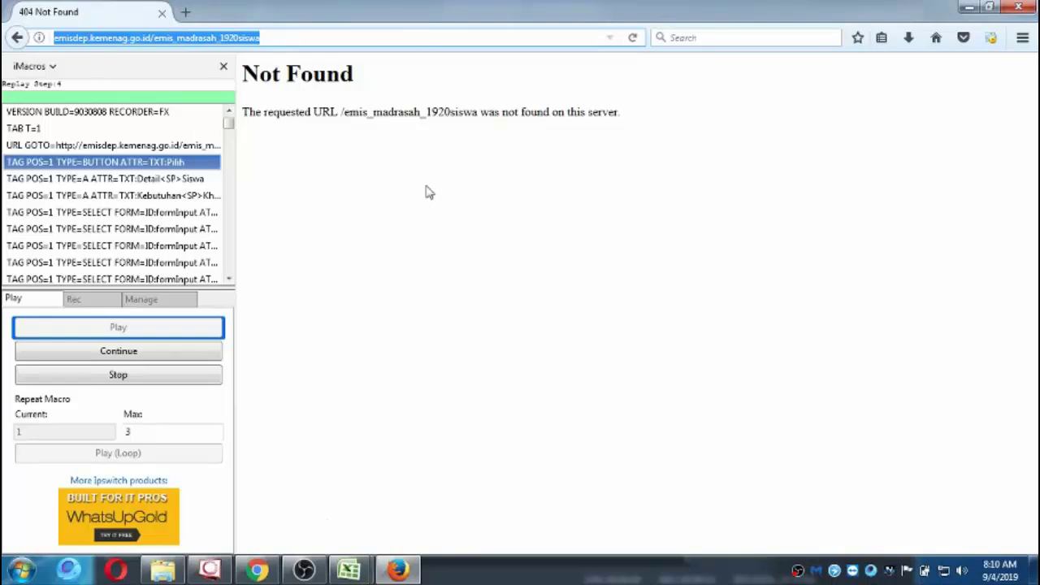
text(emisdep.kemenag.go.id/)
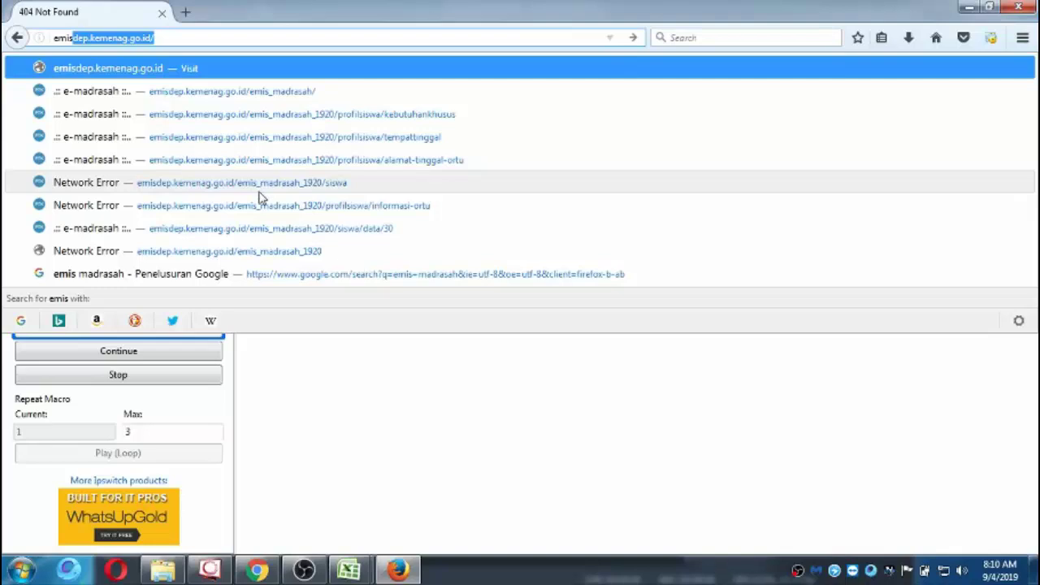
click(285, 276)
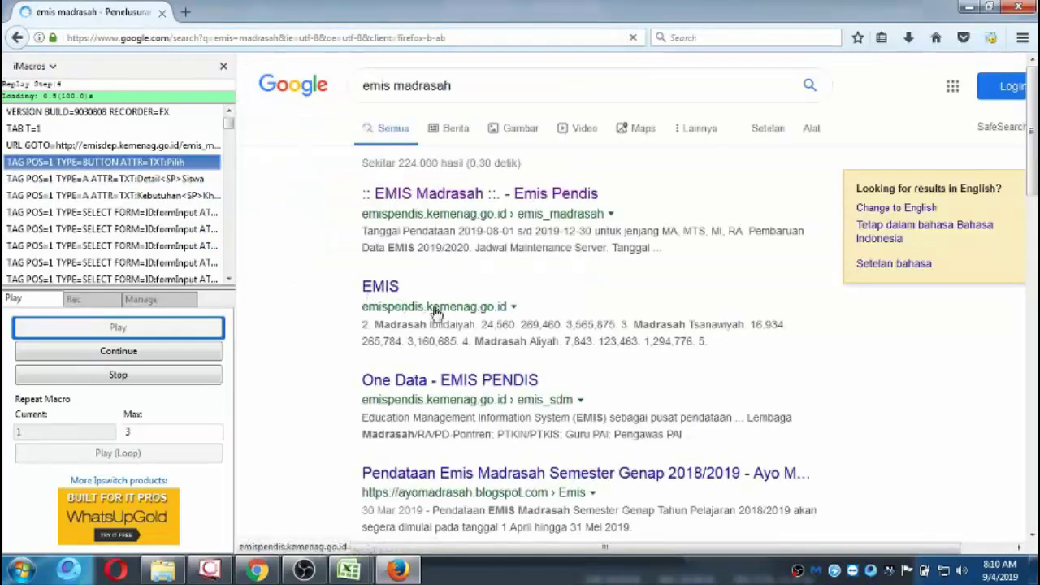
click(451, 197)
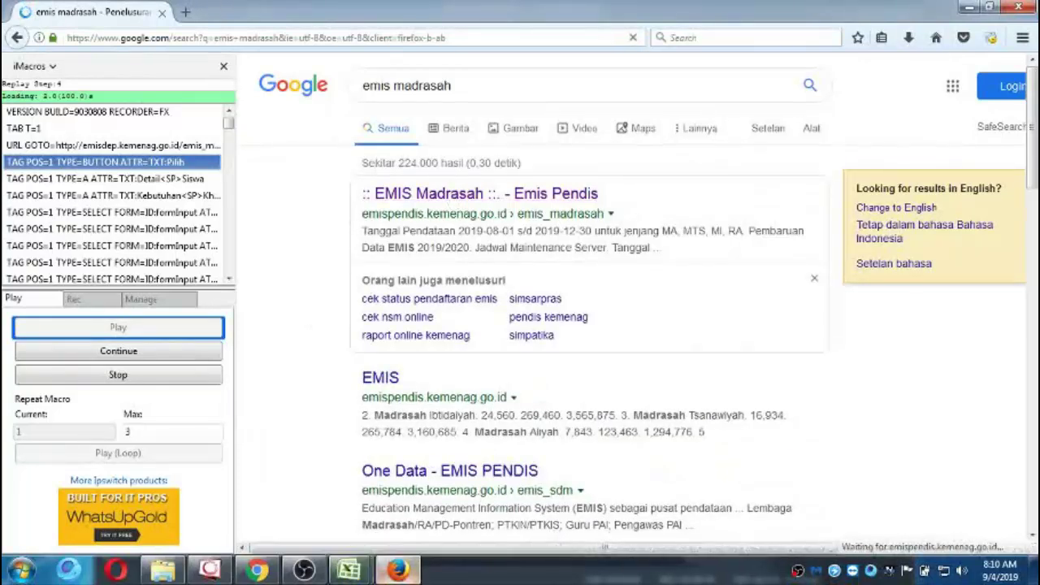
mouse_move(361, 575)
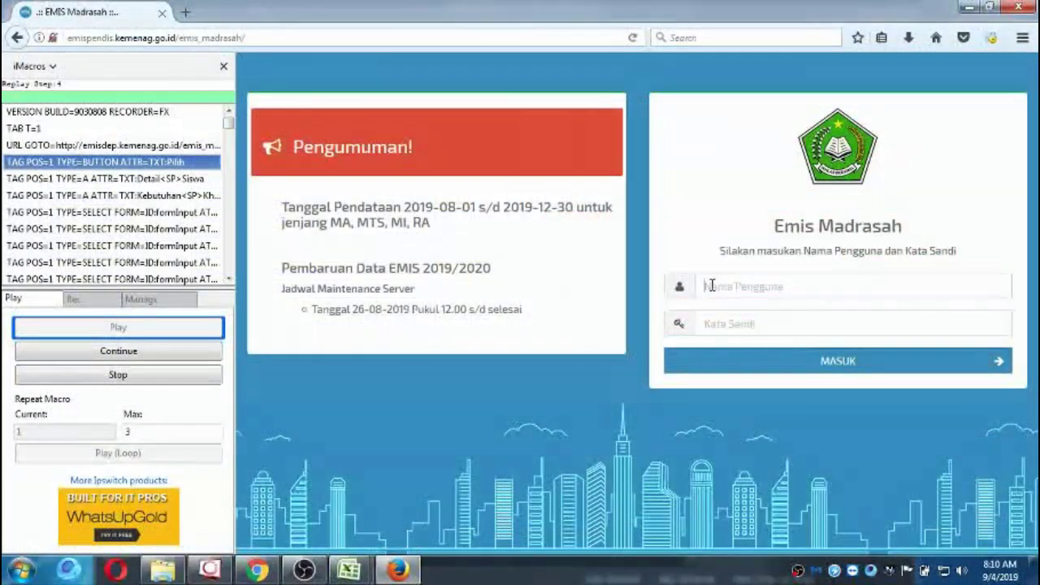
Sign in to EMIS Madrasah with the saved account e-mail and password, briefly checking the screen recorder.
click(711, 286)
key(ctrl+v)
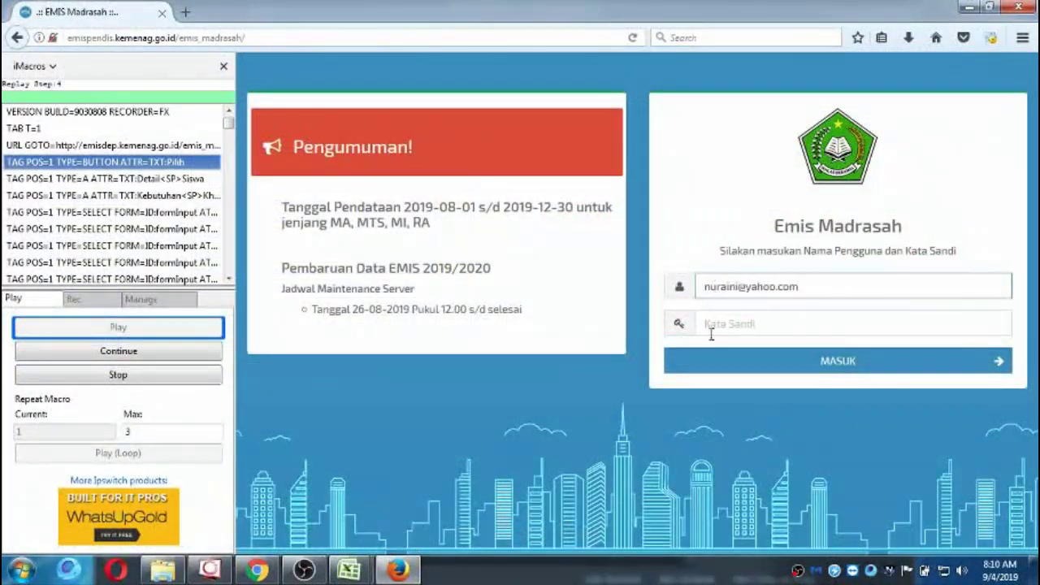
click(712, 325)
text(123)
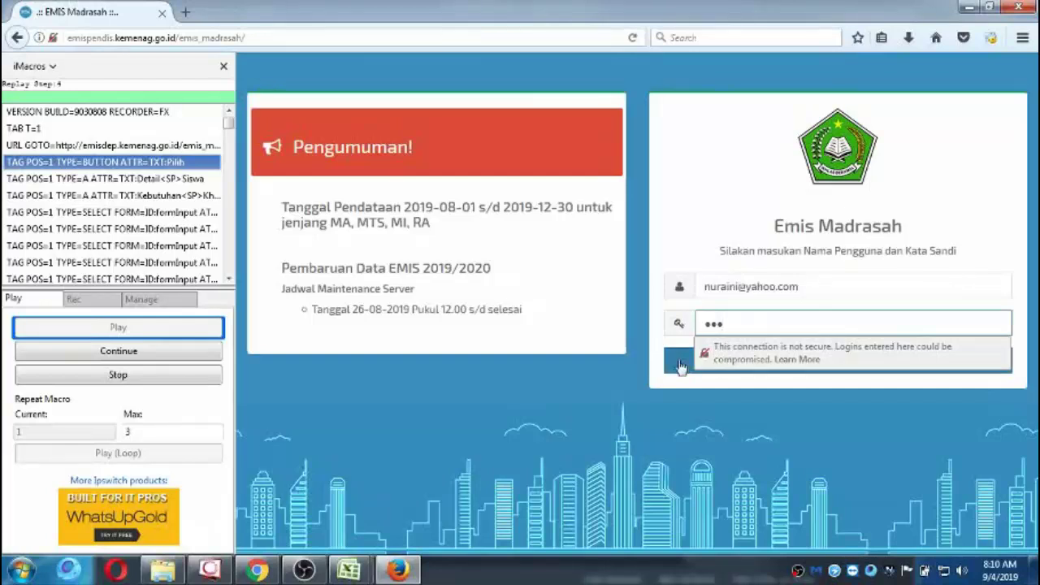
click(681, 366)
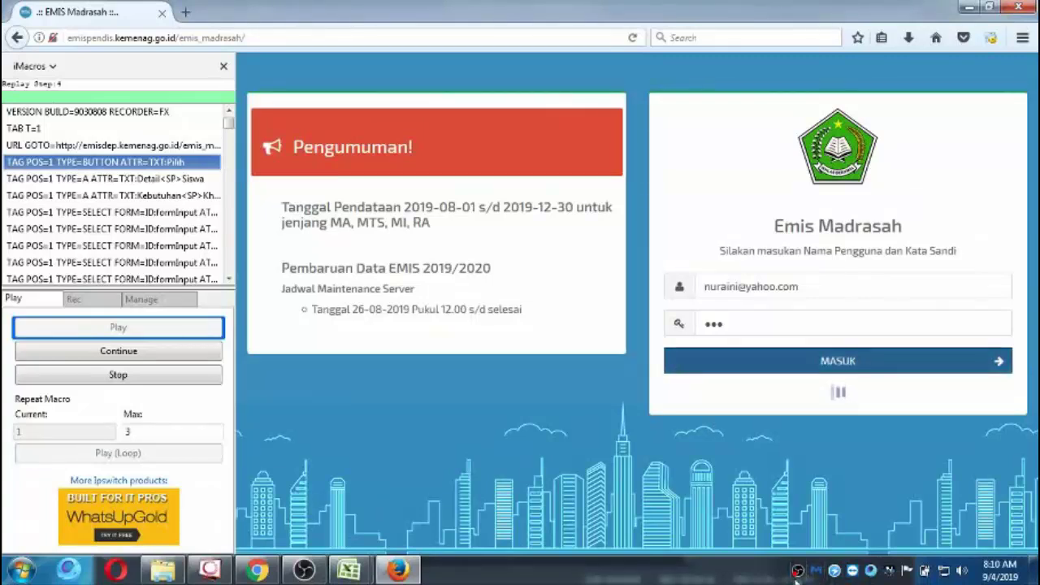
click(304, 570)
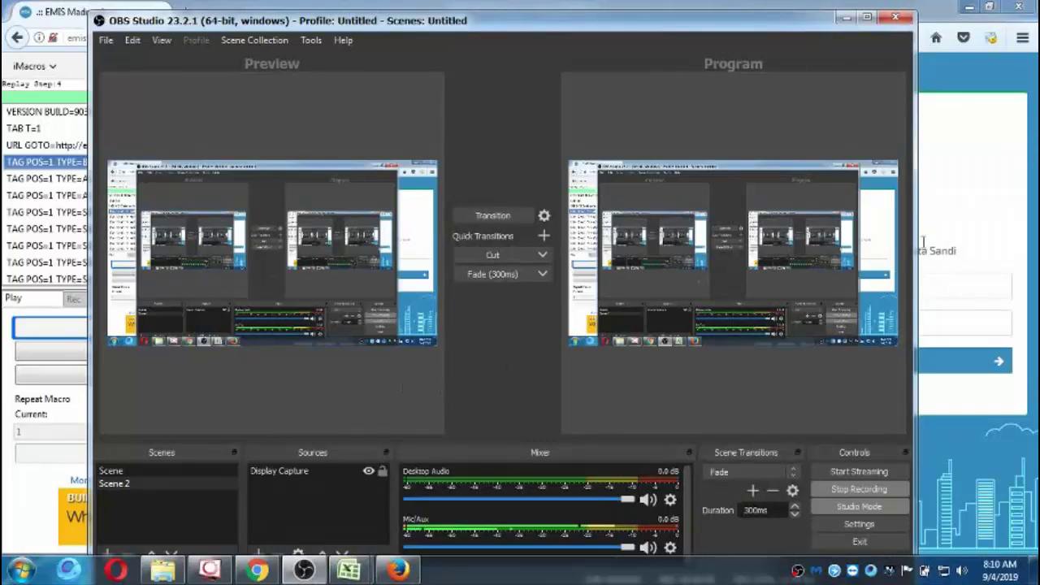
click(986, 187)
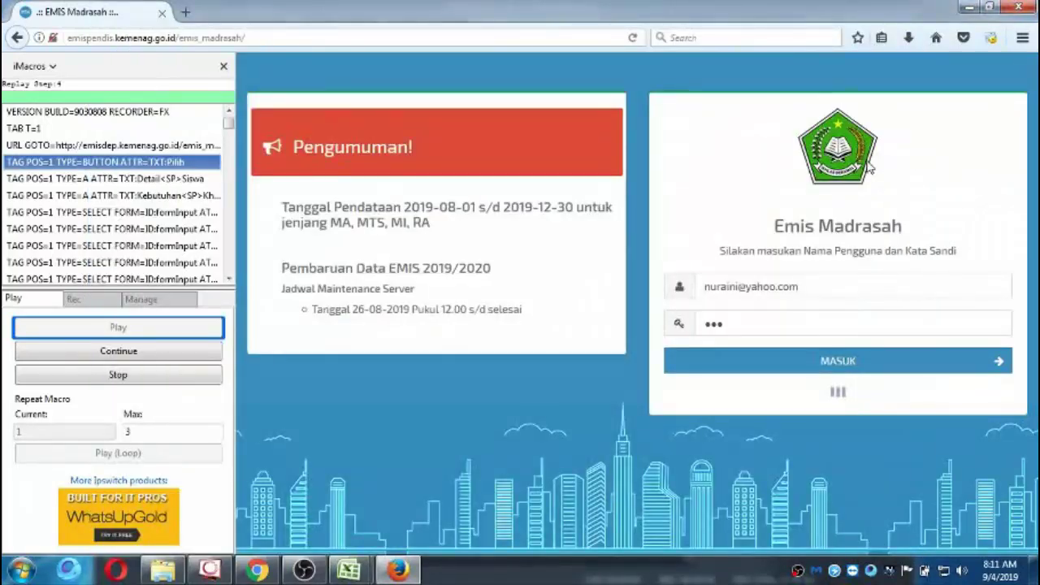